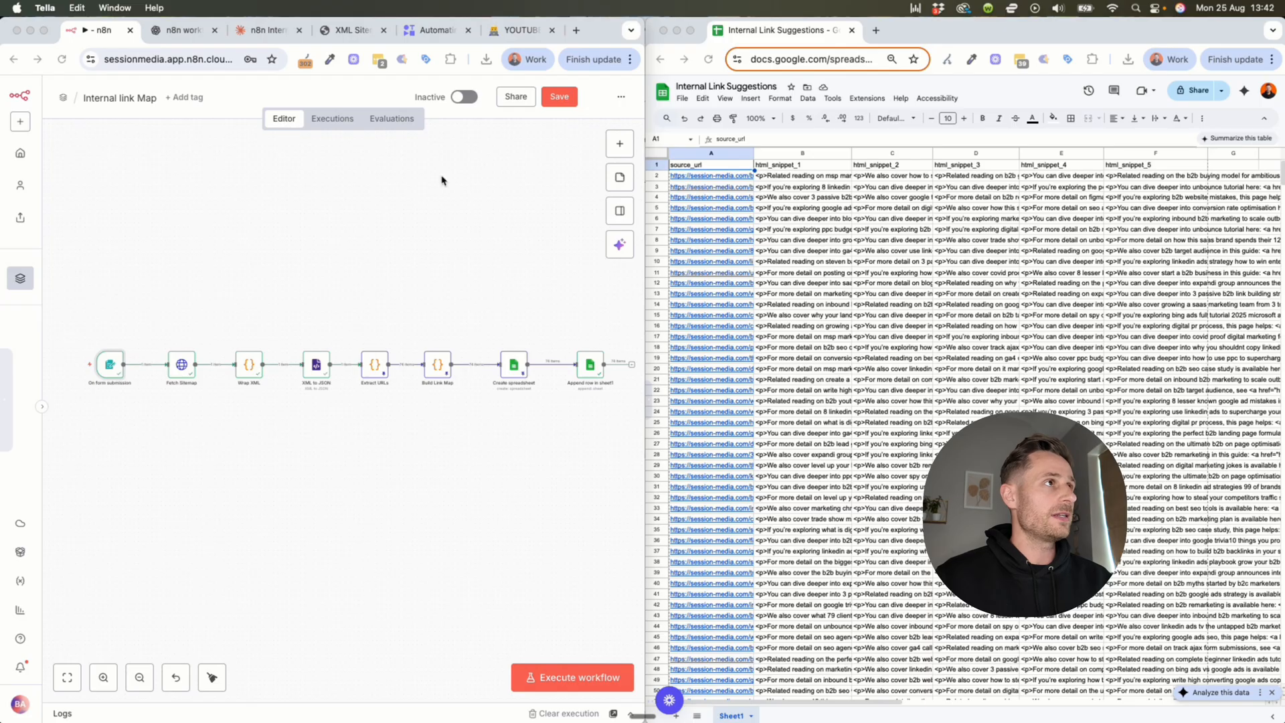
pyautogui.click(522, 612)
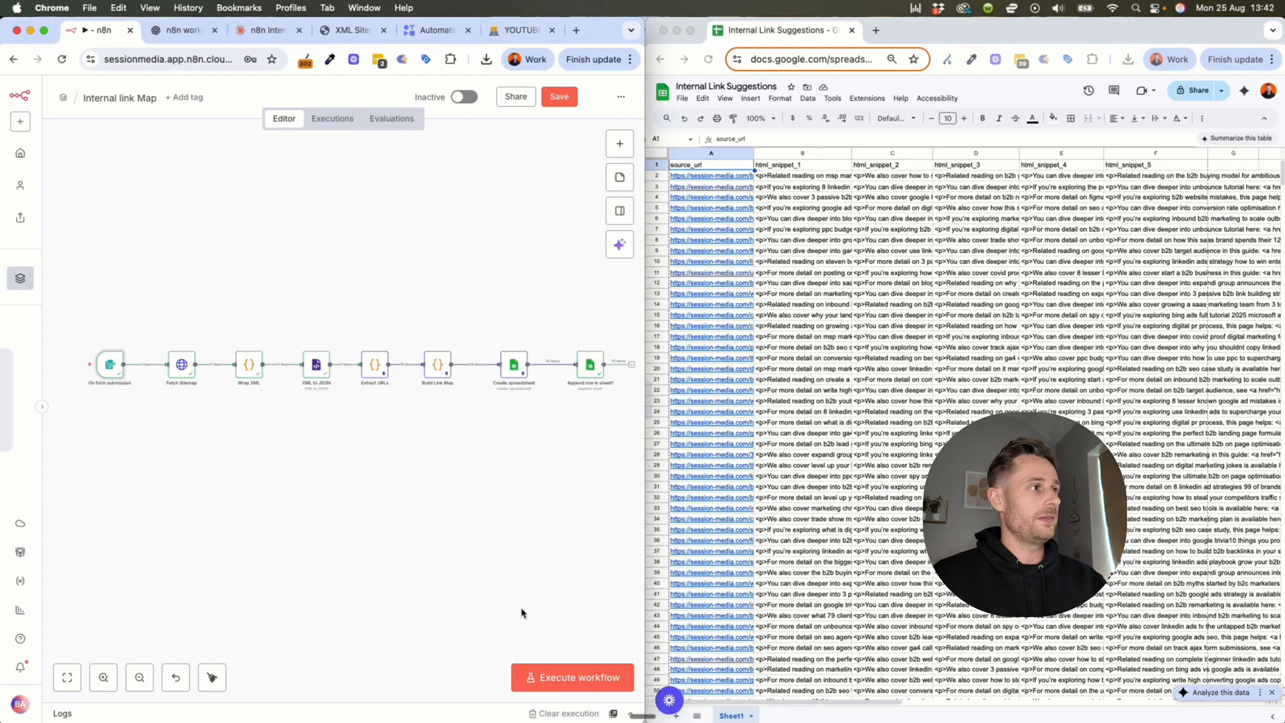
pyautogui.click(577, 679)
pyautogui.click(163, 254)
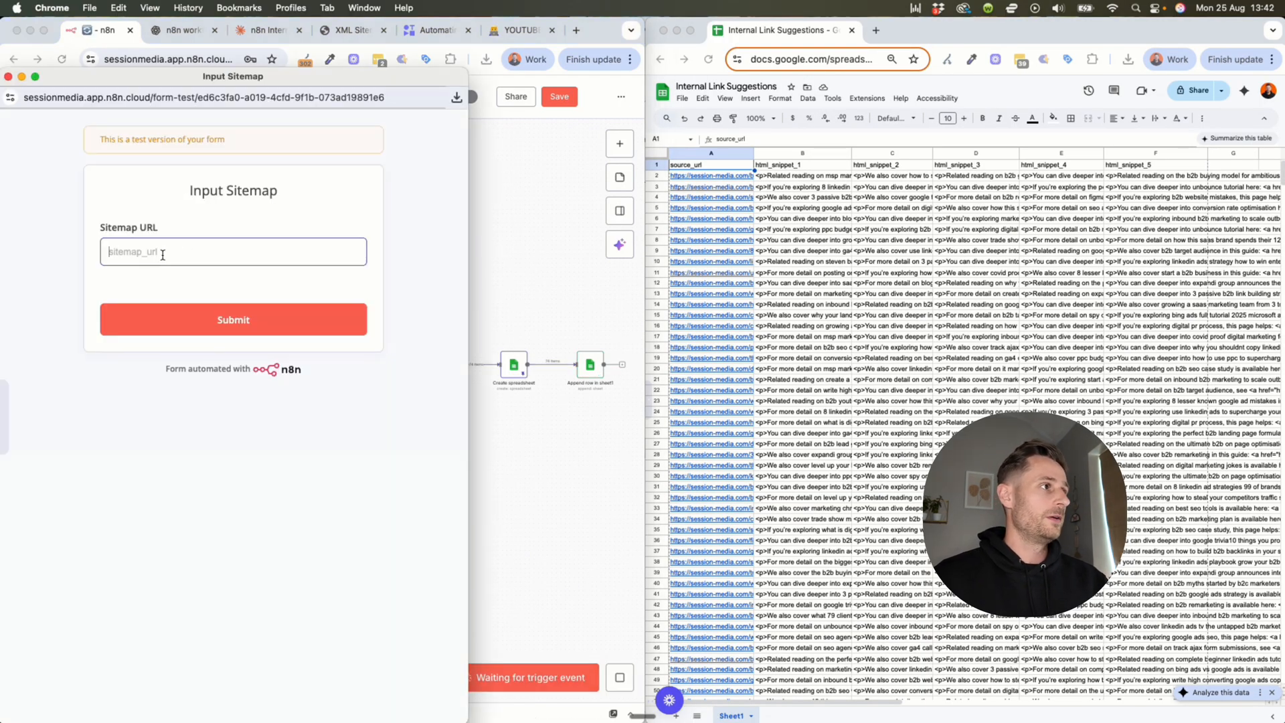
pyautogui.write('https://session-media.com/post-sitemap.xml')
pyautogui.moveTo(291, 251); pyautogui.dragTo(178, 252)
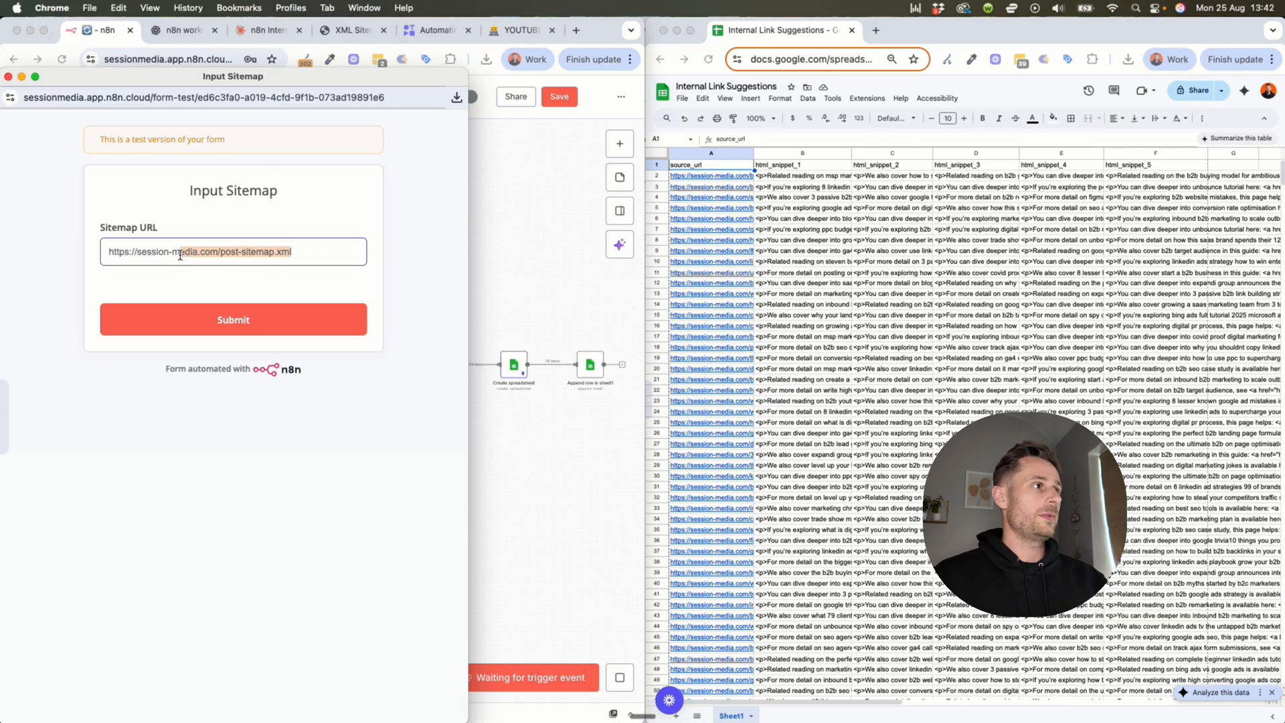
pyautogui.click(217, 338)
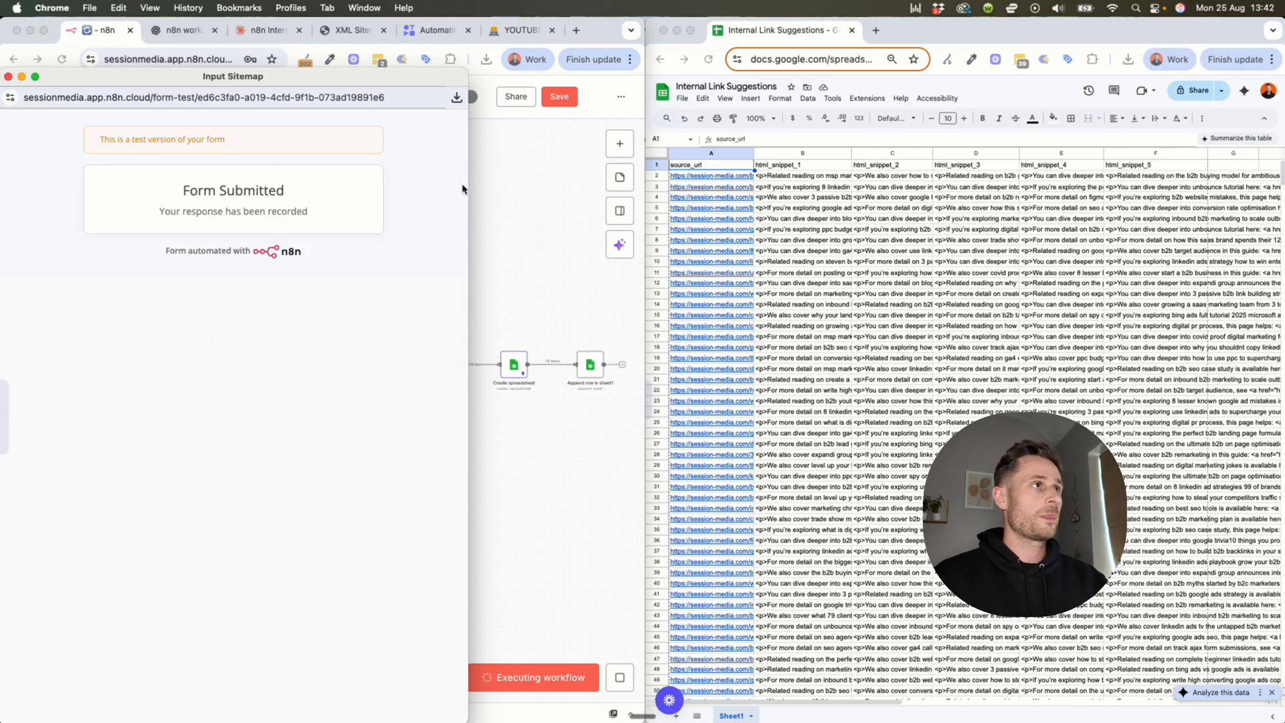
pyautogui.click(521, 210)
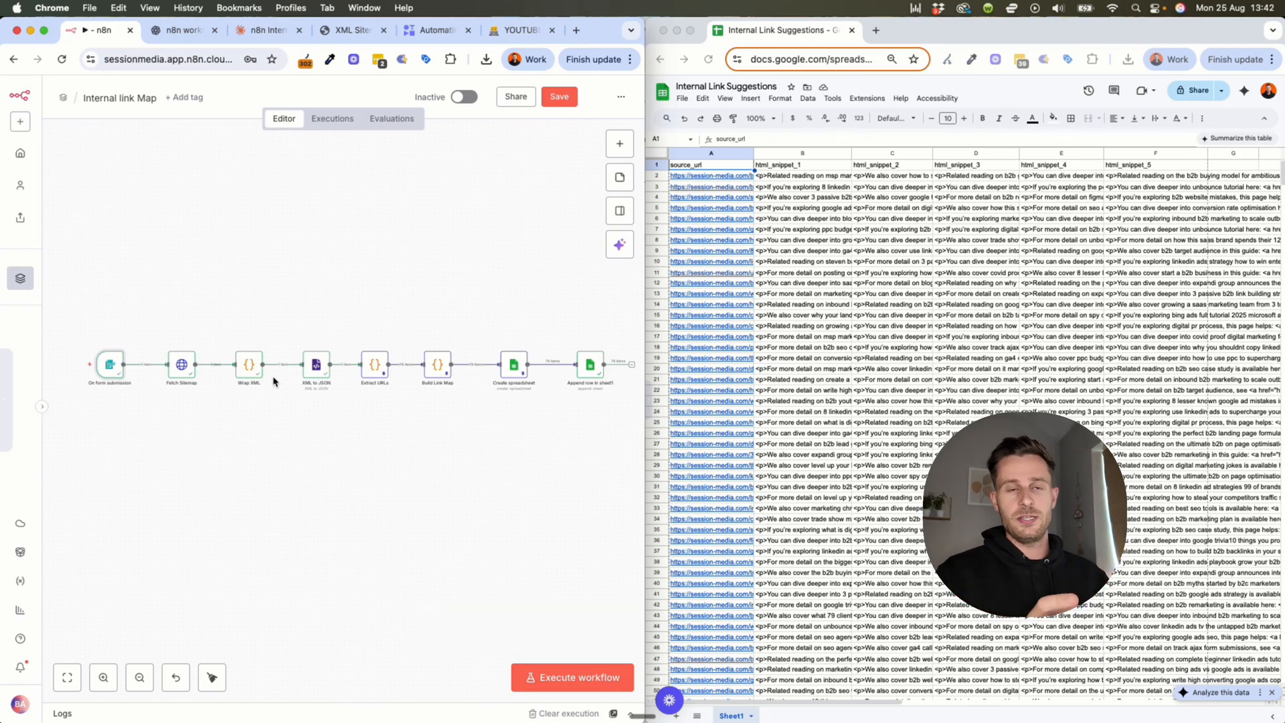
# Step: Examine the link HTML and anchor text in the first html_snippet_1 cell of the Internal Link Suggestions sheet
pyautogui.click(860, 200)
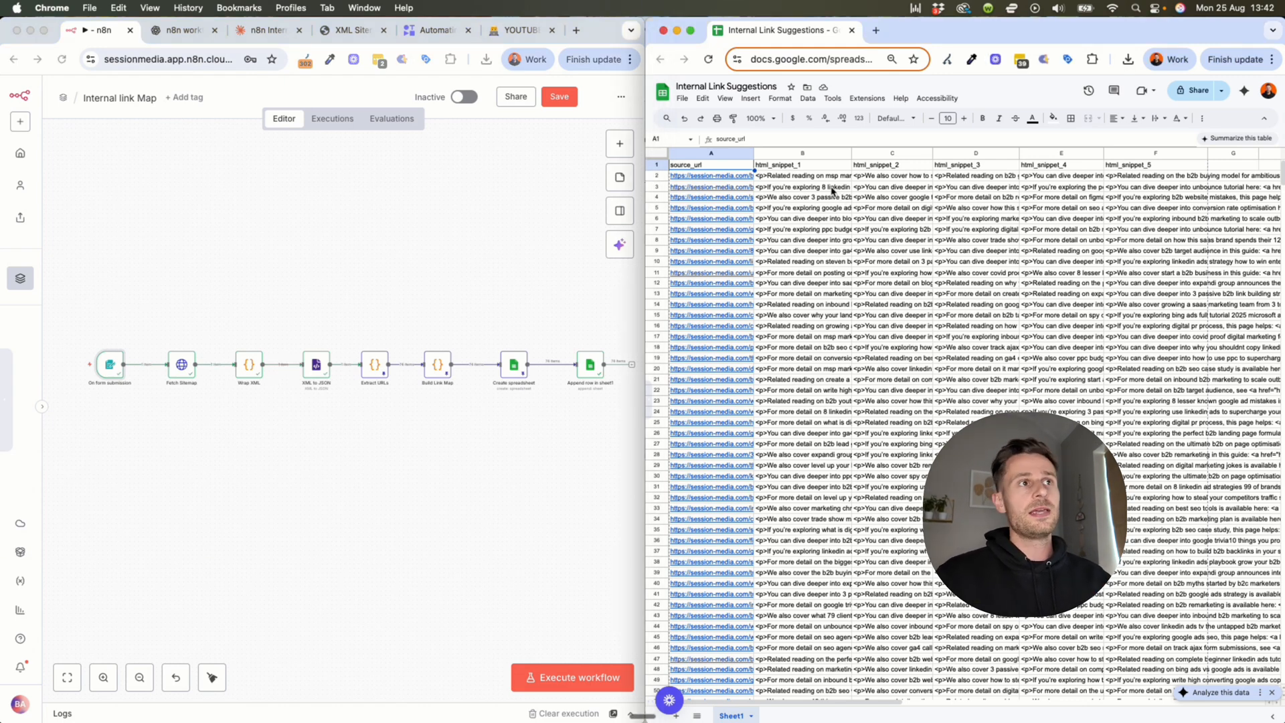
pyautogui.doubleClick(806, 177)
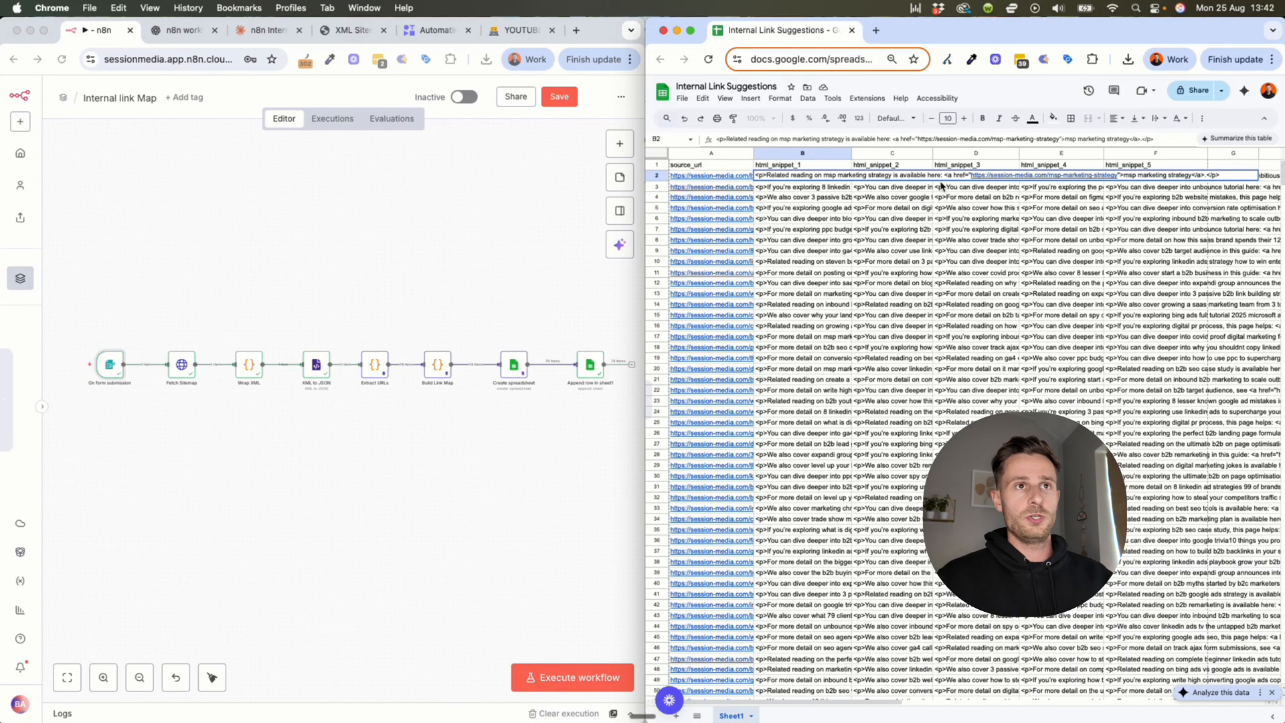
pyautogui.moveTo(1192, 175); pyautogui.dragTo(1123, 175)
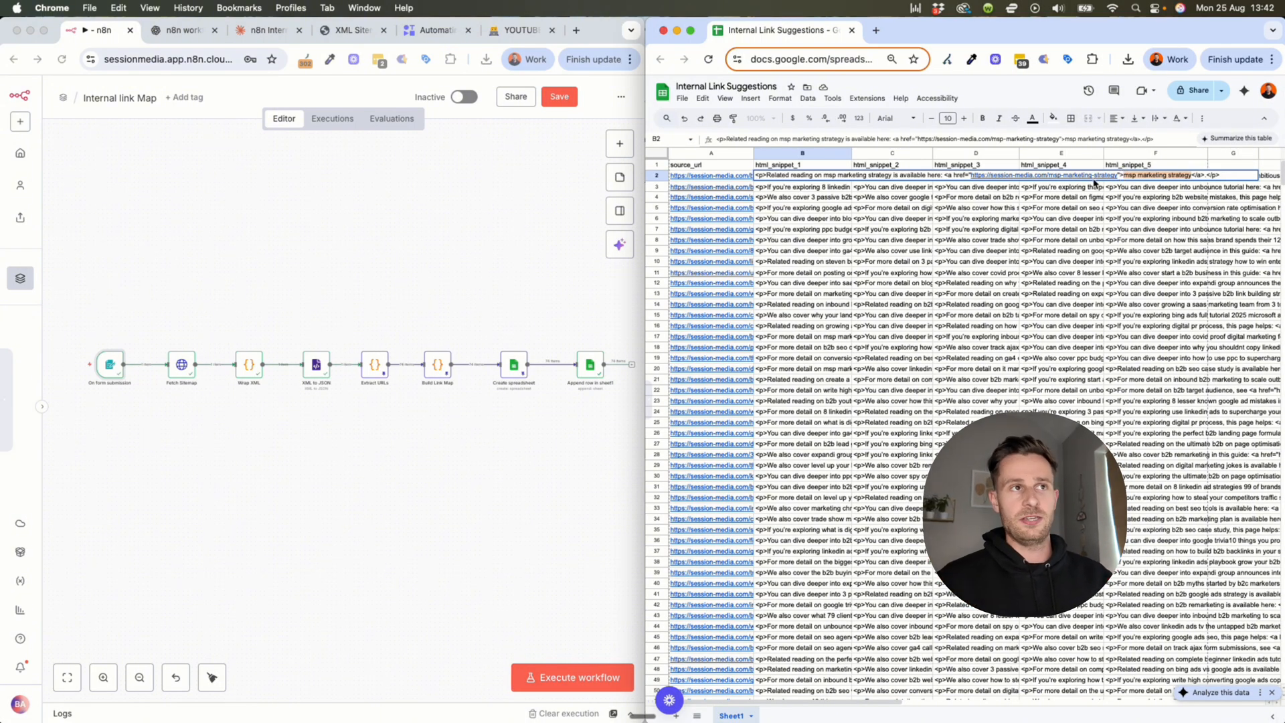
pyautogui.click(876, 229)
pyautogui.click(821, 178)
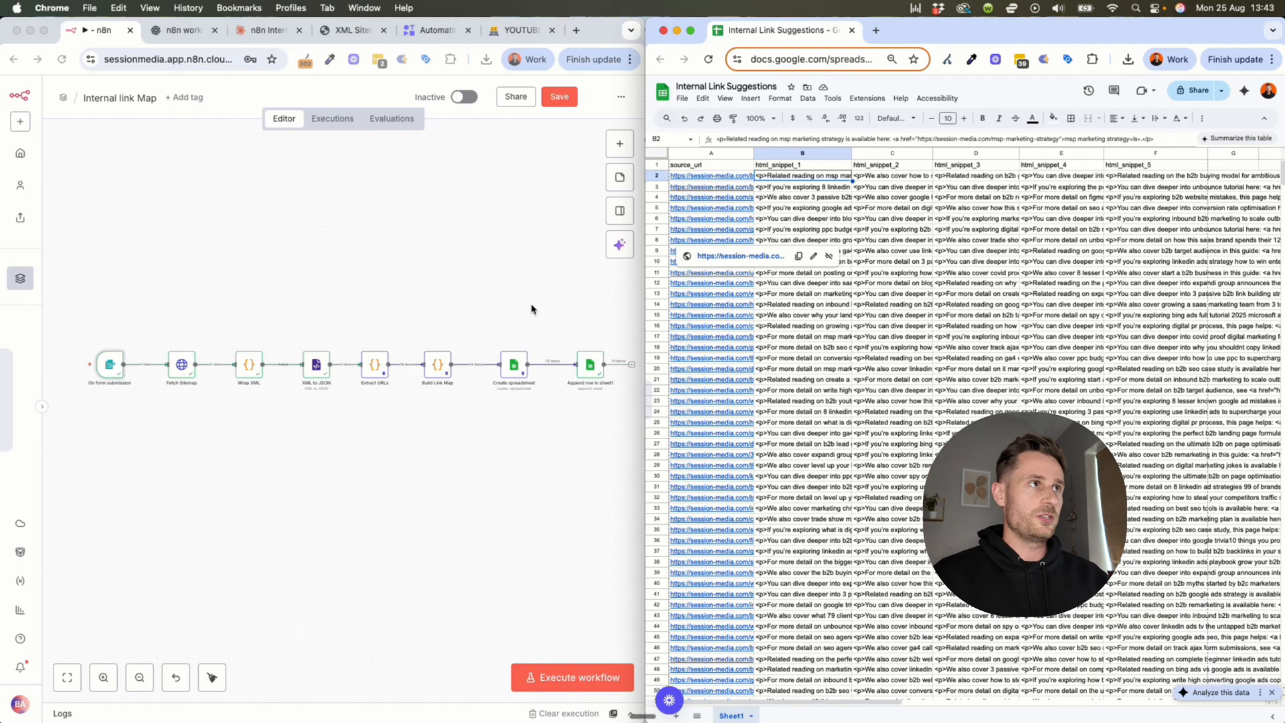
# Step: View the Create an Internal Link Map <> N8N page in the Notion show notes and return to the n8n workflow
pyautogui.click(520, 30)
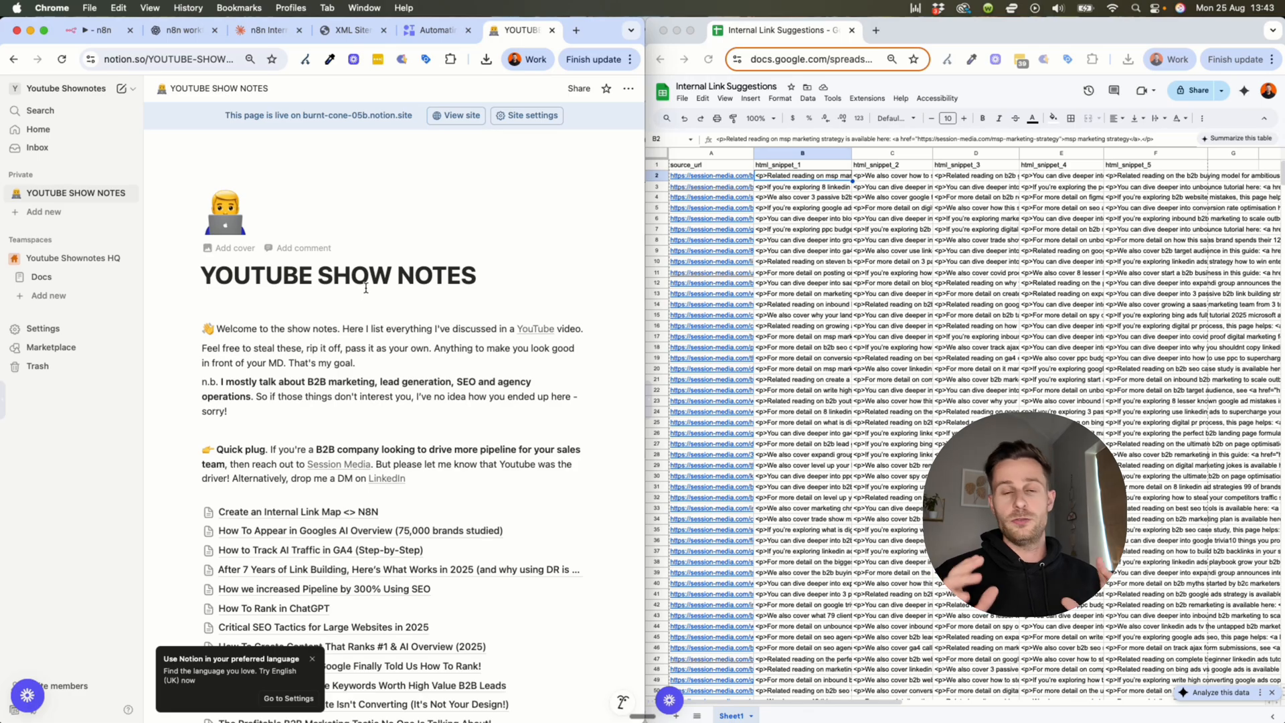
pyautogui.scroll(-1, 392, 356)
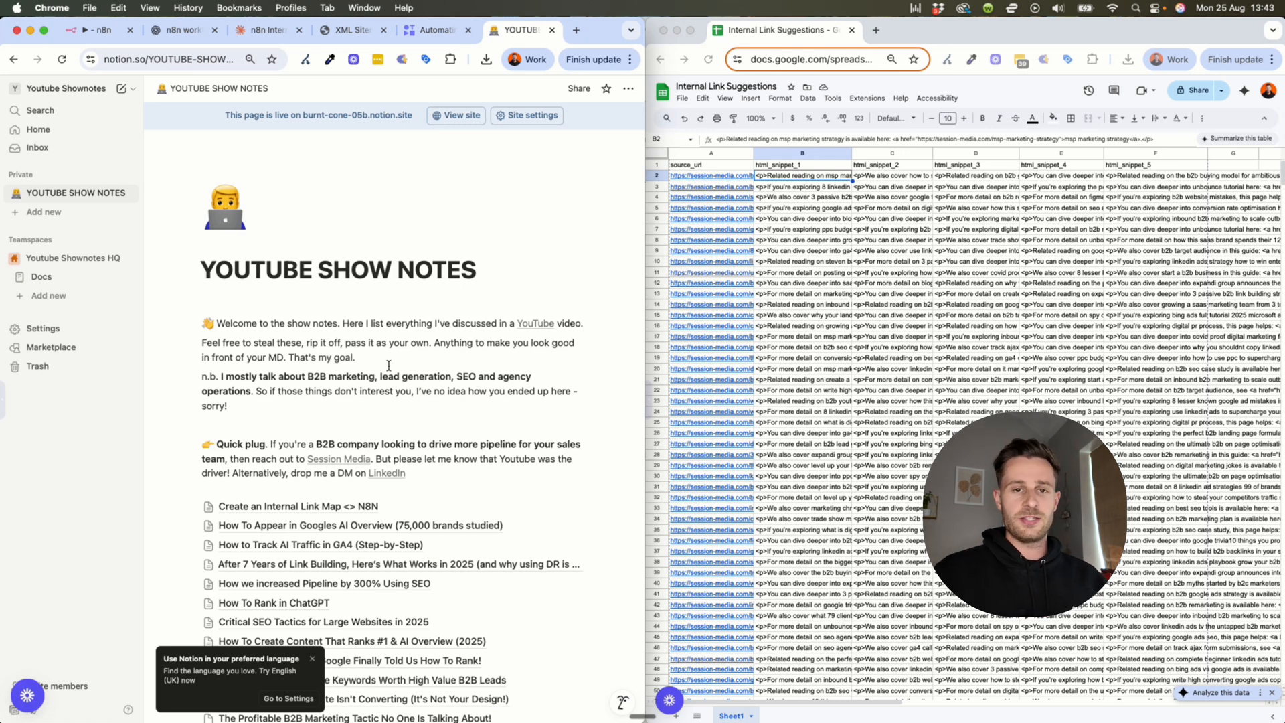
pyautogui.click(312, 506)
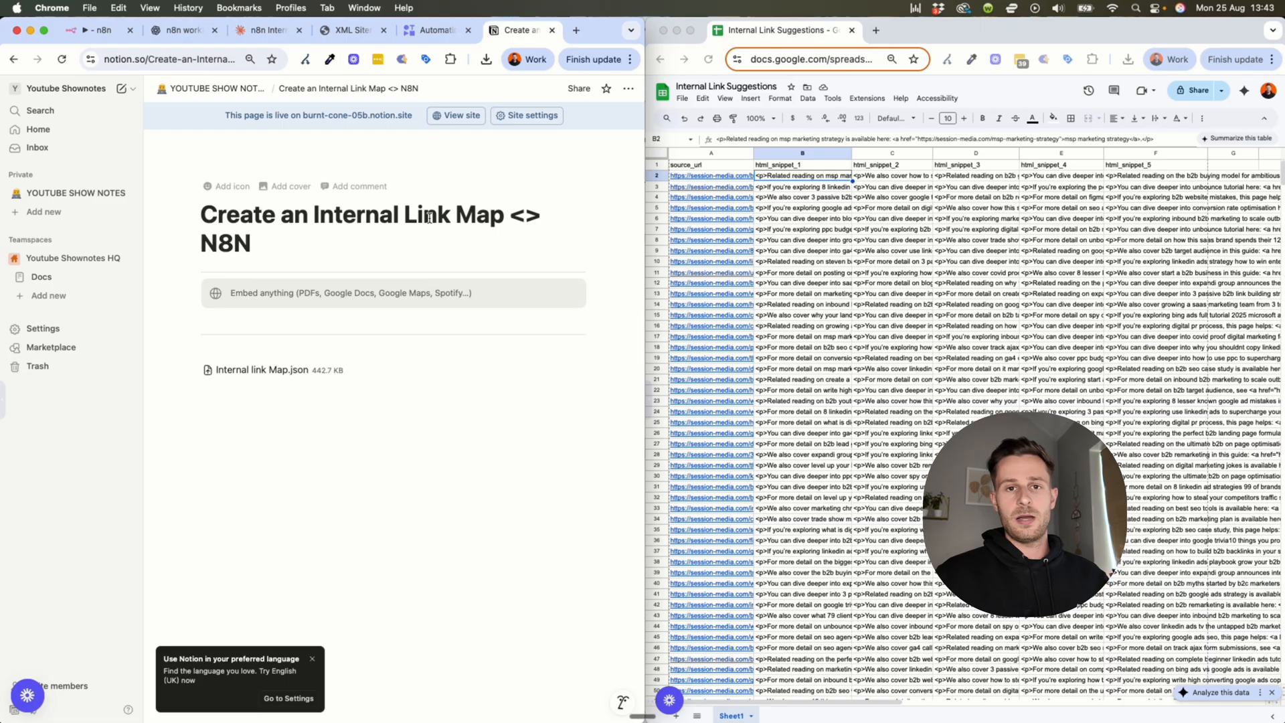
pyautogui.click(94, 31)
pyautogui.click(521, 31)
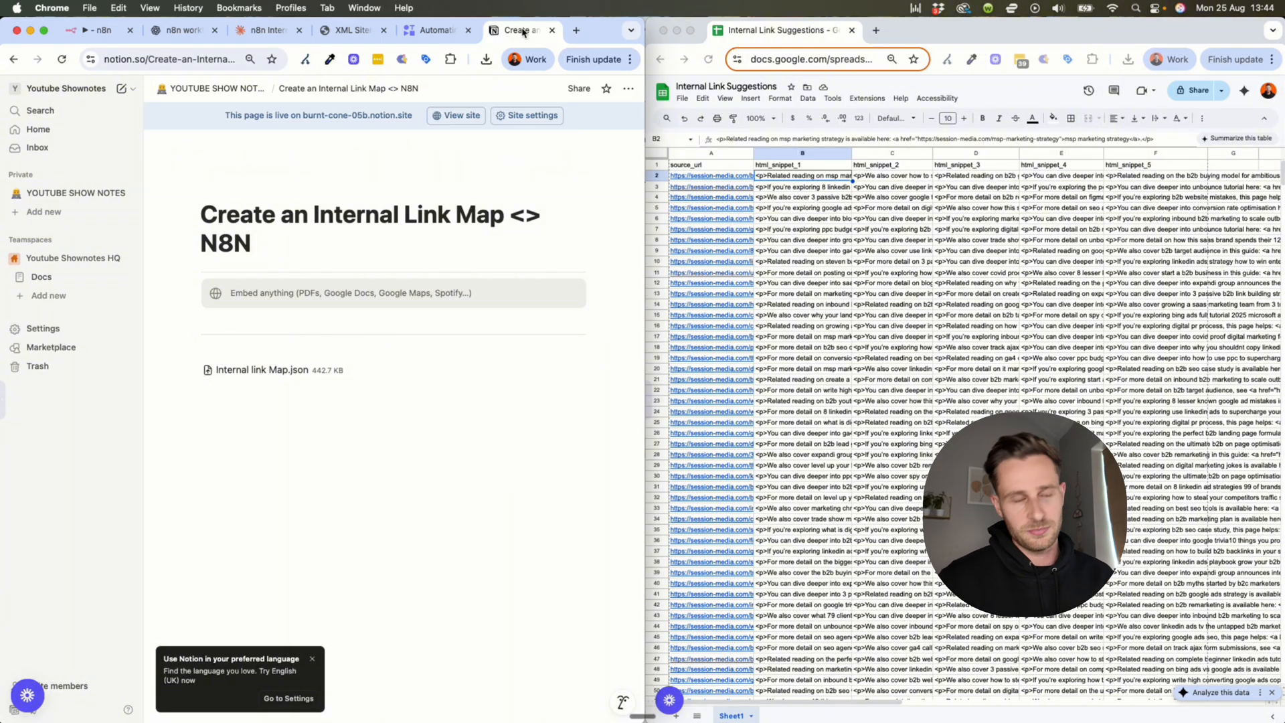
pyautogui.click(104, 32)
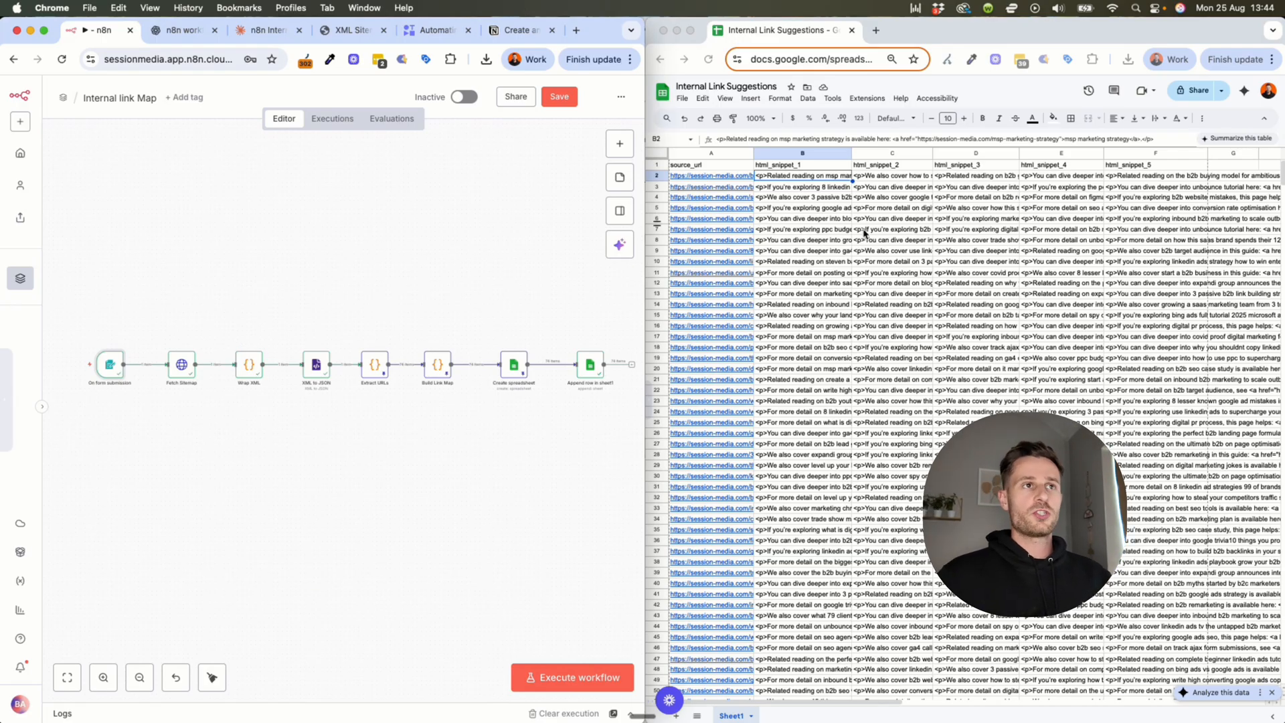
# Step: Review the link suggestions sheet and the Excalidraw flowchart running from the sitemap XML to the Google Sheet
pyautogui.moveTo(736, 164); pyautogui.dragTo(1201, 544)
pyautogui.click(1200, 522)
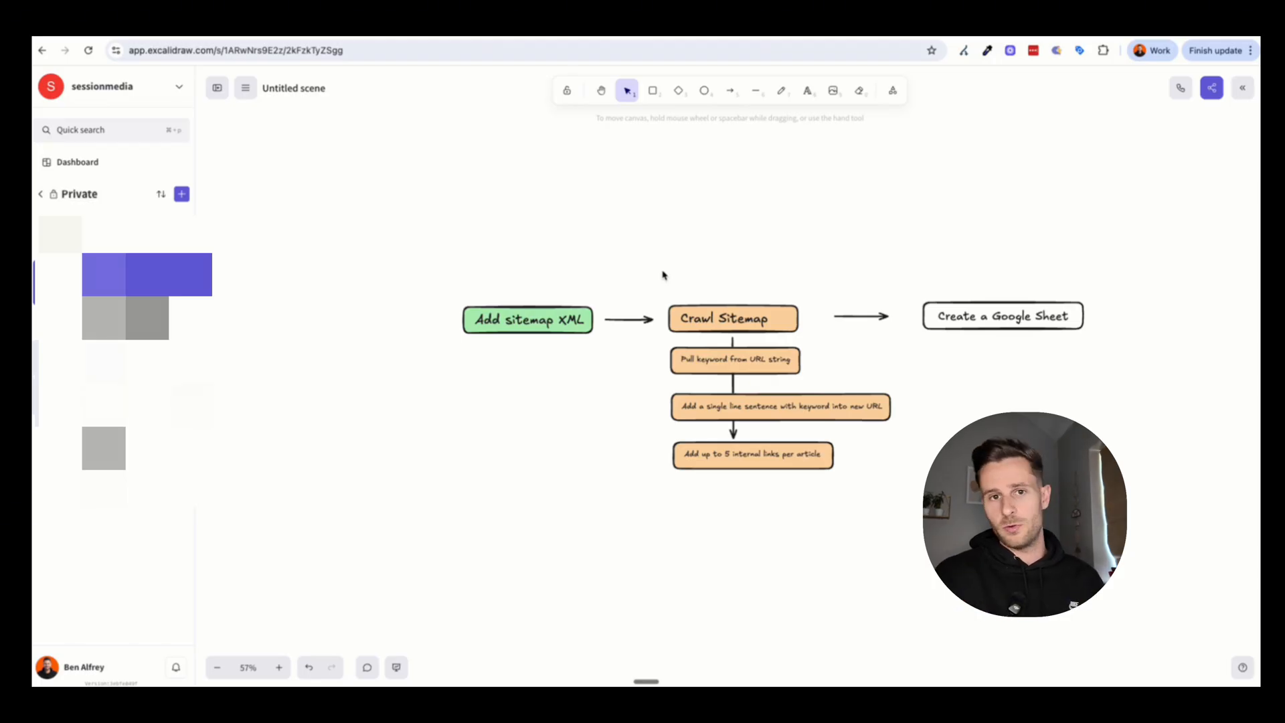
pyautogui.scroll(-2, 591, 307)
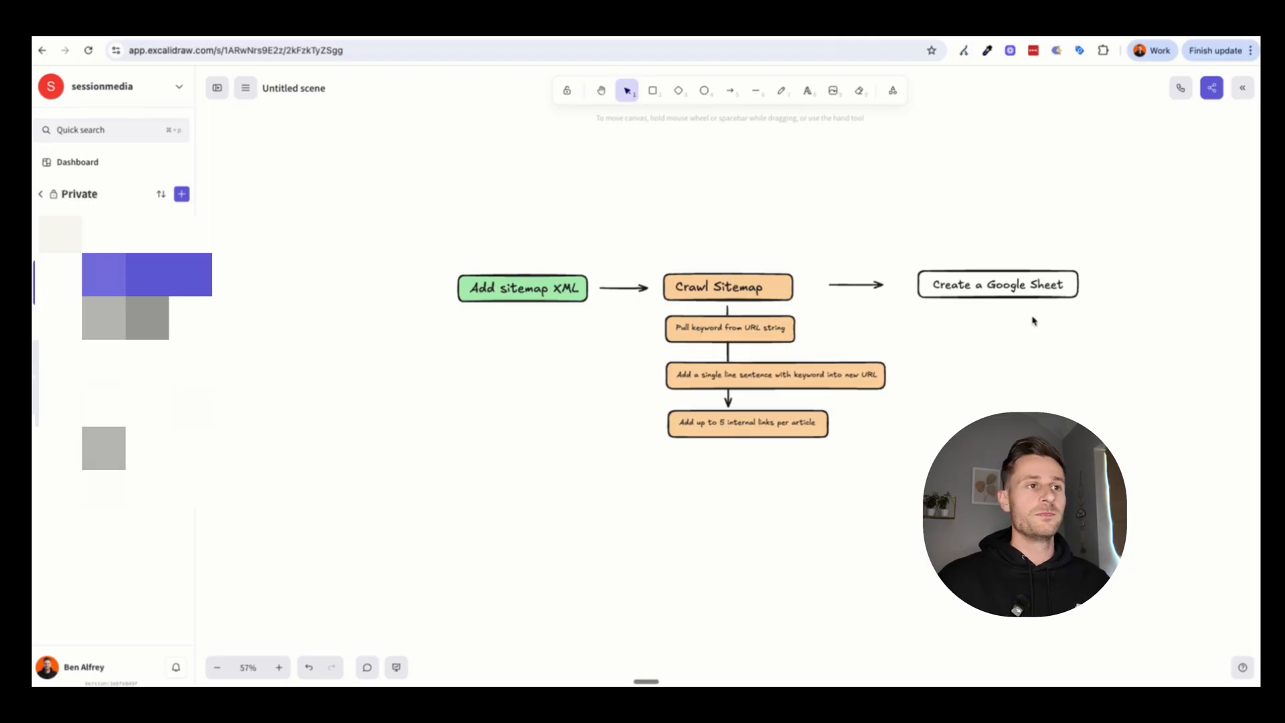
pyautogui.click(1007, 293)
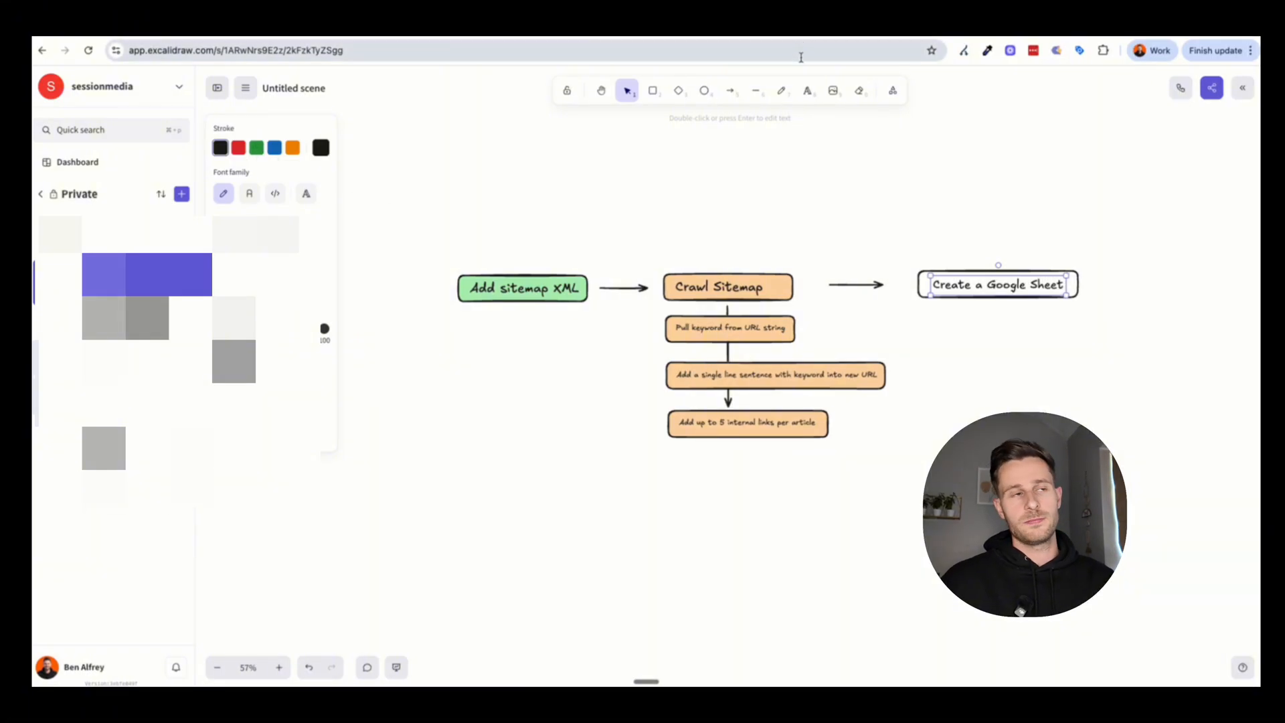
pyautogui.click(642, 196)
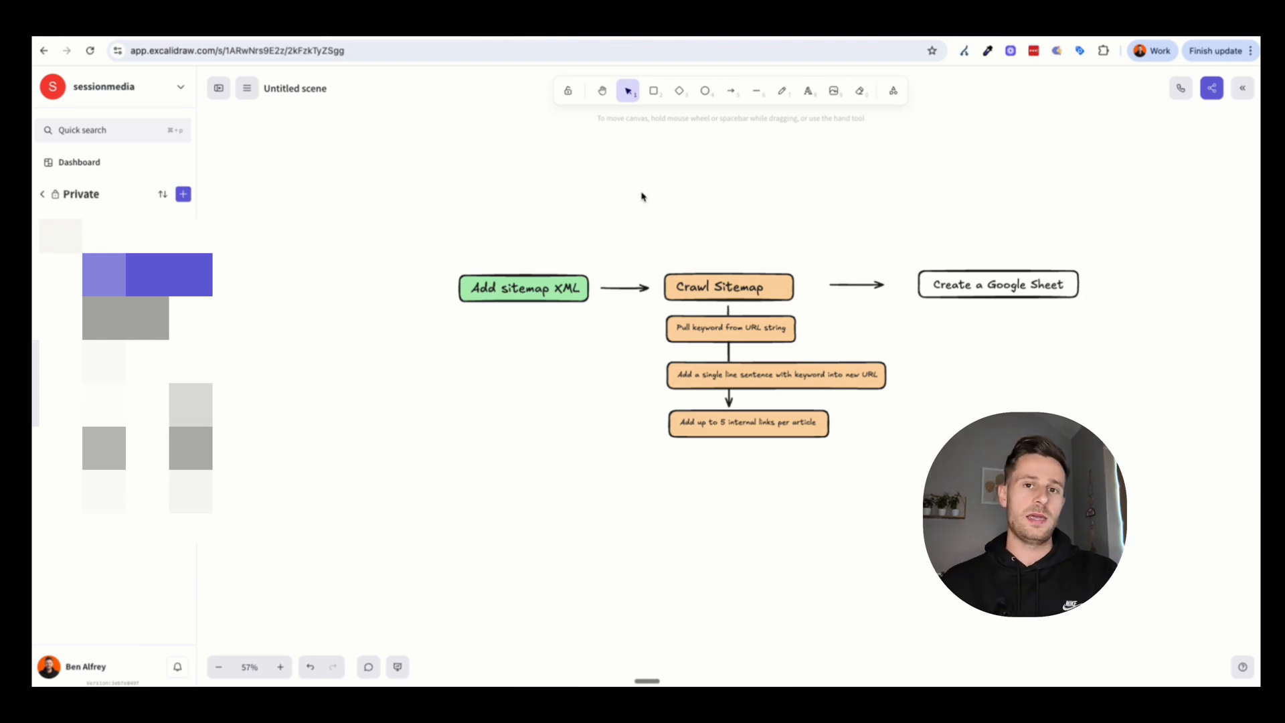
# Step: Capture a screenshot of the whole flowchart and paste it with the n8n internal link workflow description into a new ChatGPT prompt
pyautogui.press('super+shift+4')
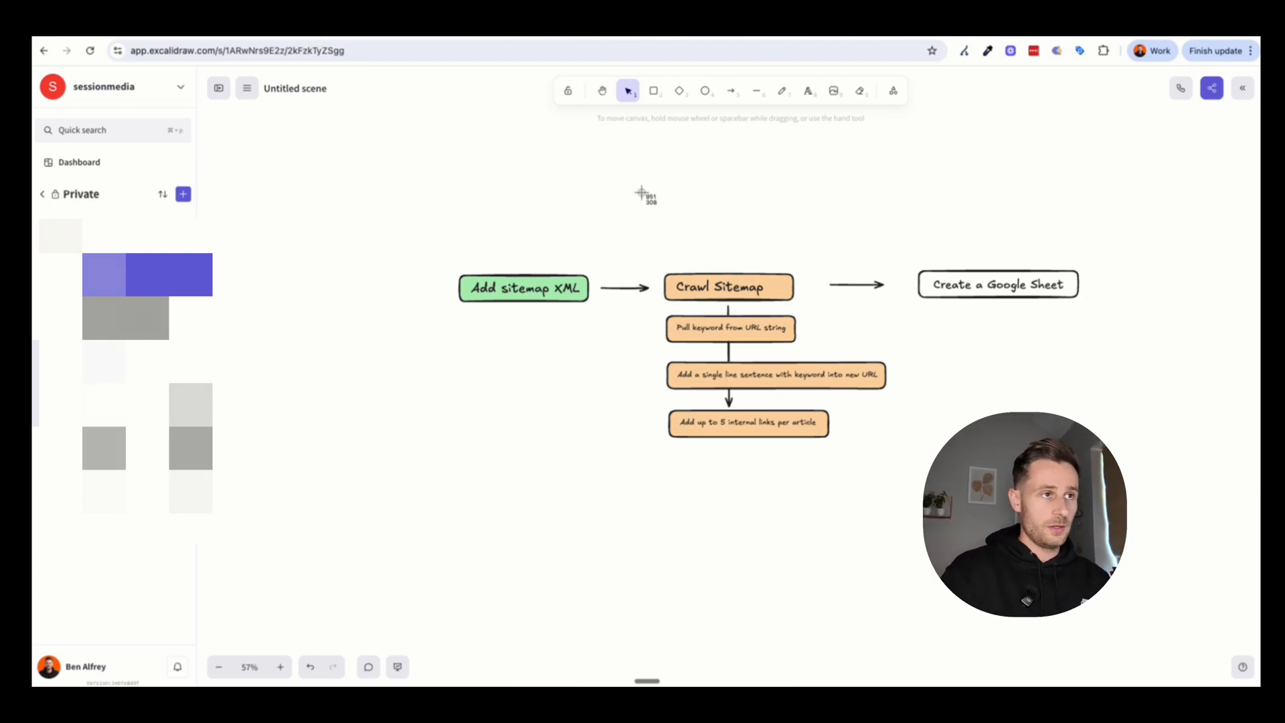
pyautogui.moveTo(413, 220); pyautogui.dragTo(1171, 576)
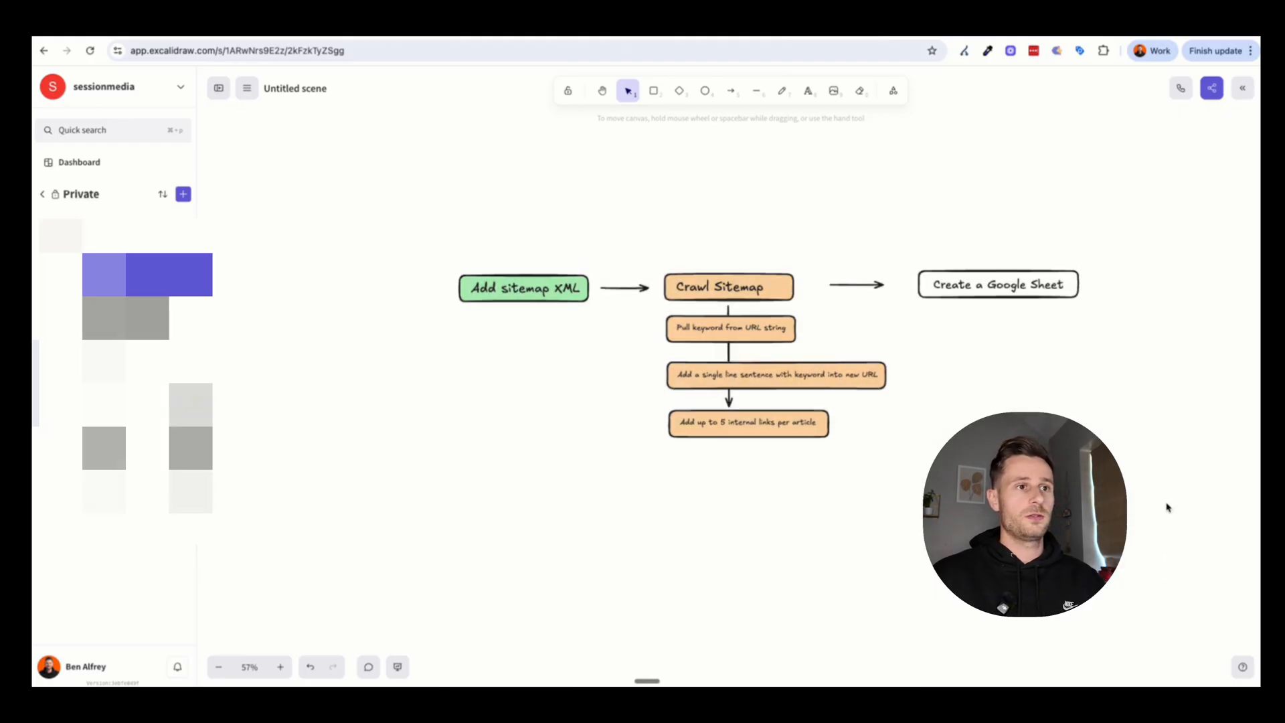
pyautogui.click(1221, 667)
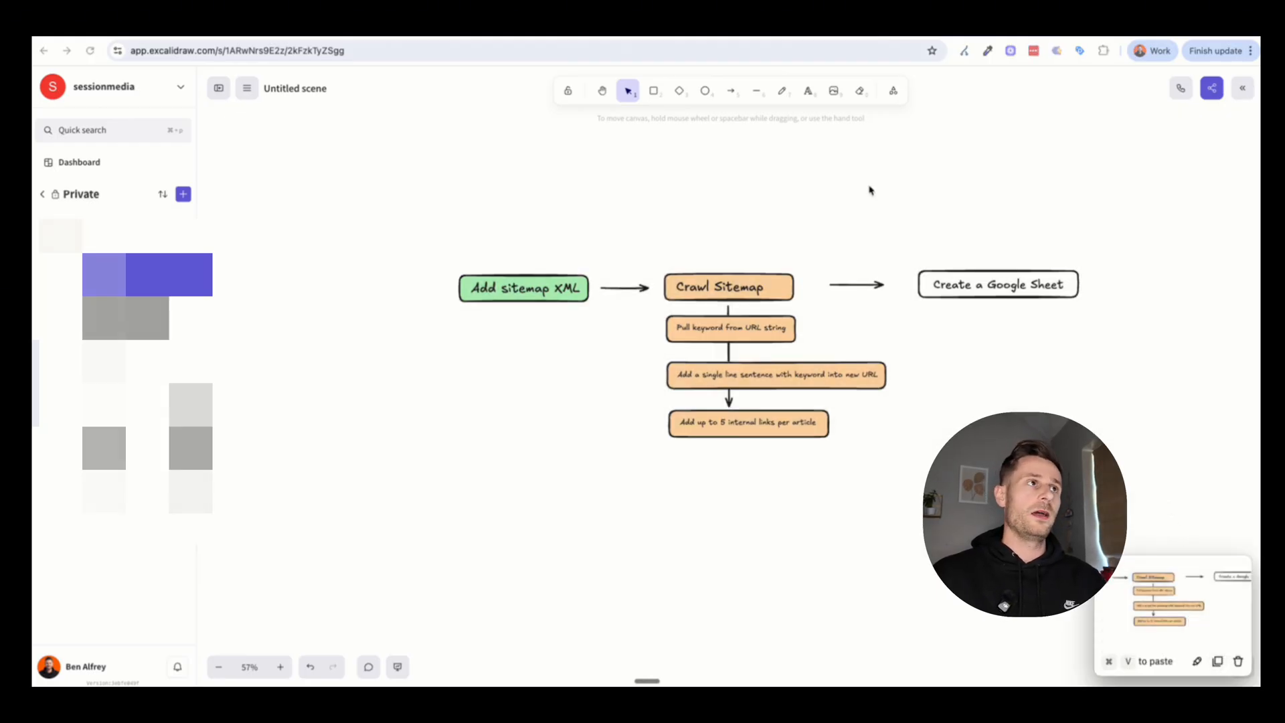
pyautogui.click(743, 27)
pyautogui.press('super+v')
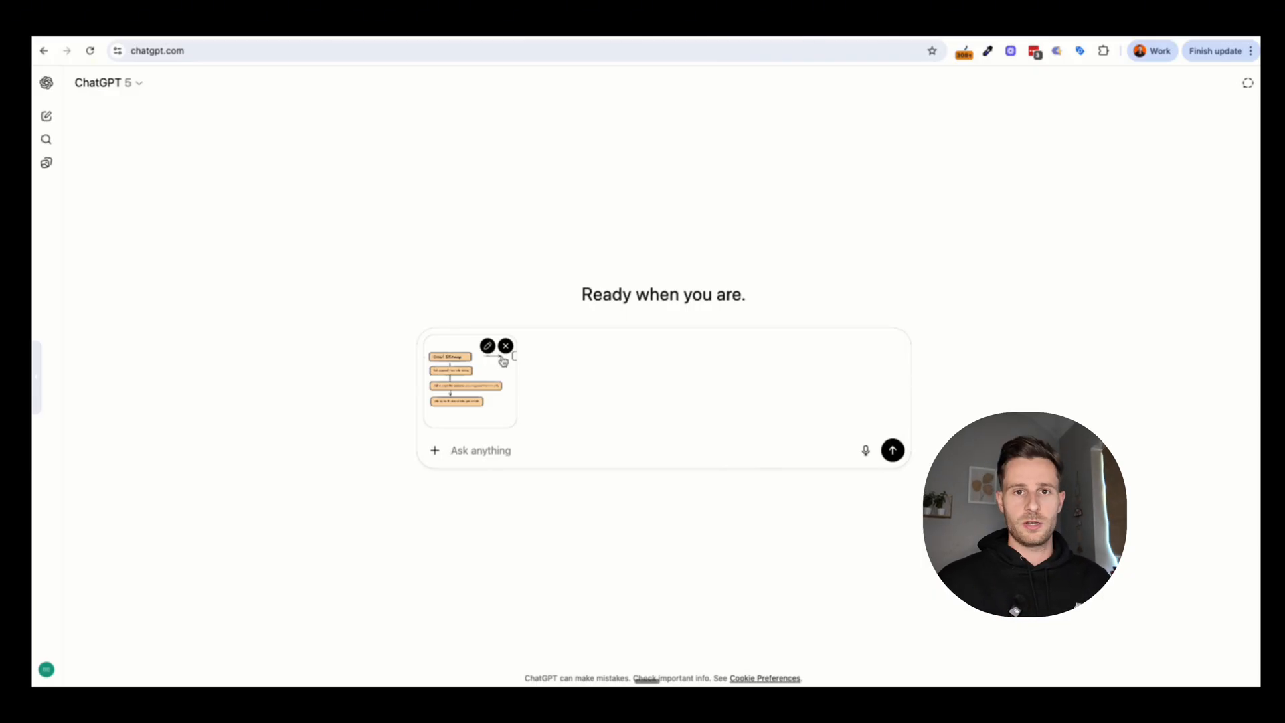
pyautogui.hotkey('ctrl', 'v')
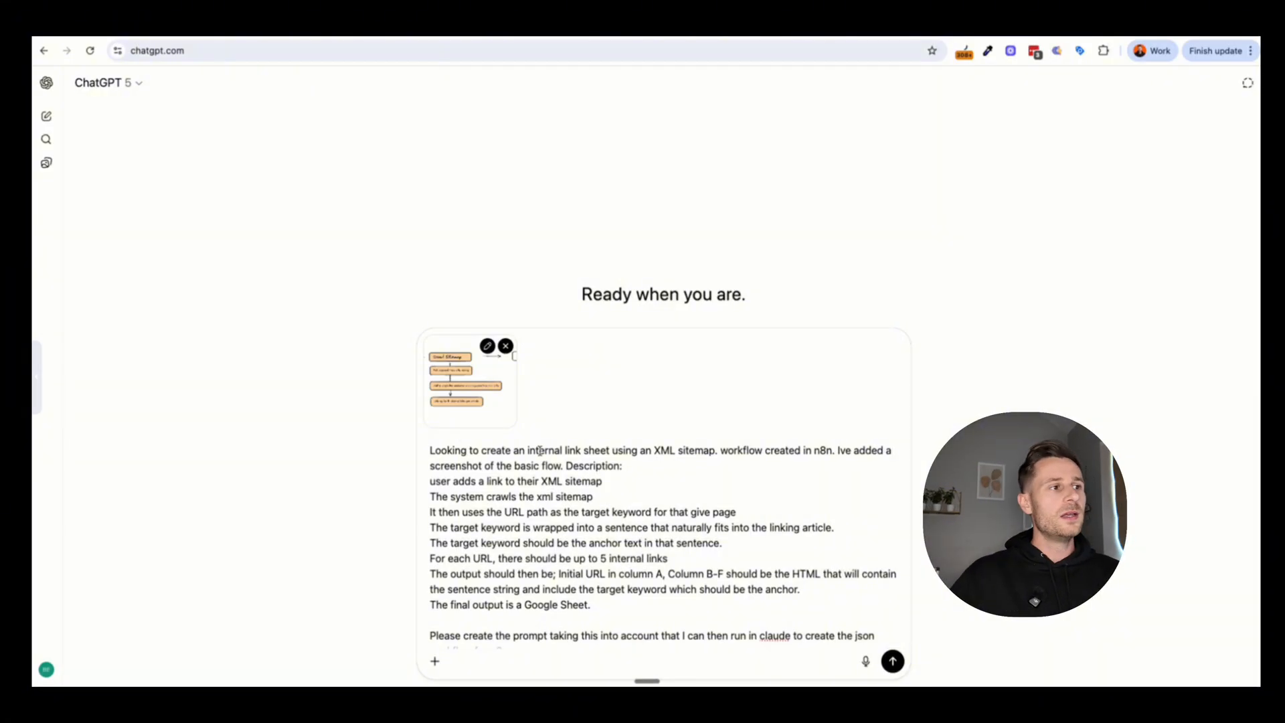
# Step: Review the prompt's requirements for the sitemap crawl, keyword anchors, five internal links and Google Sheet output, and send it to ChatGPT
pyautogui.moveTo(447, 449); pyautogui.dragTo(835, 454)
pyautogui.click(693, 450)
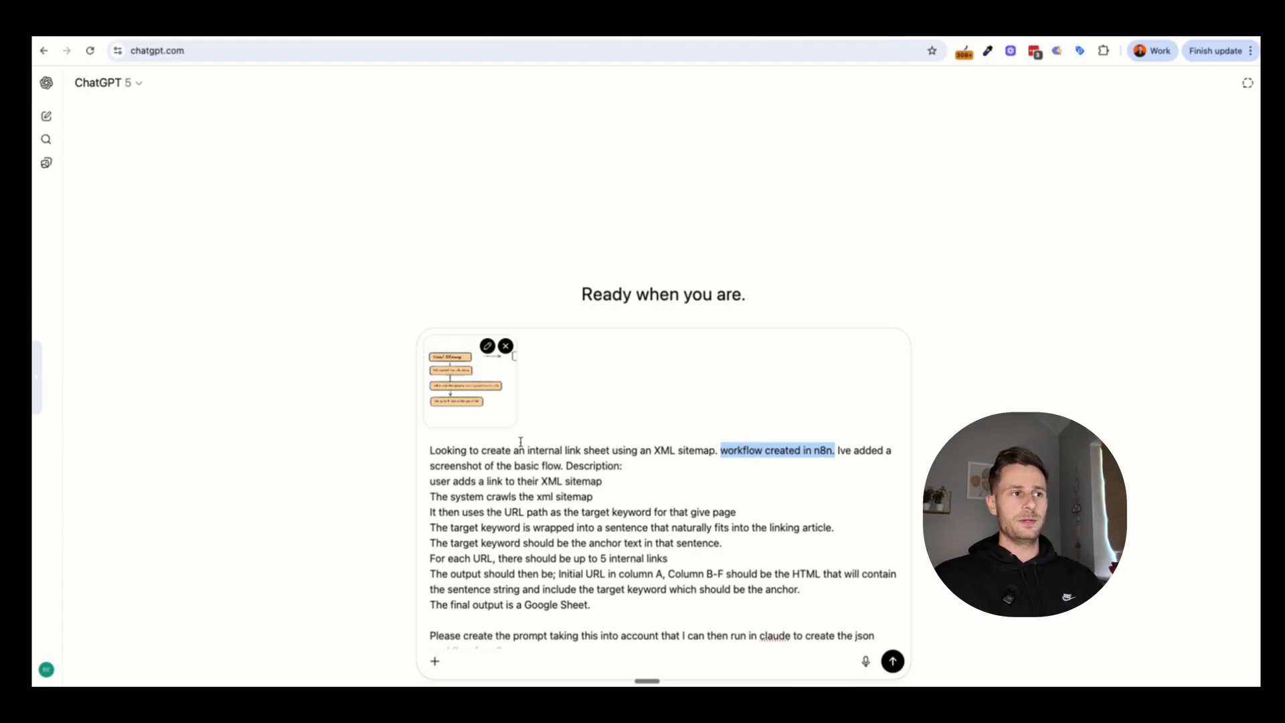
pyautogui.scroll(-1, 489, 498)
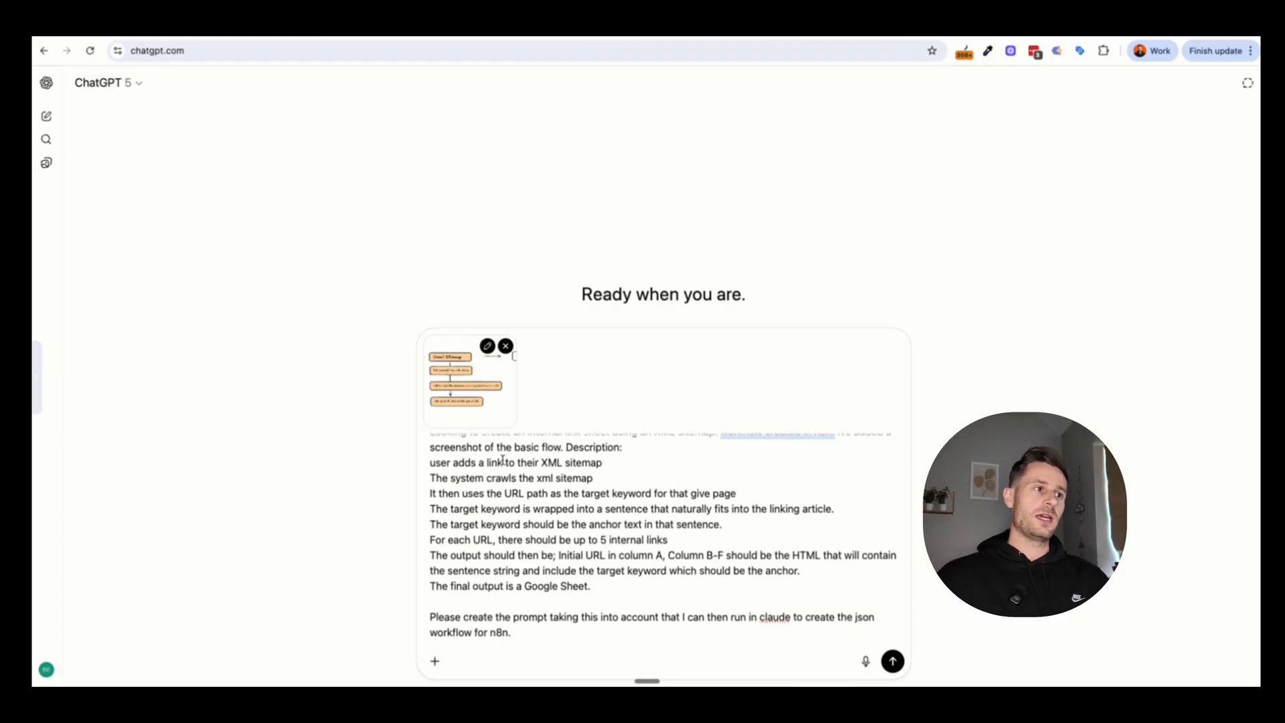
pyautogui.moveTo(504, 462); pyautogui.dragTo(507, 582)
pyautogui.click(515, 505)
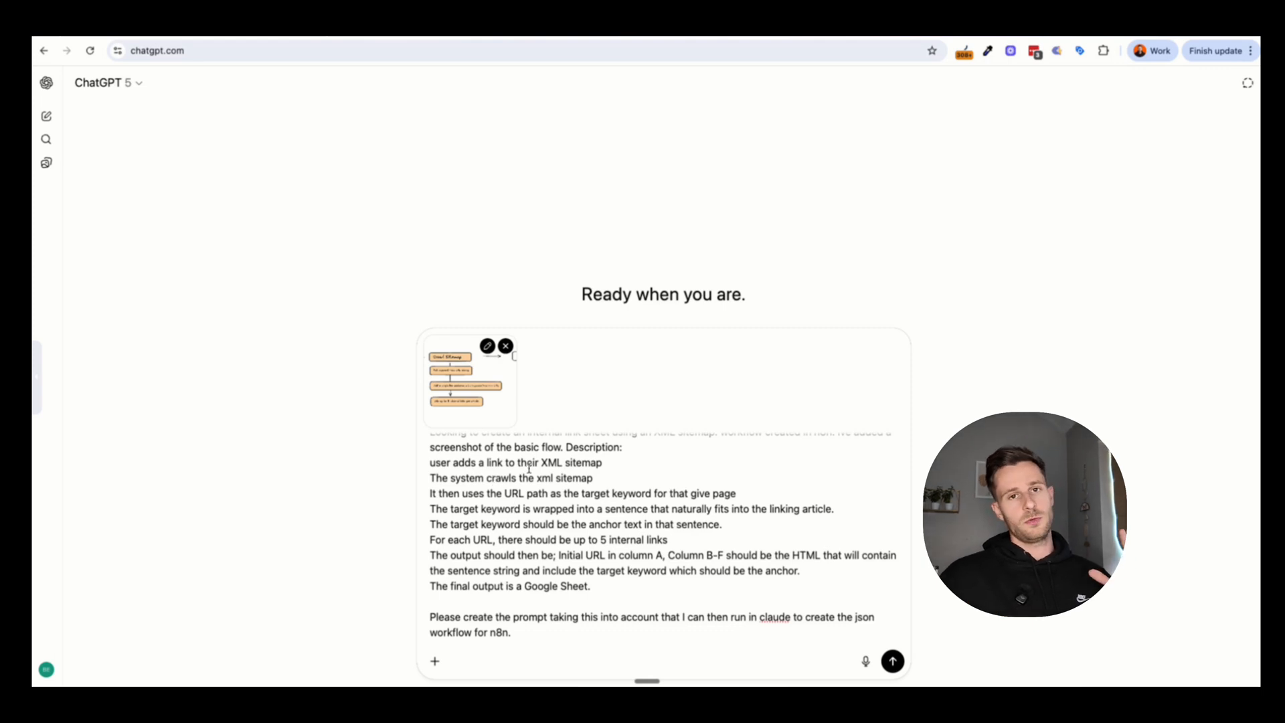
pyautogui.moveTo(473, 496); pyautogui.dragTo(672, 496)
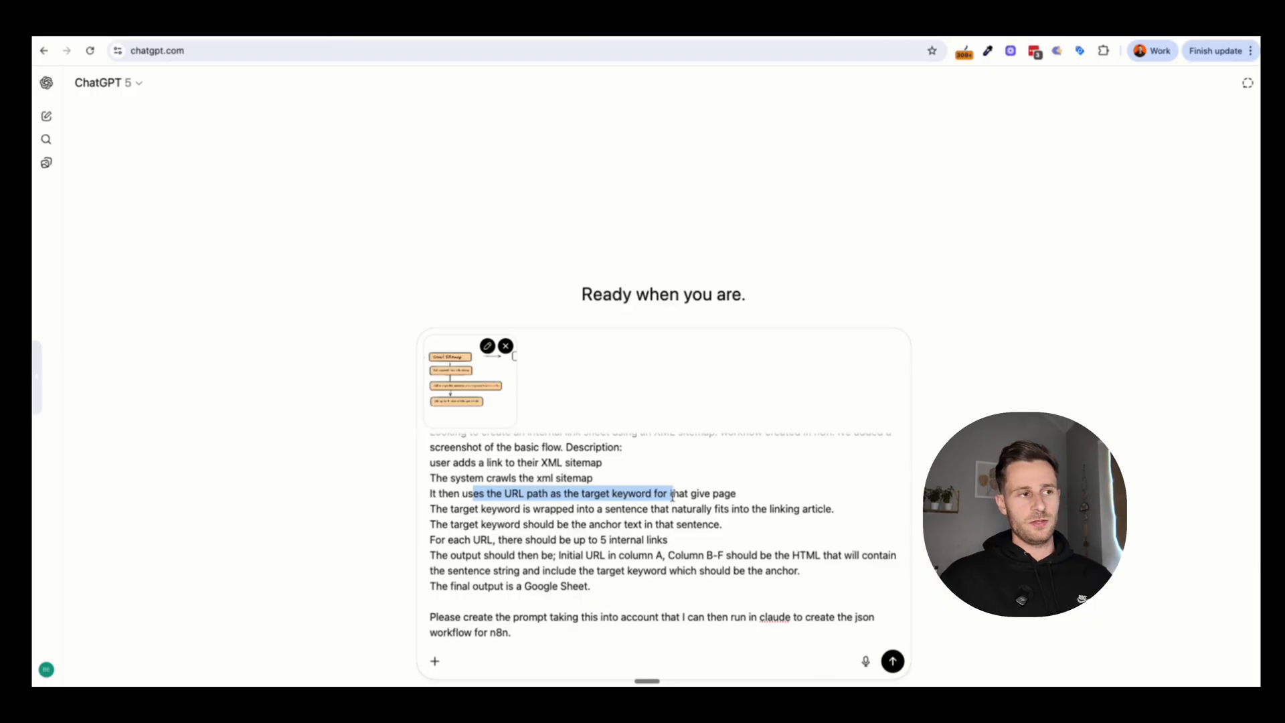
pyautogui.moveTo(469, 510); pyautogui.dragTo(596, 513)
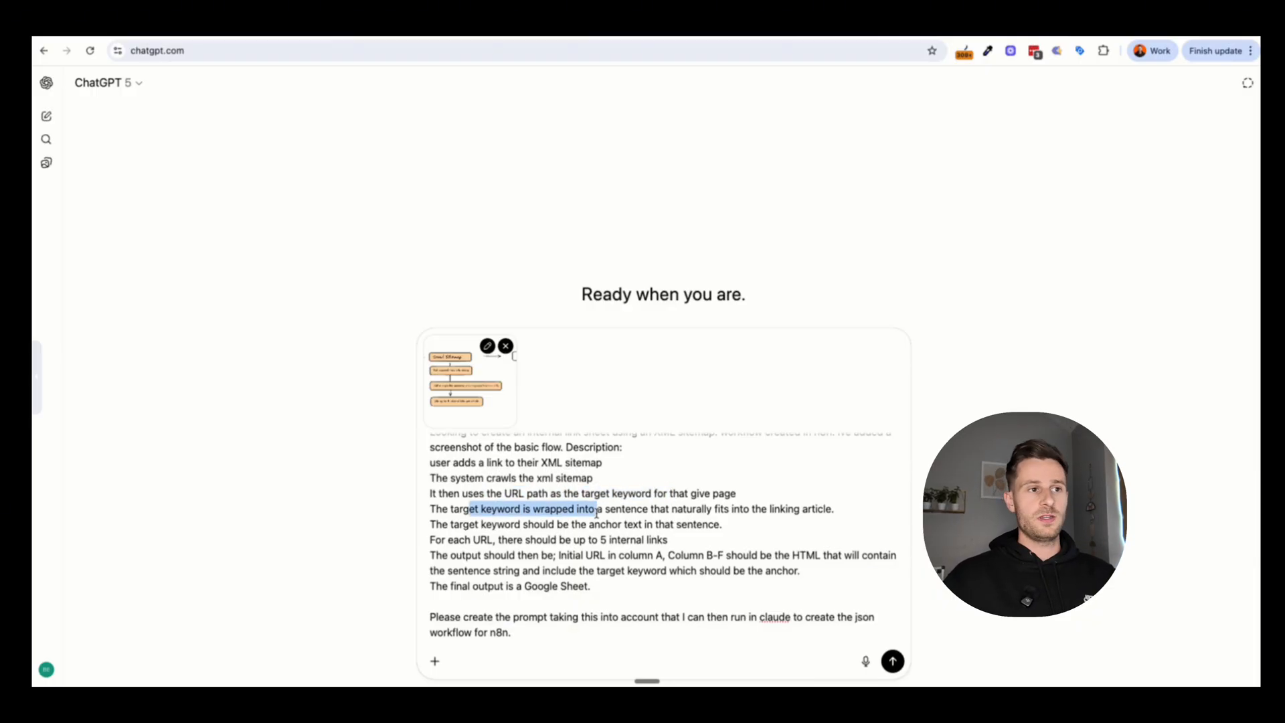
pyautogui.click(545, 525)
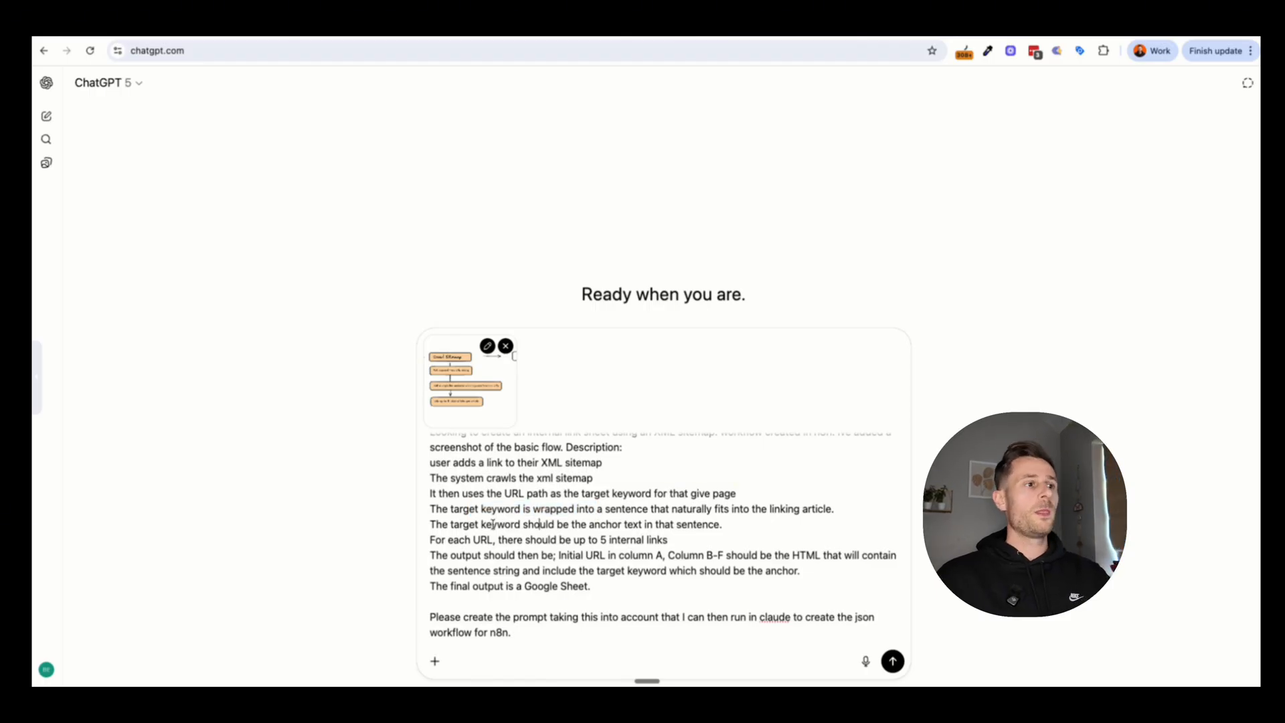
pyautogui.moveTo(469, 524); pyautogui.dragTo(648, 539)
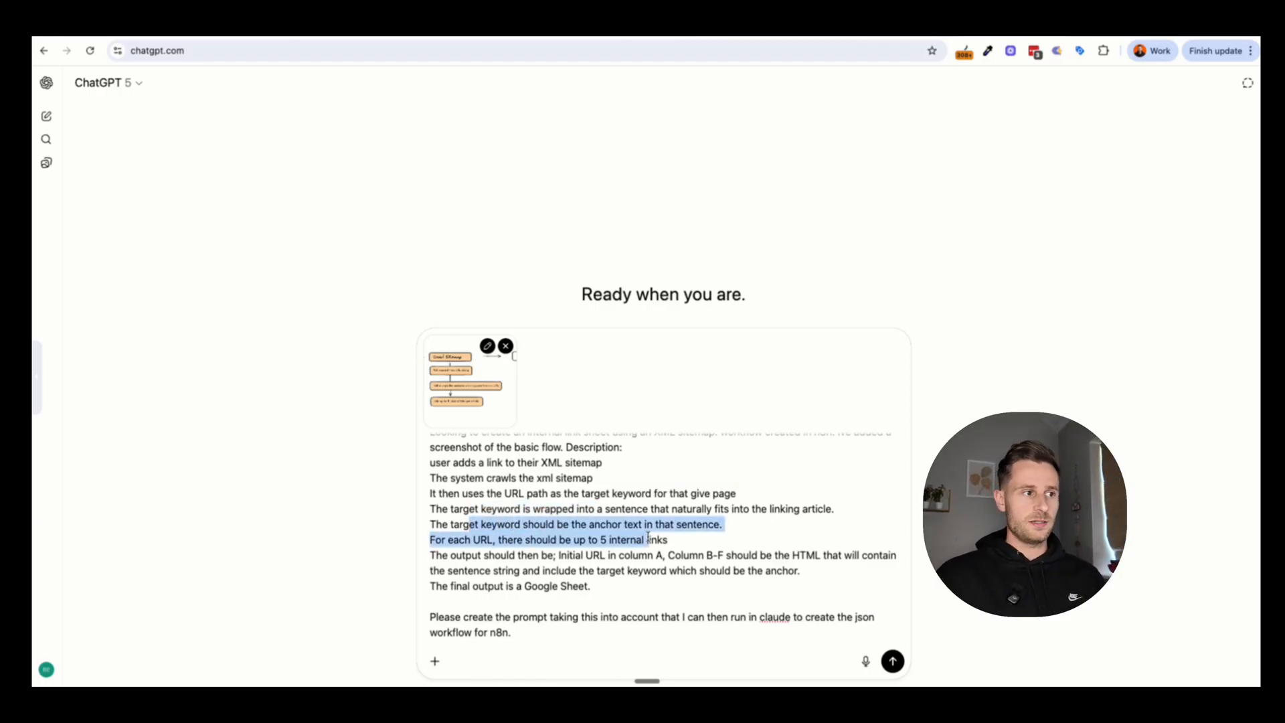
pyautogui.click(536, 539)
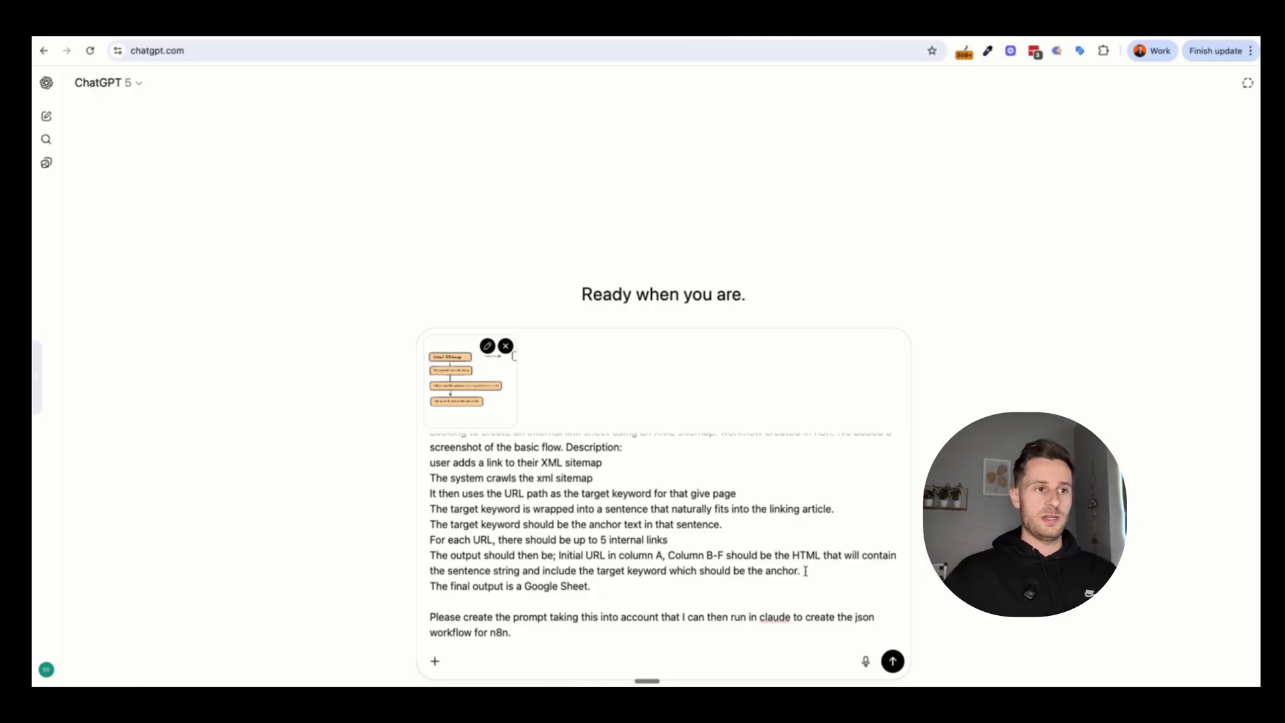
pyautogui.moveTo(791, 555); pyautogui.dragTo(823, 555)
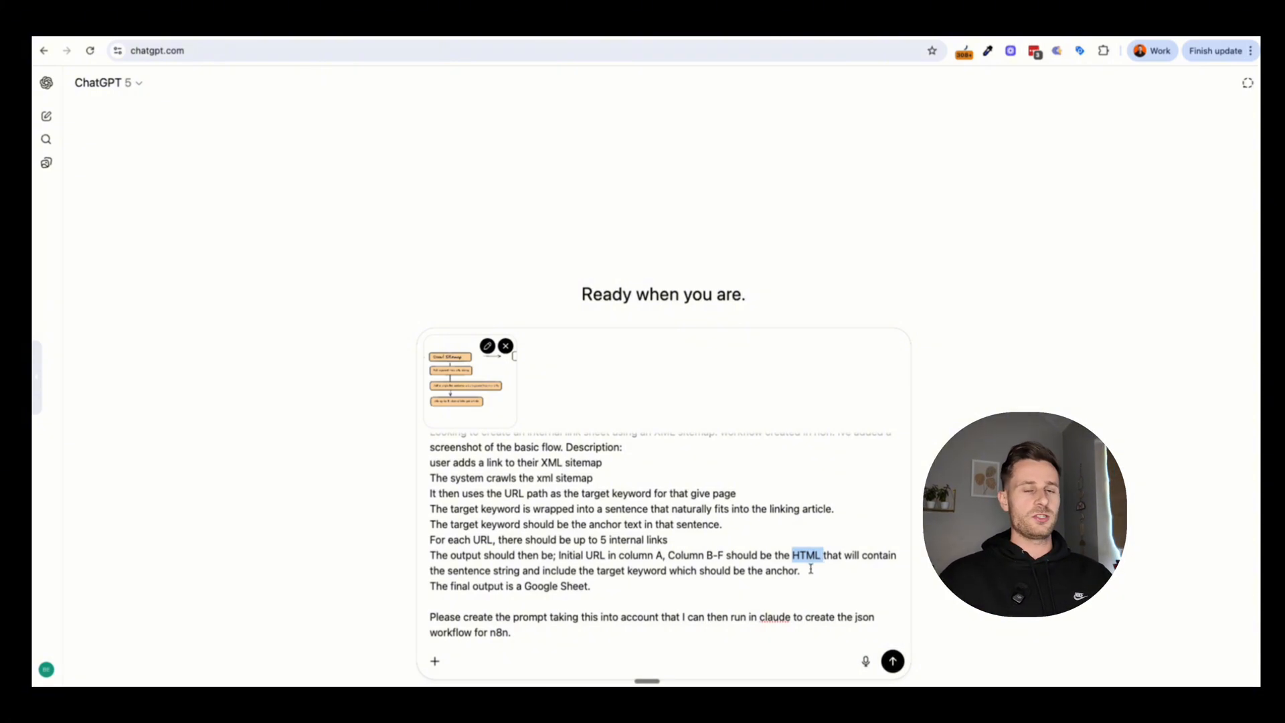
pyautogui.moveTo(590, 586); pyautogui.dragTo(526, 586)
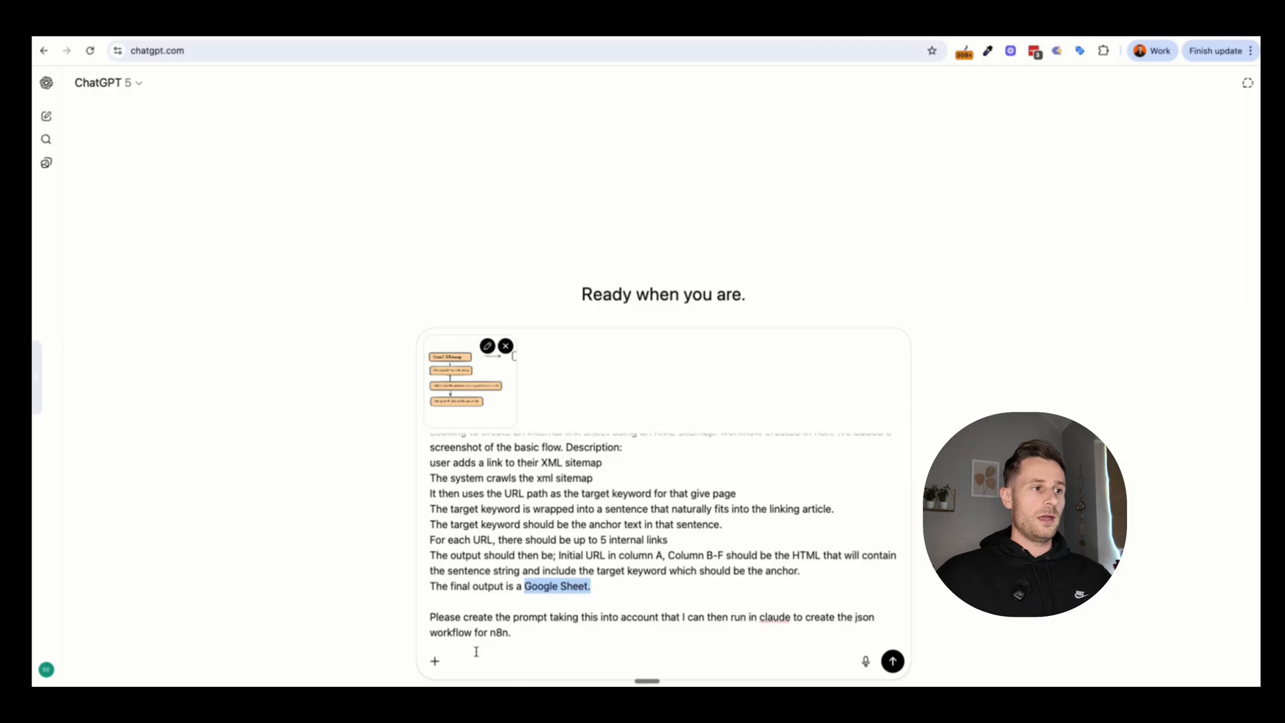
pyautogui.moveTo(484, 632); pyautogui.dragTo(571, 622)
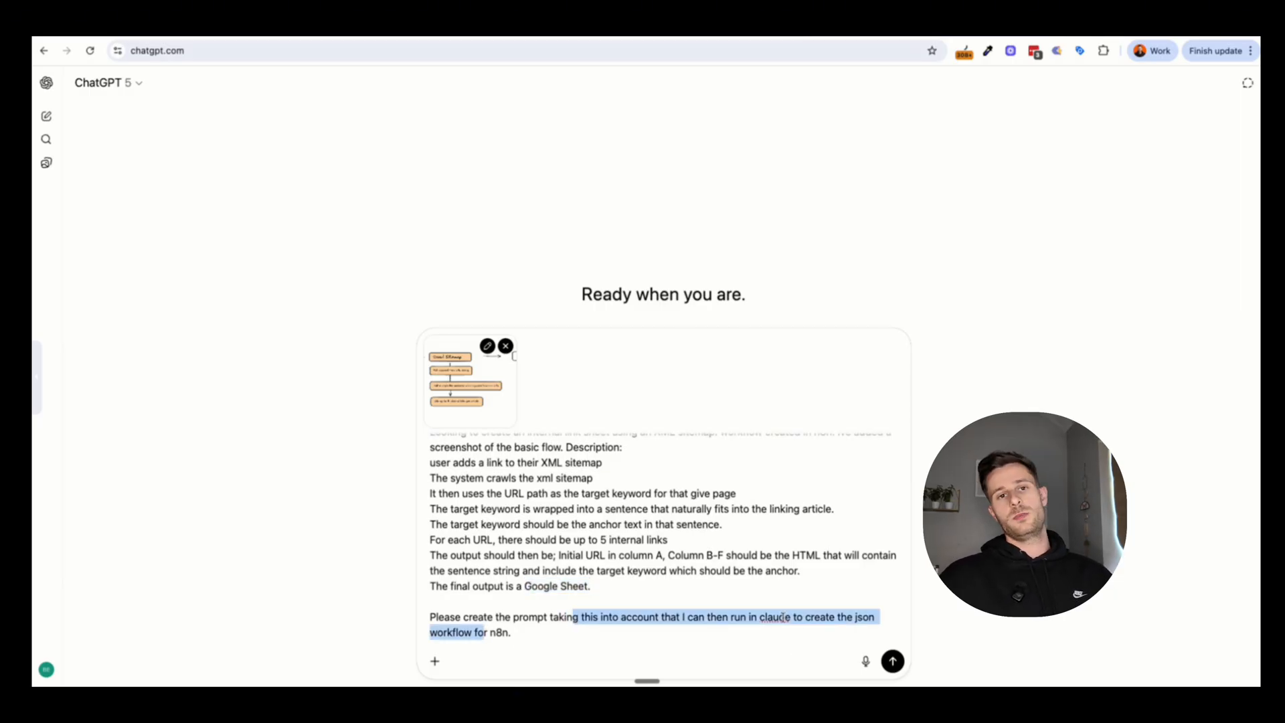
pyautogui.click(893, 661)
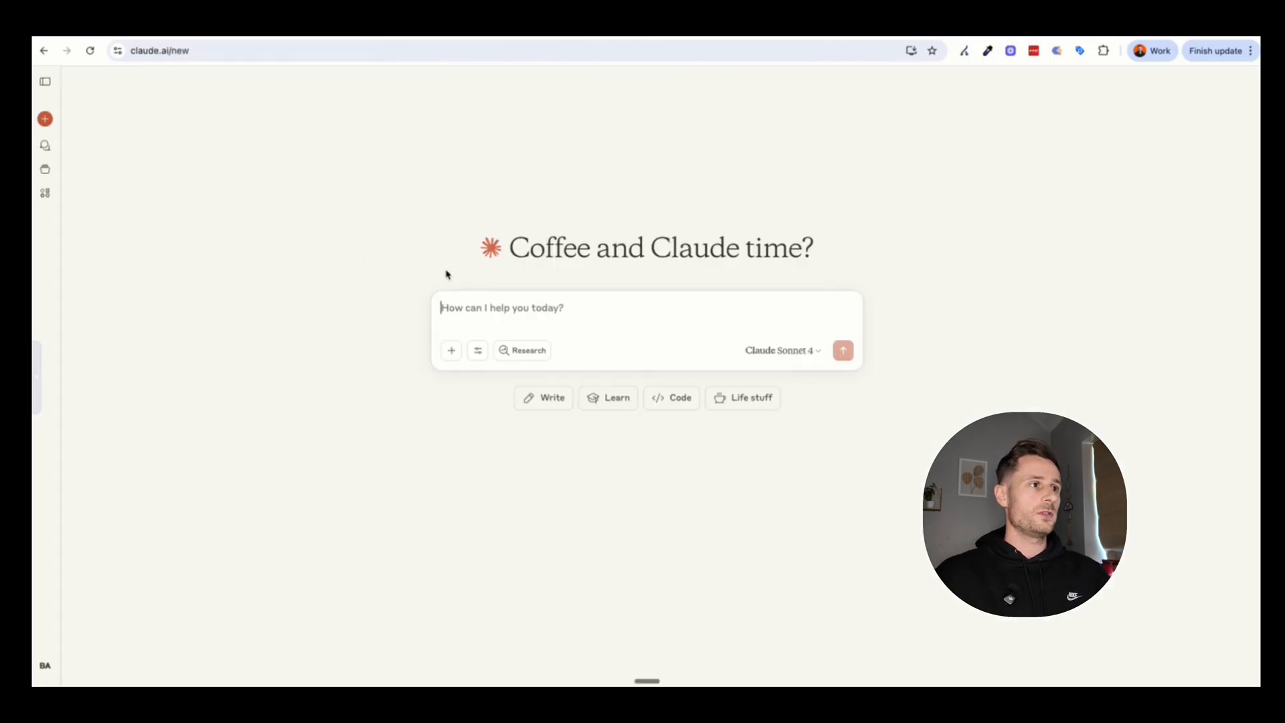
# Step: Paste the n8n workflow JSON prompt into a new Claude chat, choose Claude Opus 4.1 and send it
pyautogui.press('super+v')
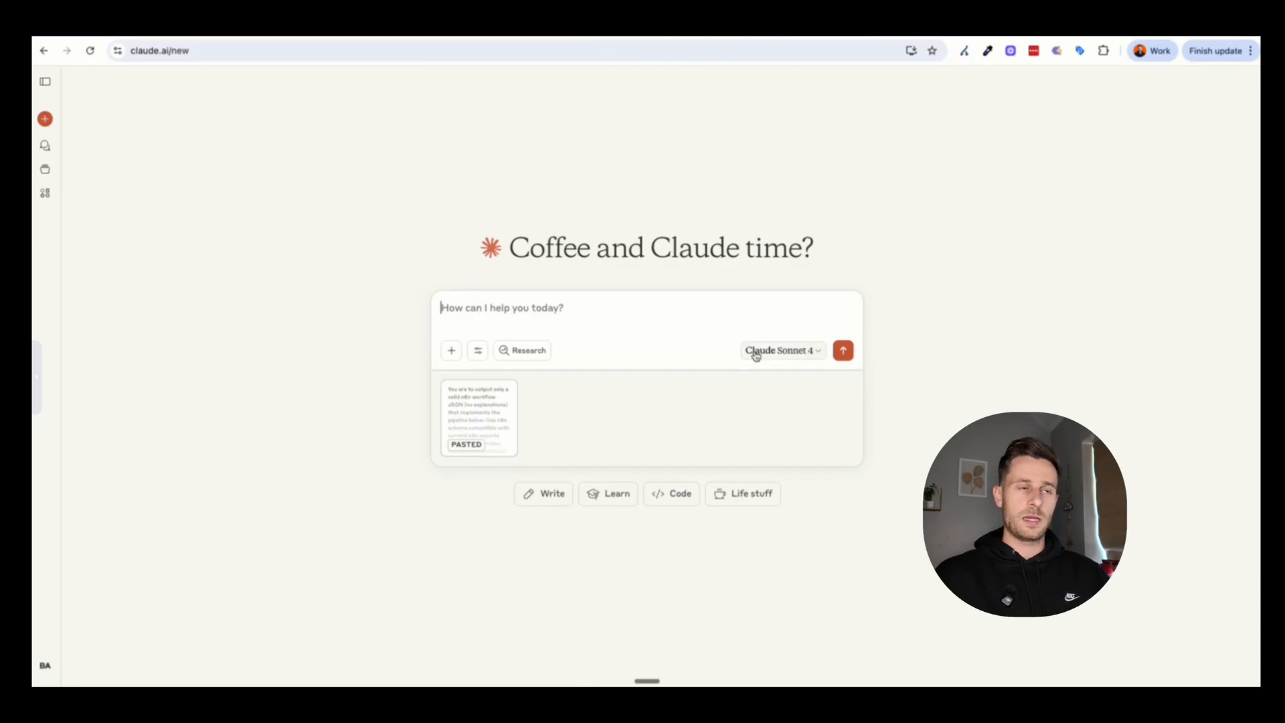
pyautogui.click(798, 351)
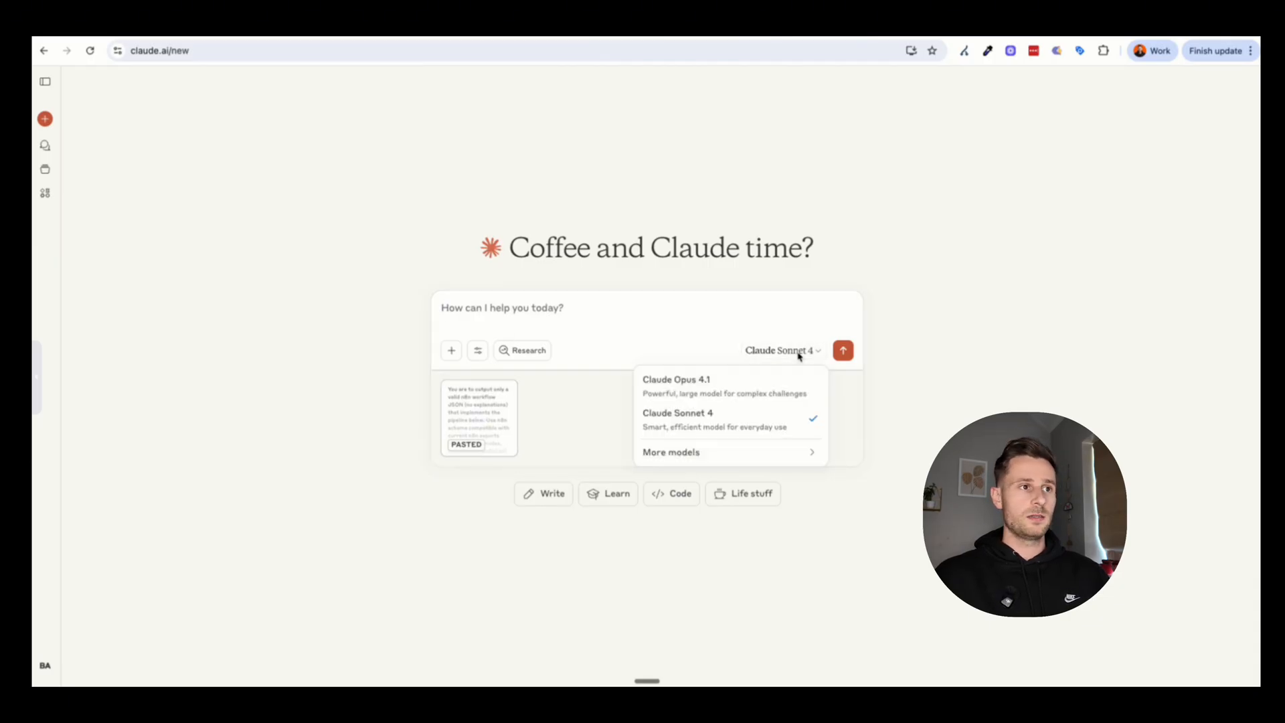
pyautogui.click(772, 380)
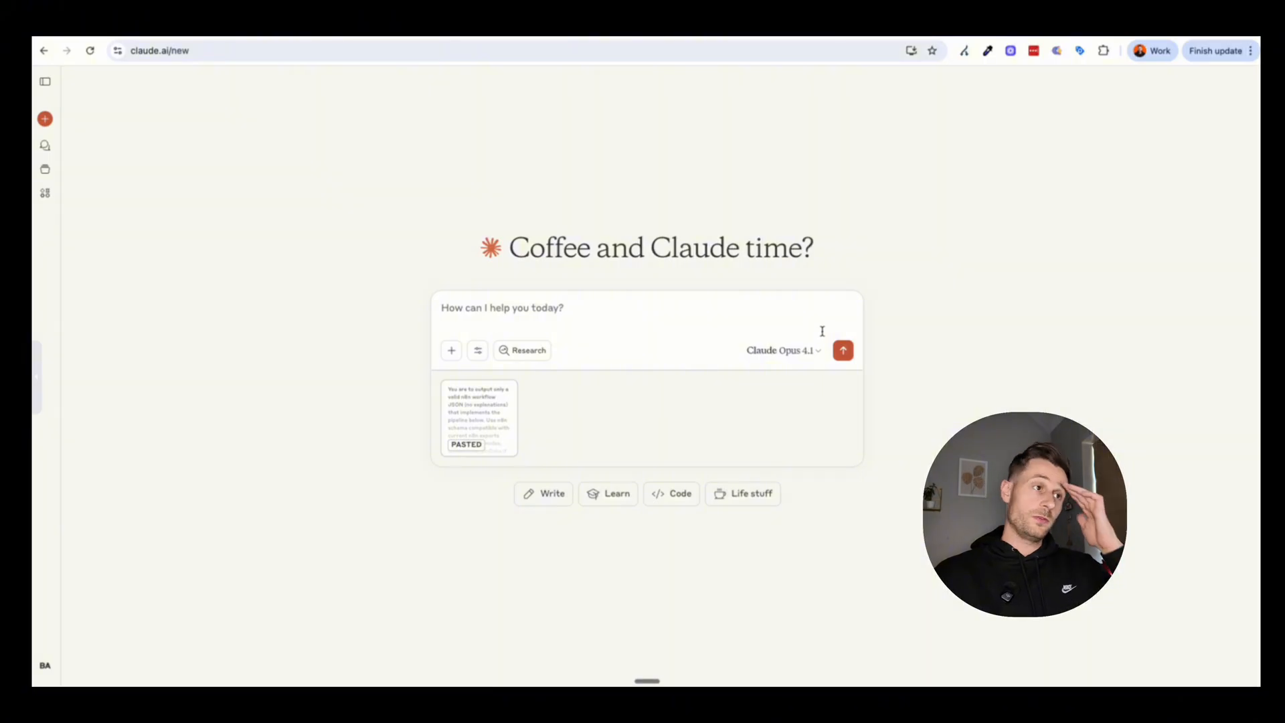
pyautogui.click(843, 350)
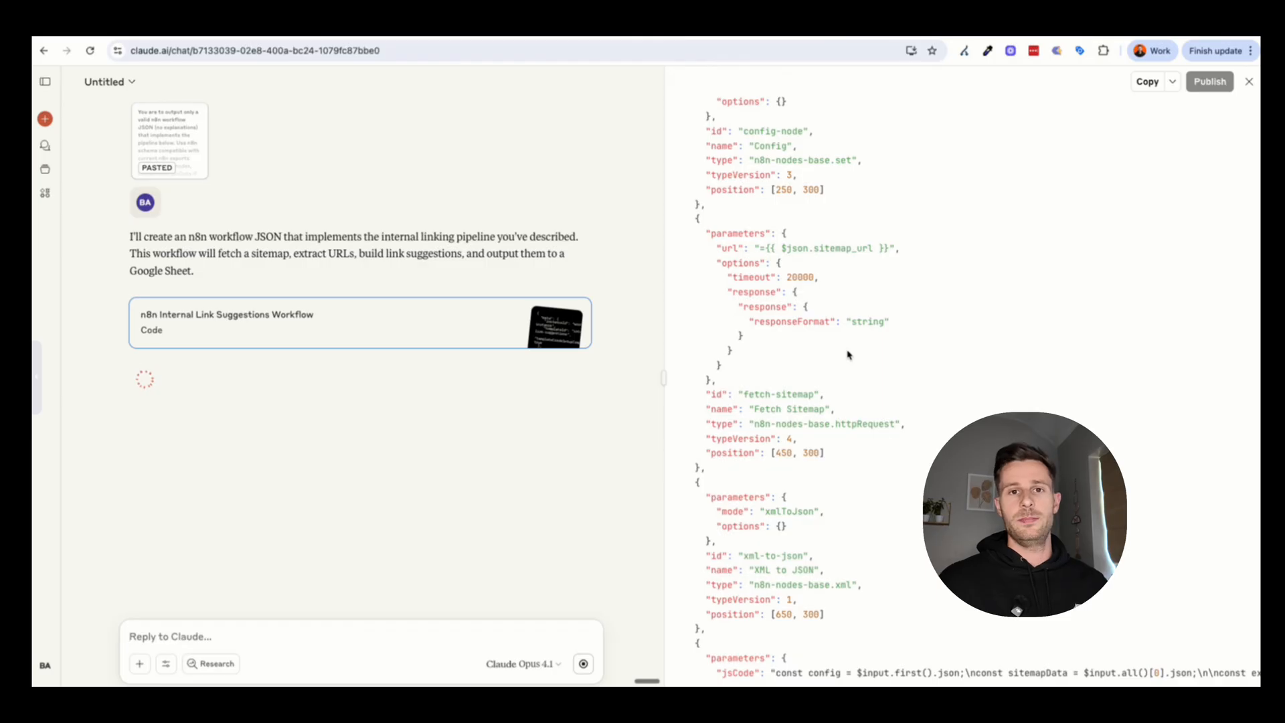
# Step: Download Claude's generated workflow as JSON and import the file into the saved Internal link Map workflow in n8n
pyautogui.click(1173, 81)
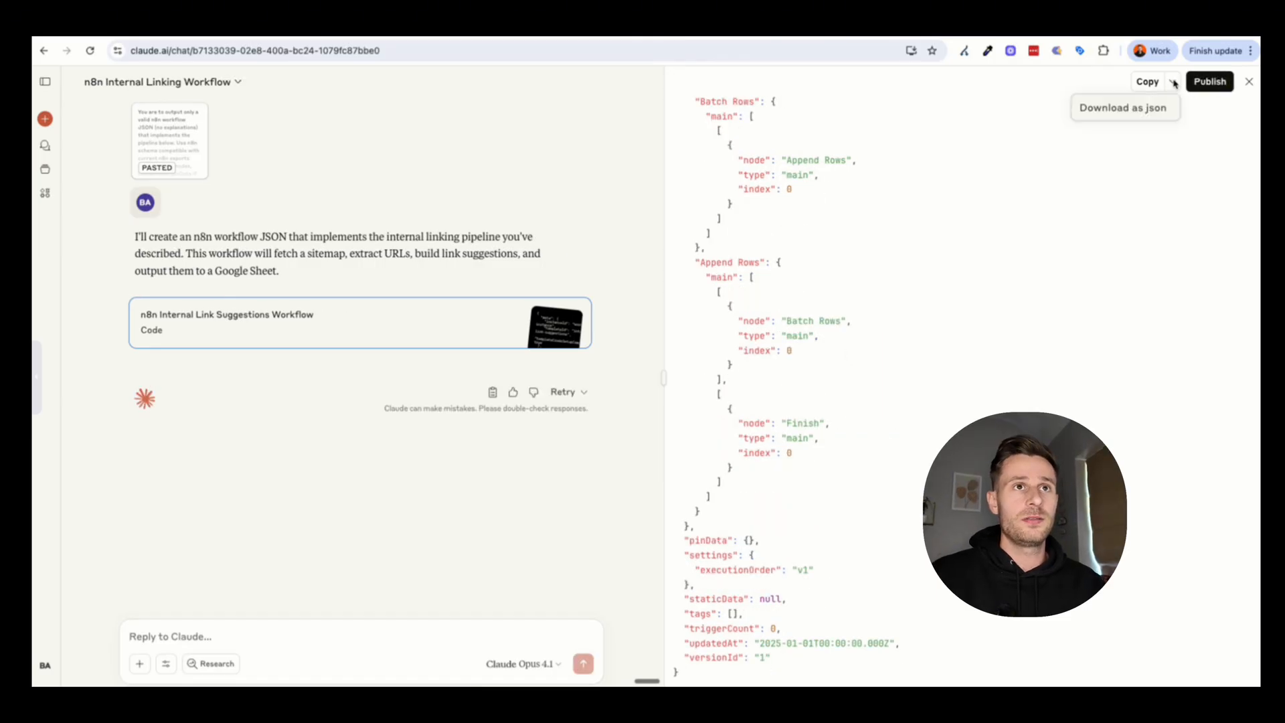
pyautogui.click(1132, 107)
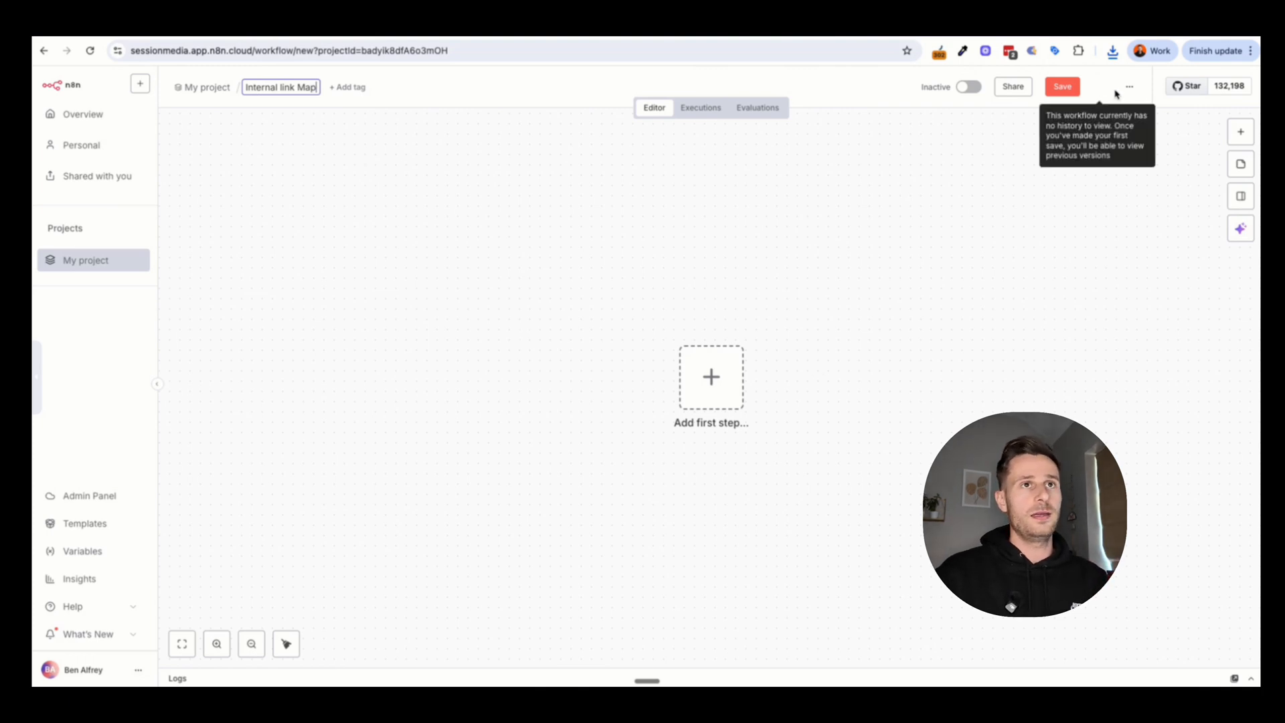
pyautogui.click(1128, 91)
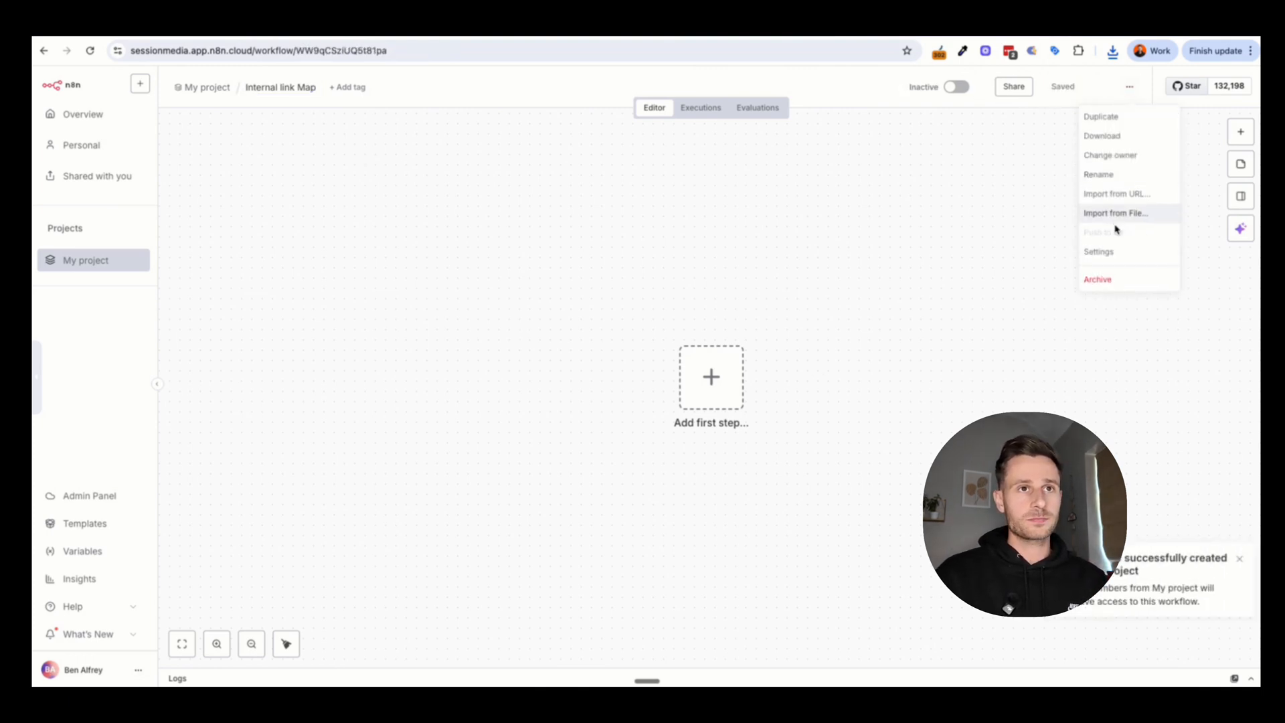
pyautogui.click(1133, 214)
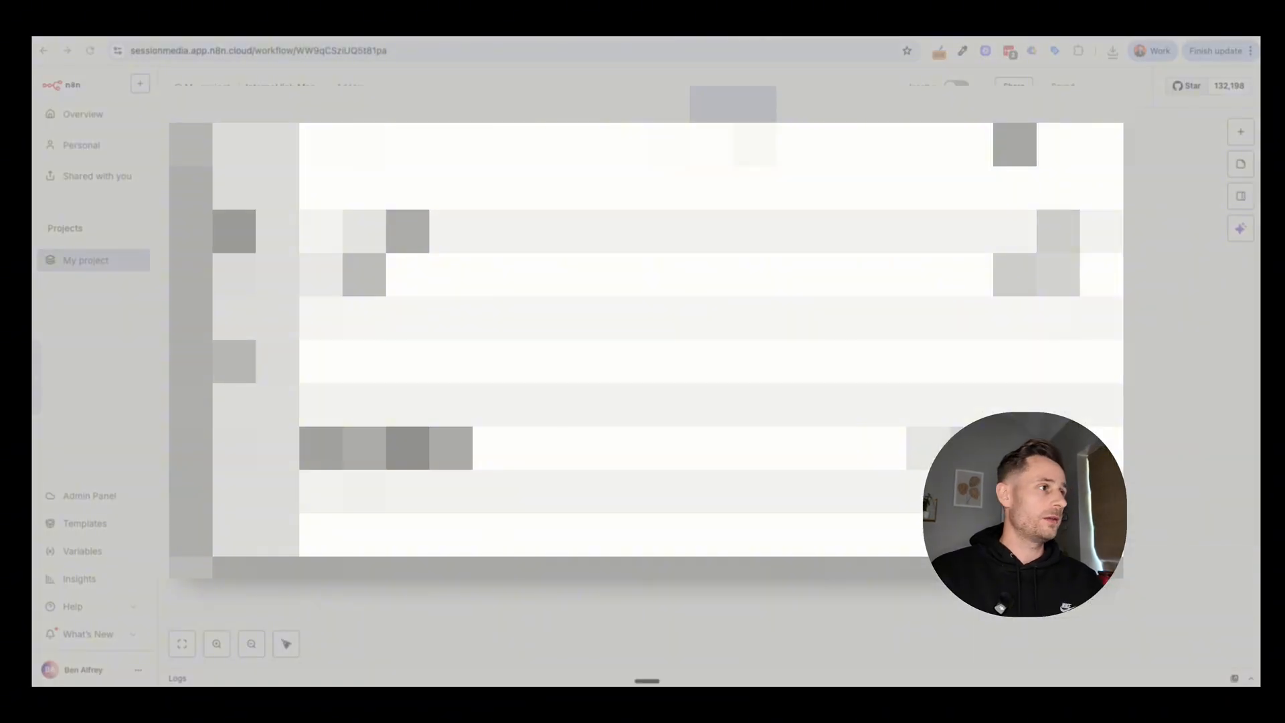
pyautogui.scroll(-4, 669, 362)
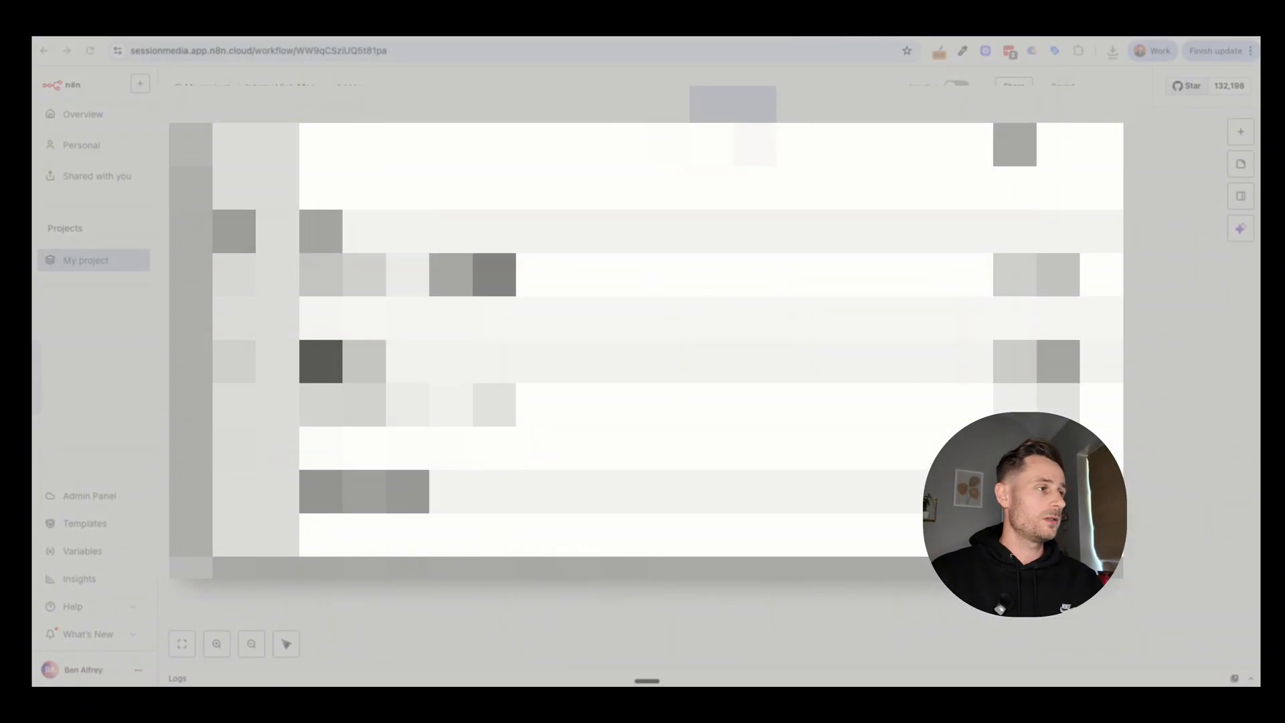
pyautogui.scroll(-8, 670, 361)
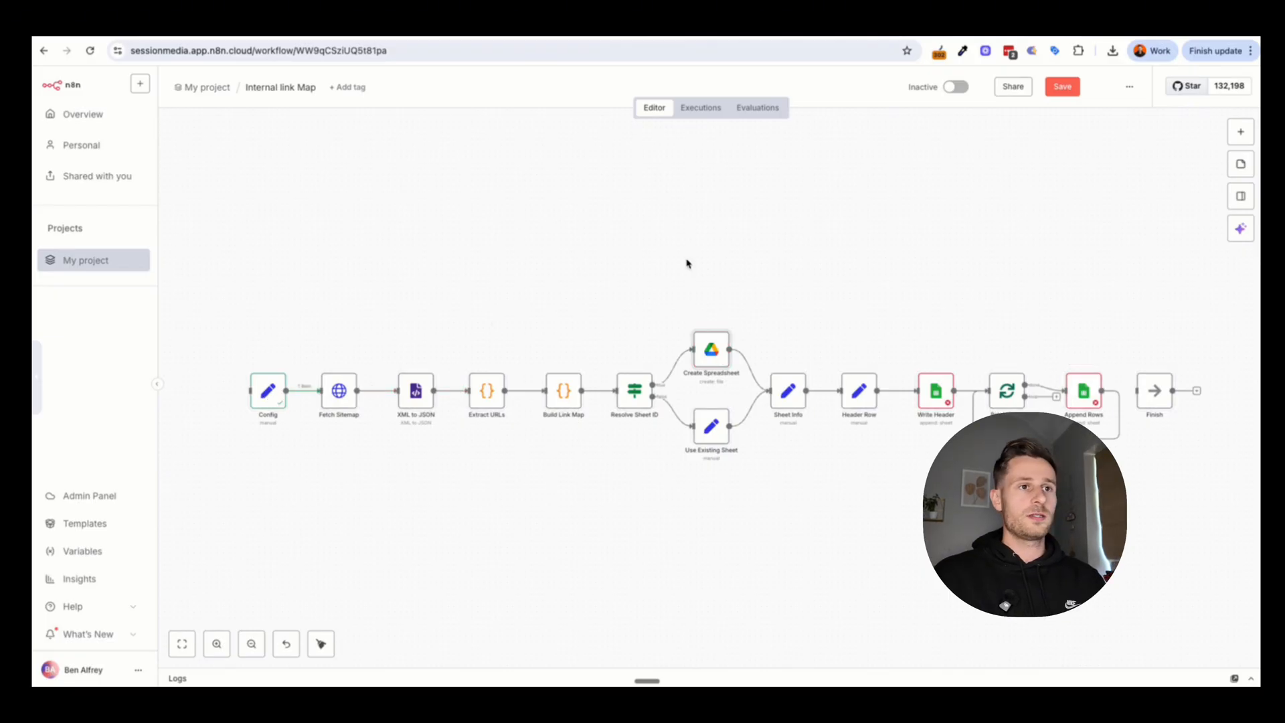
# Step: Examine the Create Spreadsheet node's Google Drive credential options, parameters and settings
pyautogui.doubleClick(715, 353)
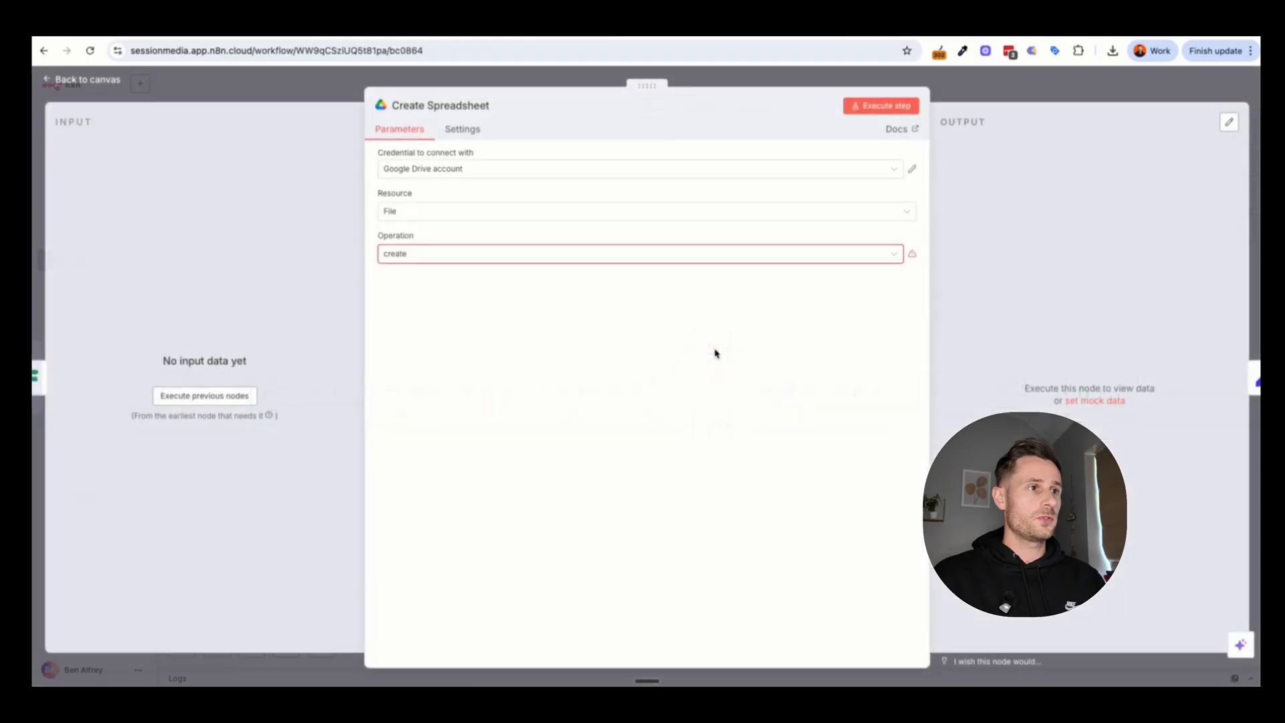
pyautogui.click(520, 171)
pyautogui.click(517, 153)
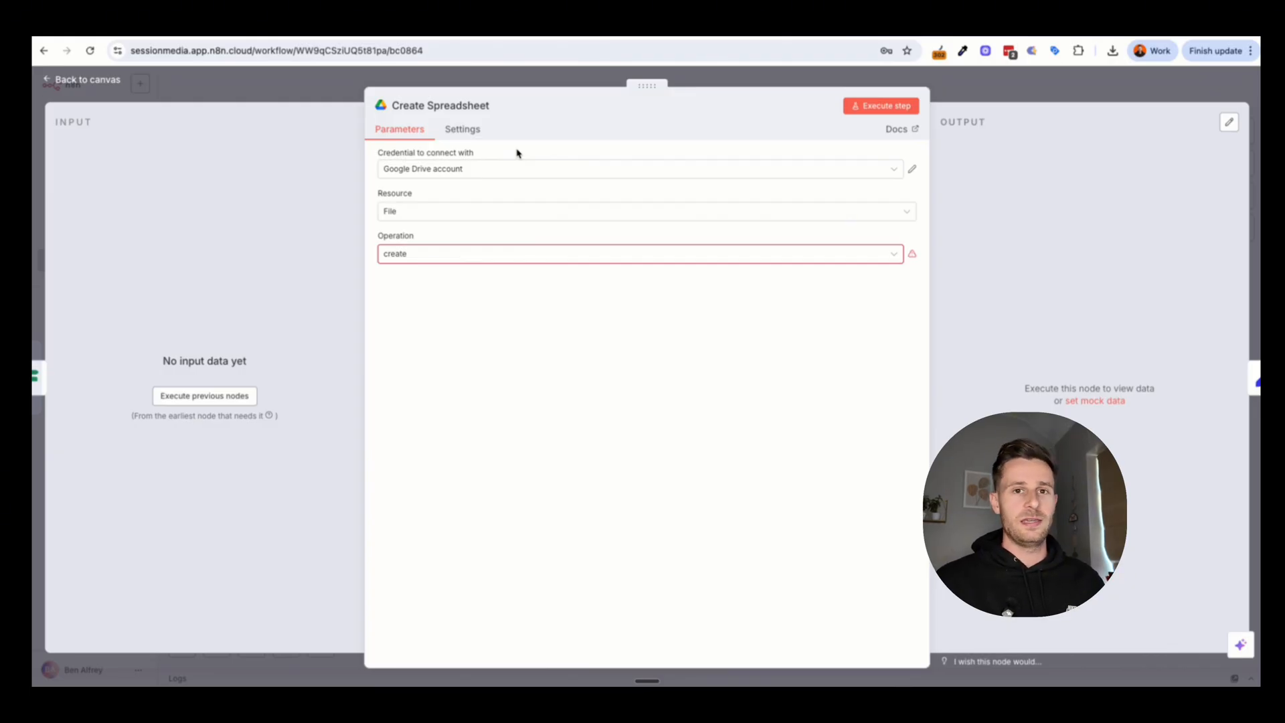
pyautogui.click(486, 172)
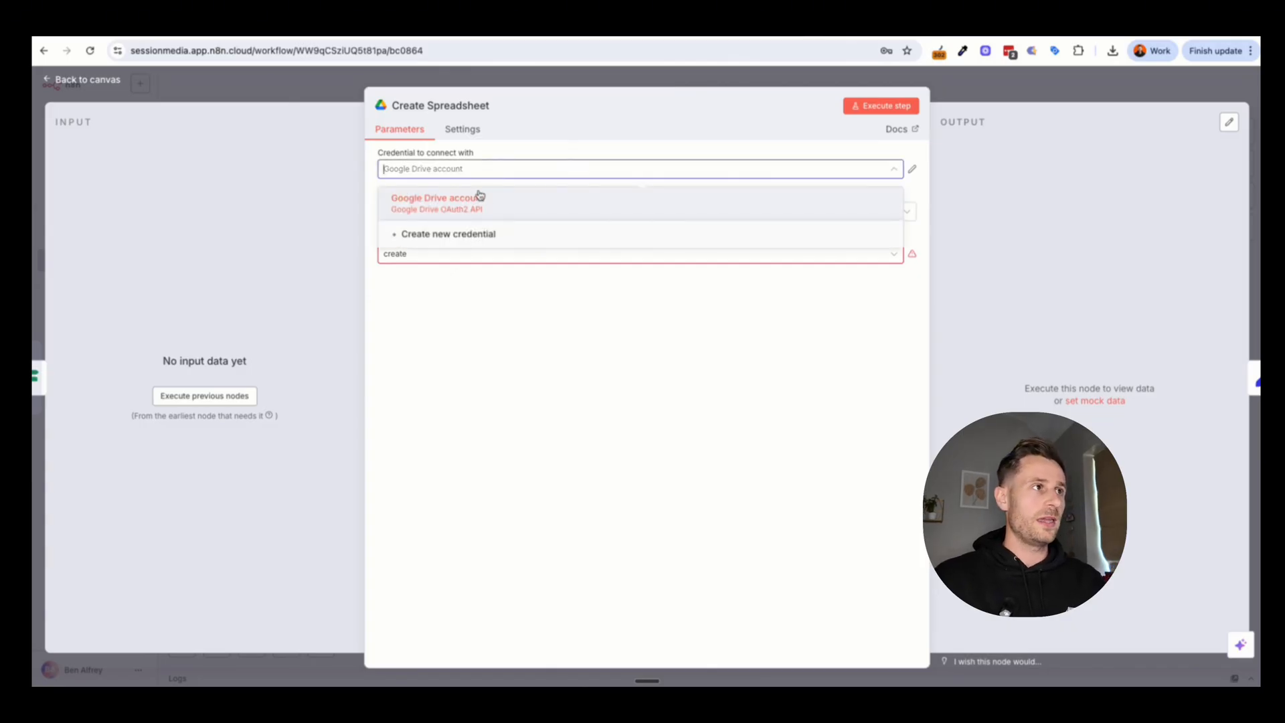
pyautogui.click(526, 144)
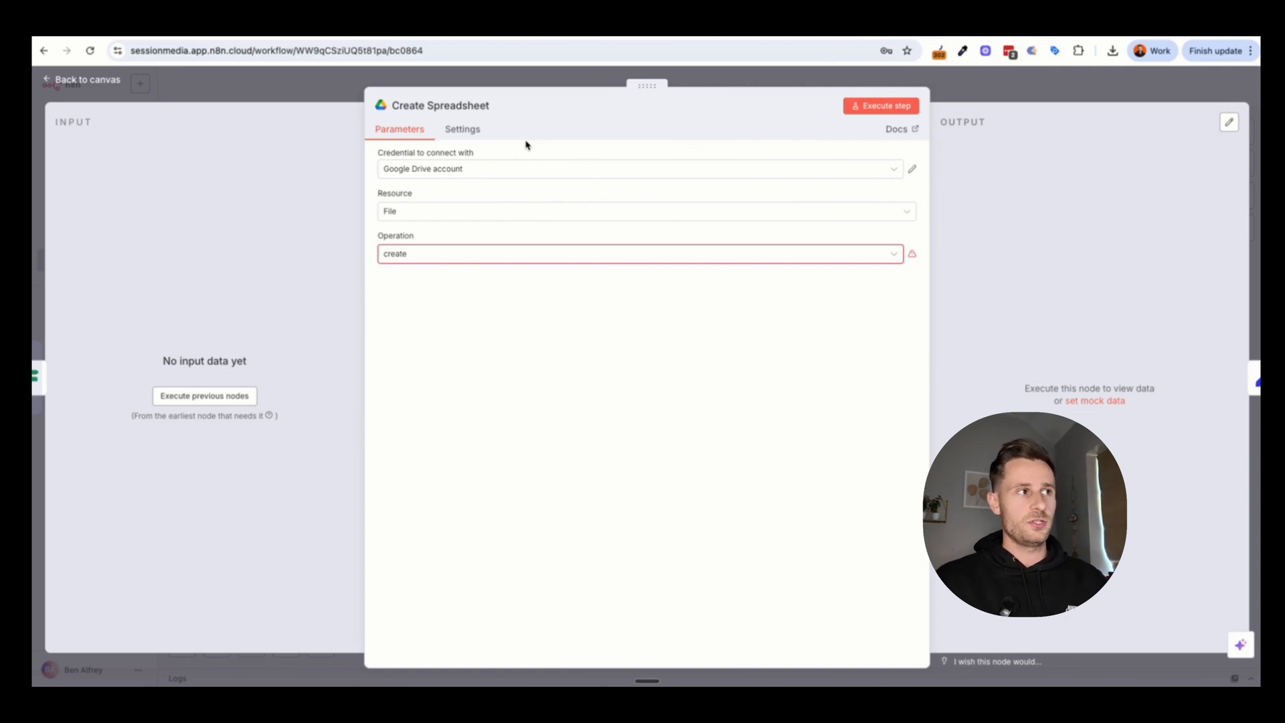
pyautogui.click(478, 134)
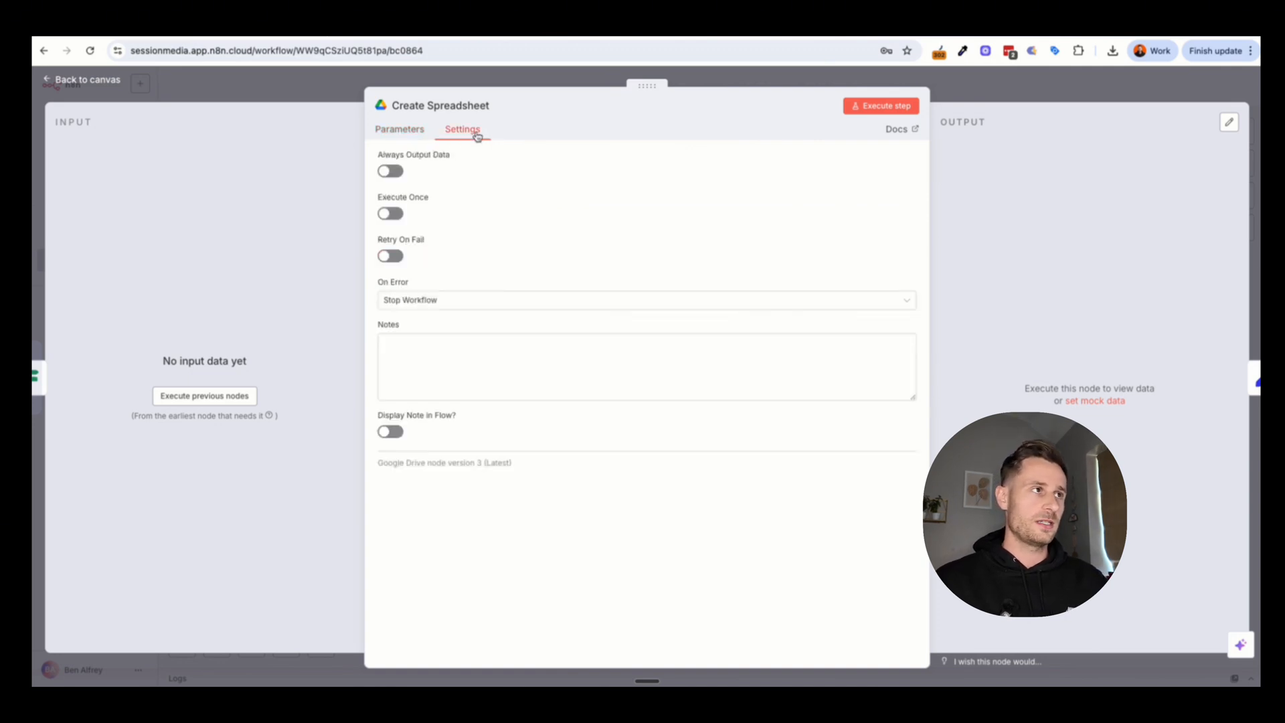
pyautogui.click(423, 129)
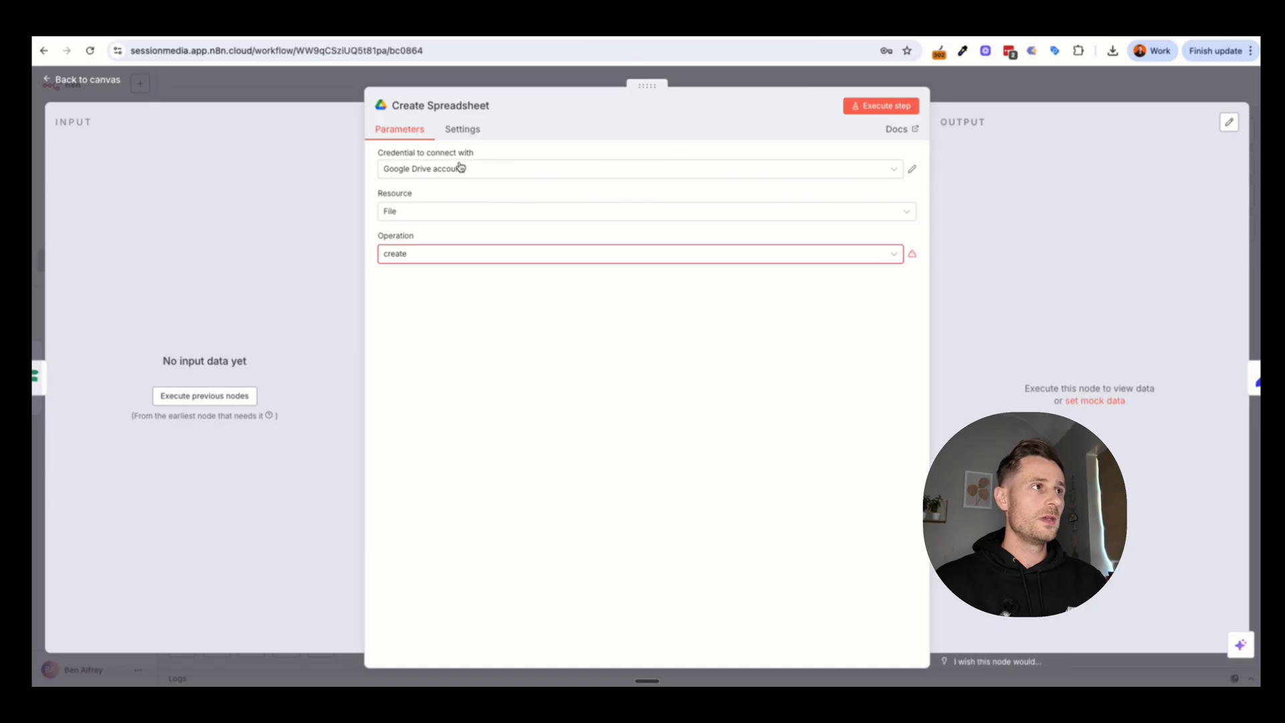
# Step: Start a new Google Drive credential for the Create Spreadsheet node and review its OAuth2 connection fields
pyautogui.click(460, 168)
pyautogui.click(465, 234)
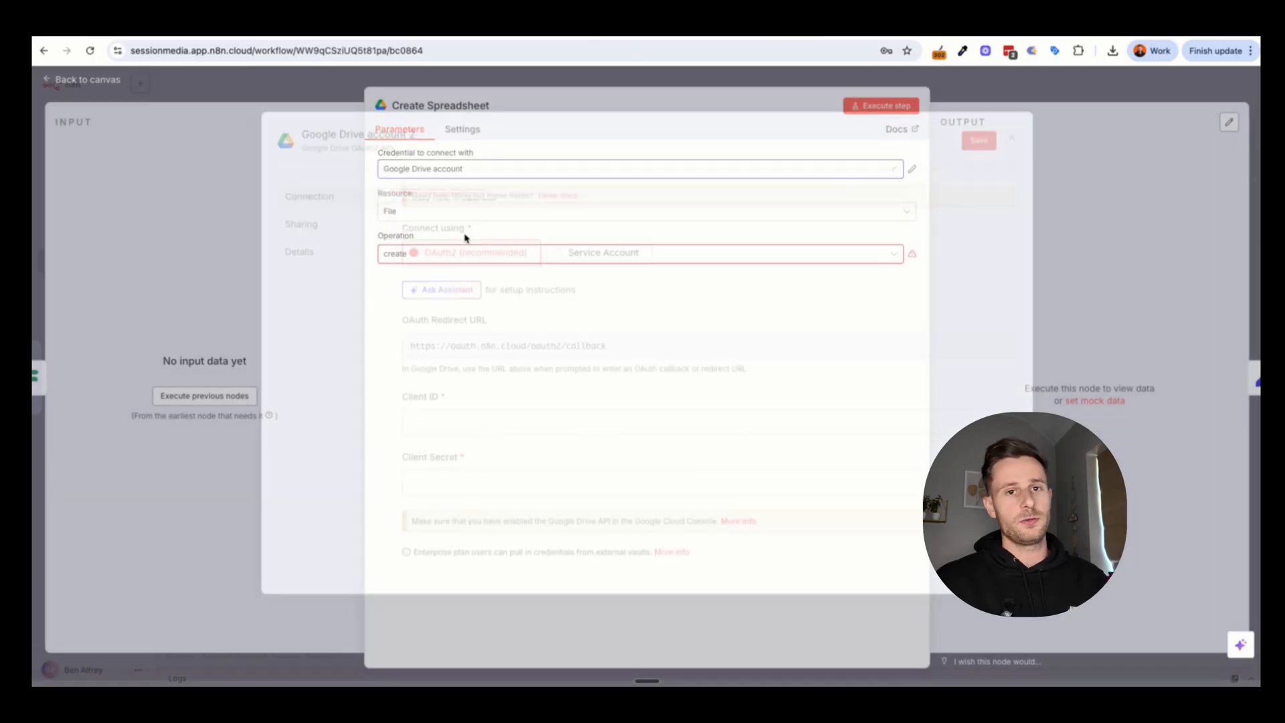
pyautogui.scroll(-1, 747, 311)
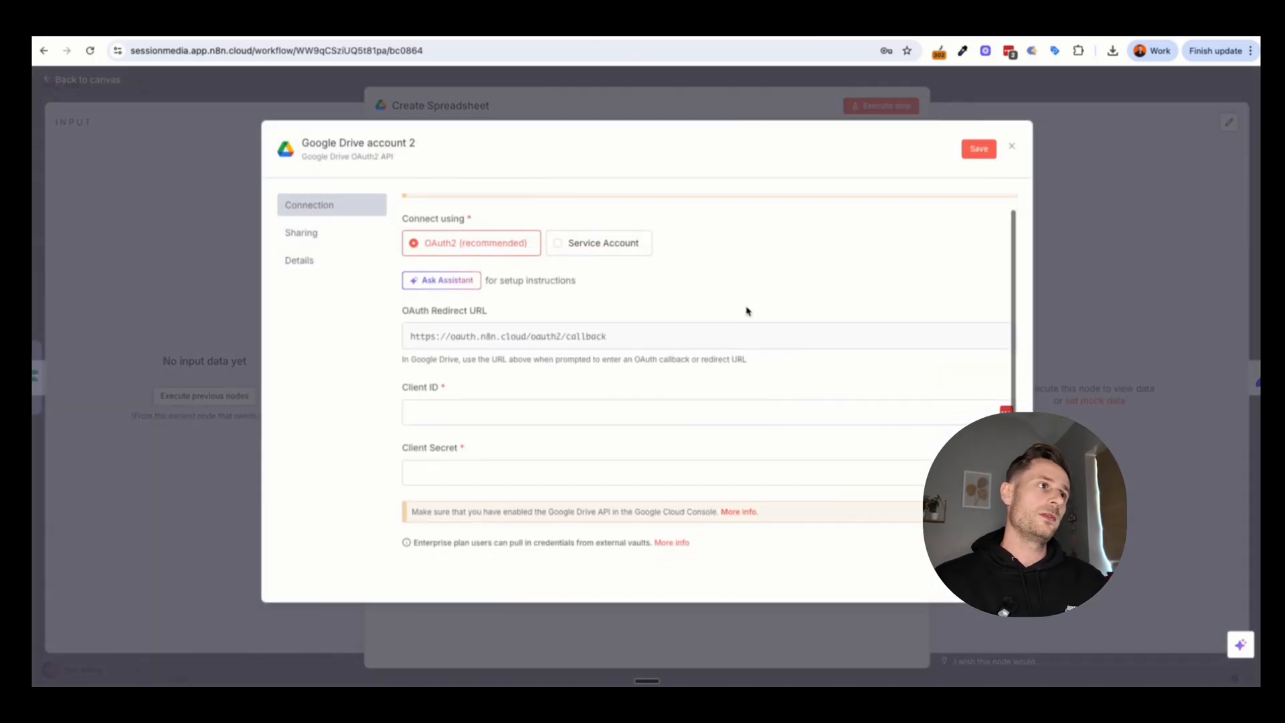
pyautogui.scroll(-1, 747, 311)
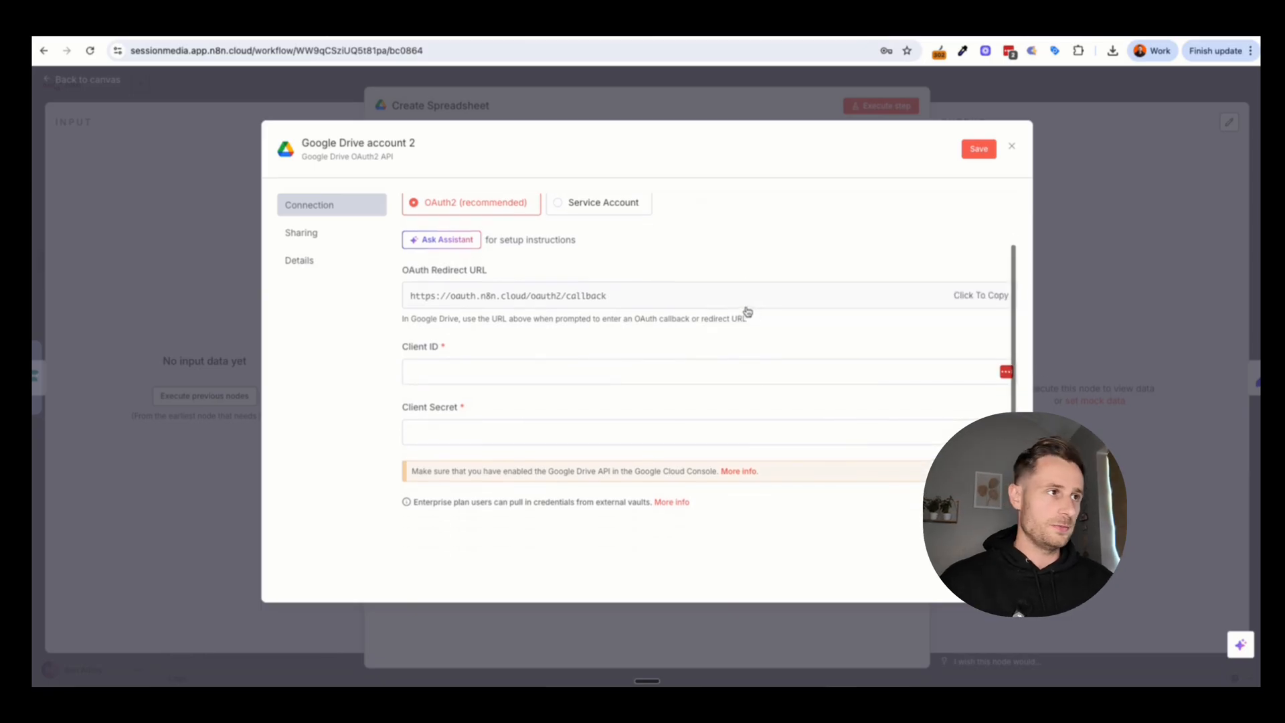
pyautogui.scroll(2, 747, 311)
# Step: Capture a screenshot of the Google Drive credential form and ask ChatGPT to explain how to set up OAuth for Google Docs
pyautogui.press('super+shift+4')
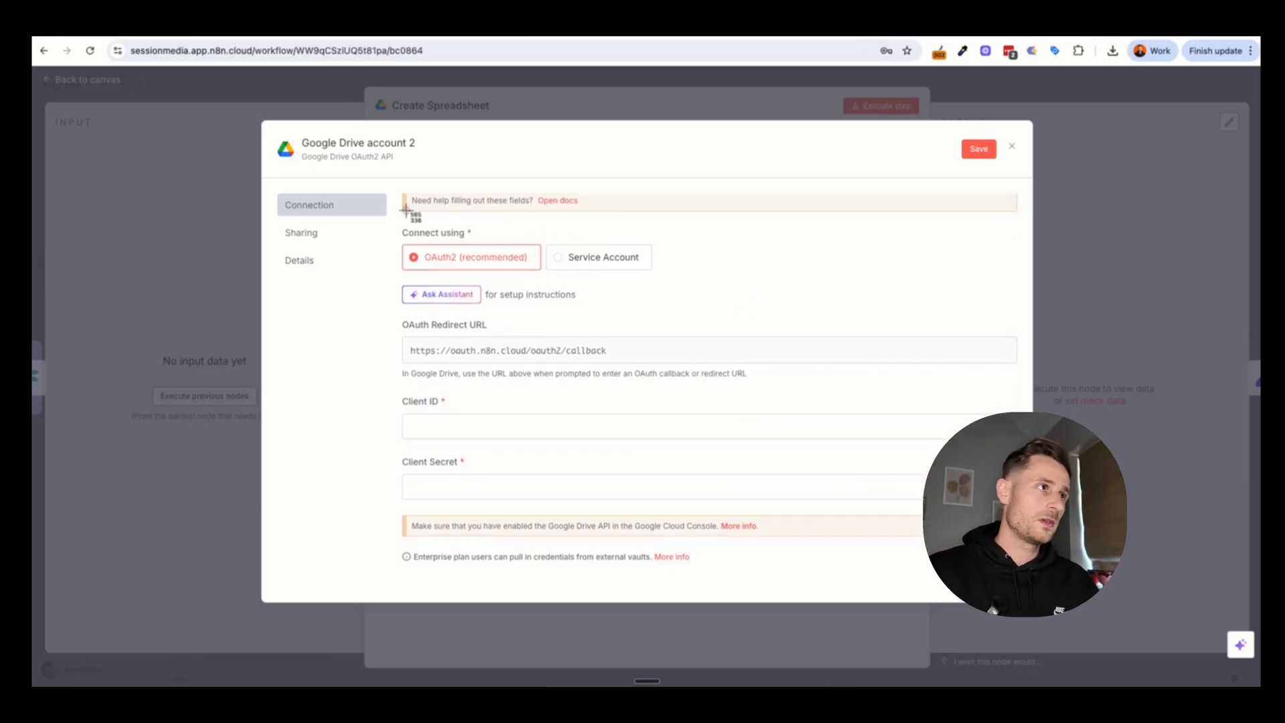
pyautogui.moveTo(273, 126); pyautogui.dragTo(1022, 595)
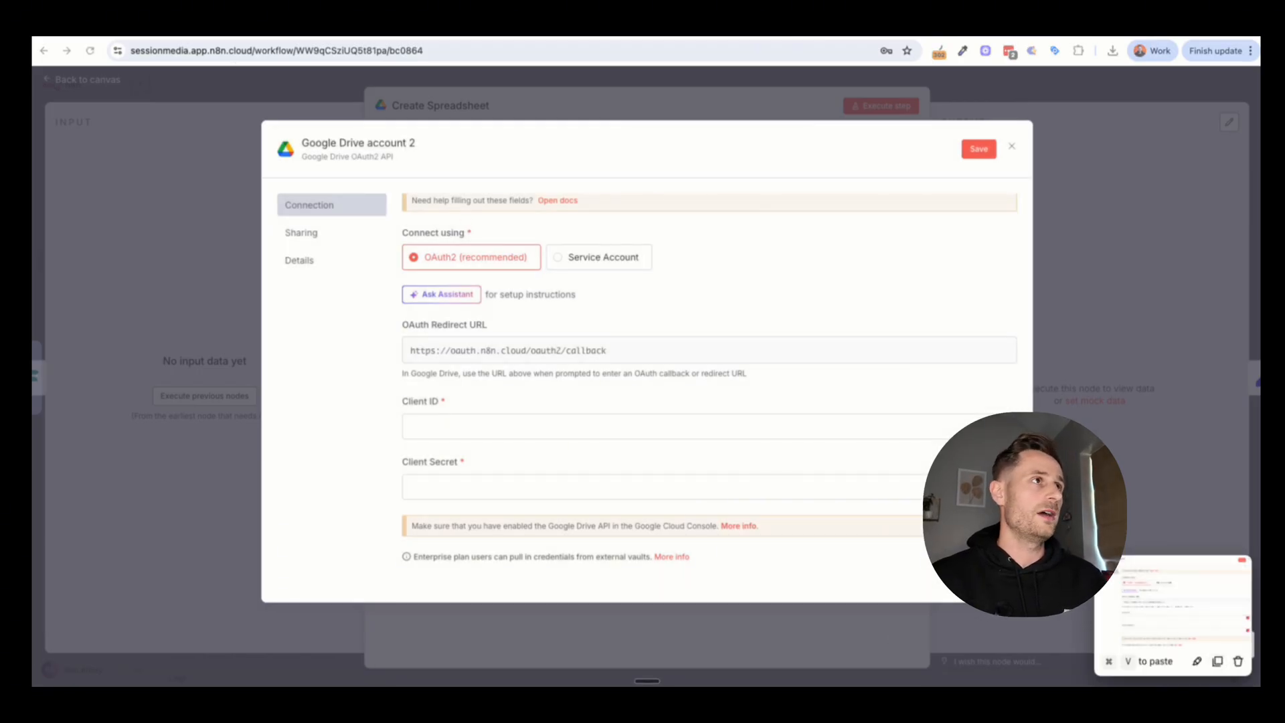
pyautogui.hotkey('ctrl', 'Tab')
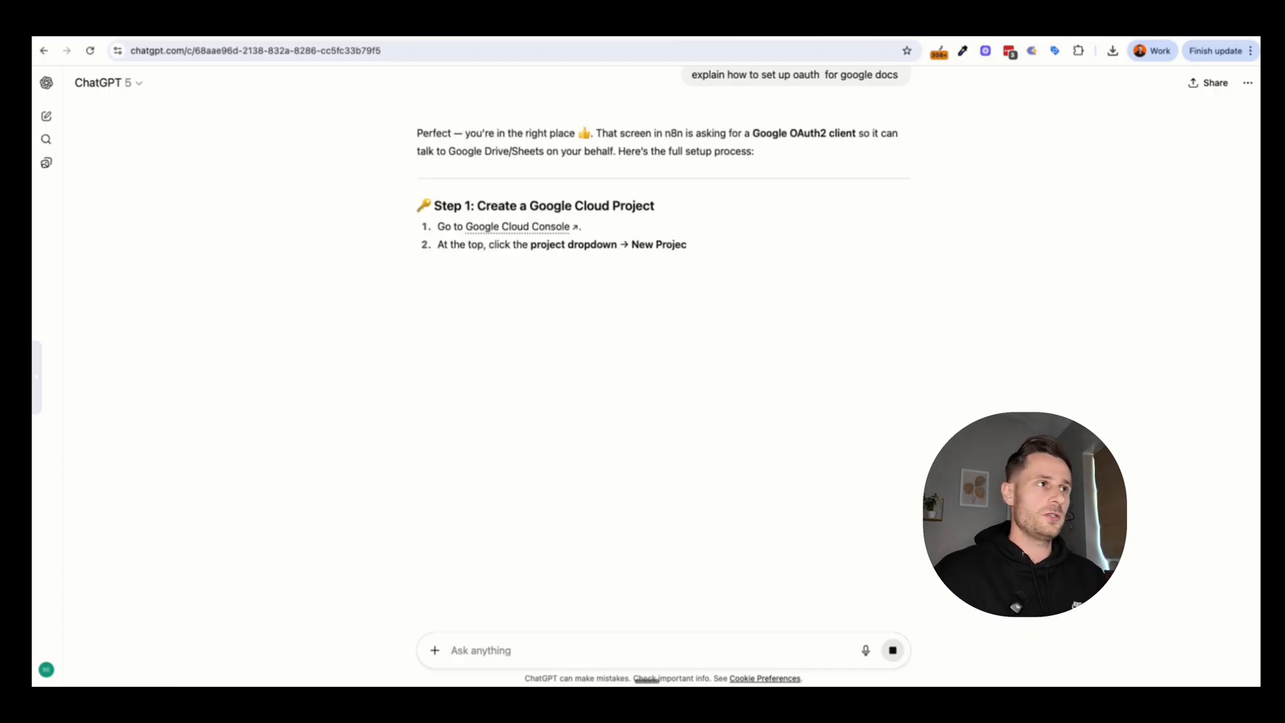
# Step: Open Google Cloud Console from ChatGPT's instructions, then create and select a project named "n8n internal link"
pyautogui.click(504, 227)
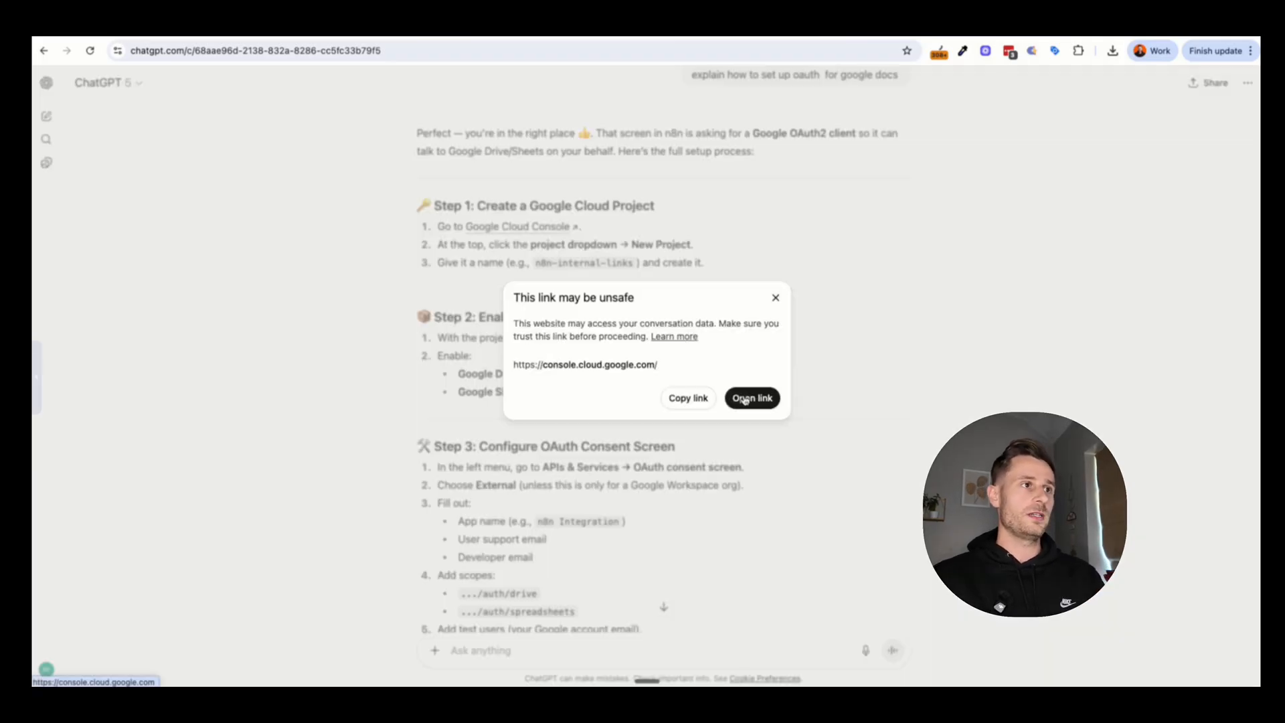
pyautogui.click(745, 399)
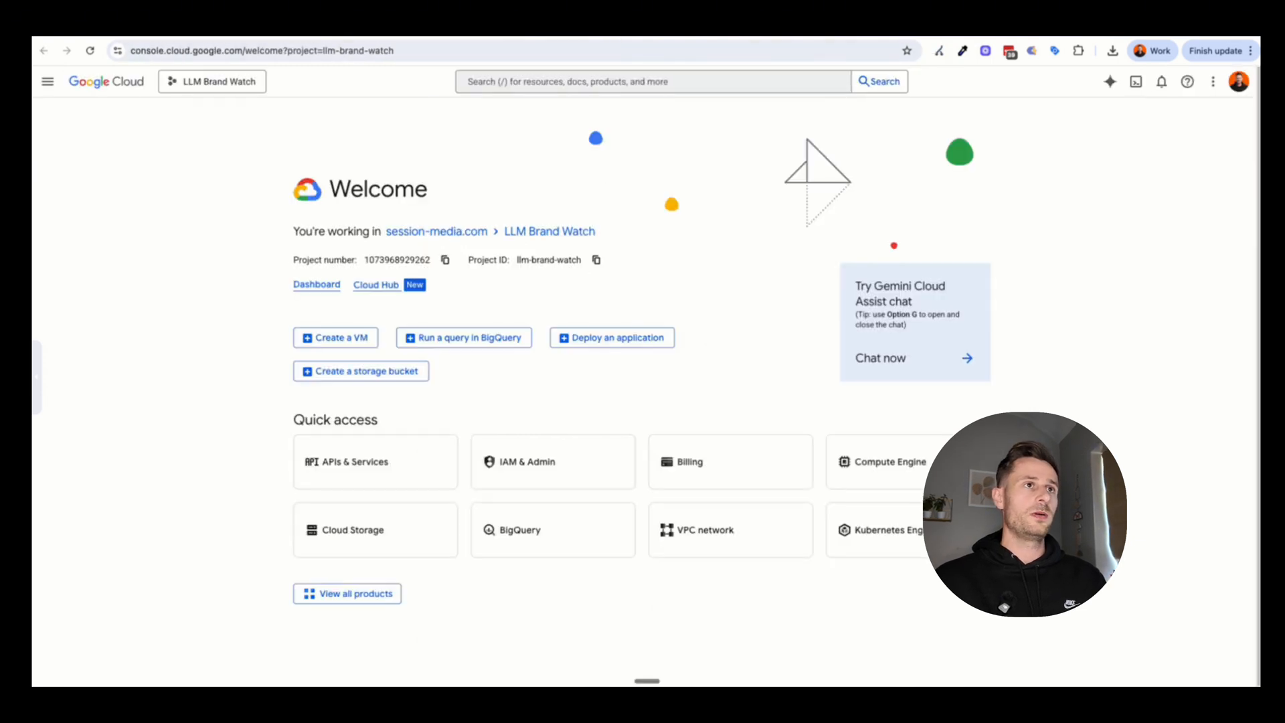
pyautogui.click(214, 81)
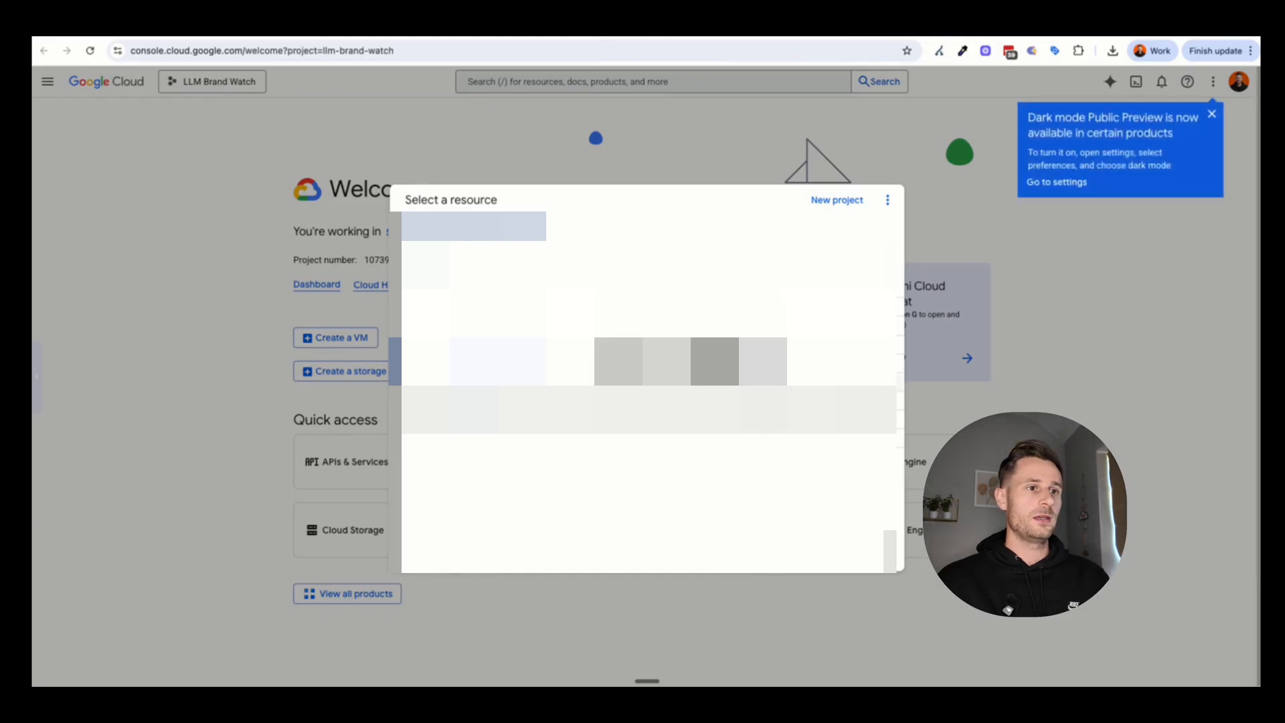
pyautogui.click(836, 200)
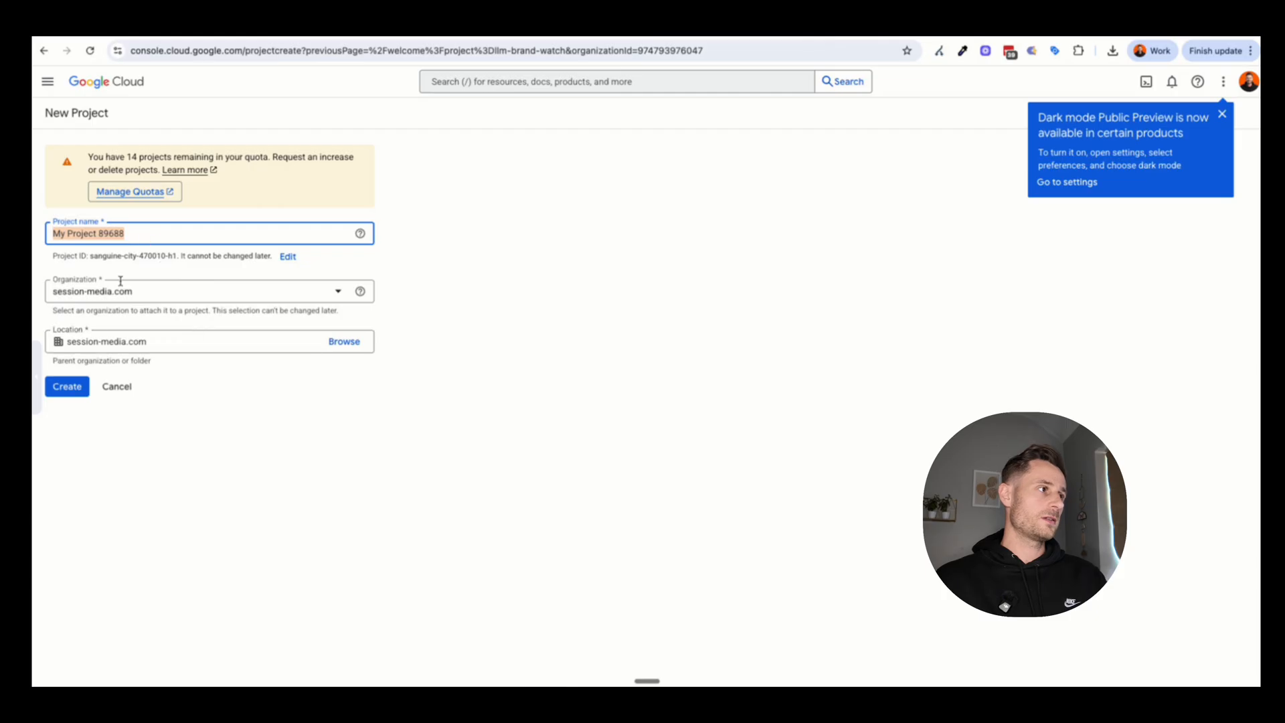
pyautogui.write('n8n tes')
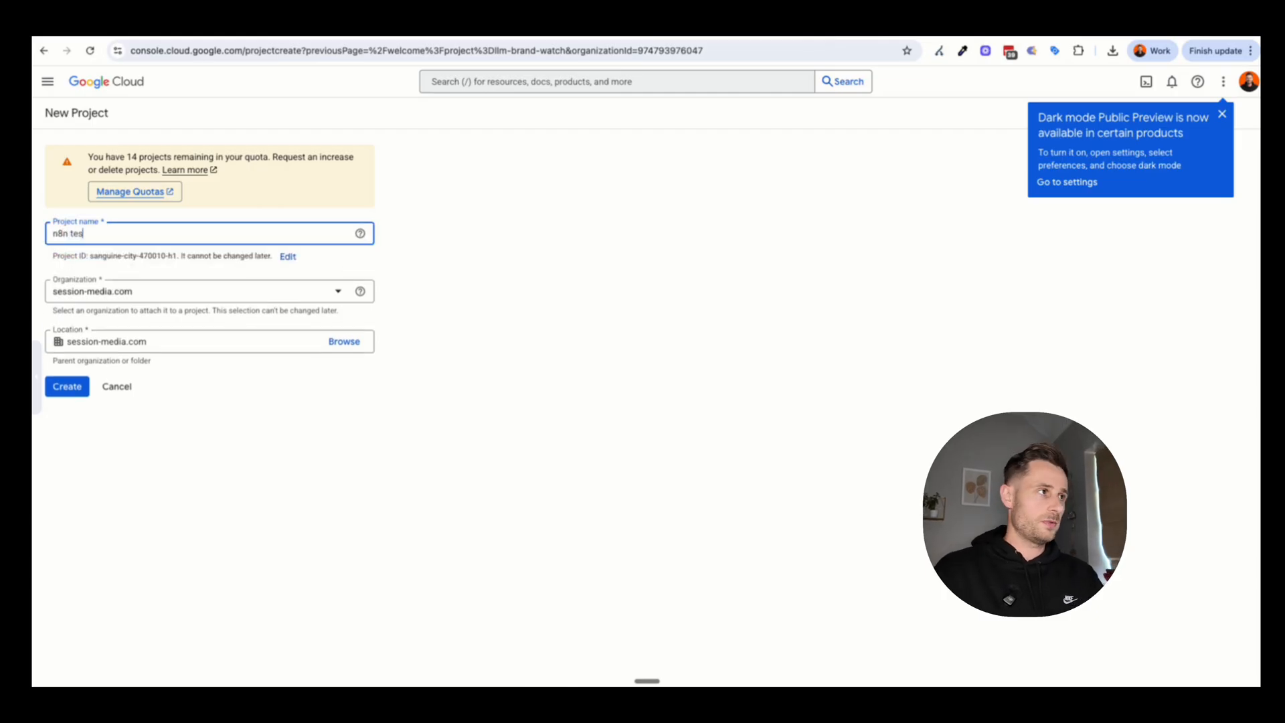
pyautogui.press('BackSpace')
pyautogui.press('BackSpace')
pyautogui.press('BackSpace')
pyautogui.write('internal link')
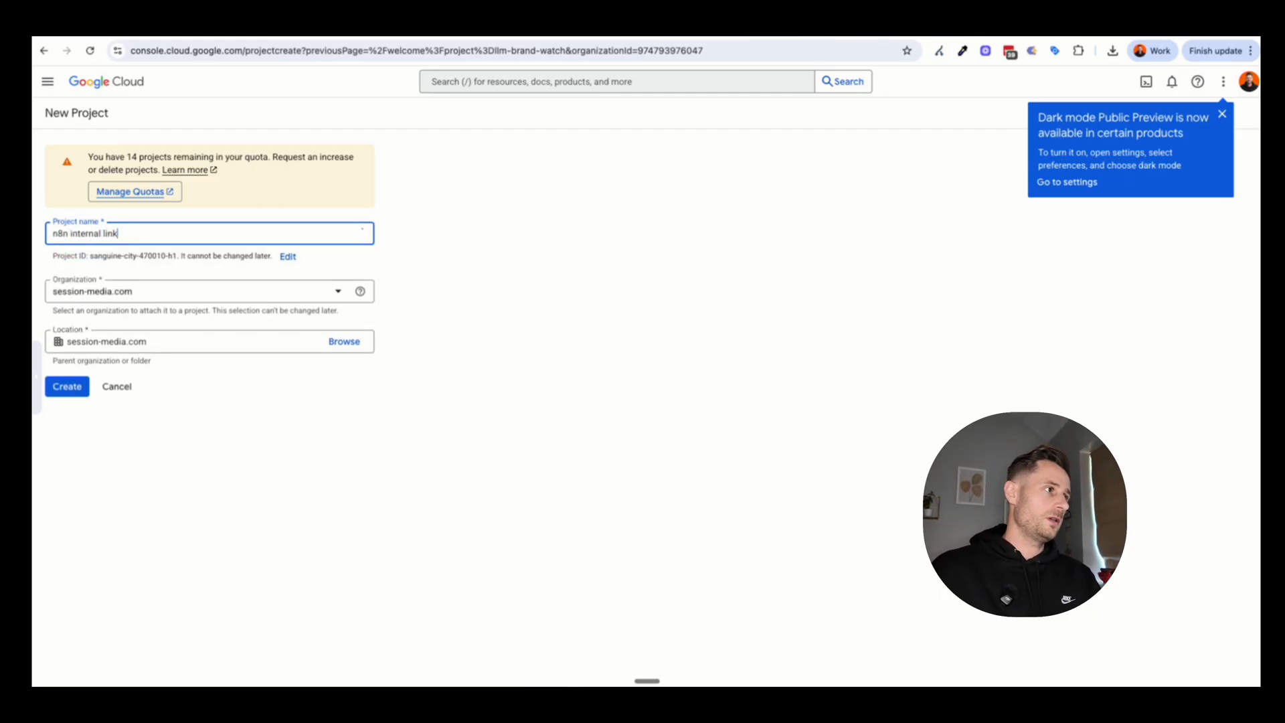
pyautogui.click(69, 387)
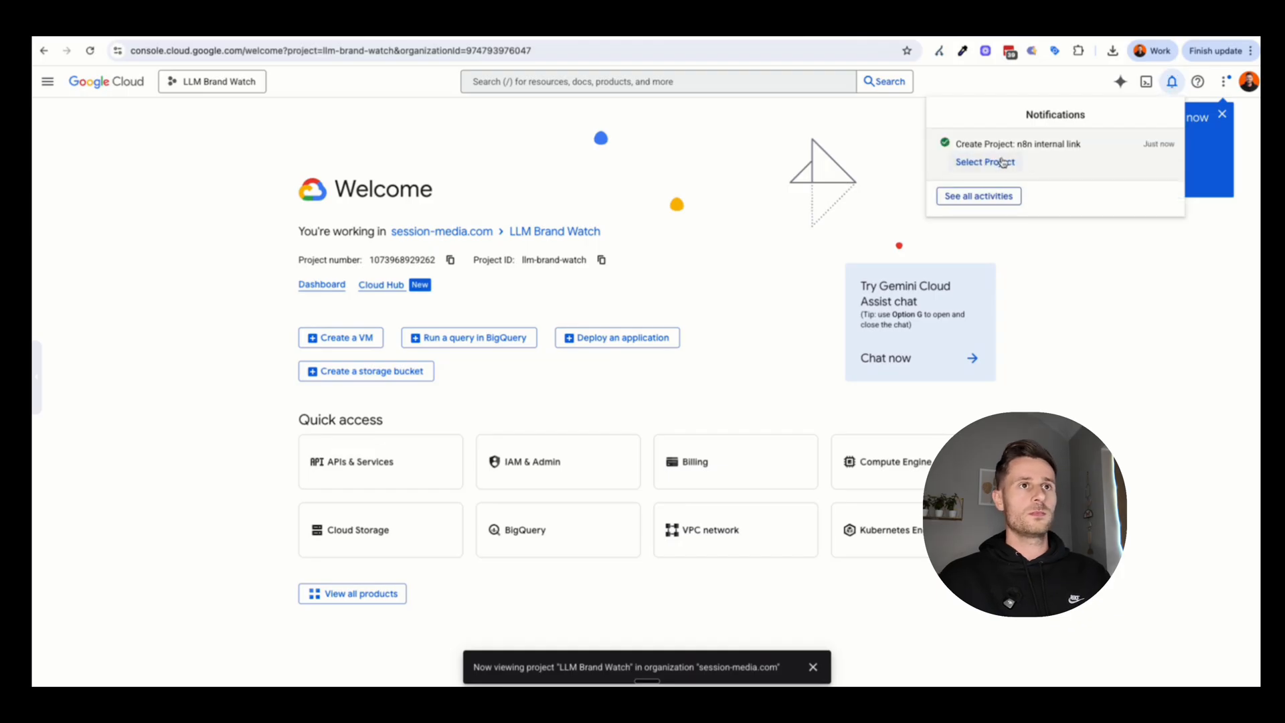
pyautogui.click(1002, 162)
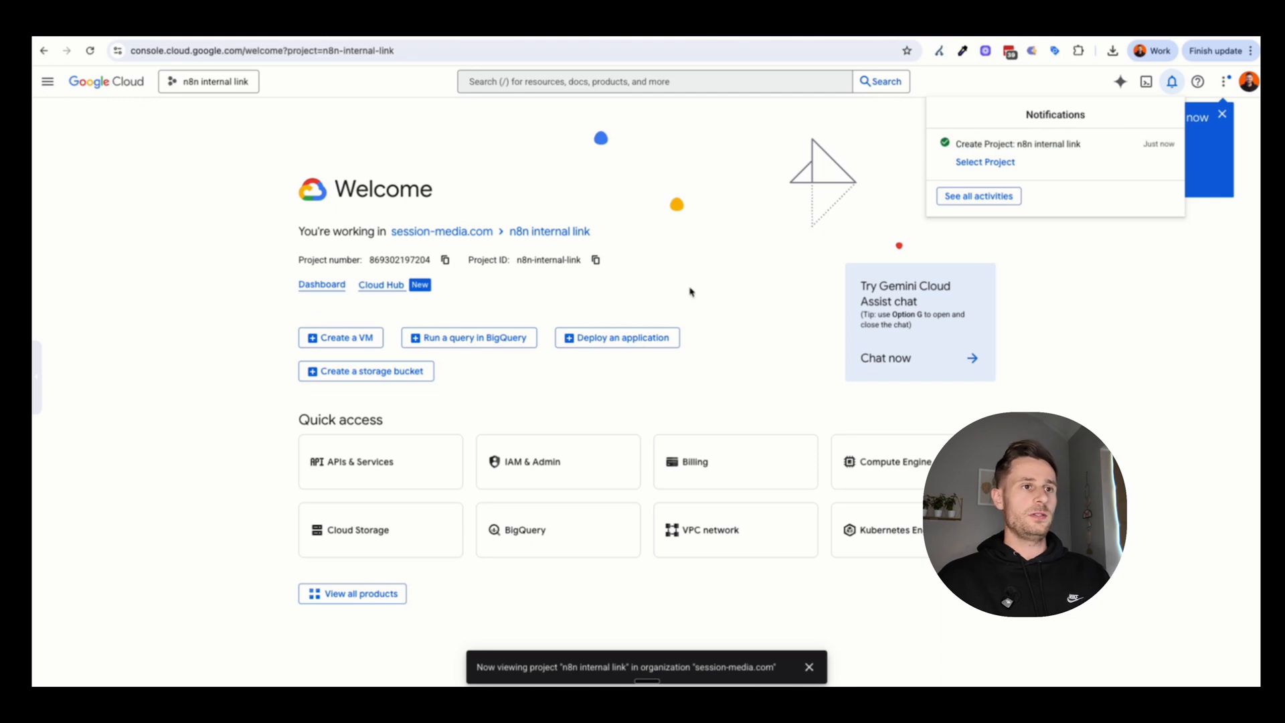
# Step: Check ChatGPT's API setup instructions, then find the Google Drive API in the API Library and enable it for the project
pyautogui.click(514, 36)
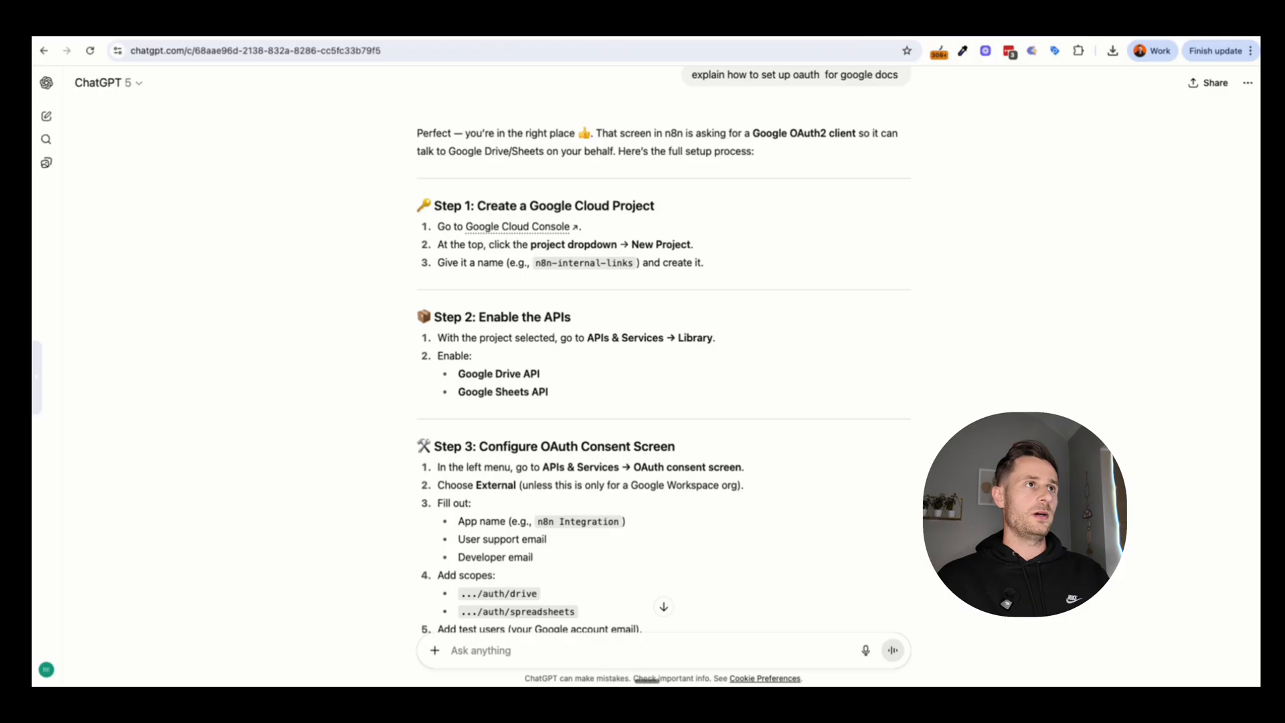
pyautogui.click(607, 42)
pyautogui.click(432, 479)
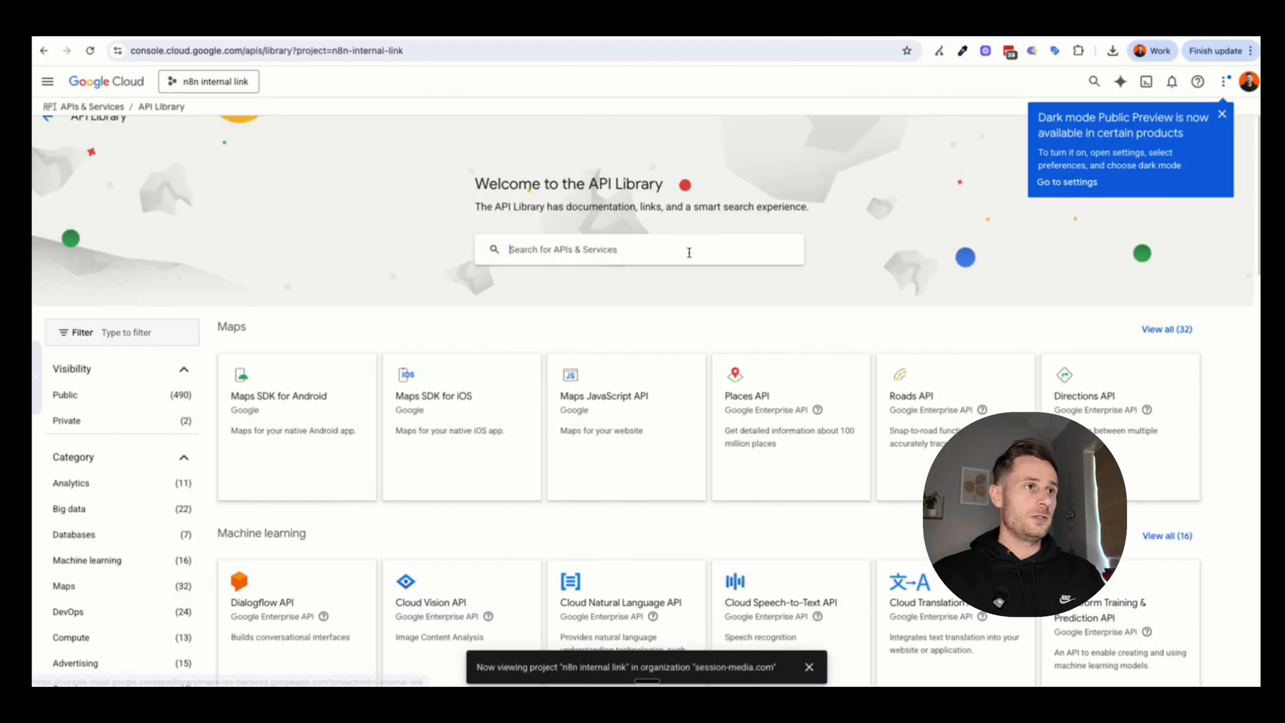
pyautogui.write('google drive')
pyautogui.press('Return')
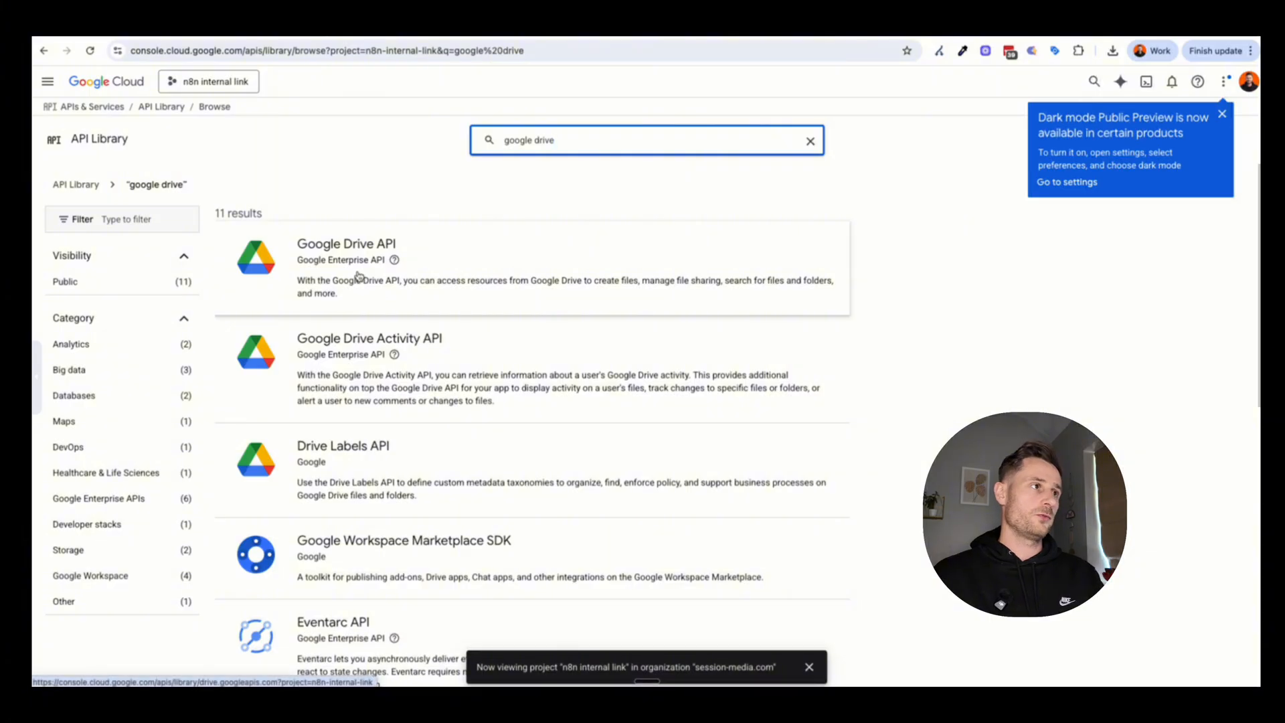
pyautogui.click(359, 275)
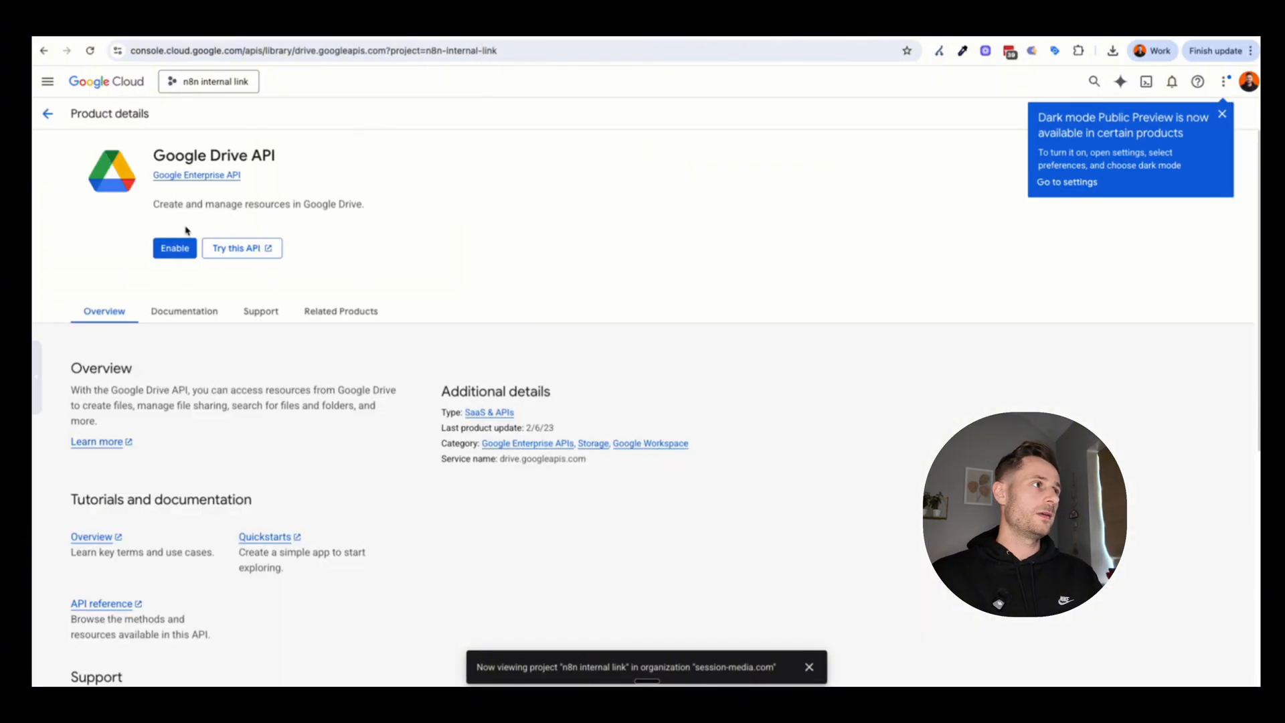
pyautogui.click(178, 249)
pyautogui.click(525, 31)
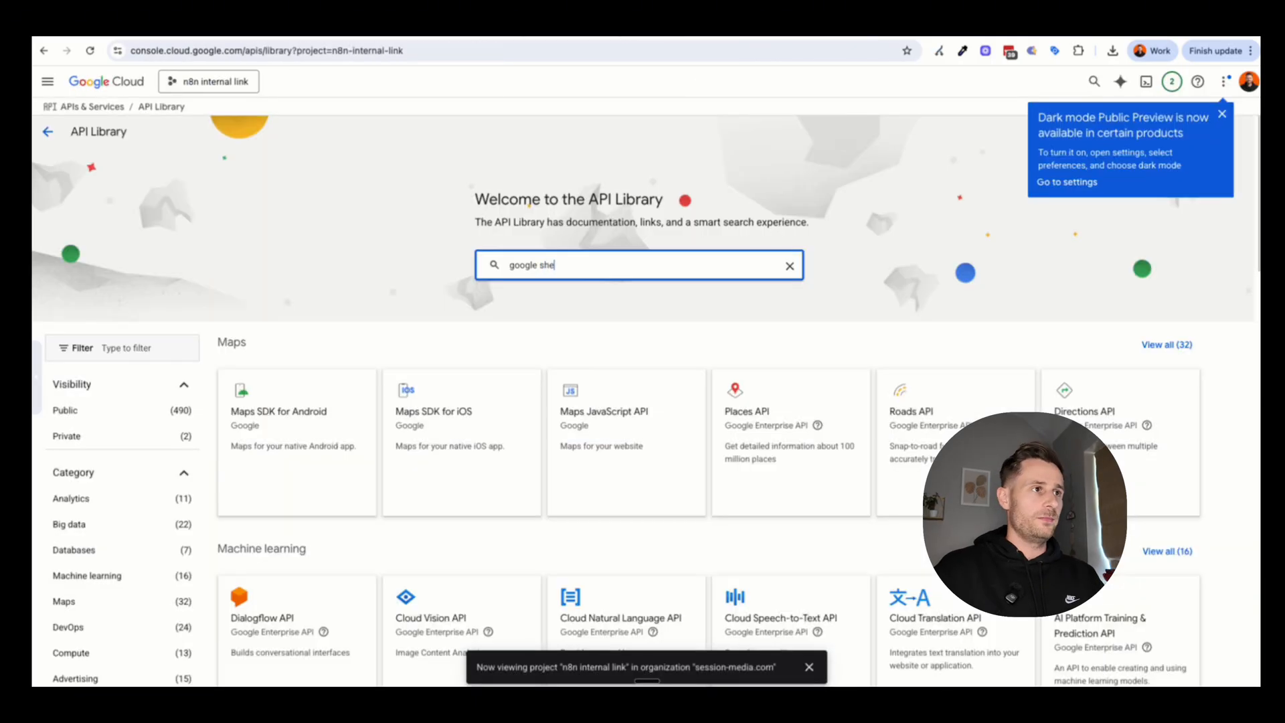
# Step: Find the Google Sheets API in the API Library and enable it for the project
pyautogui.write('et')
pyautogui.click(525, 292)
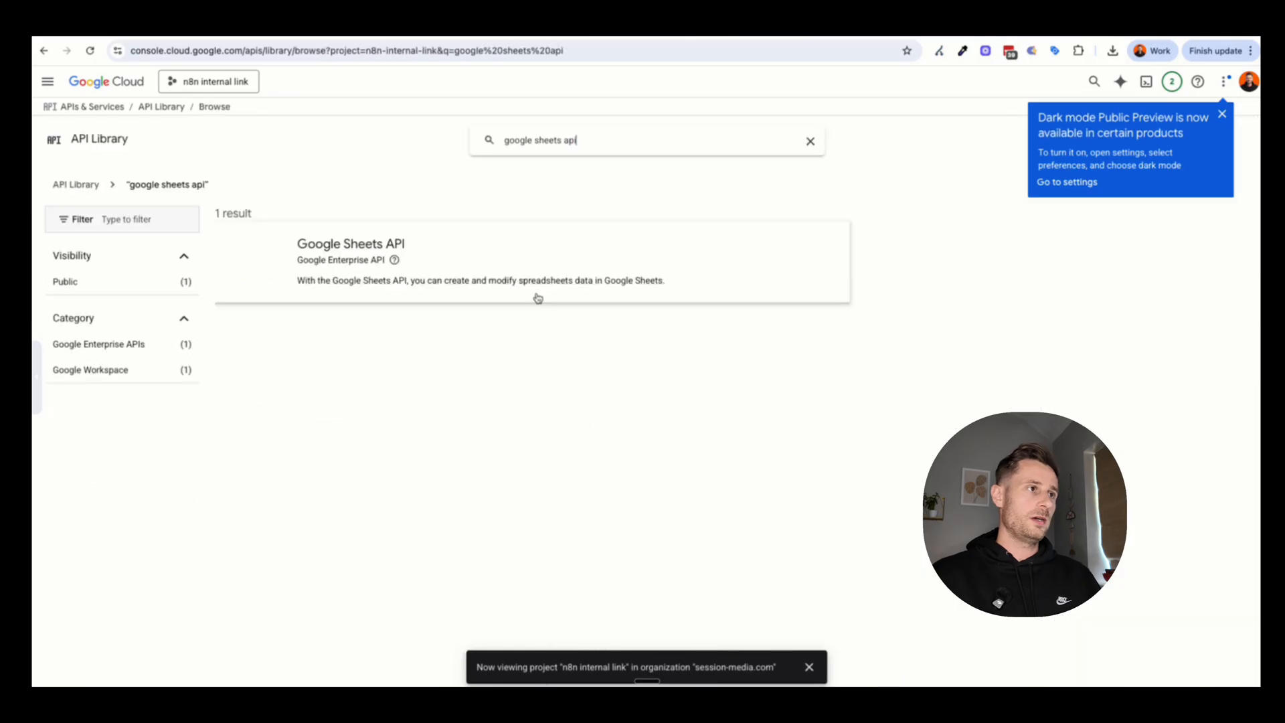
pyautogui.click(289, 276)
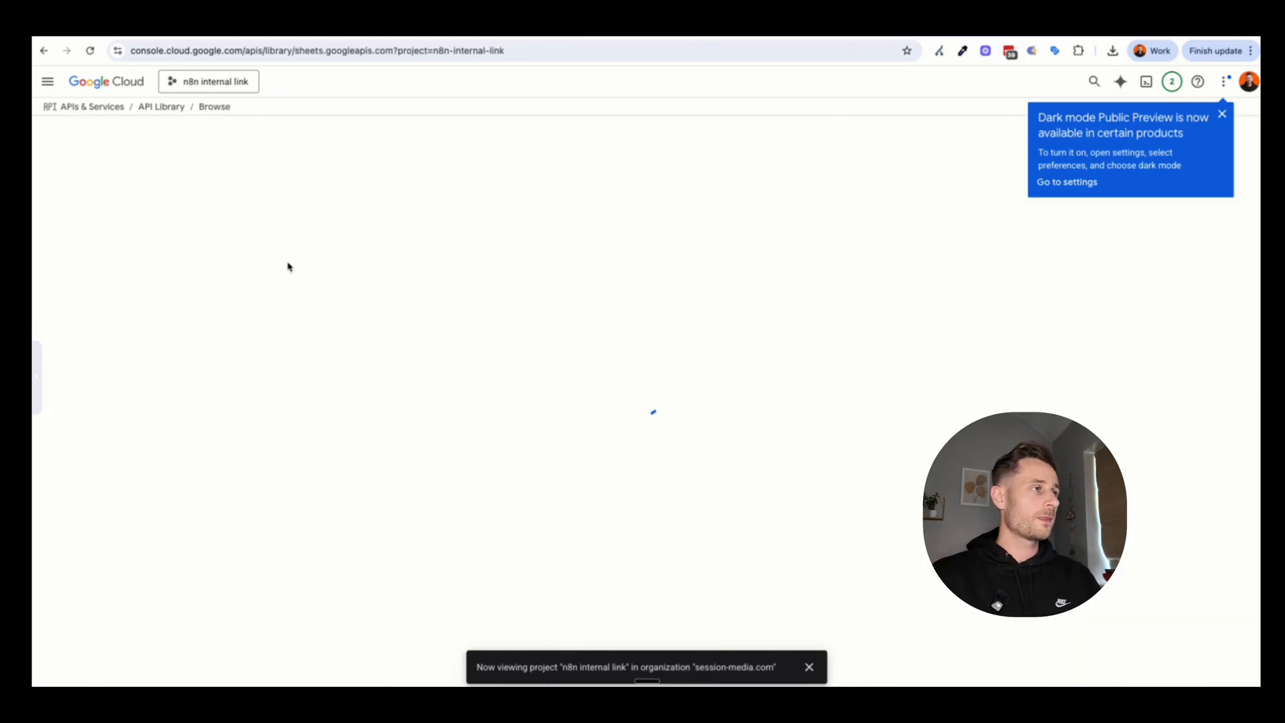
pyautogui.click(175, 249)
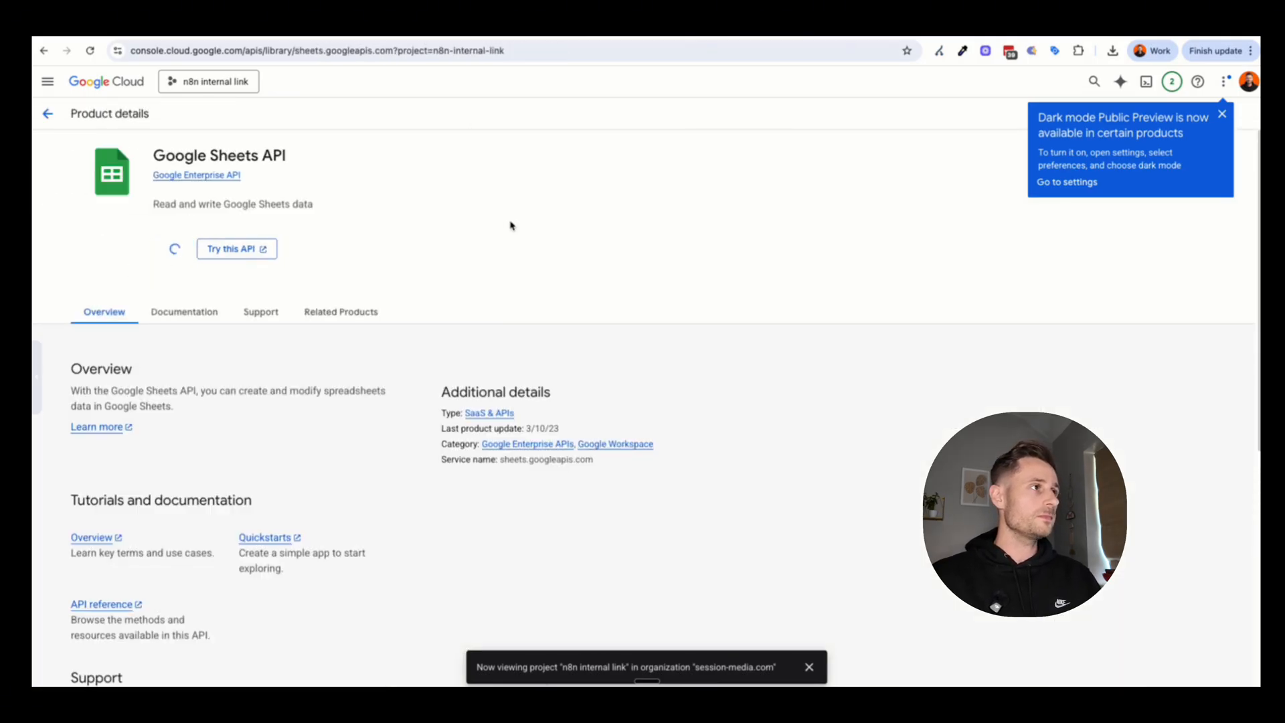
# Step: Check ChatGPT's OAuth consent screen instructions, then fill in the app name and user support email in the Google Cloud project configuration
pyautogui.click(529, 39)
pyautogui.scroll(-4, 455, 319)
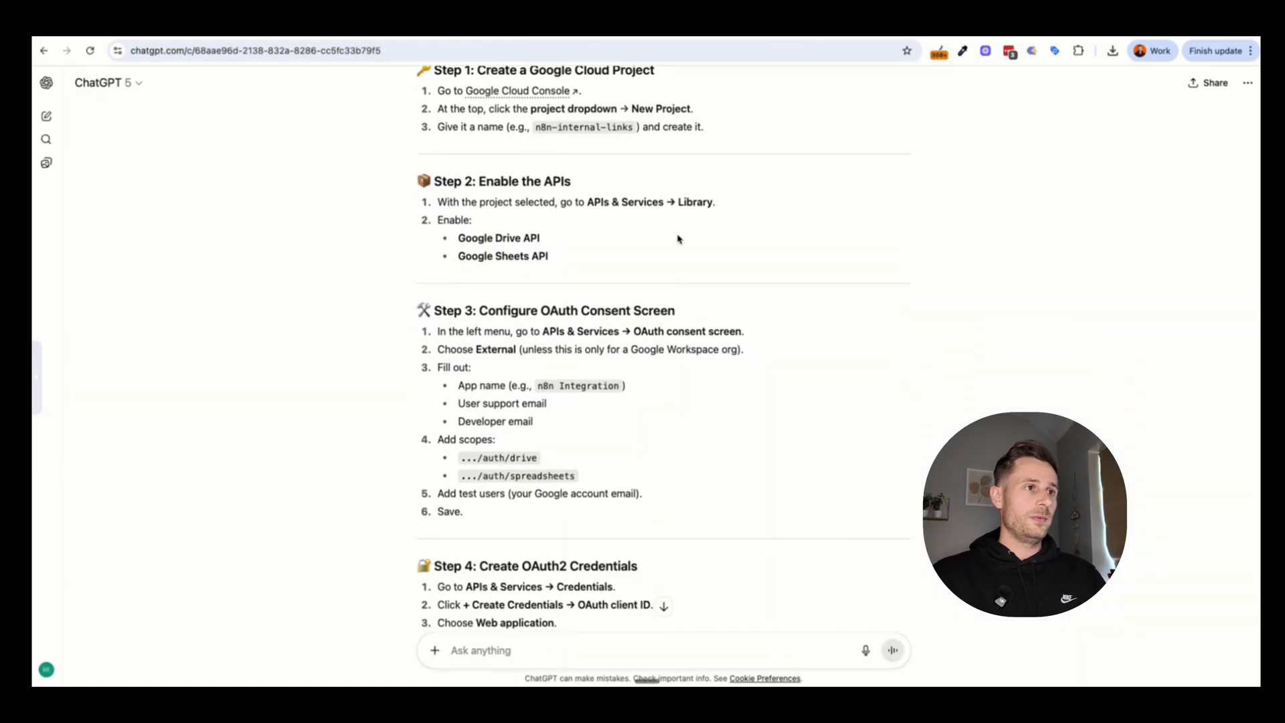
pyautogui.moveTo(637, 332); pyautogui.dragTo(705, 332)
pyautogui.click(704, 333)
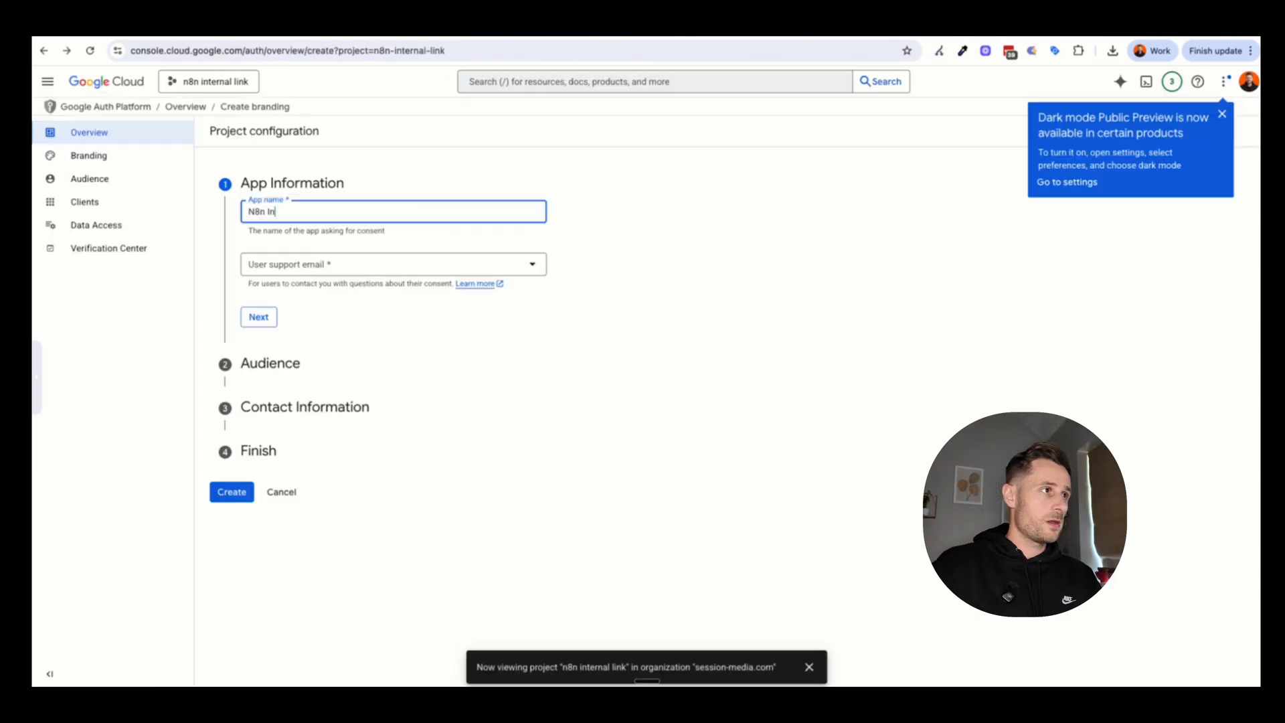
pyautogui.write('tenra')
pyautogui.press('BackSpace')
pyautogui.press('BackSpace')
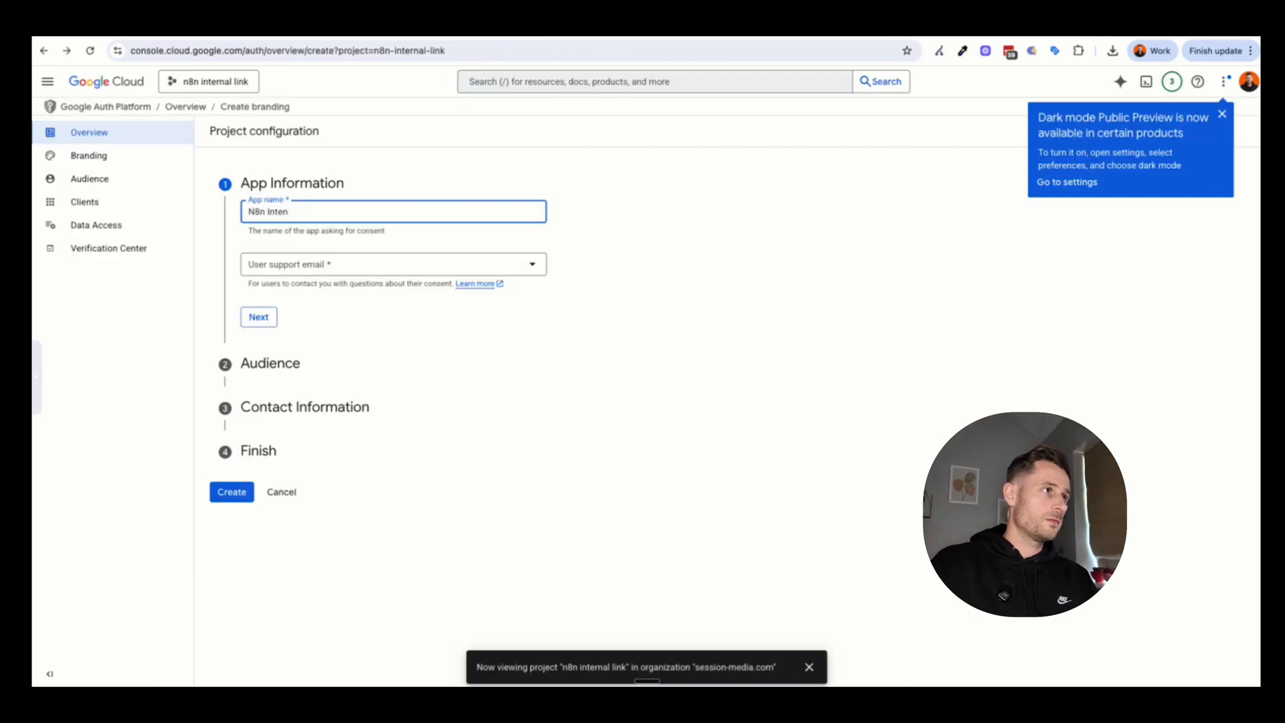
pyautogui.click(301, 268)
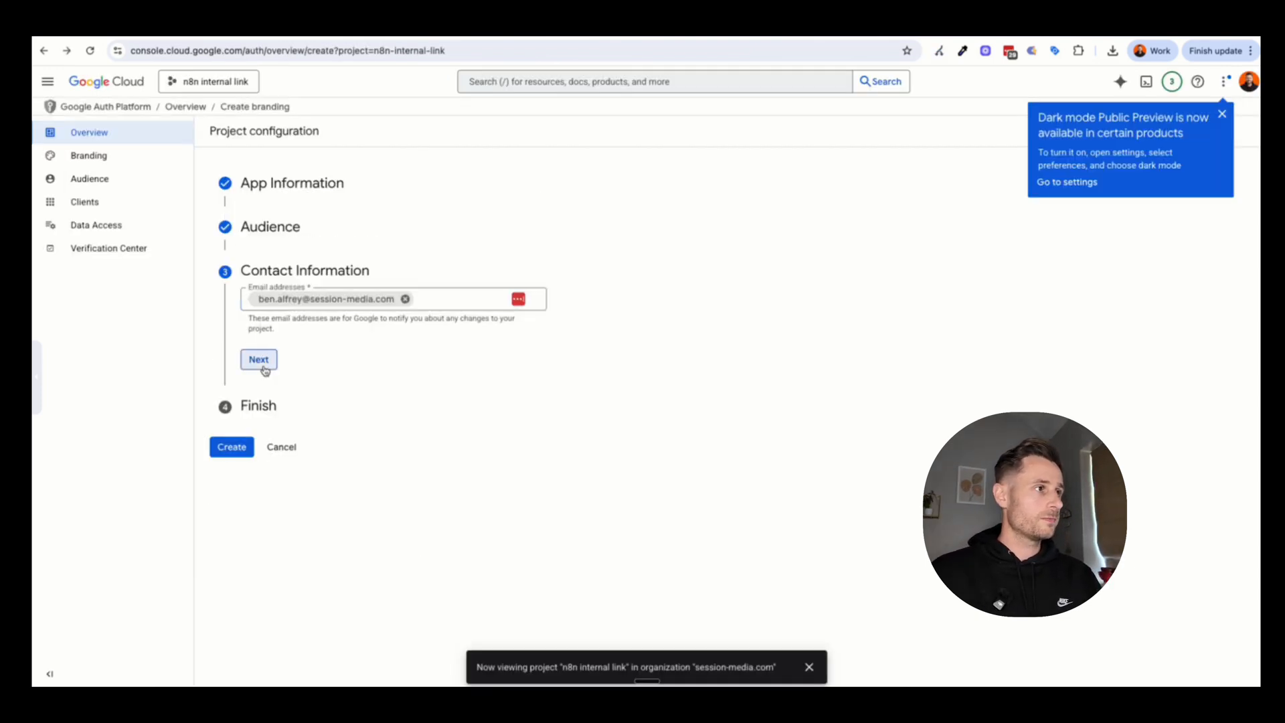
# Step: Complete the contact information, agree to the Google API Services User Data Policy, and create the OAuth configuration
pyautogui.click(258, 359)
pyautogui.click(249, 336)
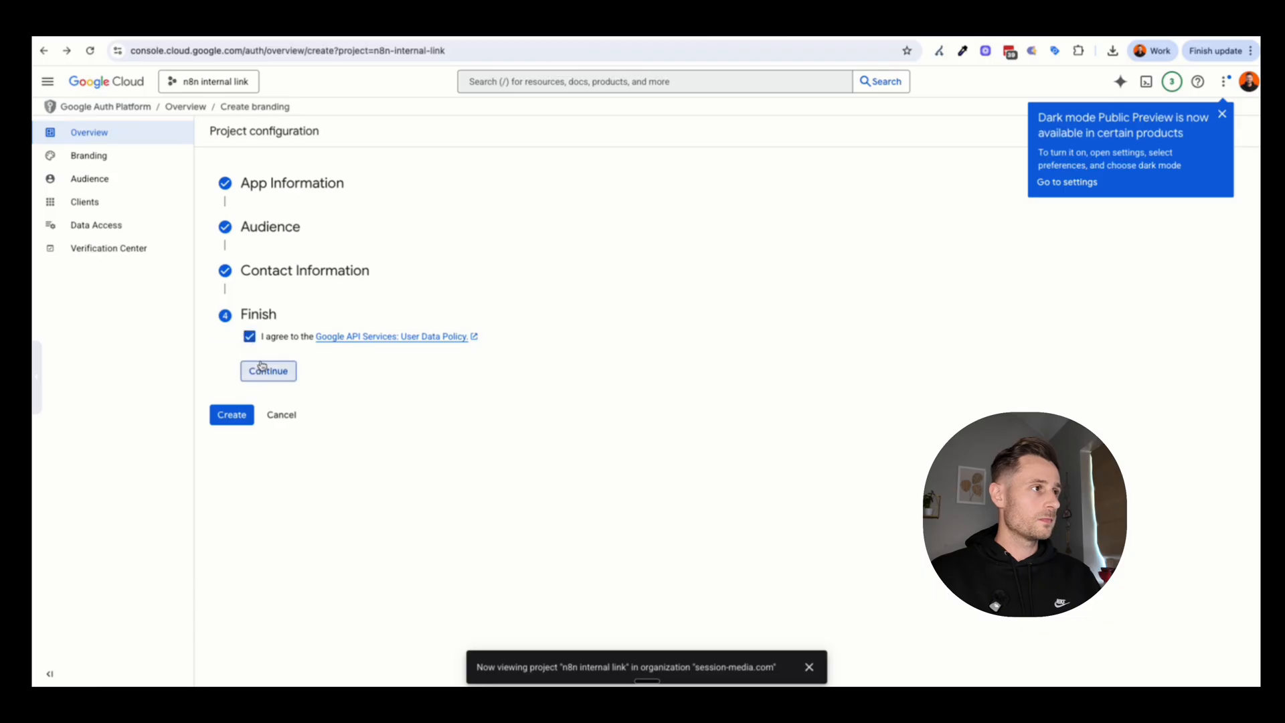
pyautogui.click(268, 370)
pyautogui.click(229, 353)
# Step: Follow ChatGPT's credential instructions to start an OAuth client ID of type Web application named "N8n internal link"
pyautogui.click(536, 27)
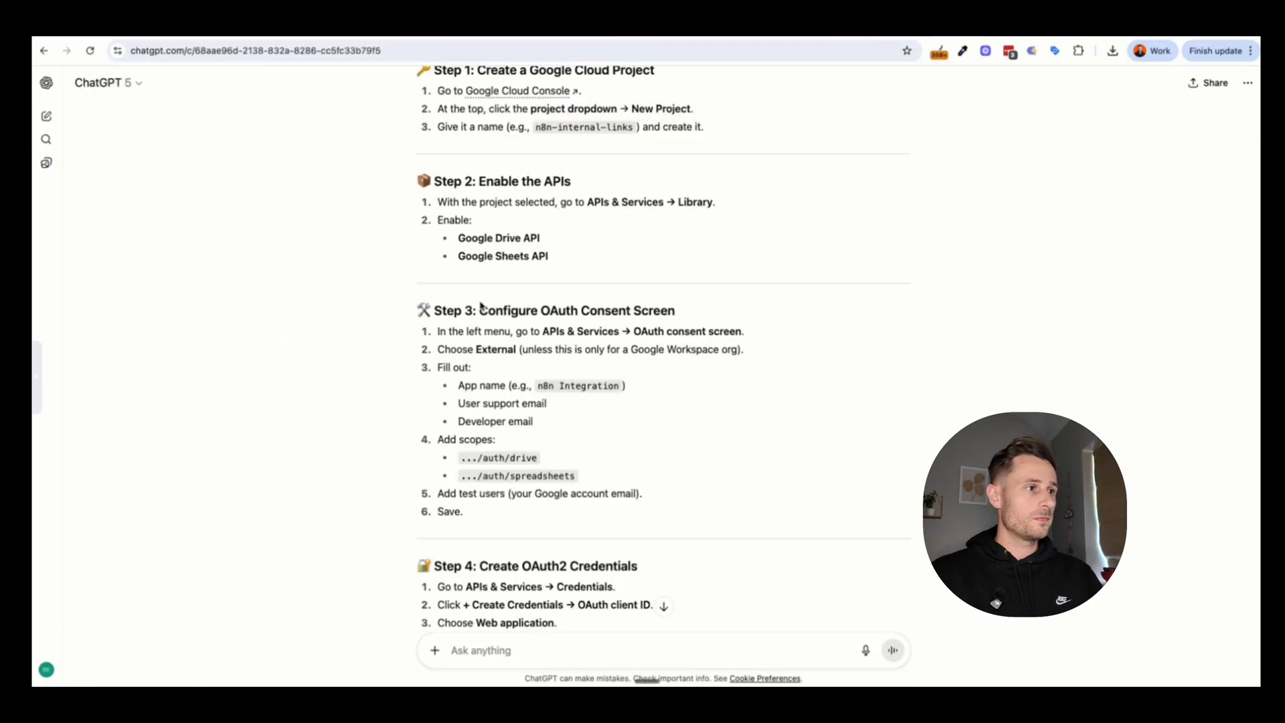
pyautogui.scroll(-2, 481, 305)
pyautogui.scroll(-4, 481, 305)
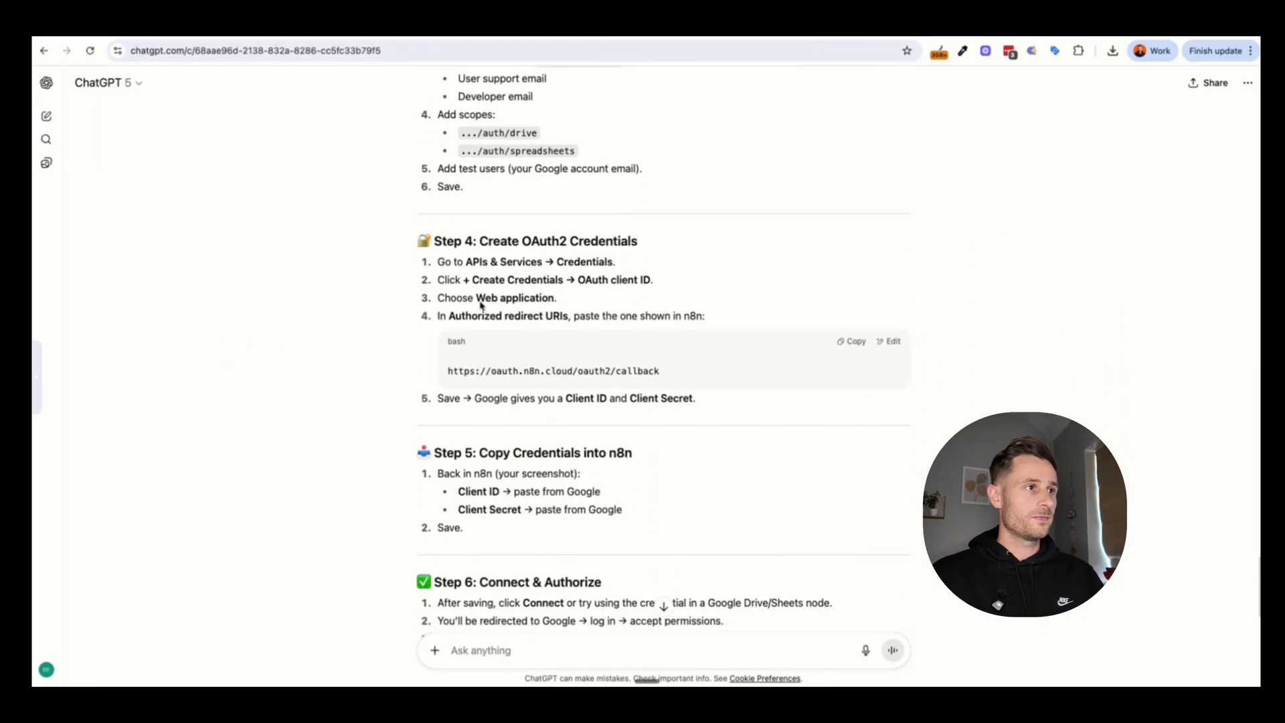
pyautogui.moveTo(616, 247); pyautogui.dragTo(523, 247)
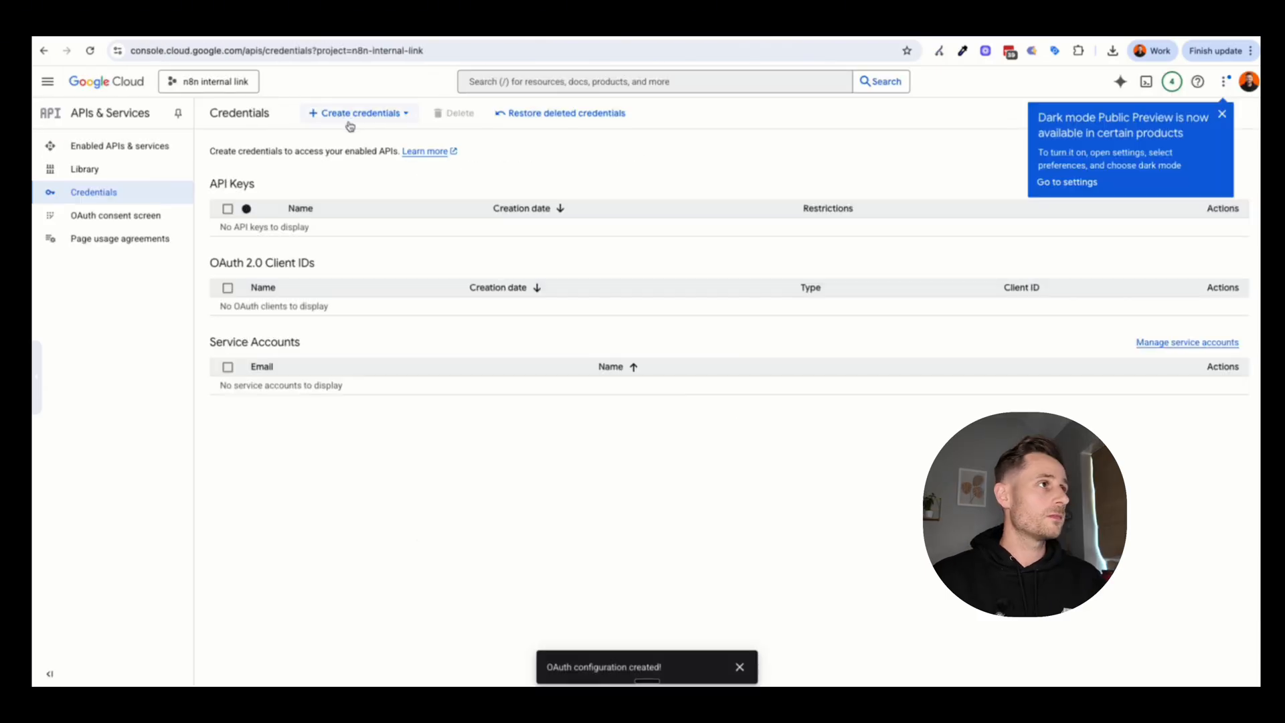
pyautogui.click(358, 113)
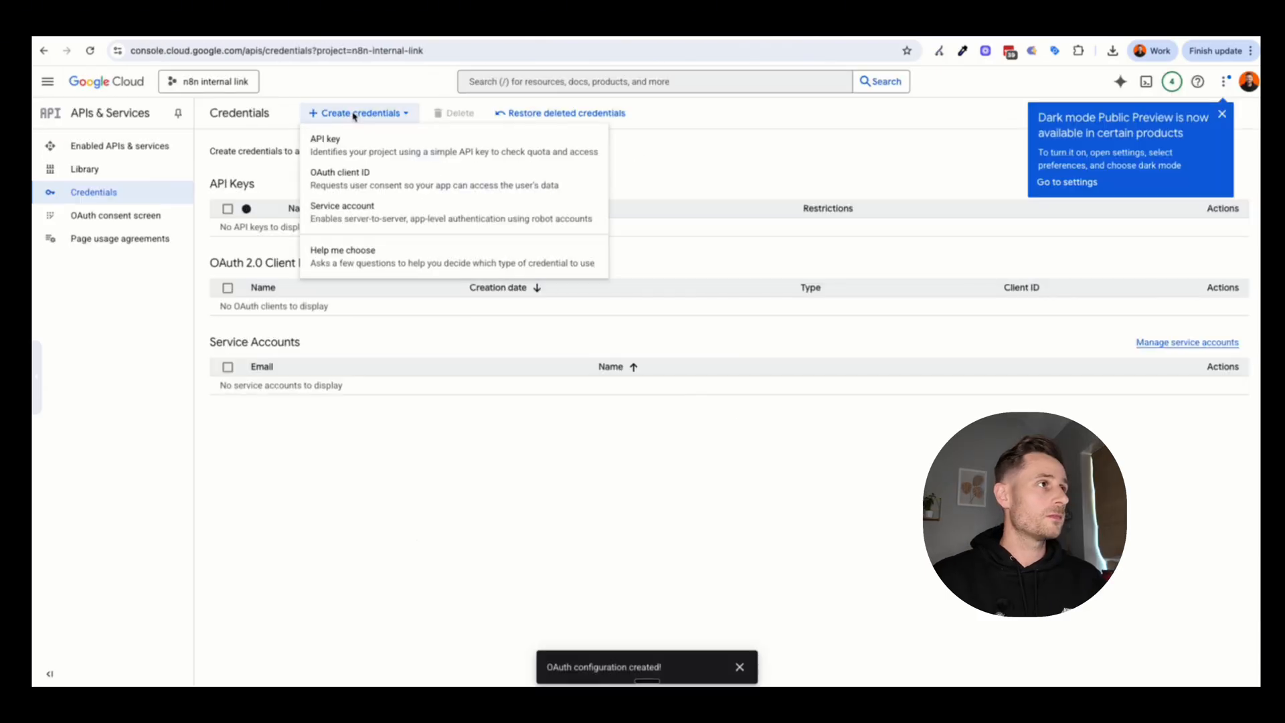
pyautogui.click(356, 174)
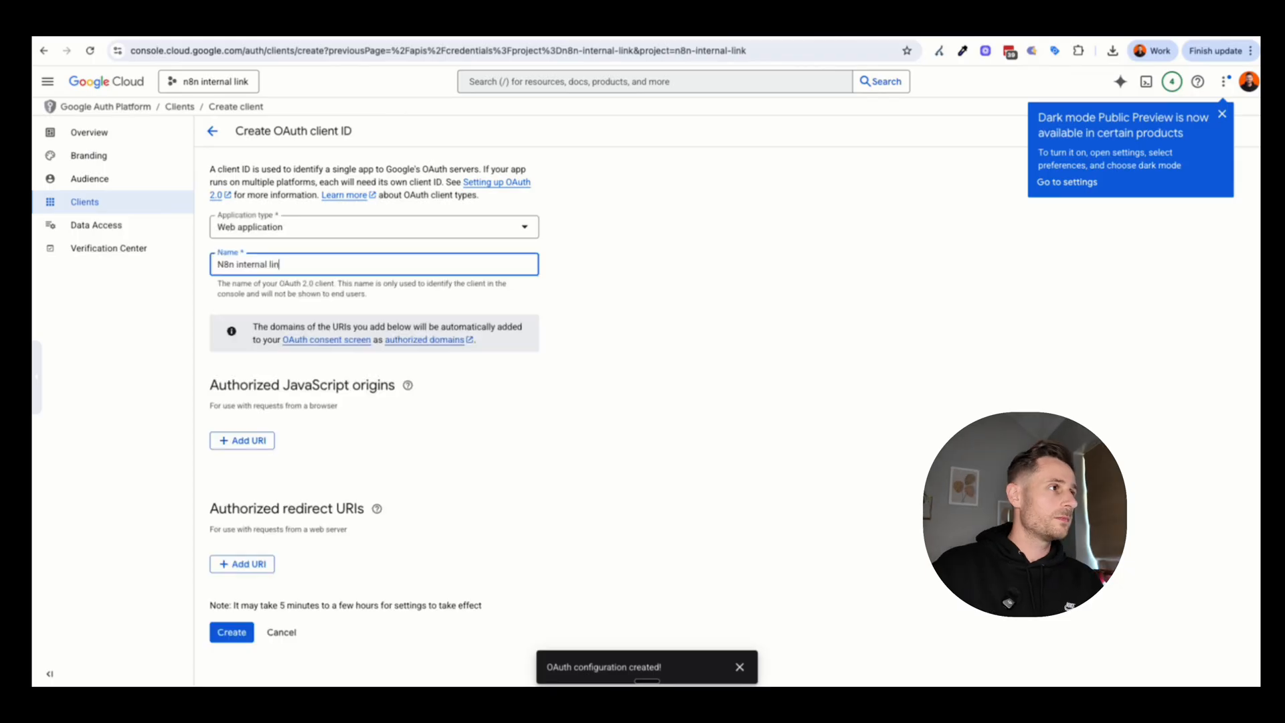
pyautogui.write('k')
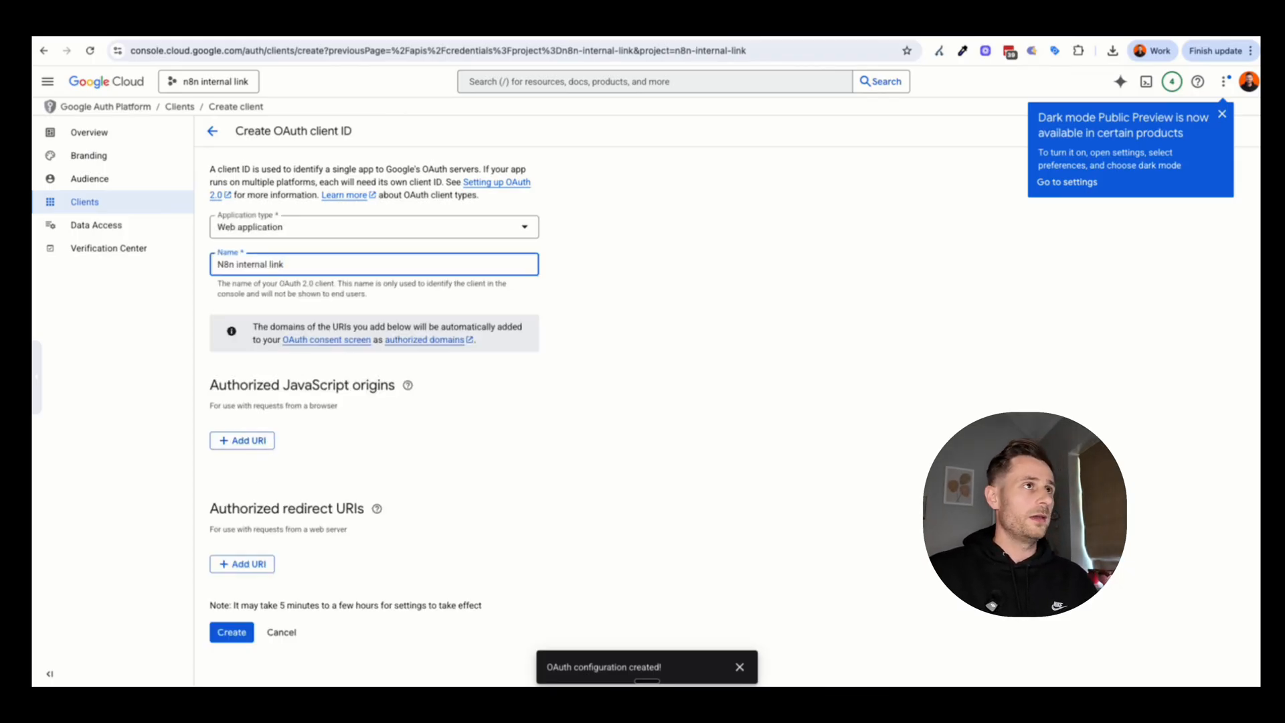
# Step: Copy the OAuth redirect URL from the n8n Google Drive credential and add it as an authorized redirect URI of the OAuth client
pyautogui.hotkey('ctrl', 'Tab')
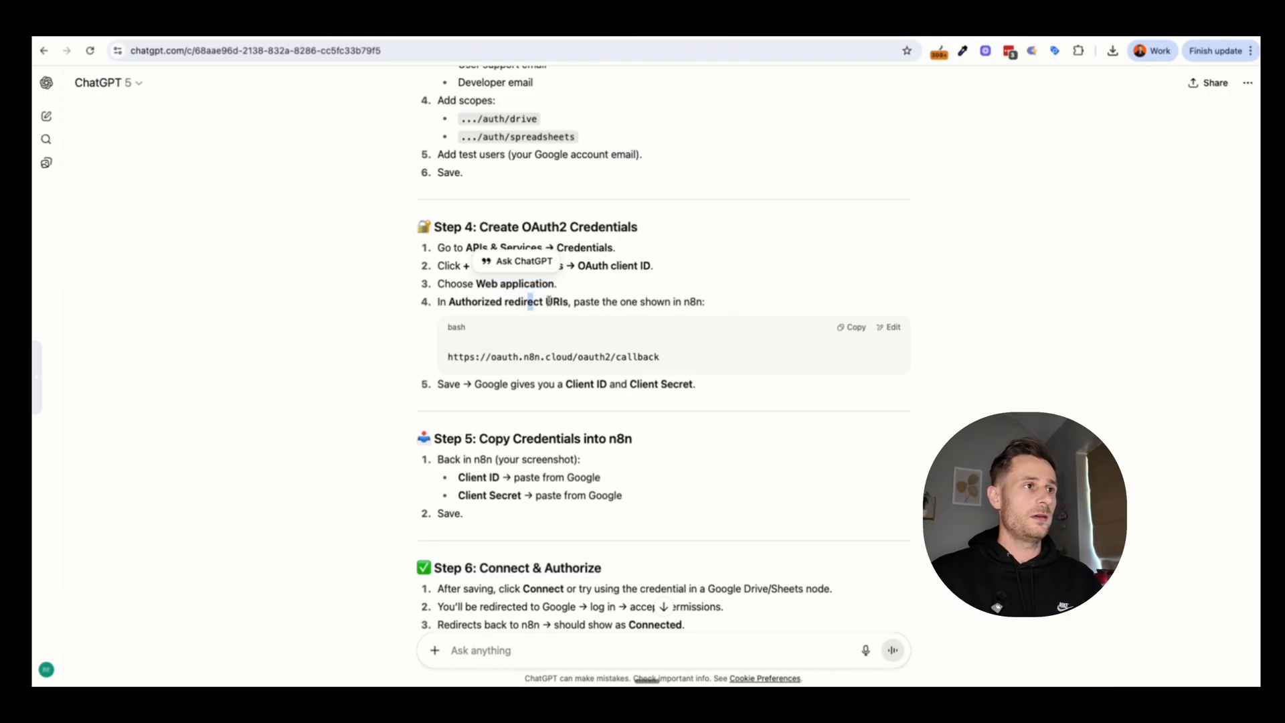
pyautogui.moveTo(527, 302); pyautogui.dragTo(579, 303)
pyautogui.click(221, 26)
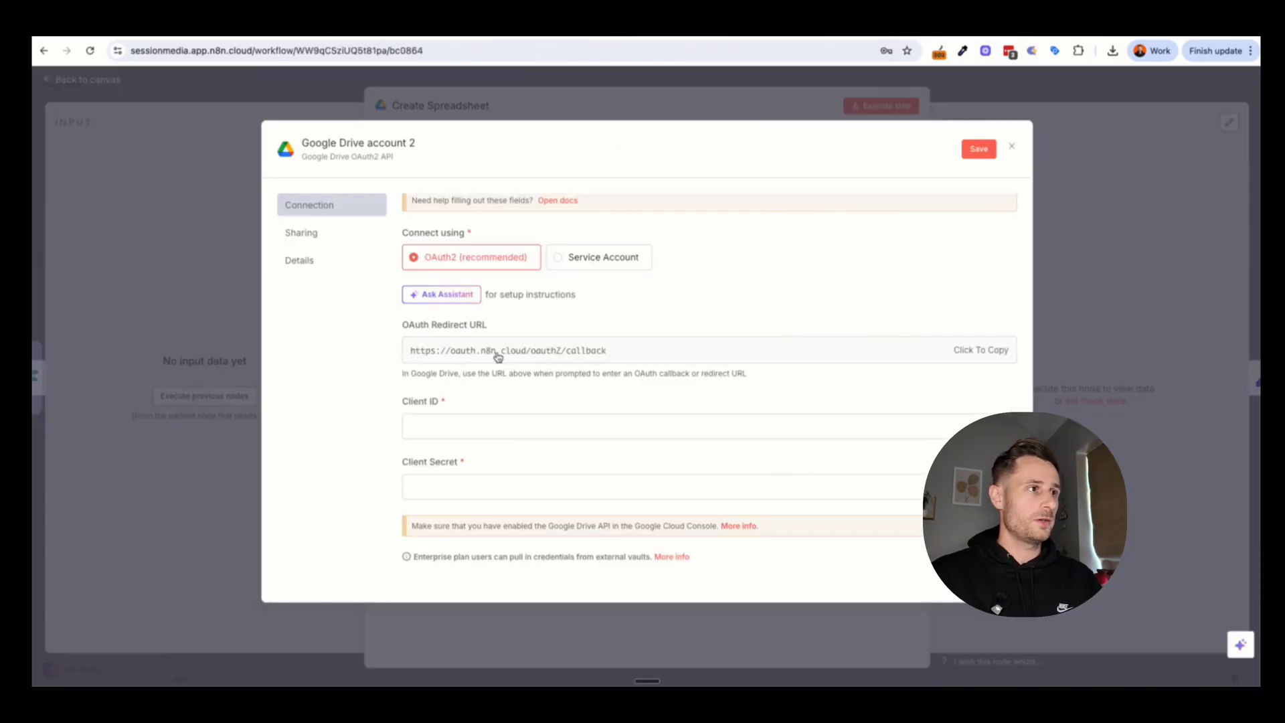
pyautogui.click(977, 350)
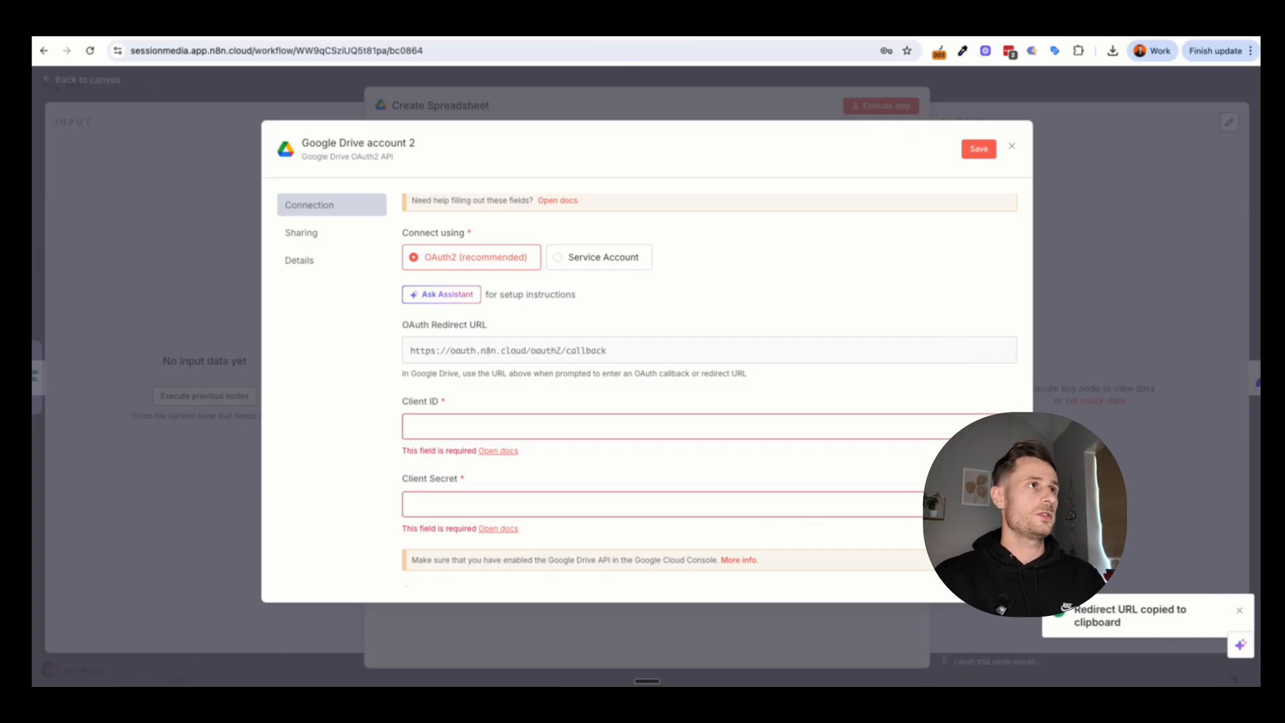
pyautogui.hotkey('ctrl', 'Tab')
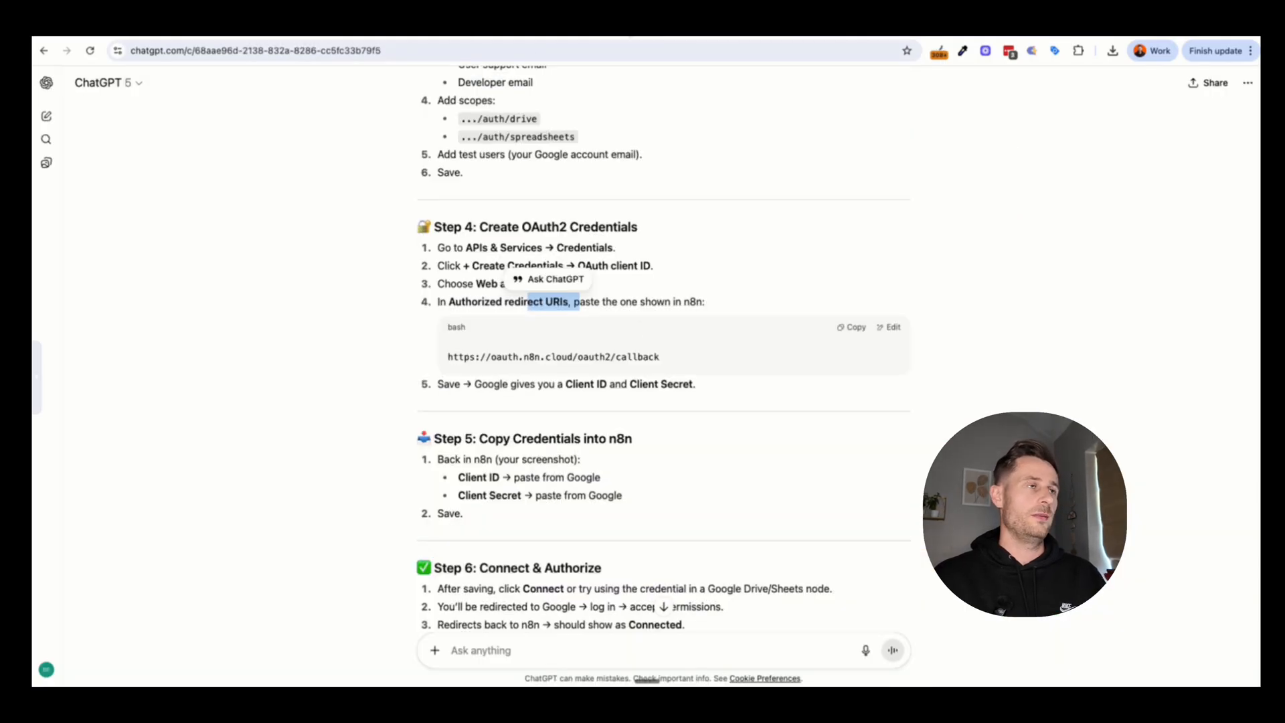
pyautogui.click(602, 28)
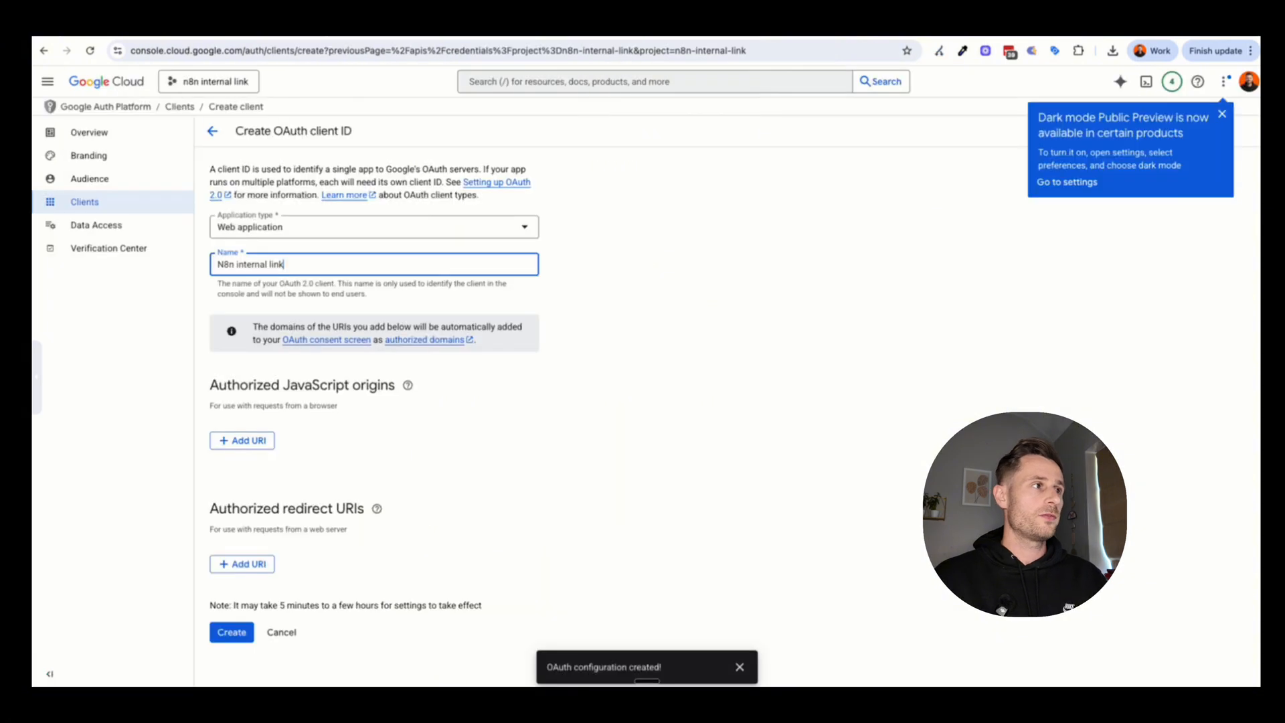
pyautogui.click(248, 562)
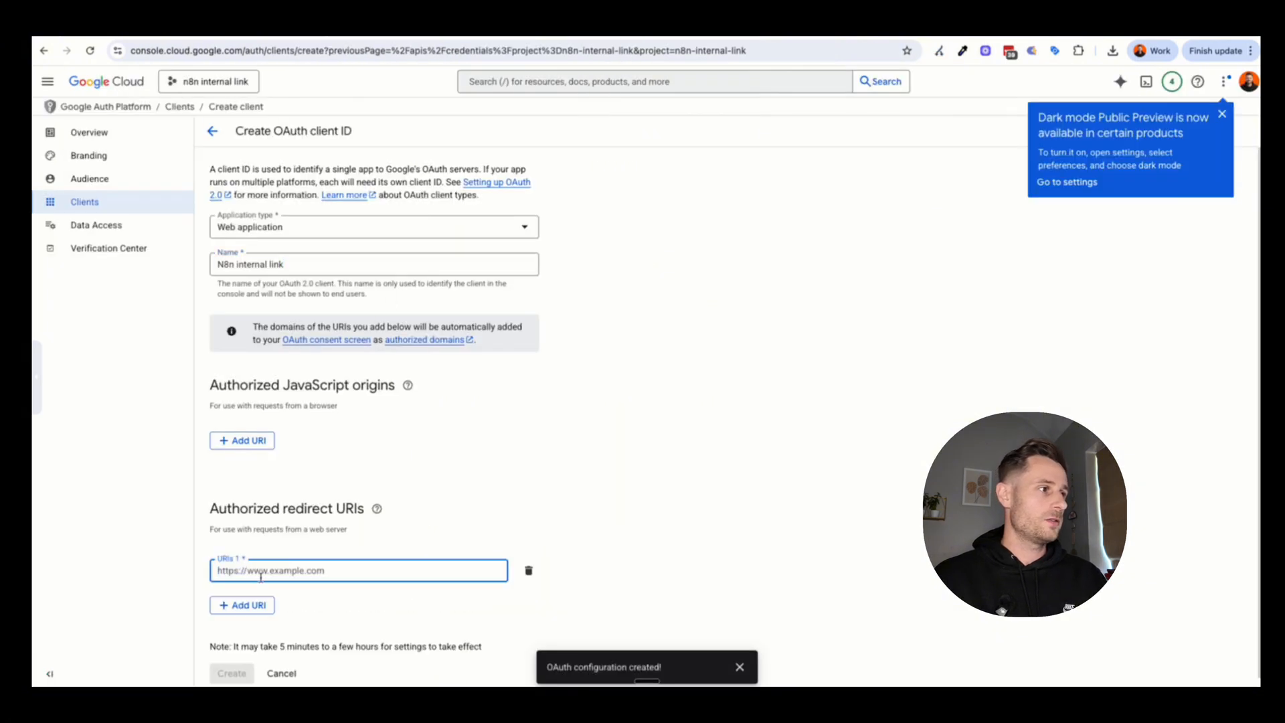
pyautogui.hotkey('ctrl', 'v')
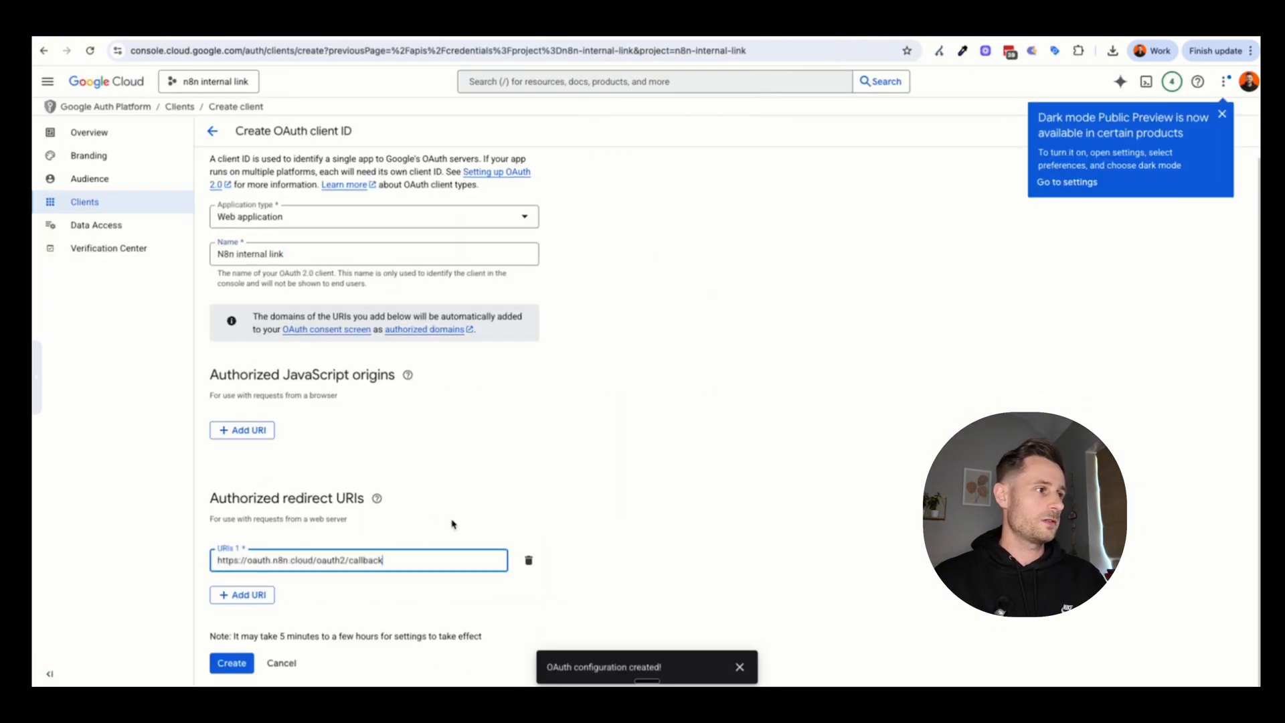
# Step: Check ChatGPT's note on the client ID and client secret, then create the OAuth client in Google Cloud
pyautogui.click(530, 30)
pyautogui.moveTo(510, 385); pyautogui.dragTo(632, 389)
pyautogui.click(631, 391)
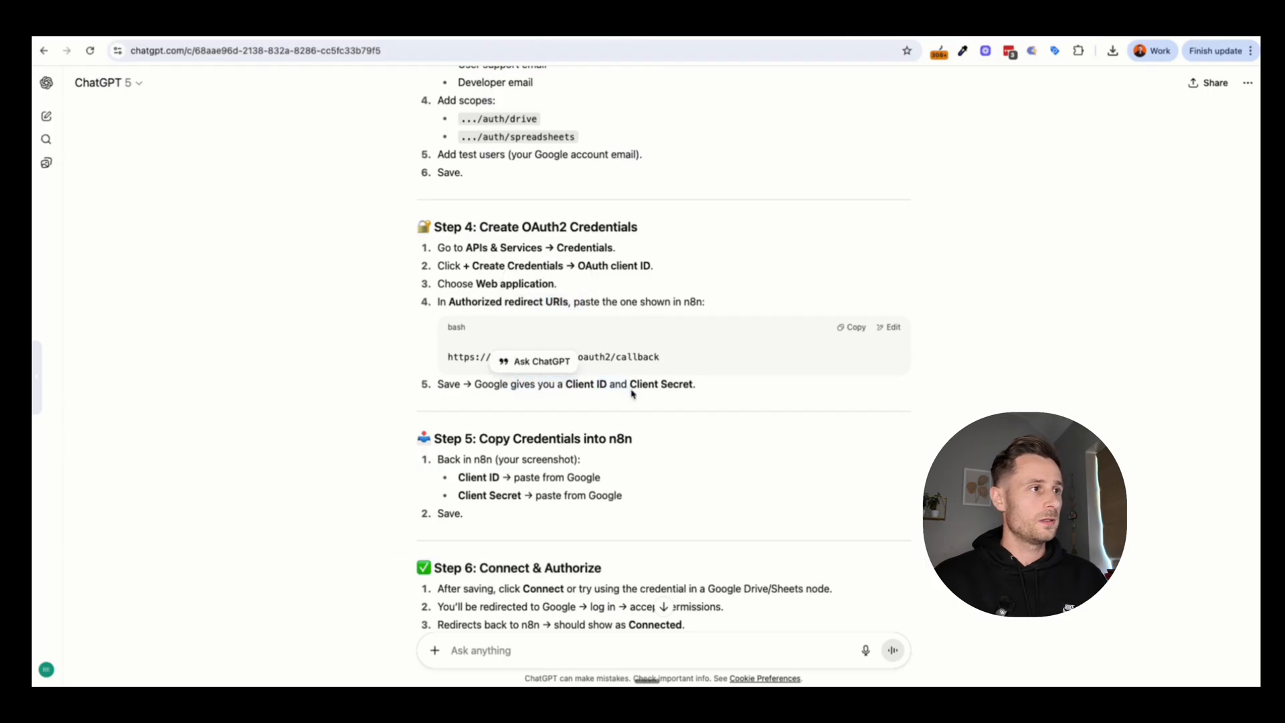
pyautogui.click(428, 30)
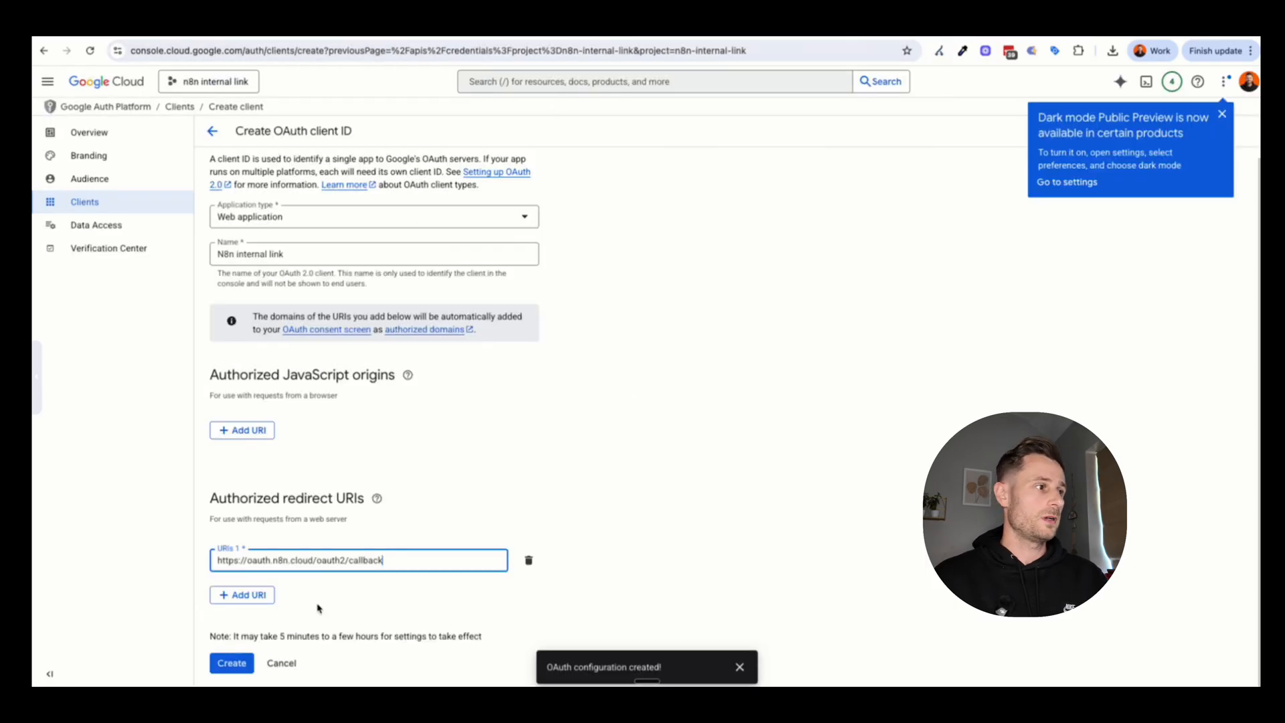
pyautogui.click(234, 664)
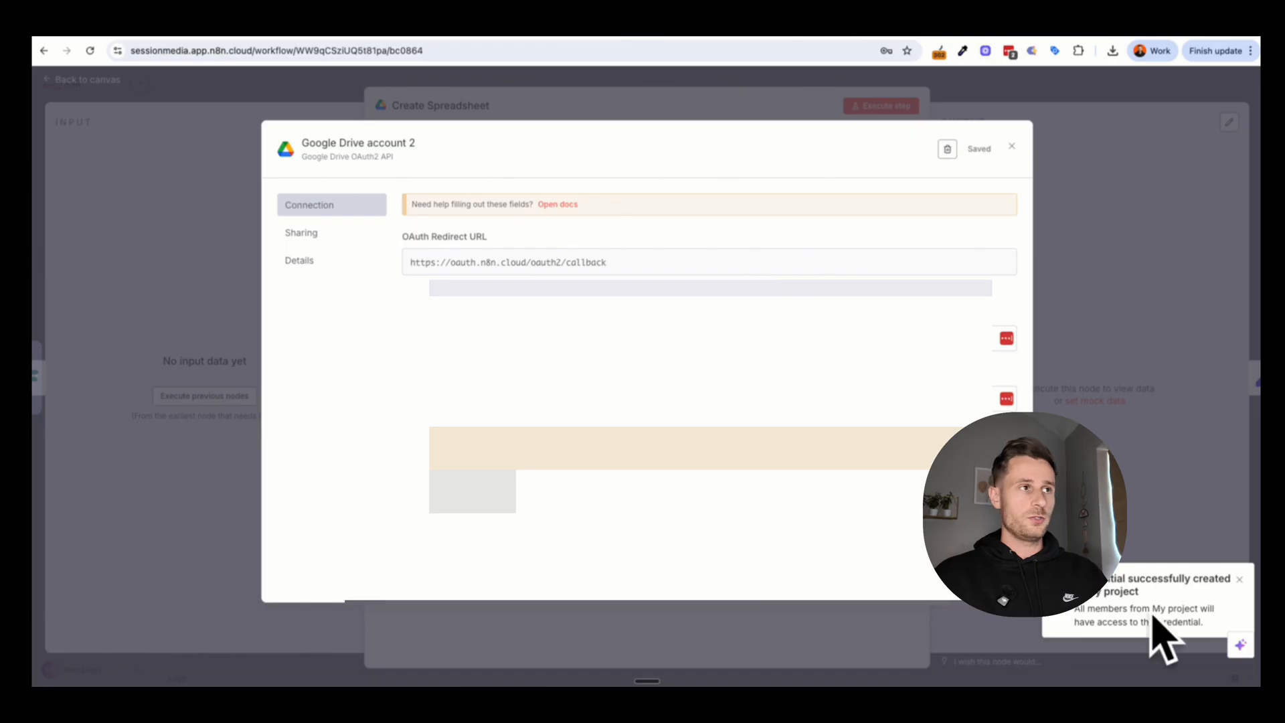
# Step: Close the saved Google Drive credential, select Google Drive account 2 for the Create Spreadsheet node, and return to the canvas
pyautogui.click(1009, 149)
pyautogui.click(681, 405)
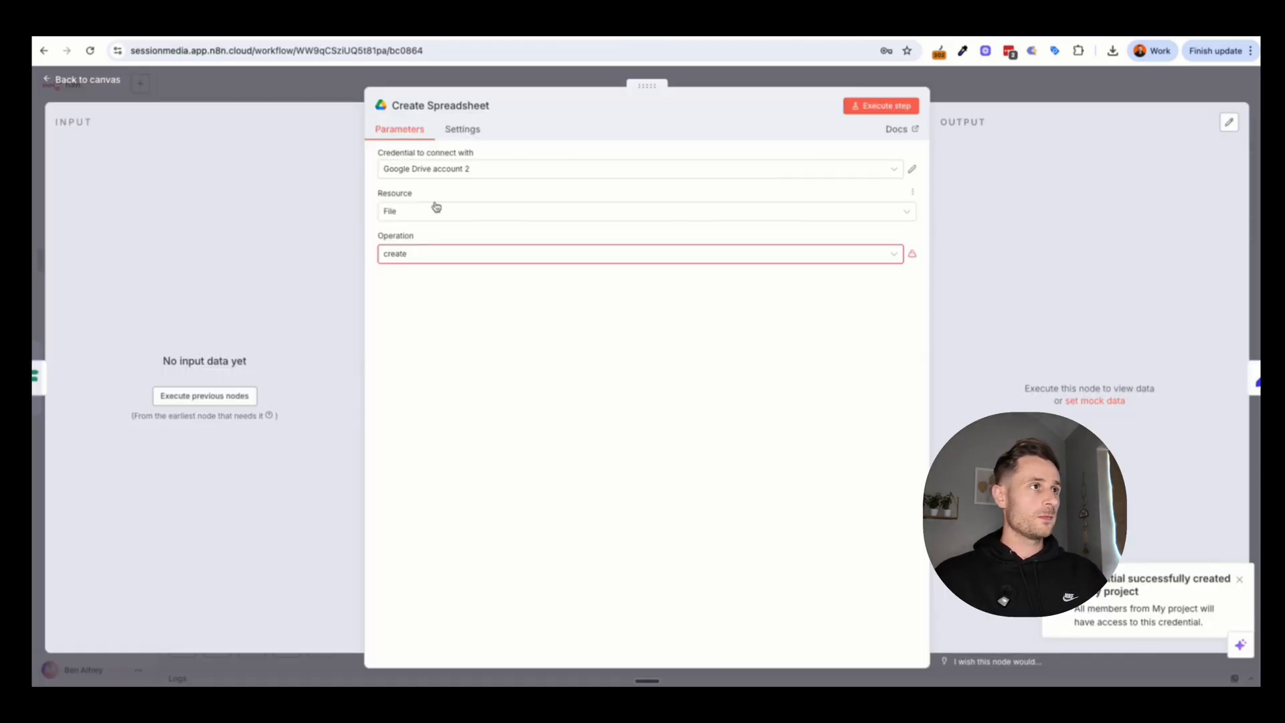
pyautogui.click(443, 172)
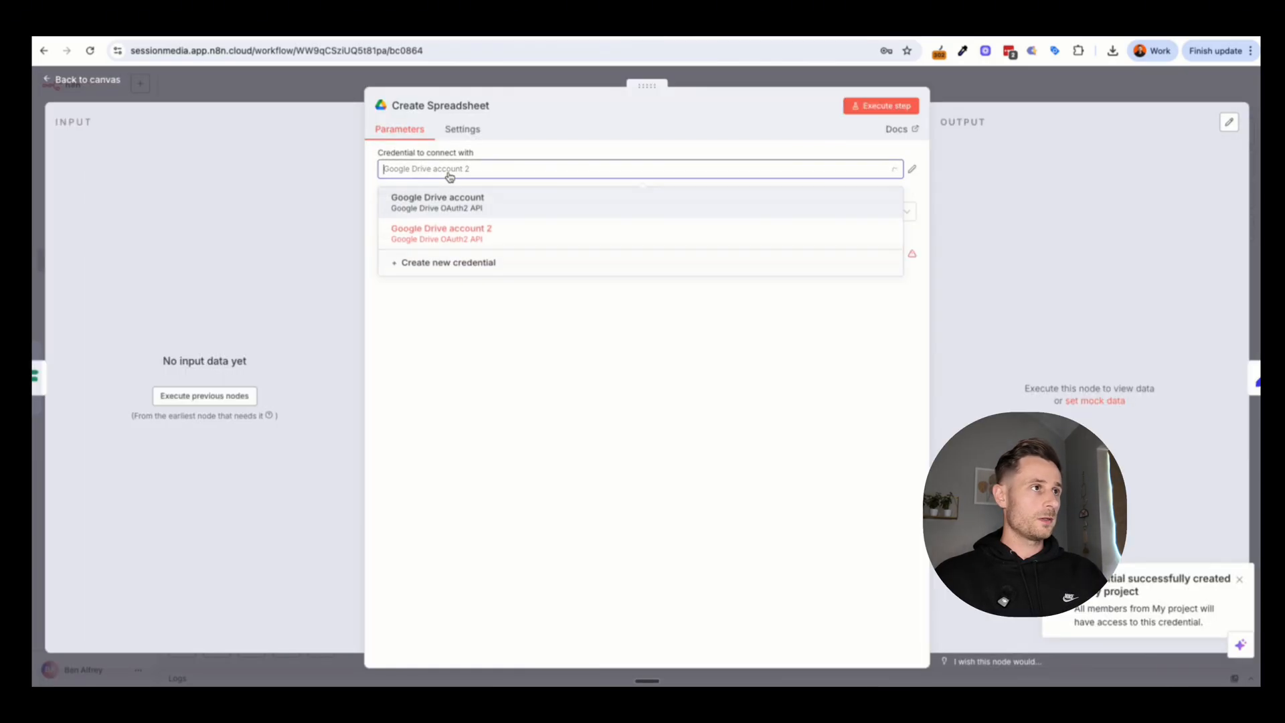
pyautogui.click(472, 243)
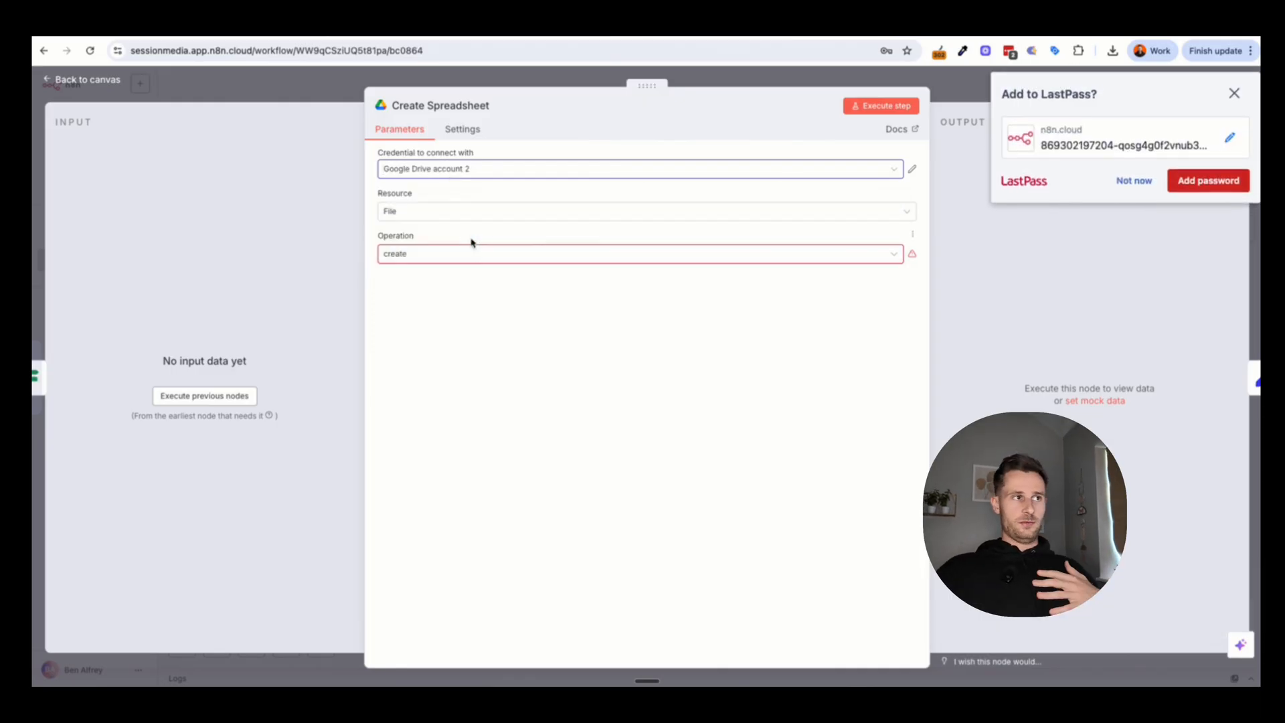
pyautogui.click(1089, 89)
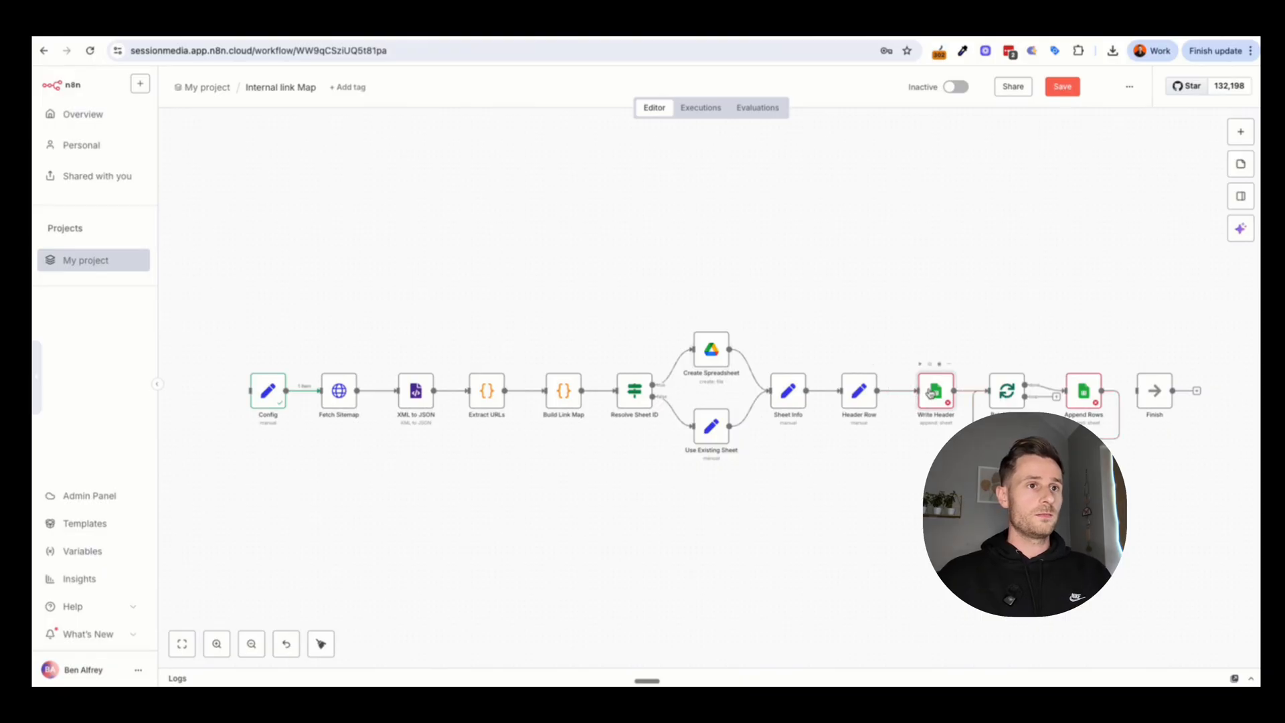
# Step: Create a Google Sheets OAuth2 credential for the Write Header node by signing in with Google, then return to the canvas
pyautogui.doubleClick(935, 392)
pyautogui.click(539, 171)
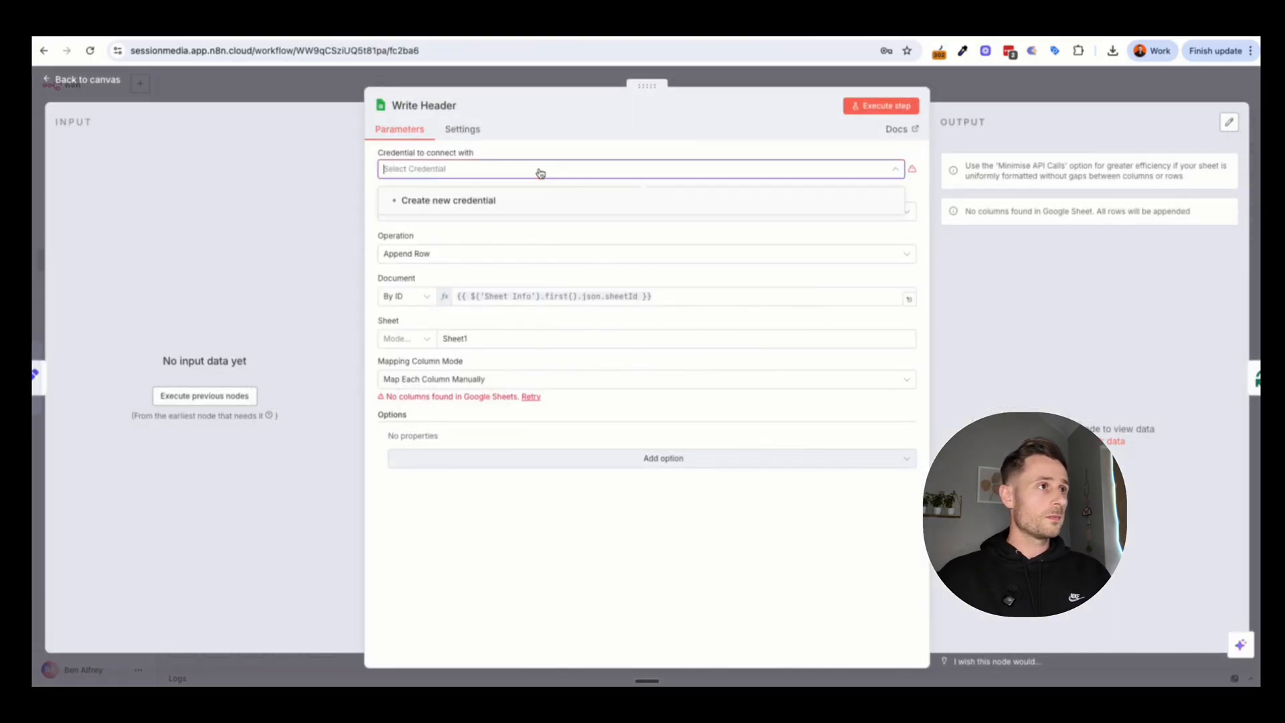
pyautogui.click(508, 201)
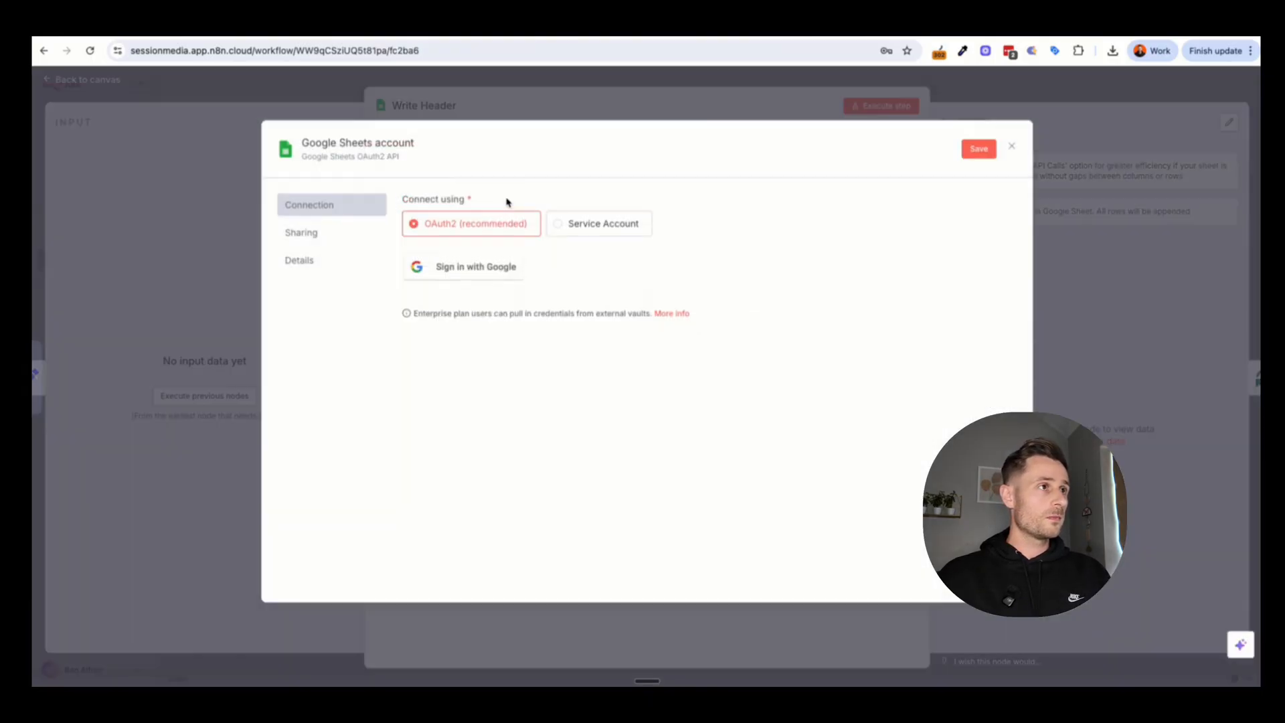
pyautogui.click(481, 266)
pyautogui.click(284, 559)
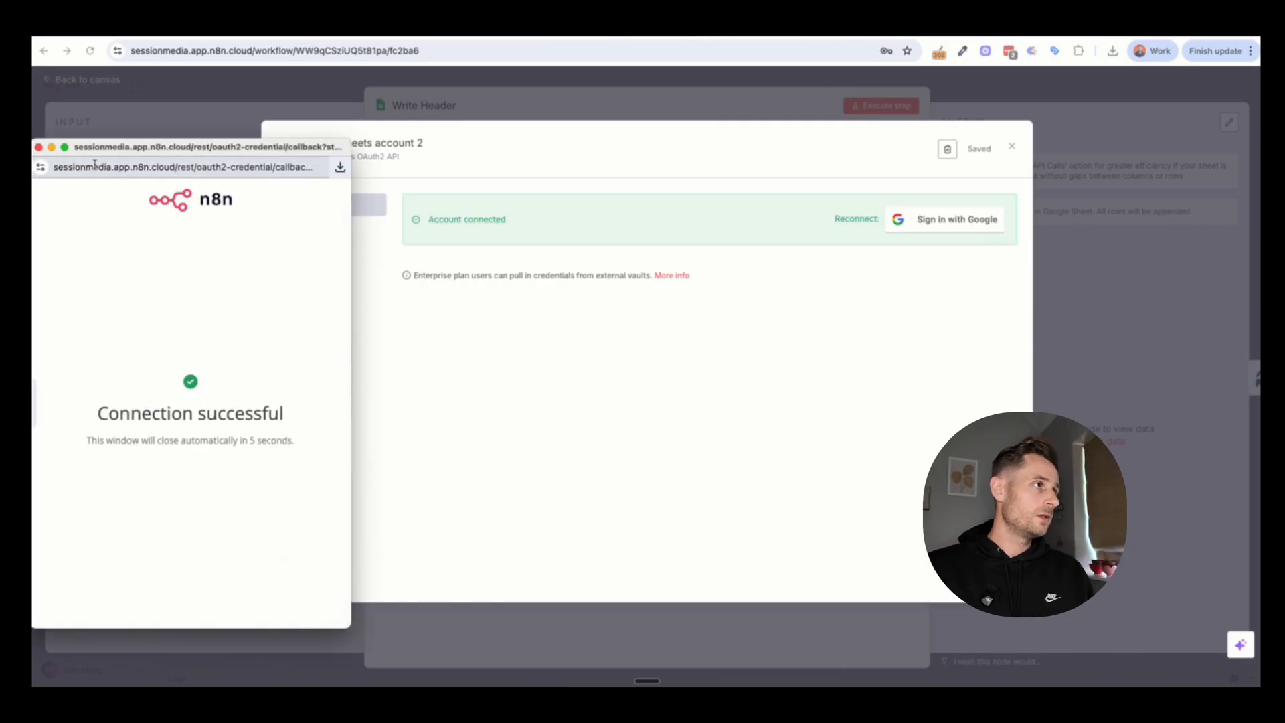
pyautogui.click(38, 147)
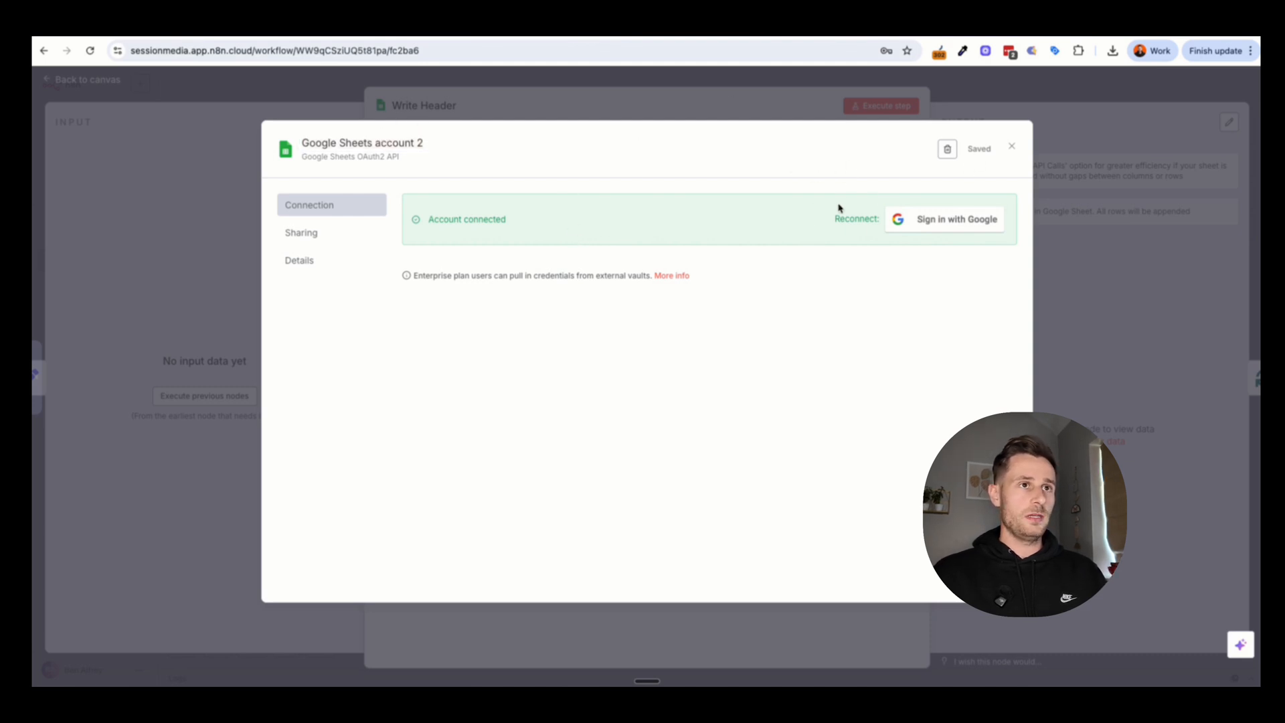
pyautogui.click(1012, 148)
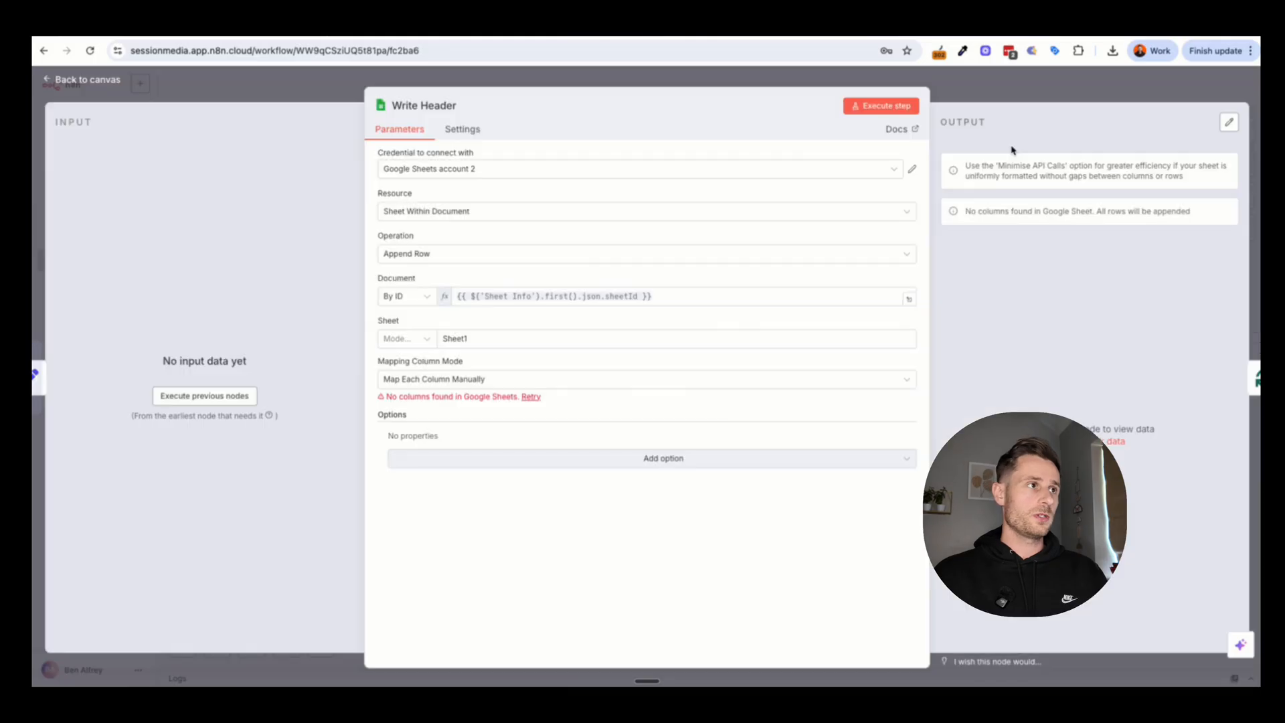
pyautogui.click(983, 99)
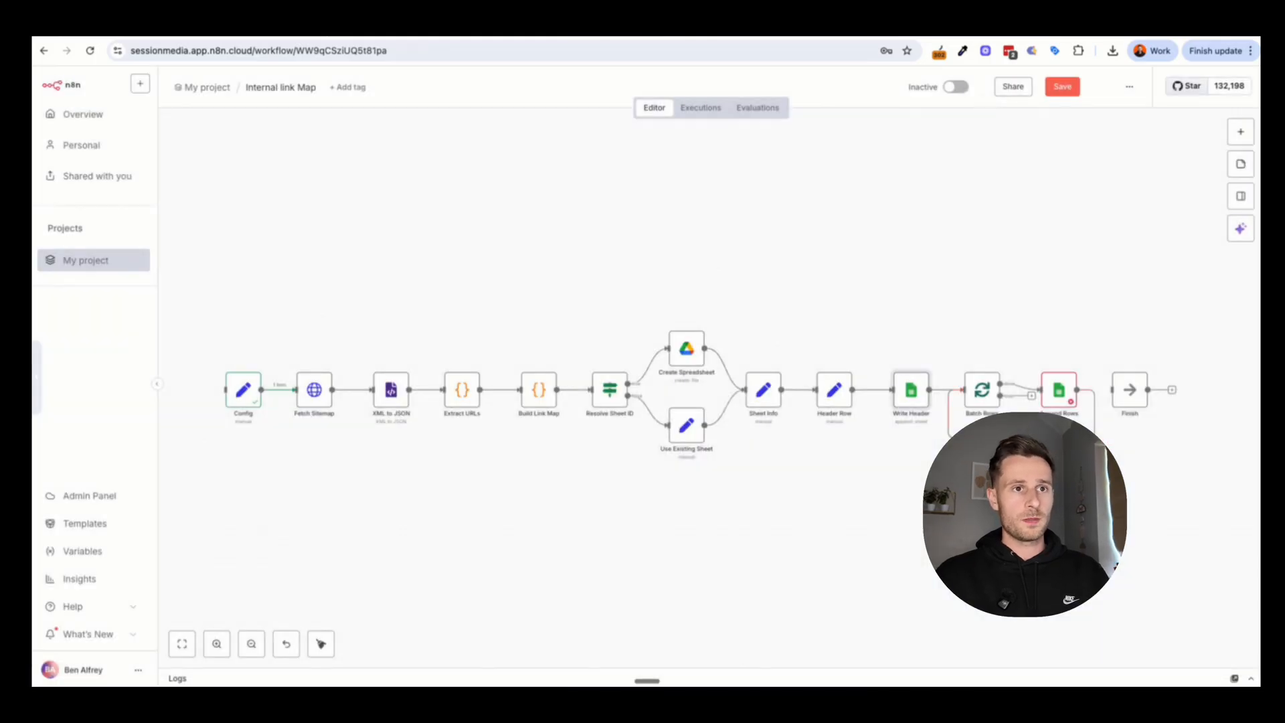
# Step: Select Google Sheets account 2 as the credential of the Append Rows node and return to the canvas
pyautogui.doubleClick(1060, 399)
pyautogui.click(534, 171)
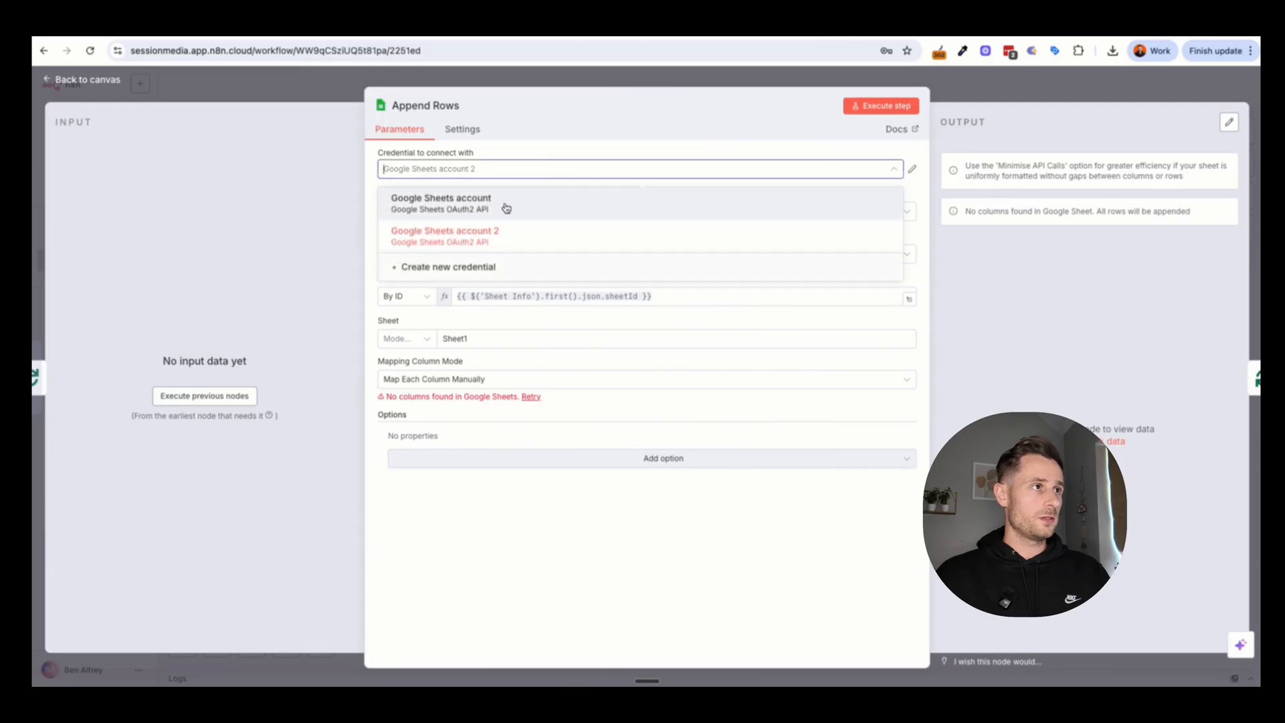
pyautogui.click(492, 236)
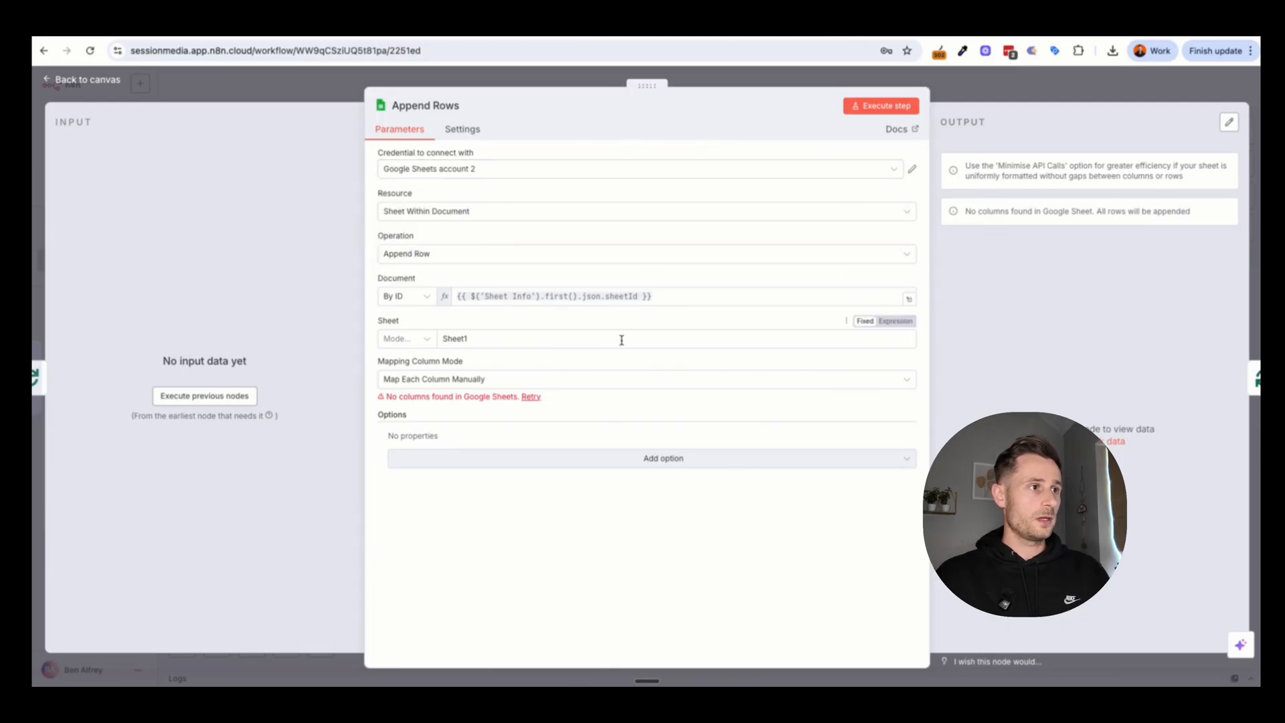
pyautogui.click(974, 85)
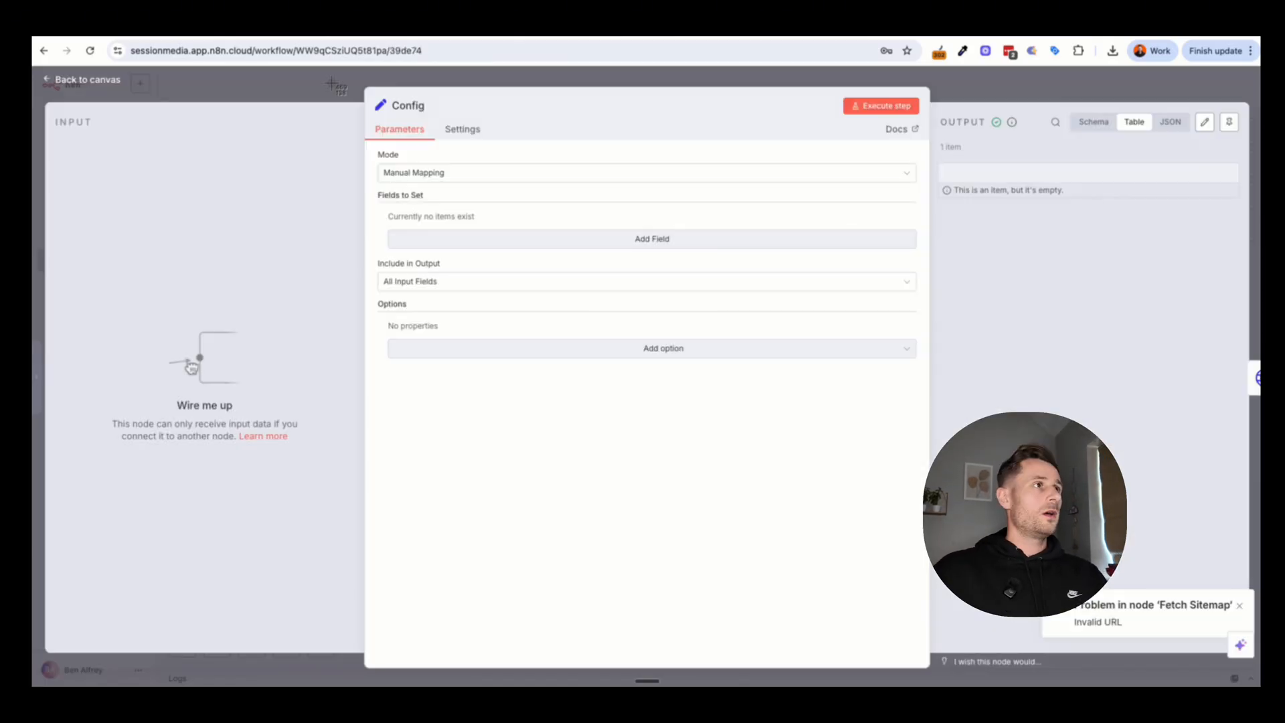
# Step: Capture a screenshot of the empty Config node, send it to ChatGPT, and read which fields the node needs
pyautogui.press('super+shift+4')
pyautogui.moveTo(330, 71); pyautogui.dragTo(873, 577)
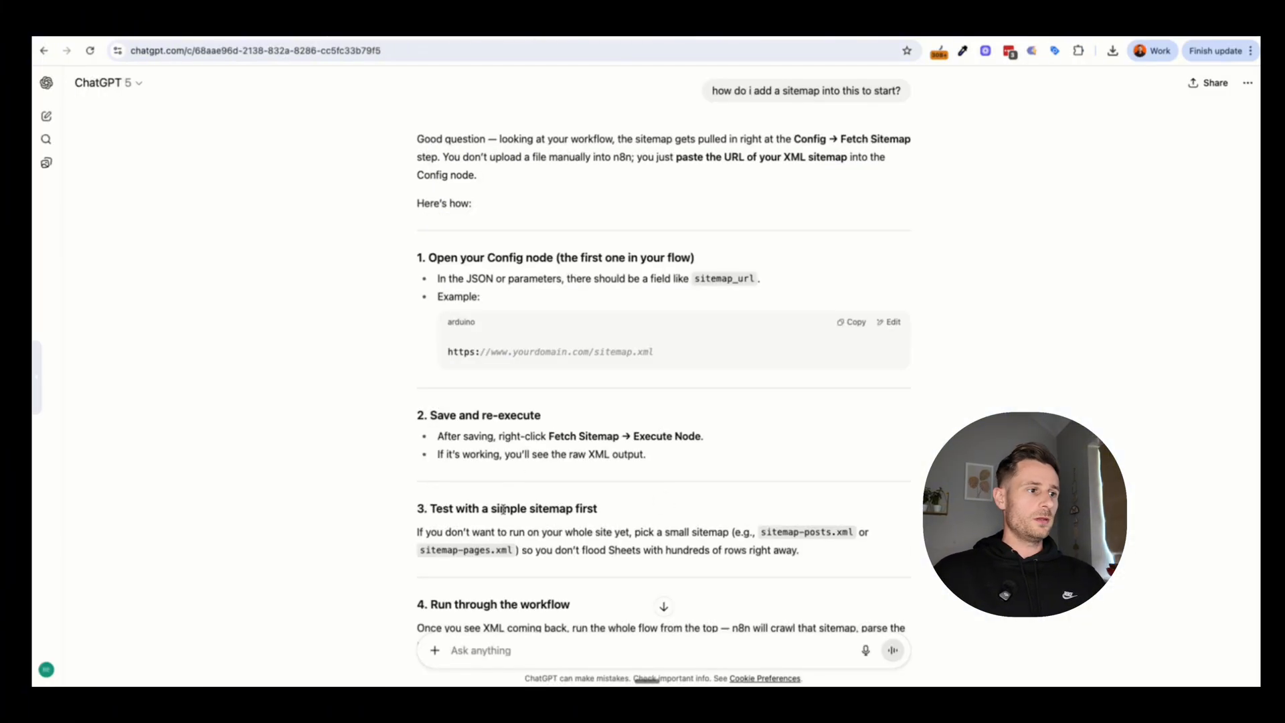
pyautogui.press('super+v')
pyautogui.press('Return')
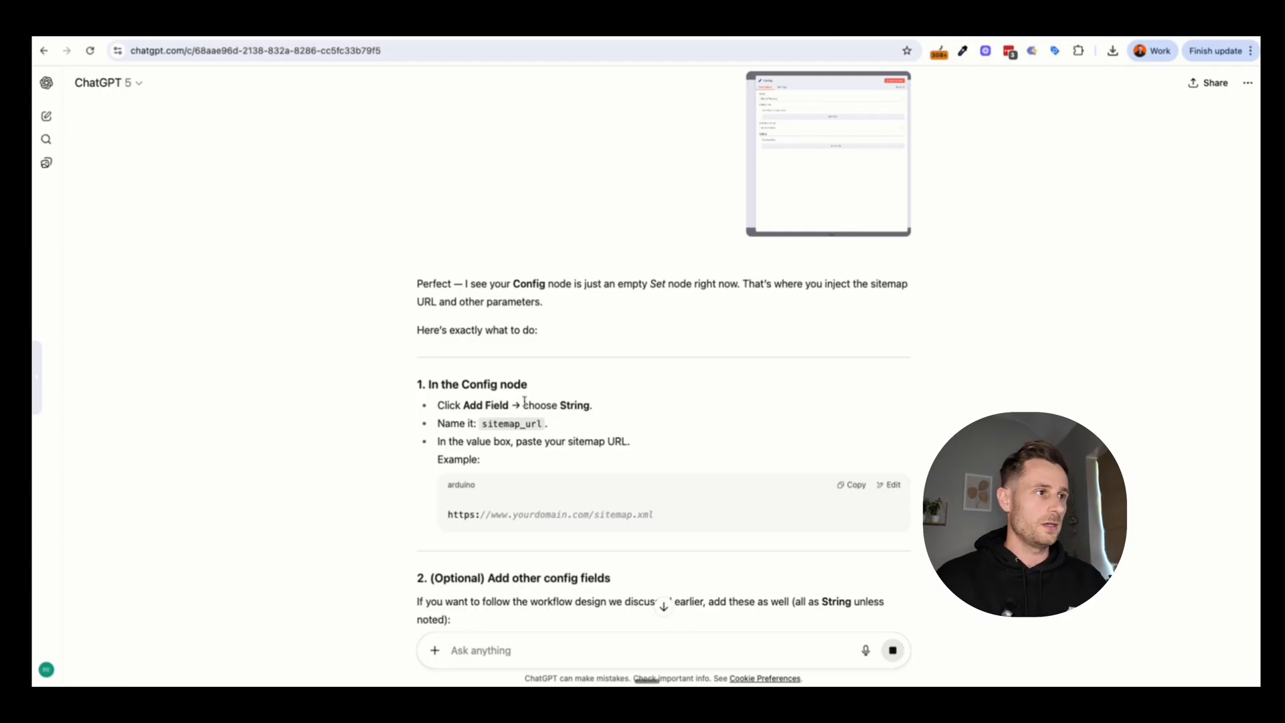
pyautogui.scroll(-2, 524, 401)
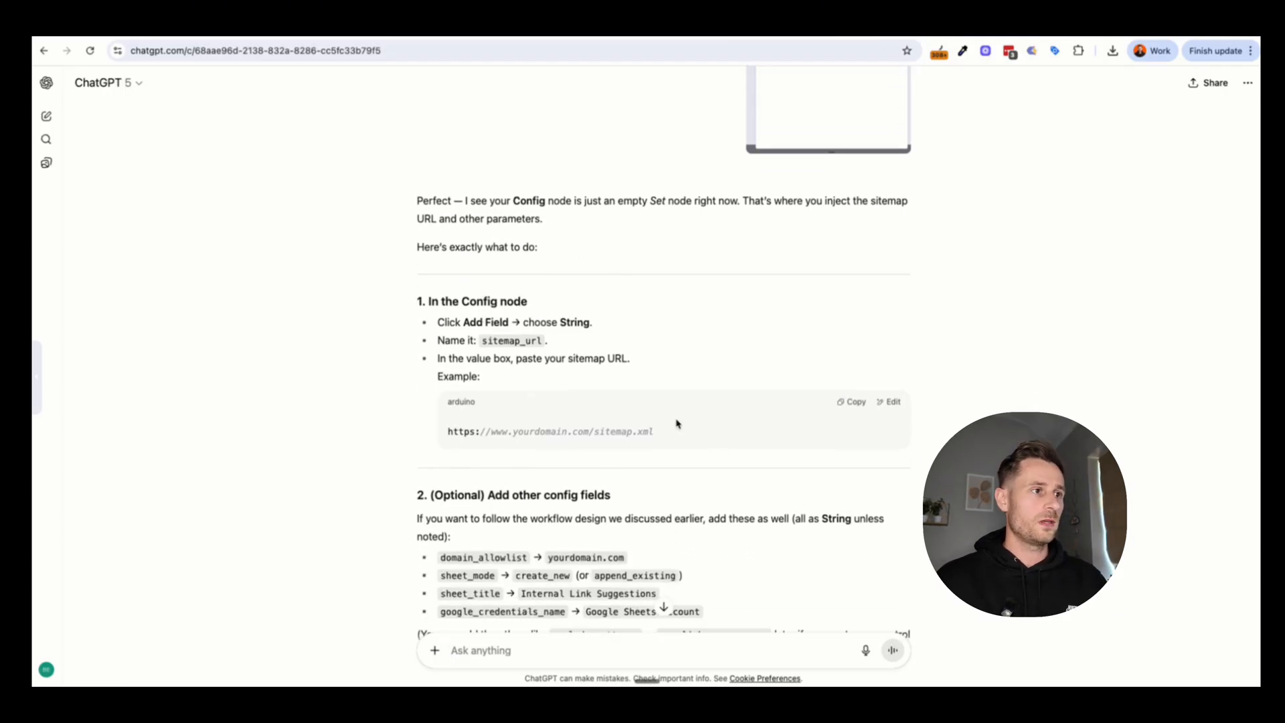
pyautogui.scroll(-2, 495, 370)
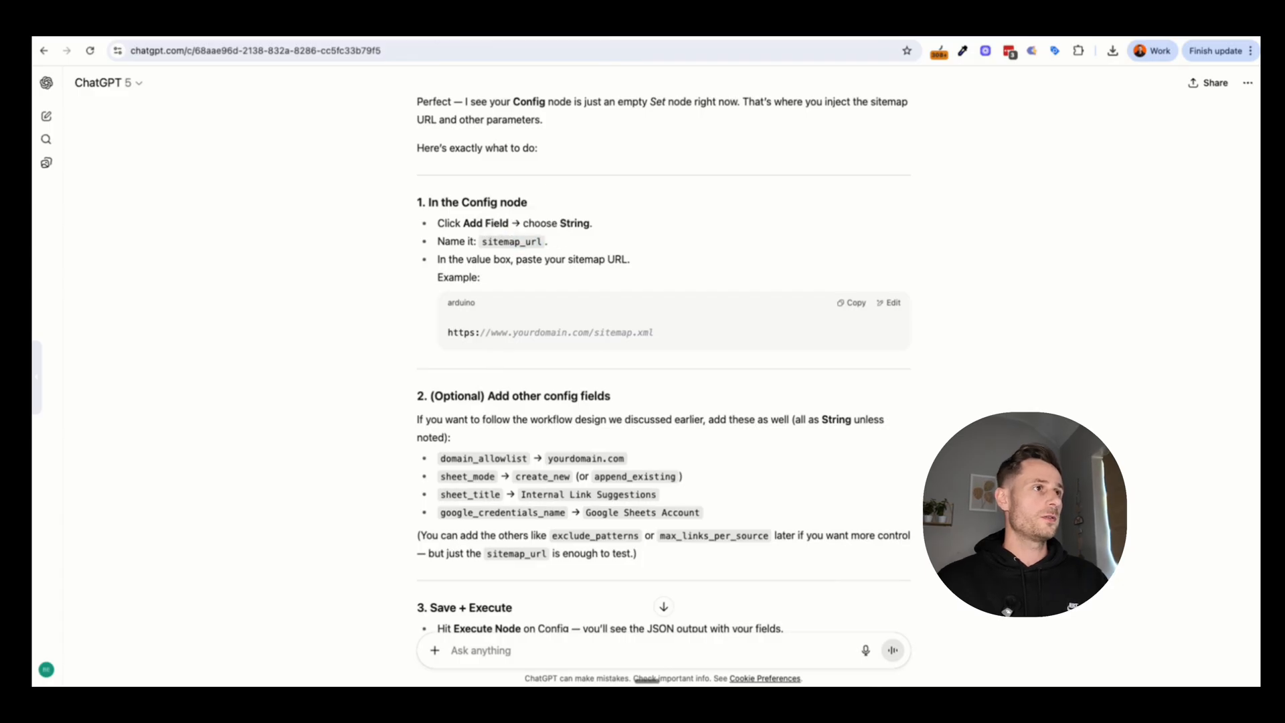
# Step: Add a String field named Sitemap to the Config node in n8n, and check ChatGPT's instructions for its value
pyautogui.hotkey('ctrl', 'Tab')
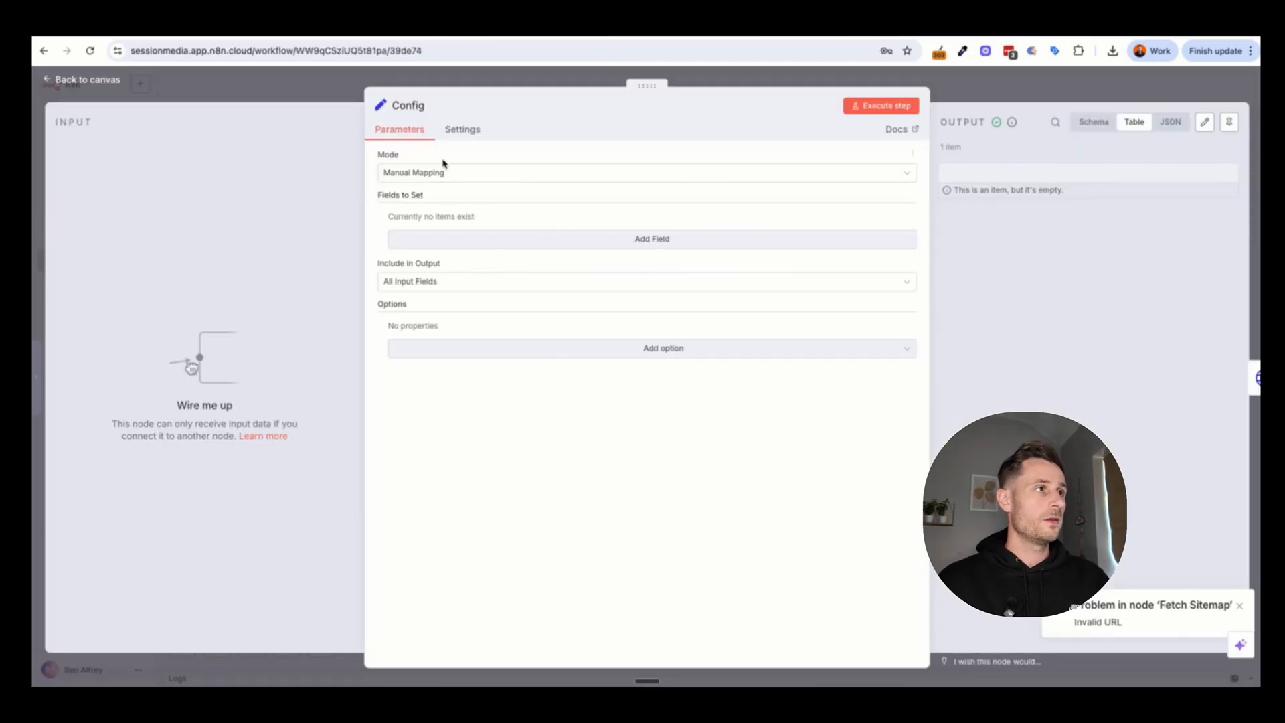
pyautogui.click(478, 238)
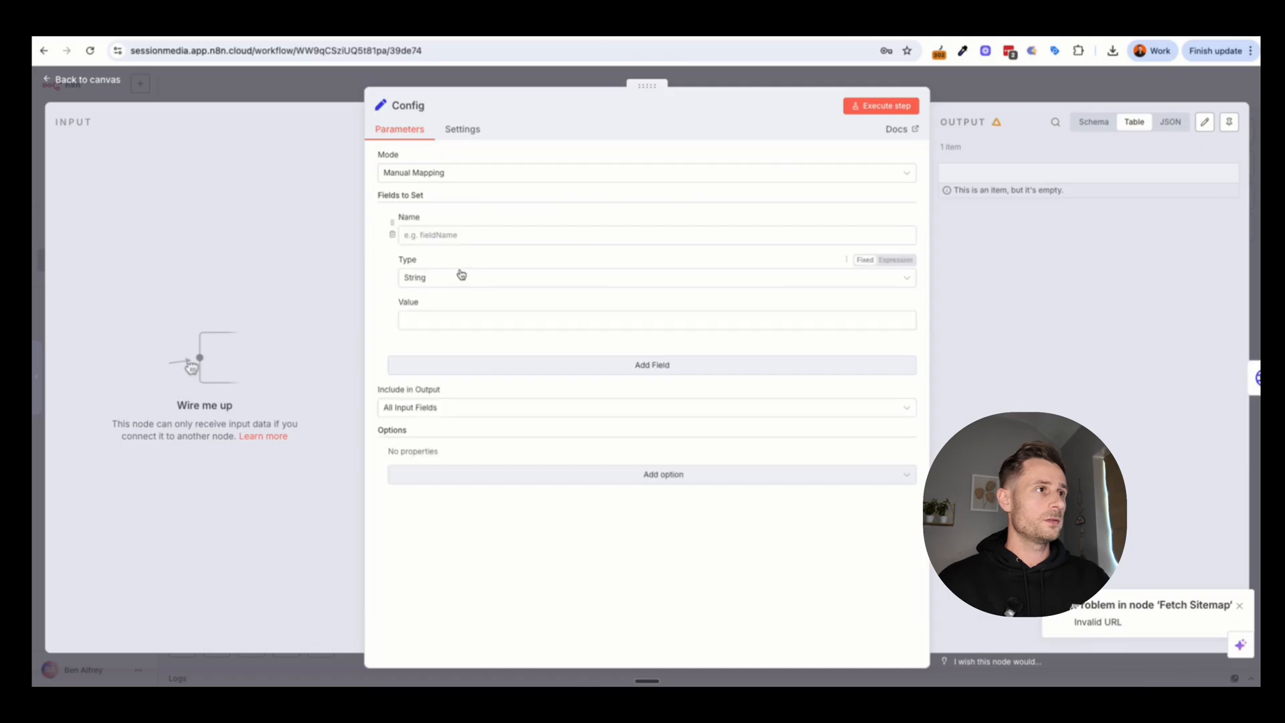
pyautogui.click(459, 234)
pyautogui.write('Sitemap')
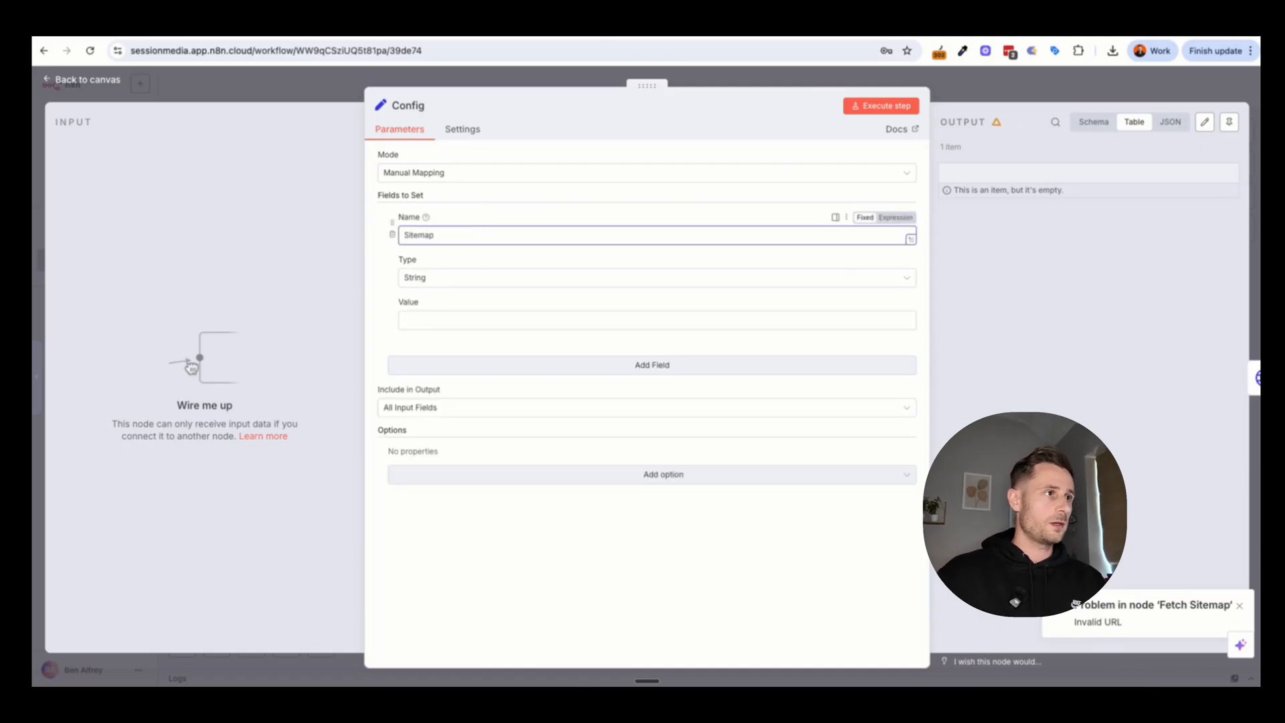
pyautogui.click(459, 321)
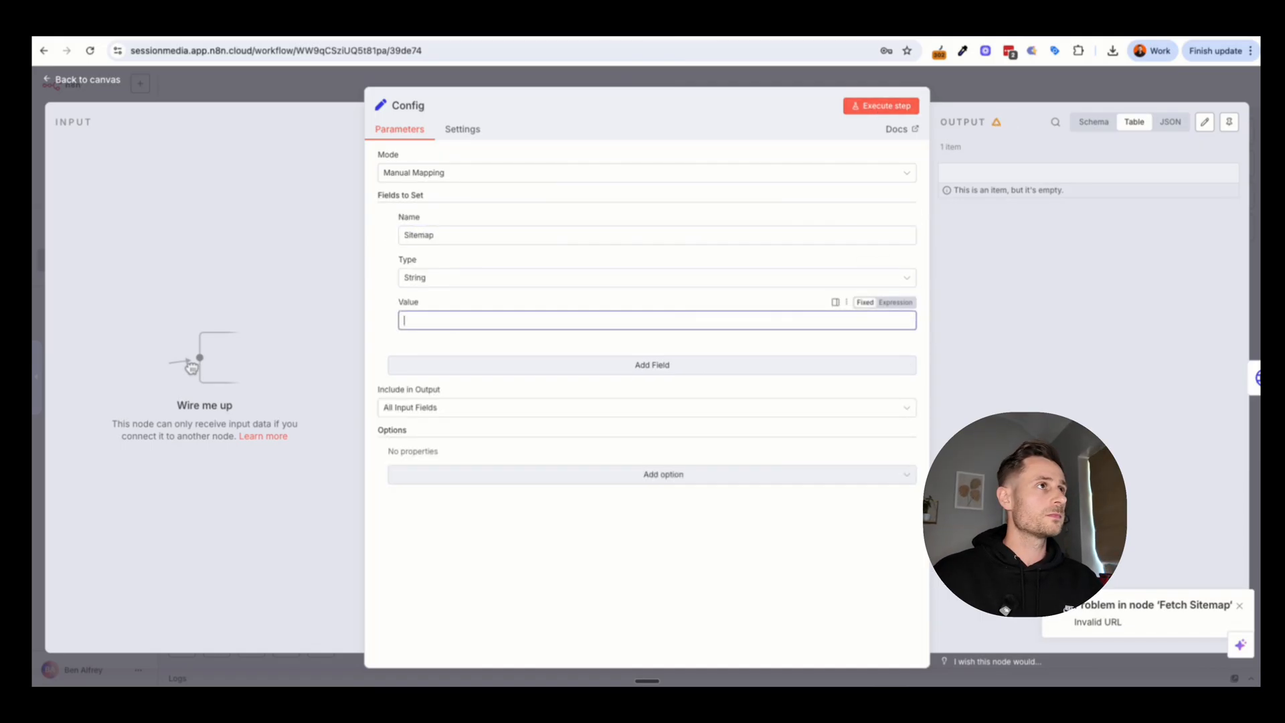
pyautogui.hotkey('ctrl', 'Tab')
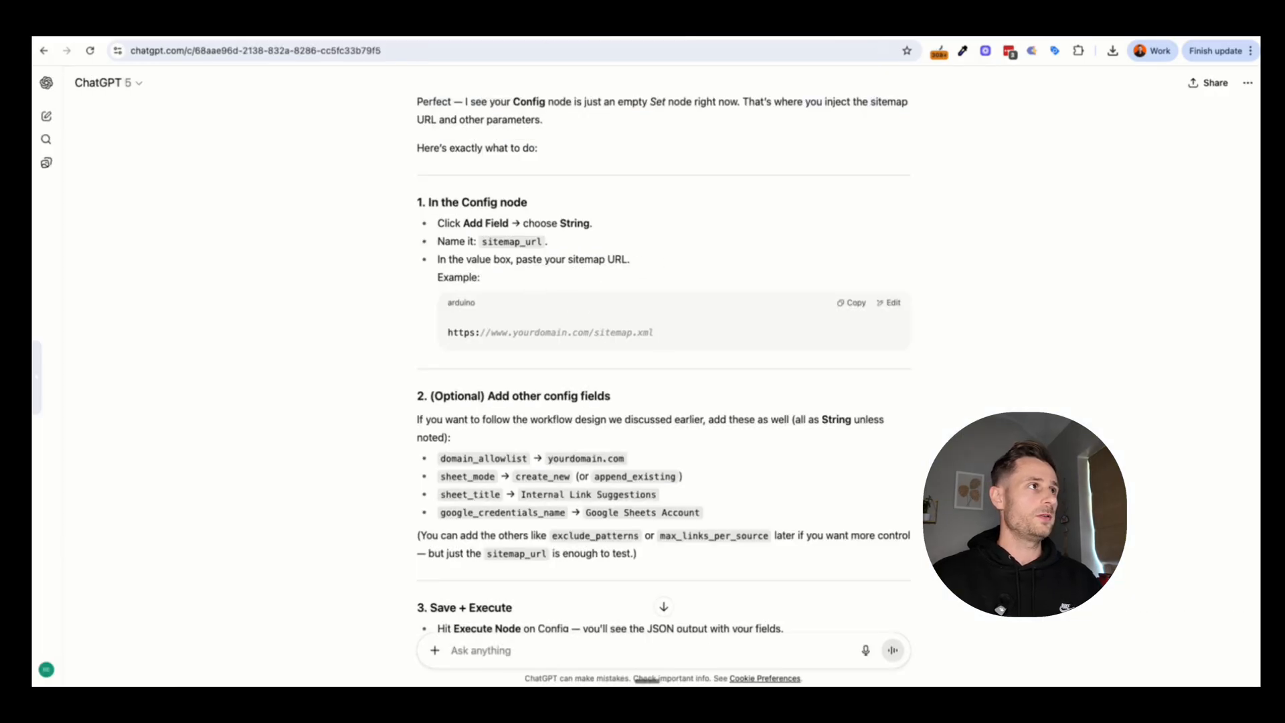
pyautogui.hotkey('ctrl', 'shift', 'Tab')
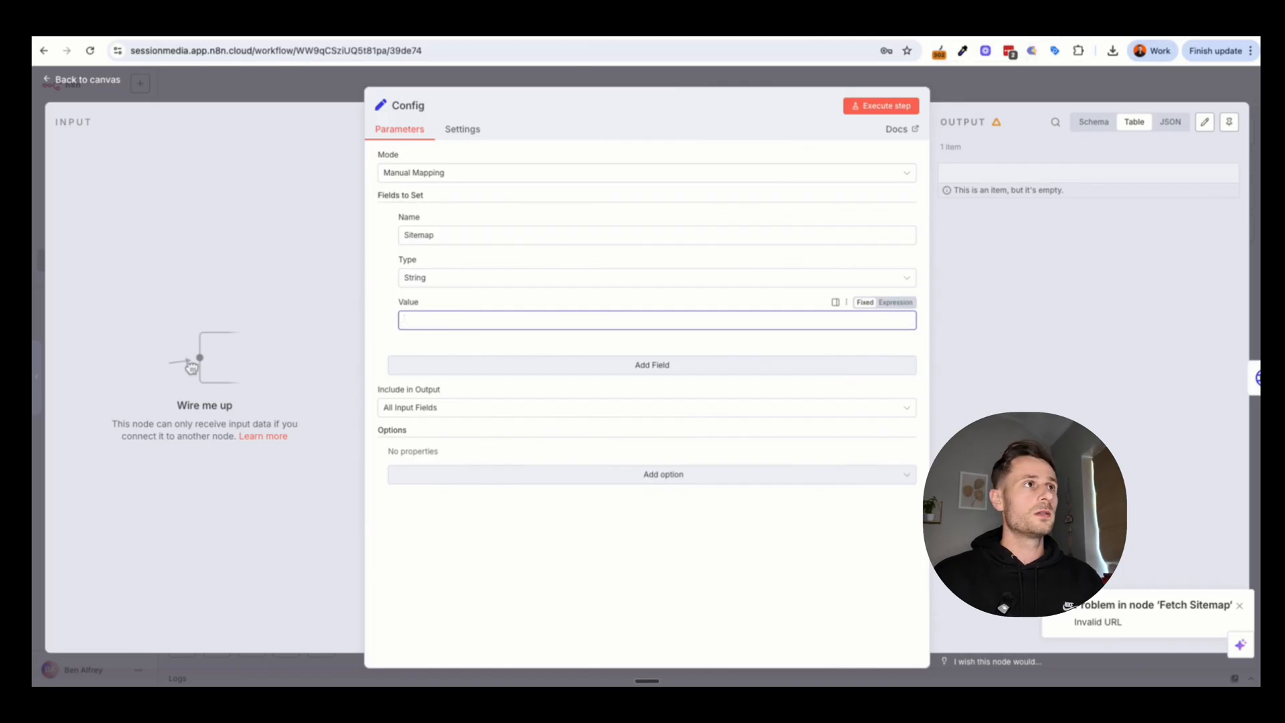
# Step: Copy the session-media.com/post-sitemap.xml address into the Sitemap field's value, execute the Config node, check its output and return to the canvas
pyautogui.click(1031, 33)
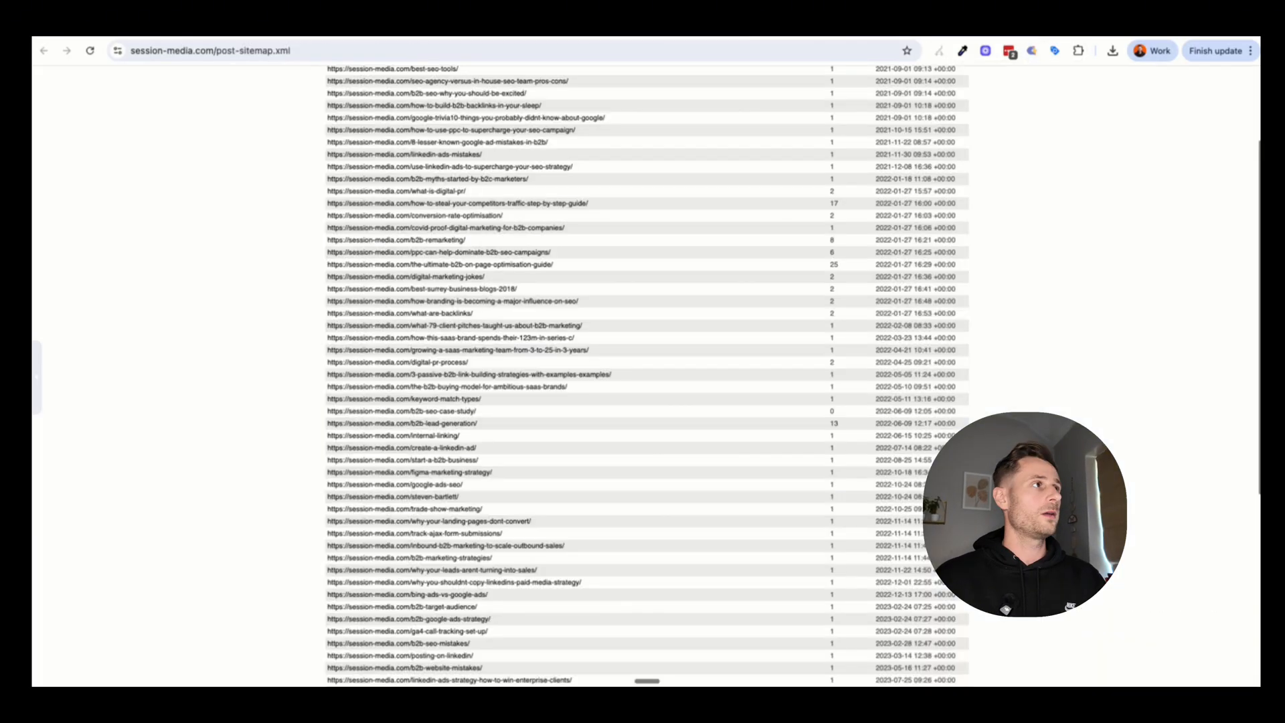
pyautogui.click(369, 47)
pyautogui.hotkey('ctrl', 'c')
pyautogui.click(229, 33)
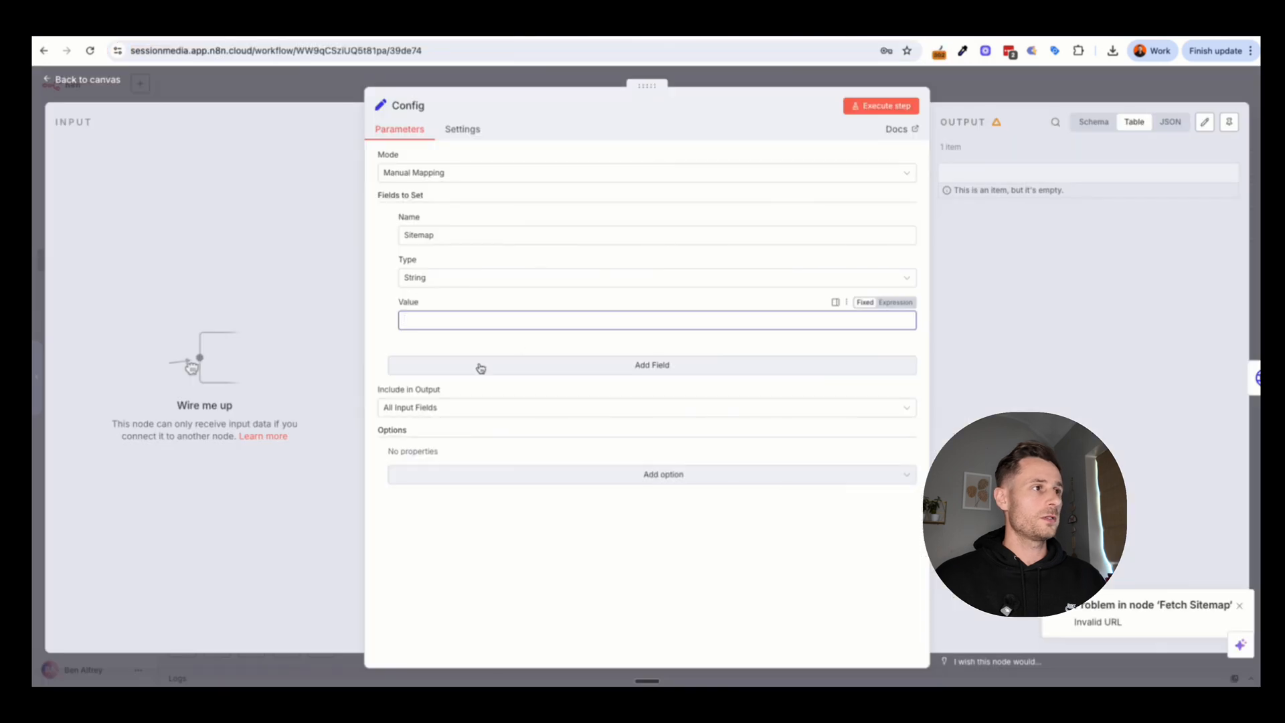
pyautogui.hotkey('ctrl', 'v')
pyautogui.click(905, 105)
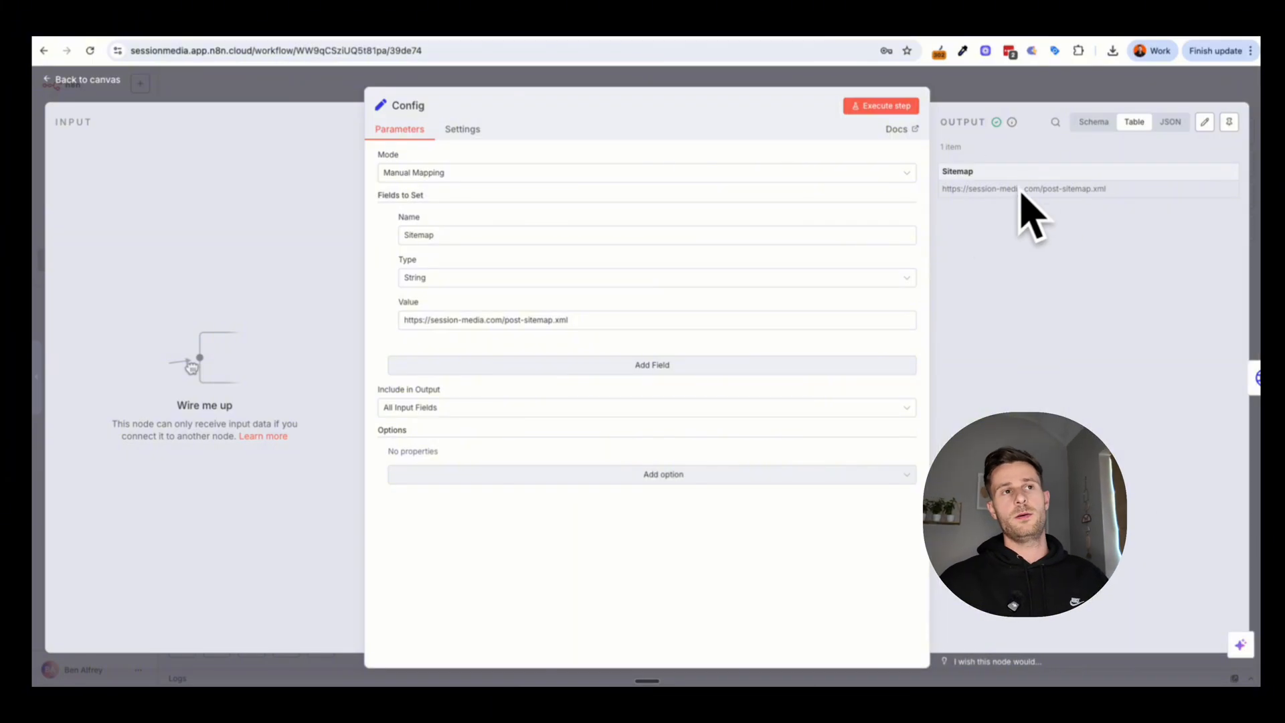
pyautogui.moveTo(1111, 189); pyautogui.dragTo(960, 192)
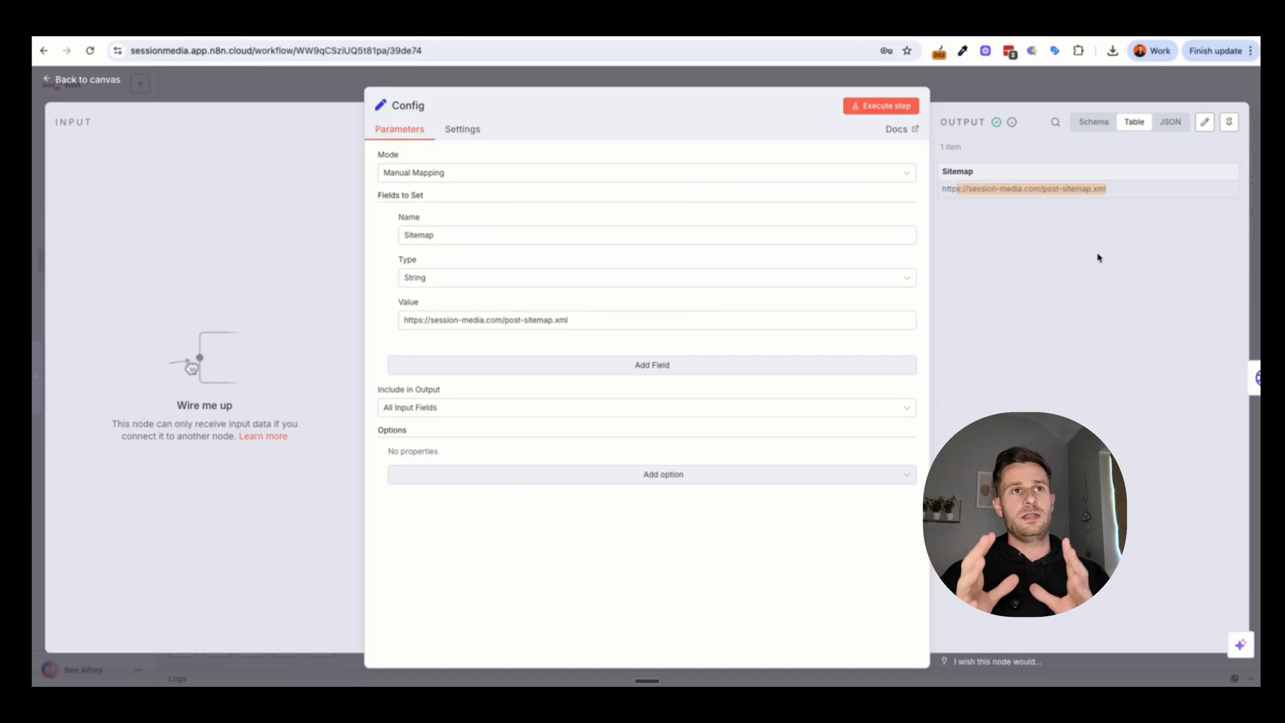
pyautogui.click(1065, 100)
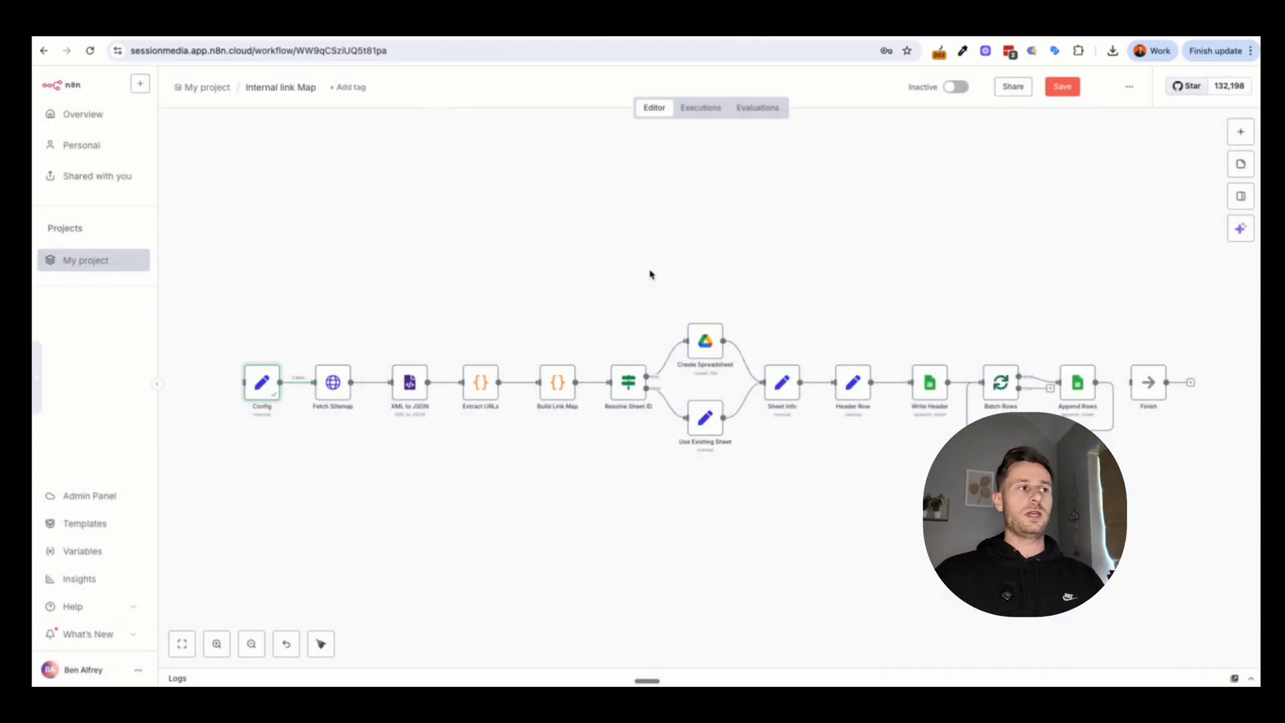
# Step: Execute the Fetch Sitemap node and inspect the sitemap_url expression in its URL setting
pyautogui.doubleClick(332, 382)
pyautogui.click(889, 107)
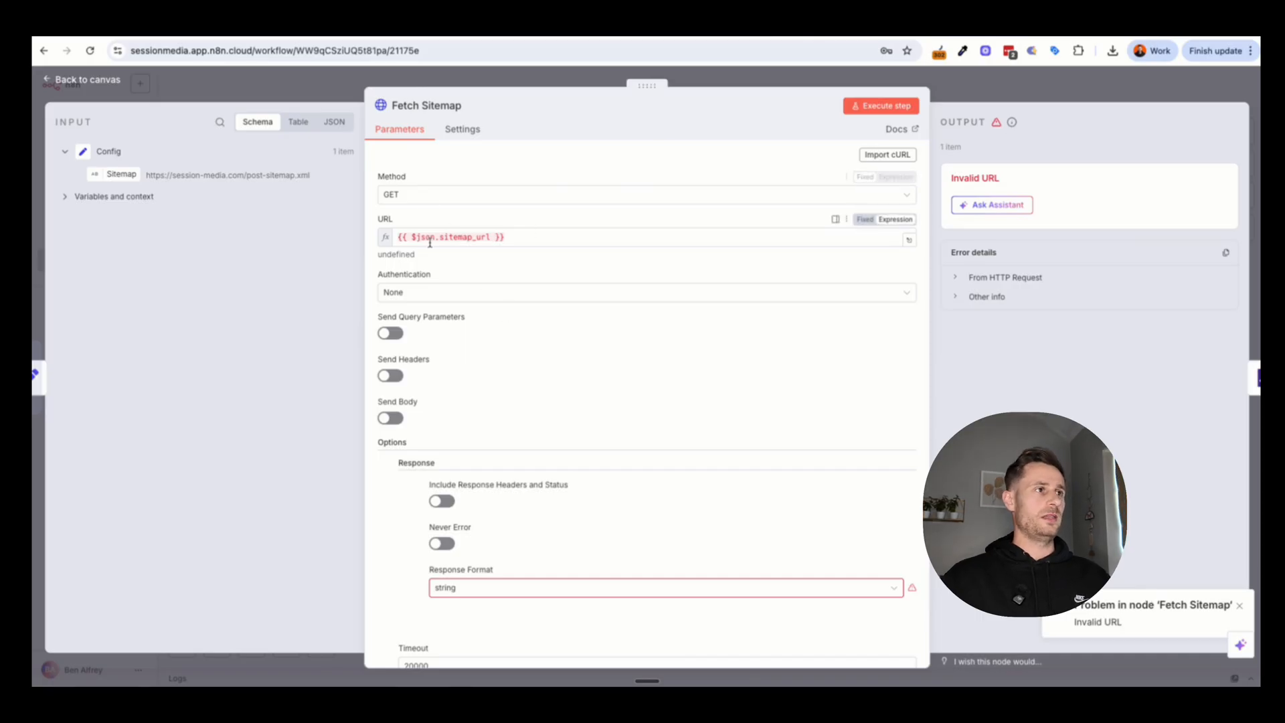
pyautogui.moveTo(537, 237); pyautogui.dragTo(447, 238)
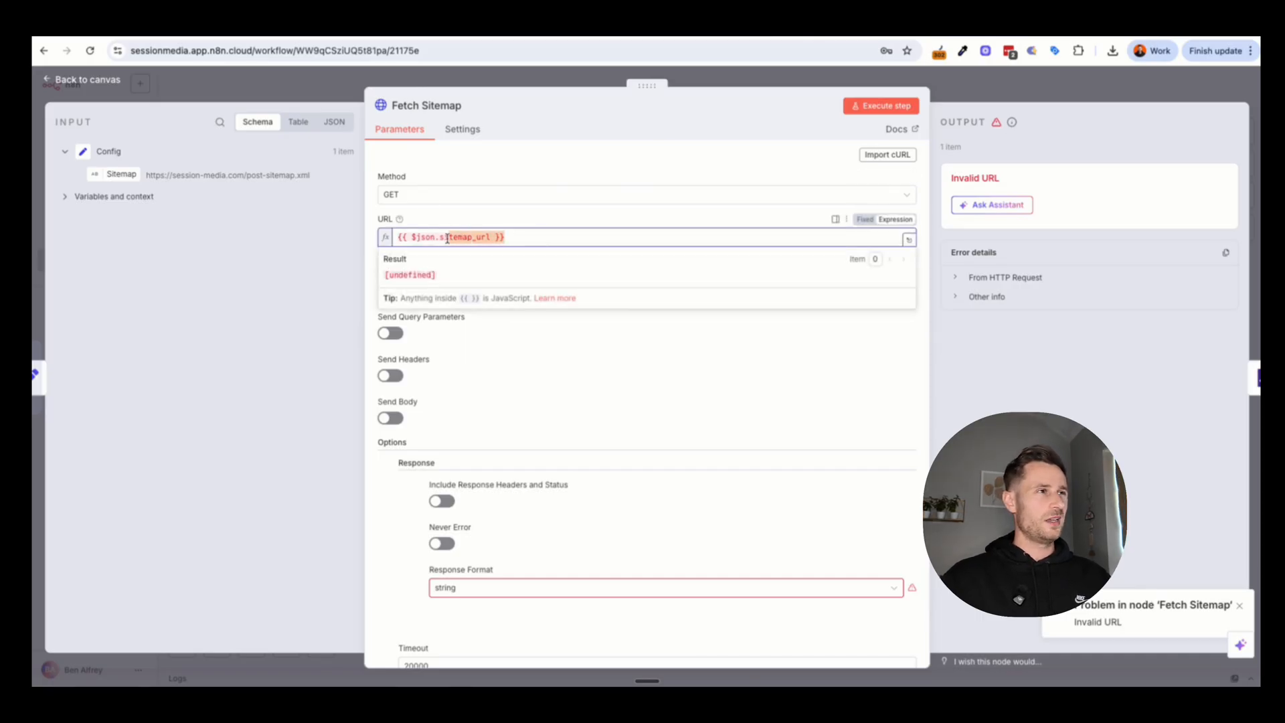
pyautogui.click(511, 217)
# Step: Capture a screenshot of the Fetch Sitemap error and send it to ChatGPT with the message "Execute sitemap node"
pyautogui.press('shift+super+4')
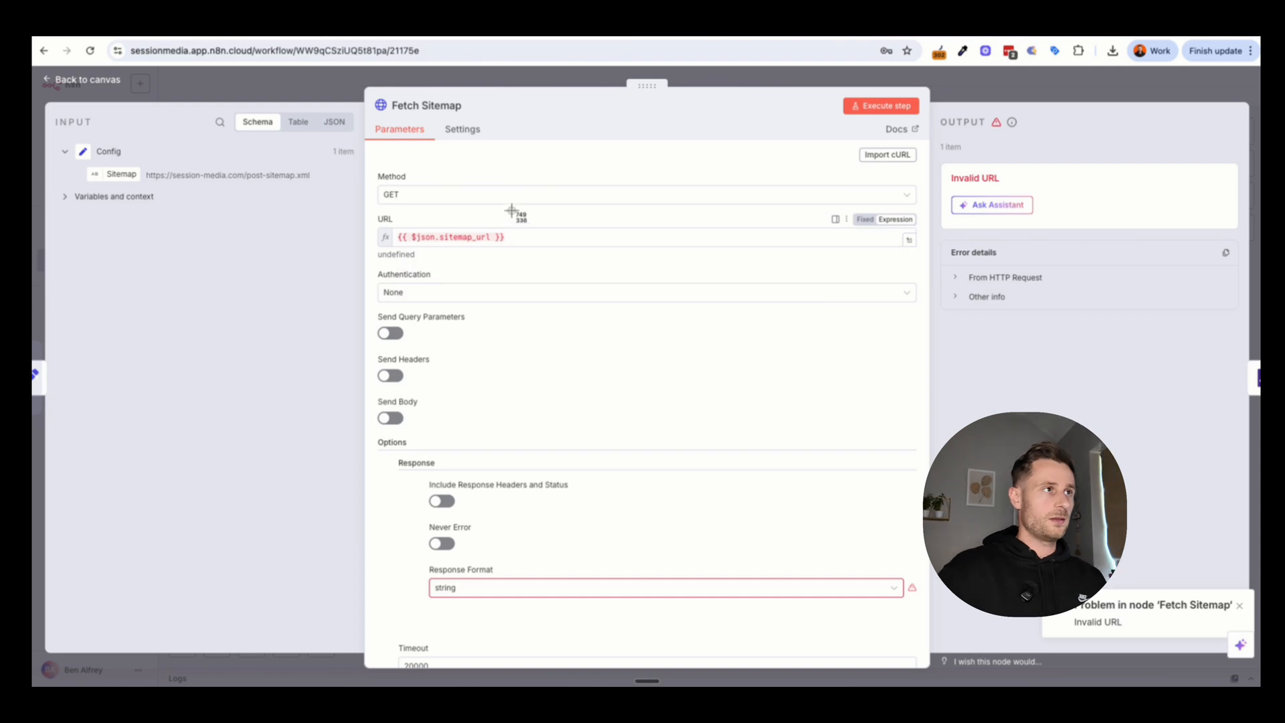
pyautogui.moveTo(352, 80); pyautogui.dragTo(1258, 685)
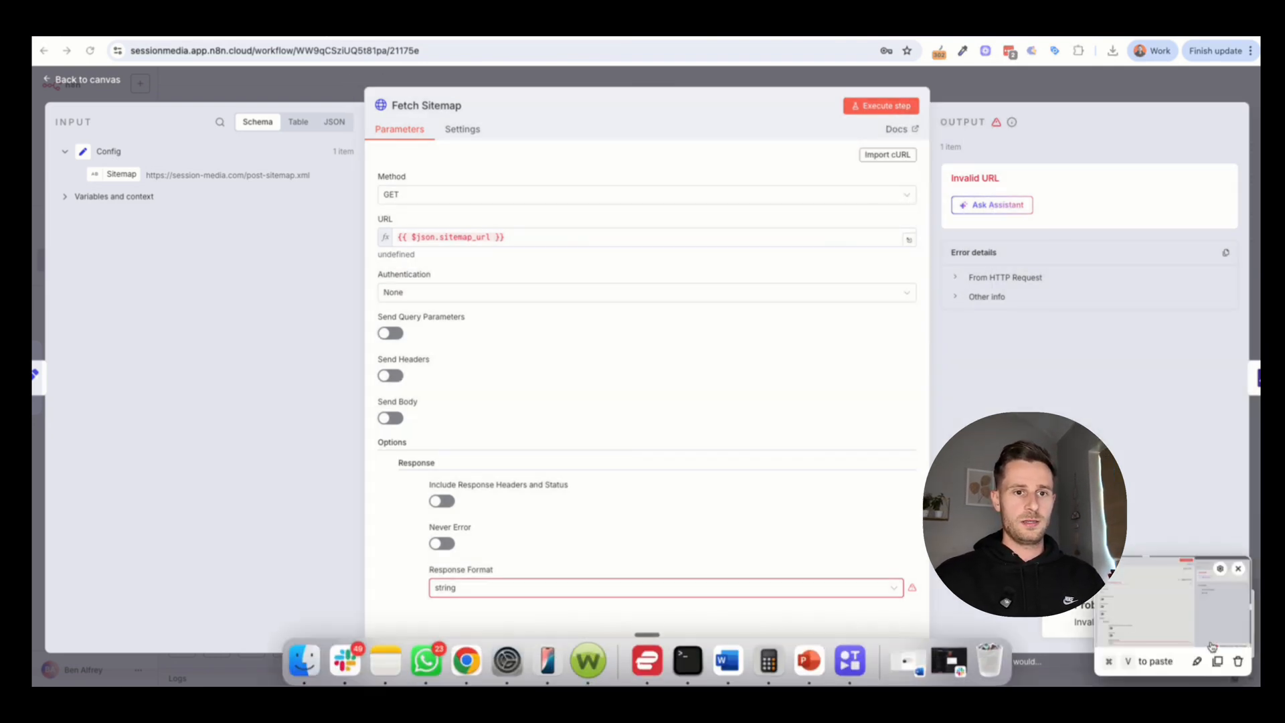
pyautogui.click(1218, 662)
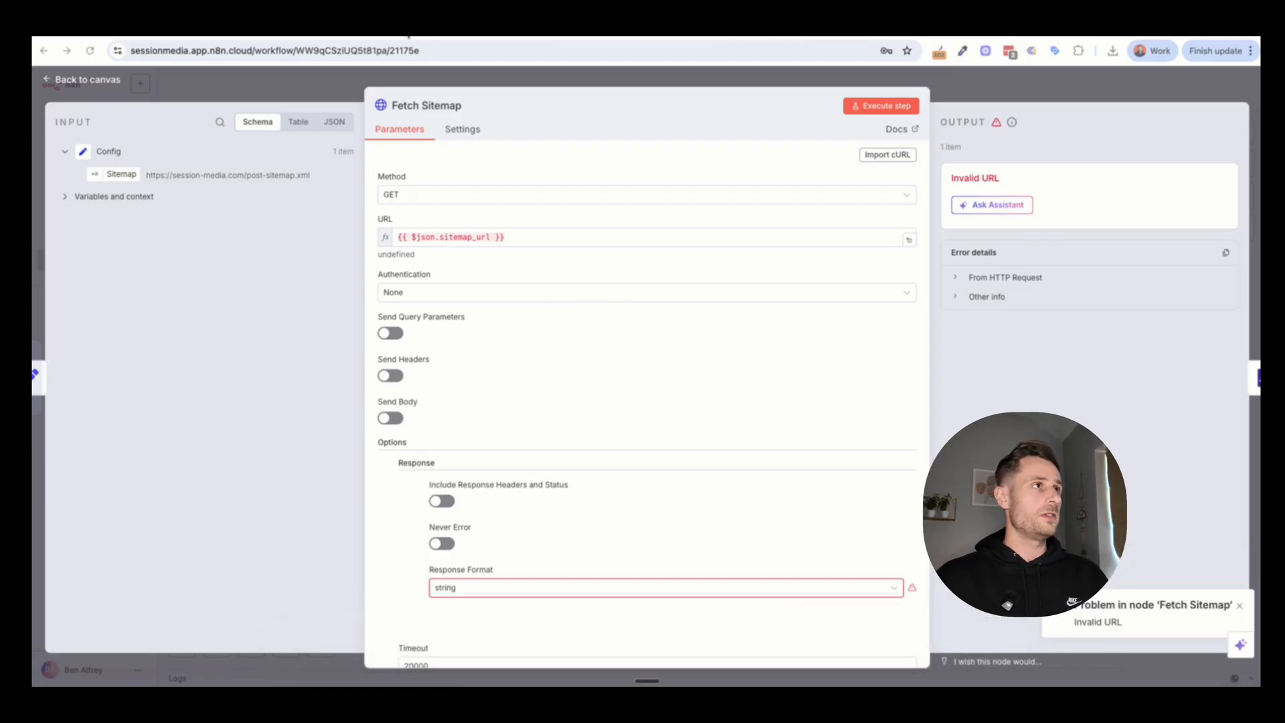
pyautogui.hotkey('ctrl', 'Tab')
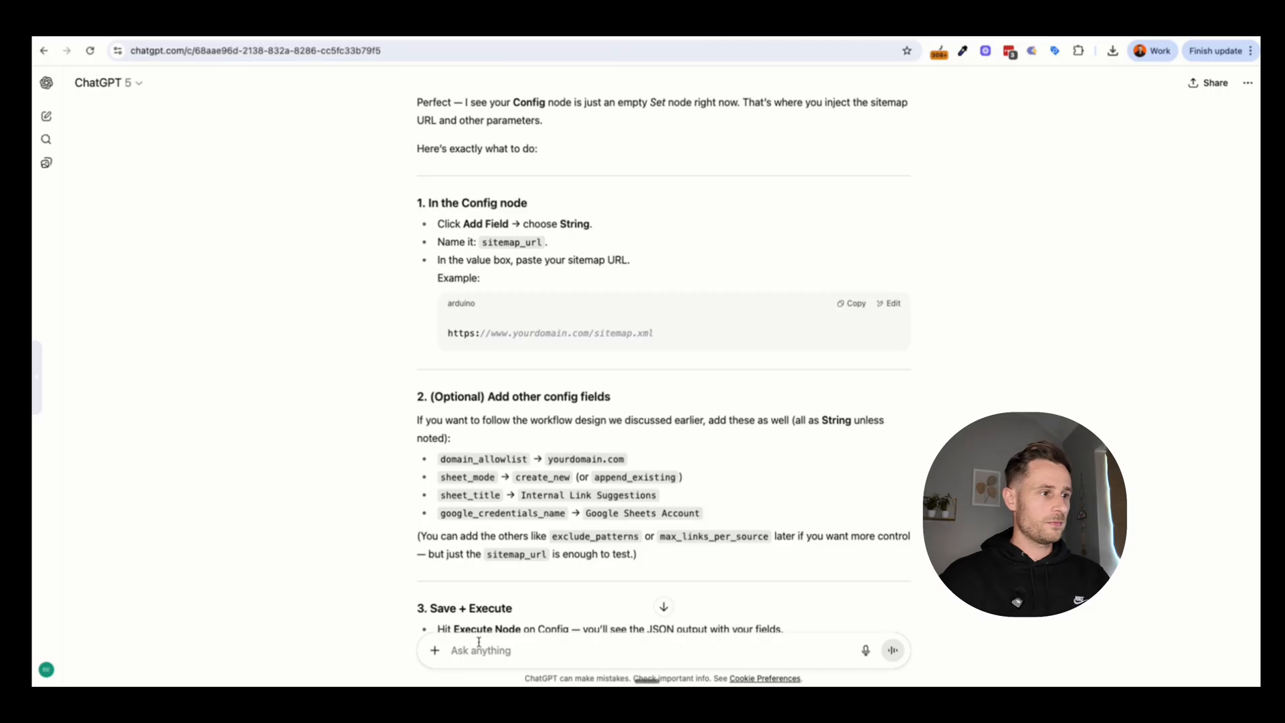
pyautogui.write('Execute si')
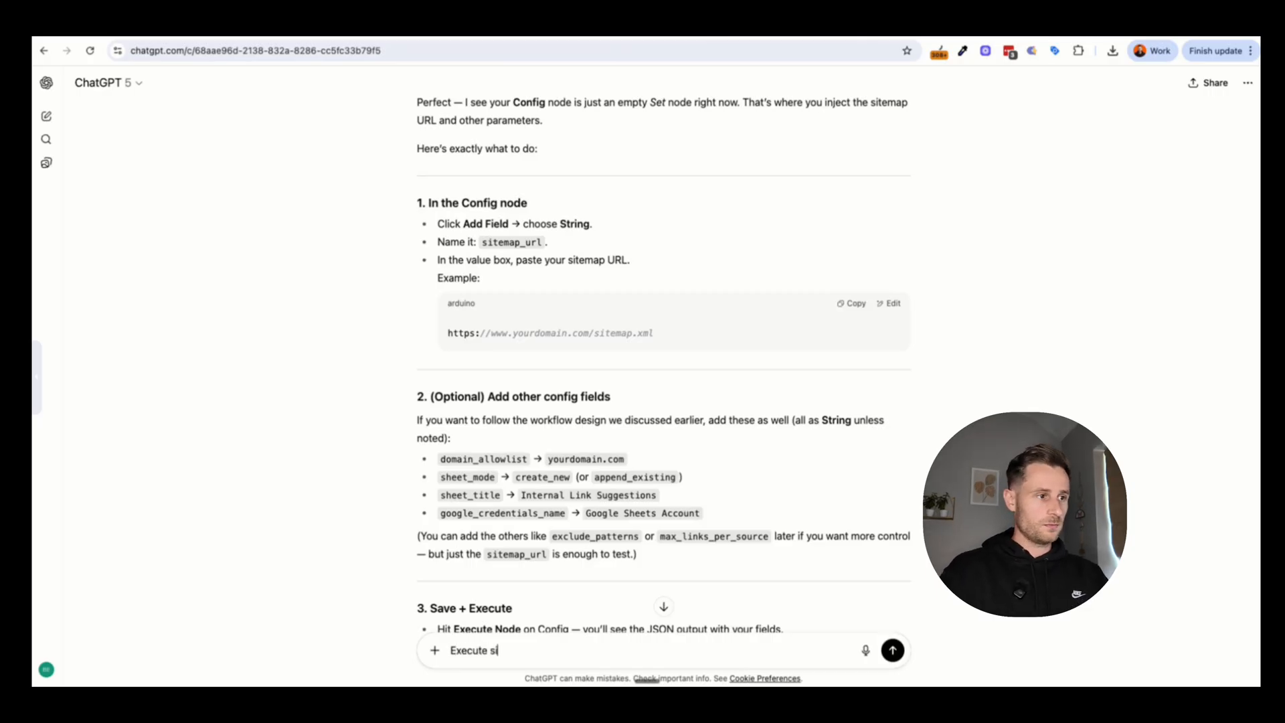
pyautogui.write('temap node')
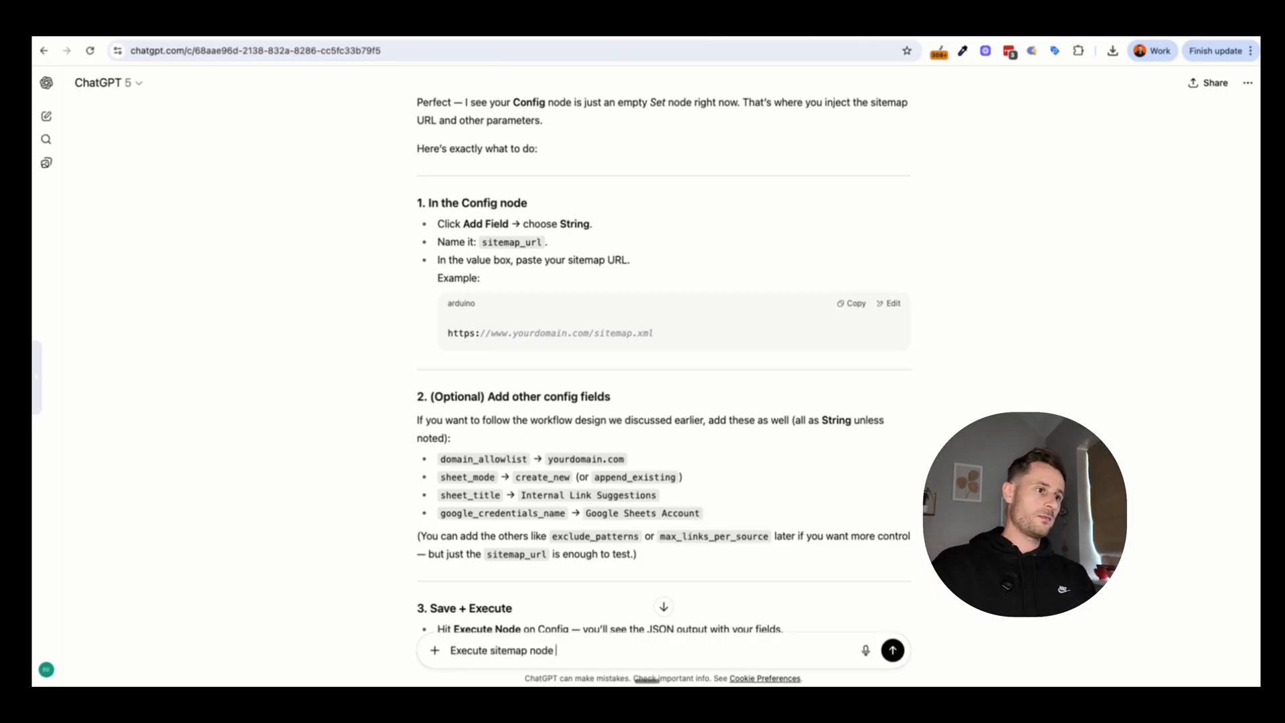
pyautogui.hotkey('ctrl', 'v')
pyautogui.press('Return')
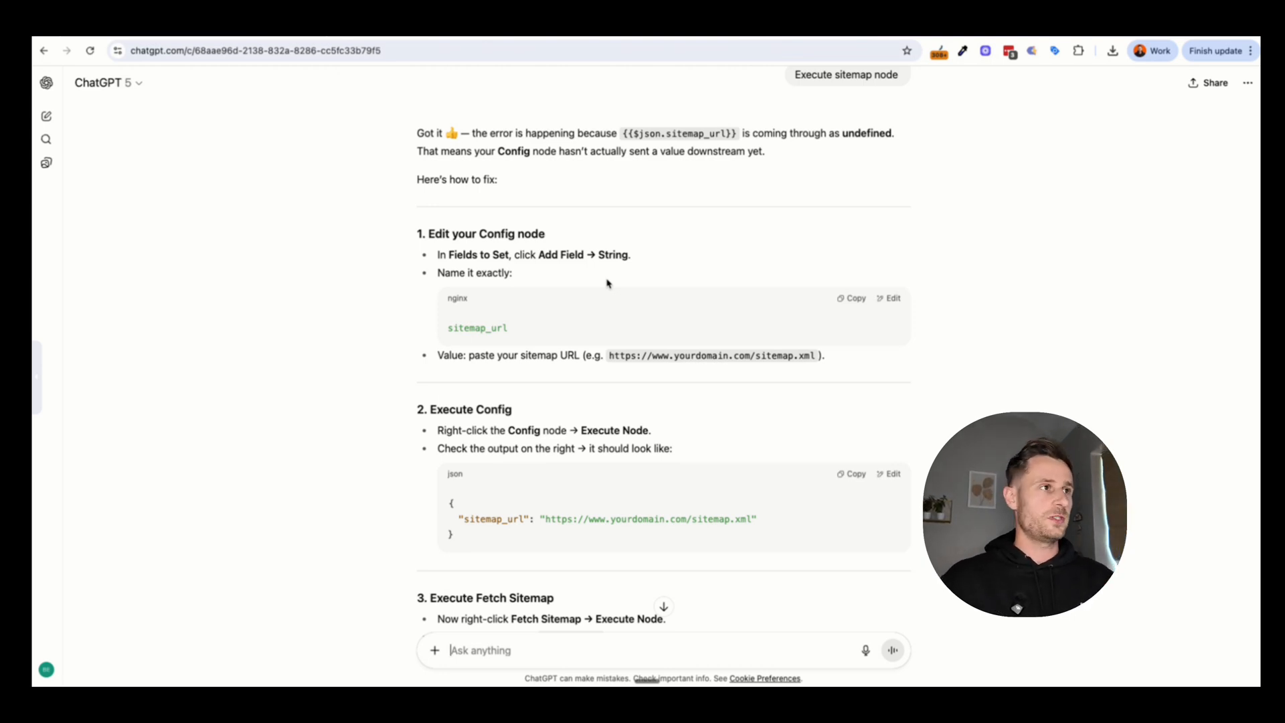
# Step: Read ChatGPT's fix for the Config node and copy the exact field name sitemap_url
pyautogui.moveTo(424, 233); pyautogui.dragTo(467, 236)
pyautogui.click(549, 244)
pyautogui.click(466, 237)
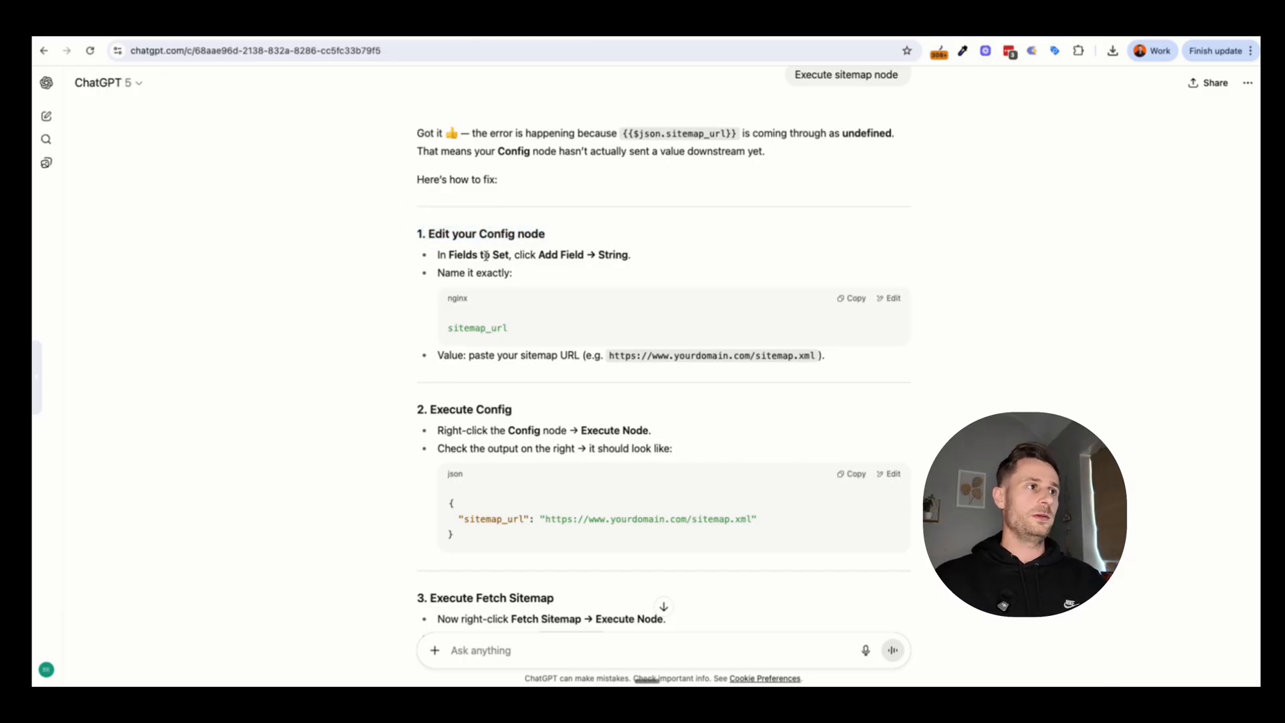
pyautogui.click(853, 298)
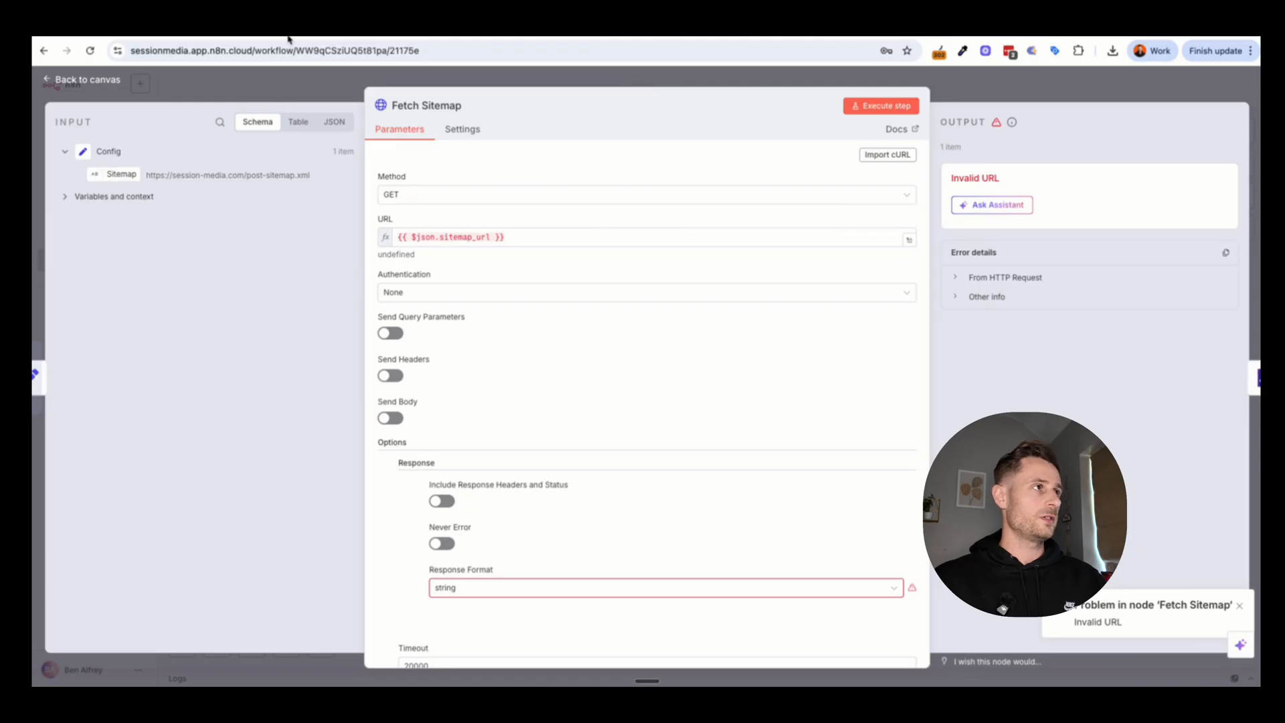
# Step: Rename the Config node's Sitemap field to sitemap_url as an expression, execute the node, and return to ChatGPT's instructions
pyautogui.click(272, 100)
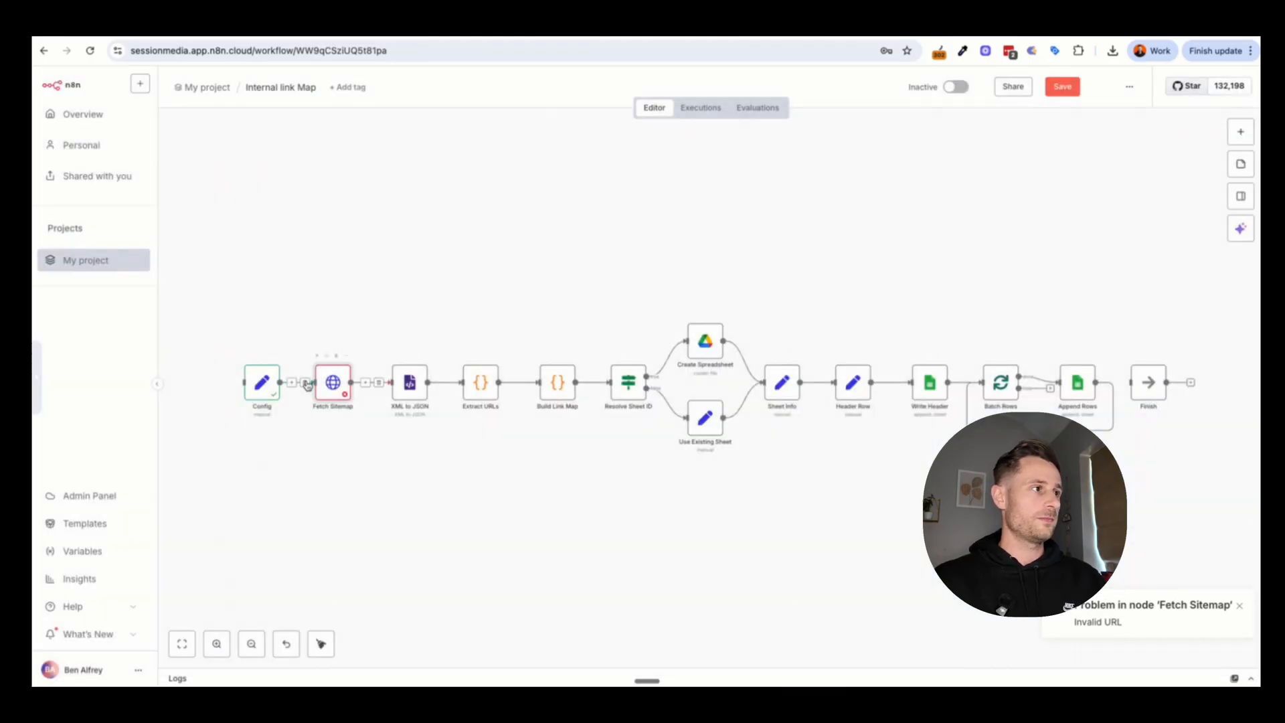
pyautogui.doubleClick(261, 379)
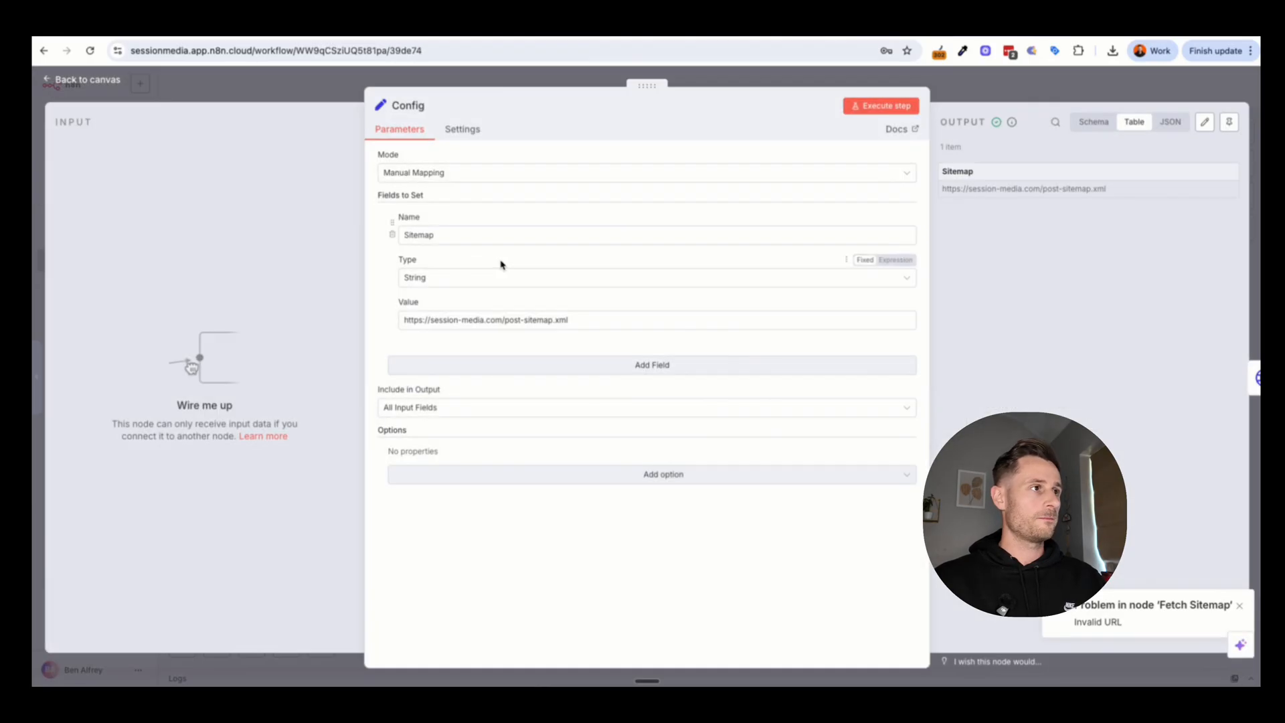
pyautogui.doubleClick(450, 235)
pyautogui.write('sitemap_url')
pyautogui.click(893, 217)
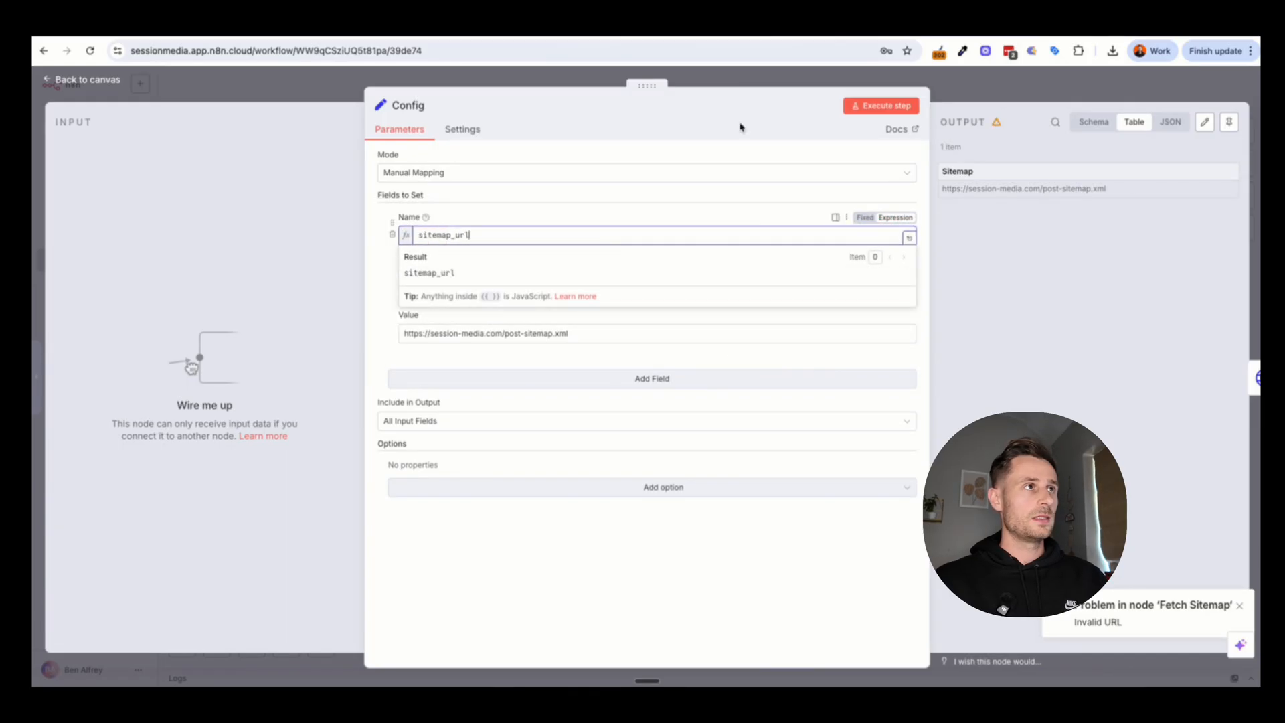
pyautogui.click(439, 223)
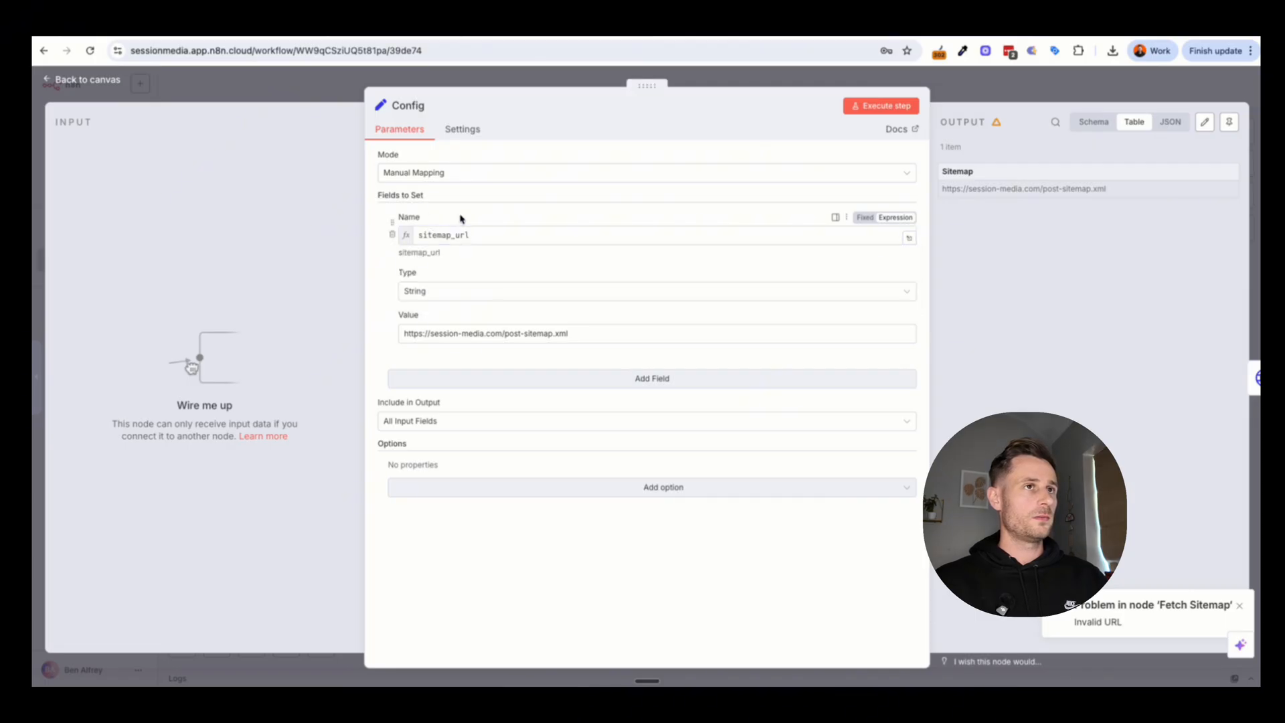
pyautogui.click(881, 106)
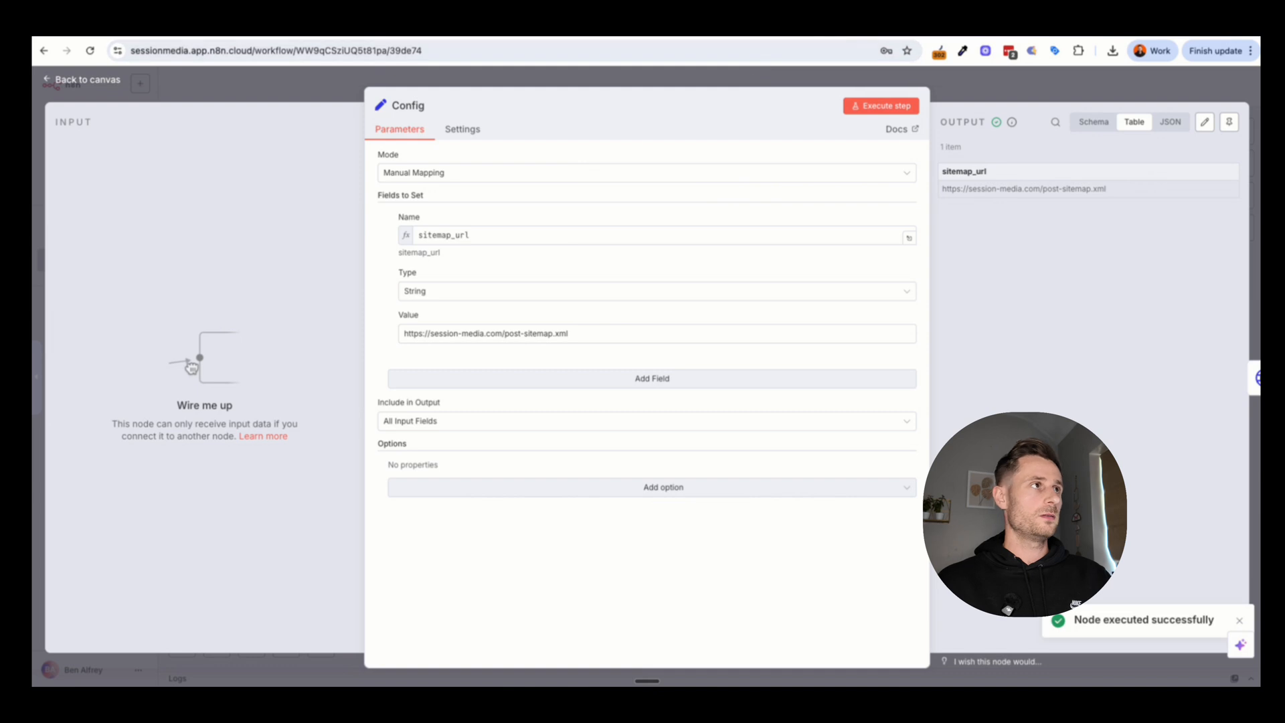
pyautogui.click(516, 27)
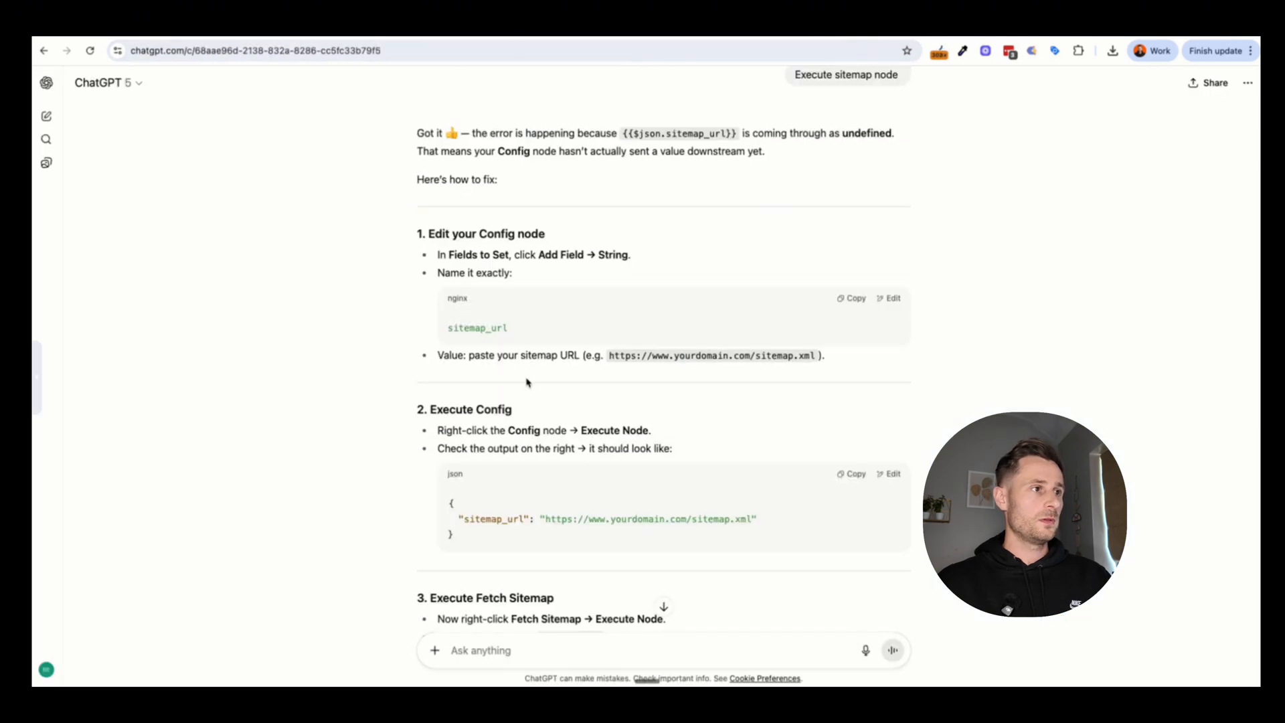
# Step: Compare the Config node's JSON output with the sitemap_url example in ChatGPT's instructions, and read the Fetch Sitemap instructions
pyautogui.scroll(-3, 527, 382)
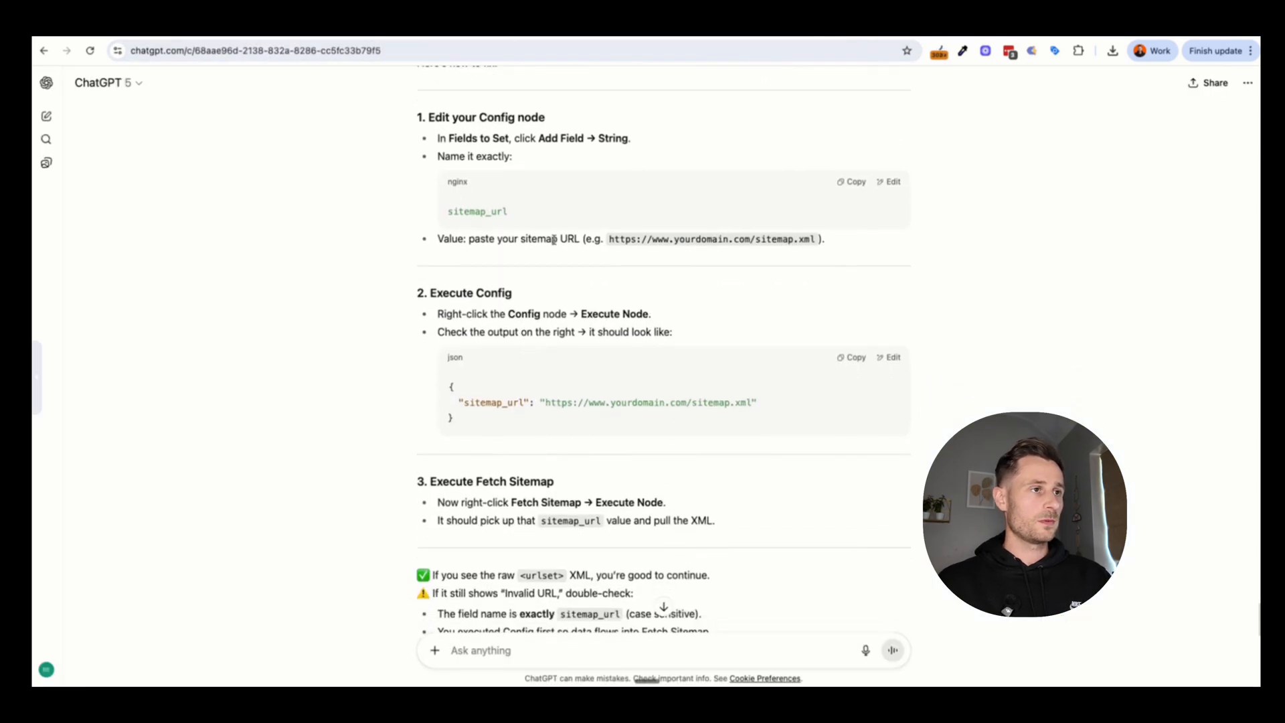
pyautogui.moveTo(490, 404); pyautogui.dragTo(589, 406)
pyautogui.scroll(-3, 589, 406)
pyautogui.click(501, 27)
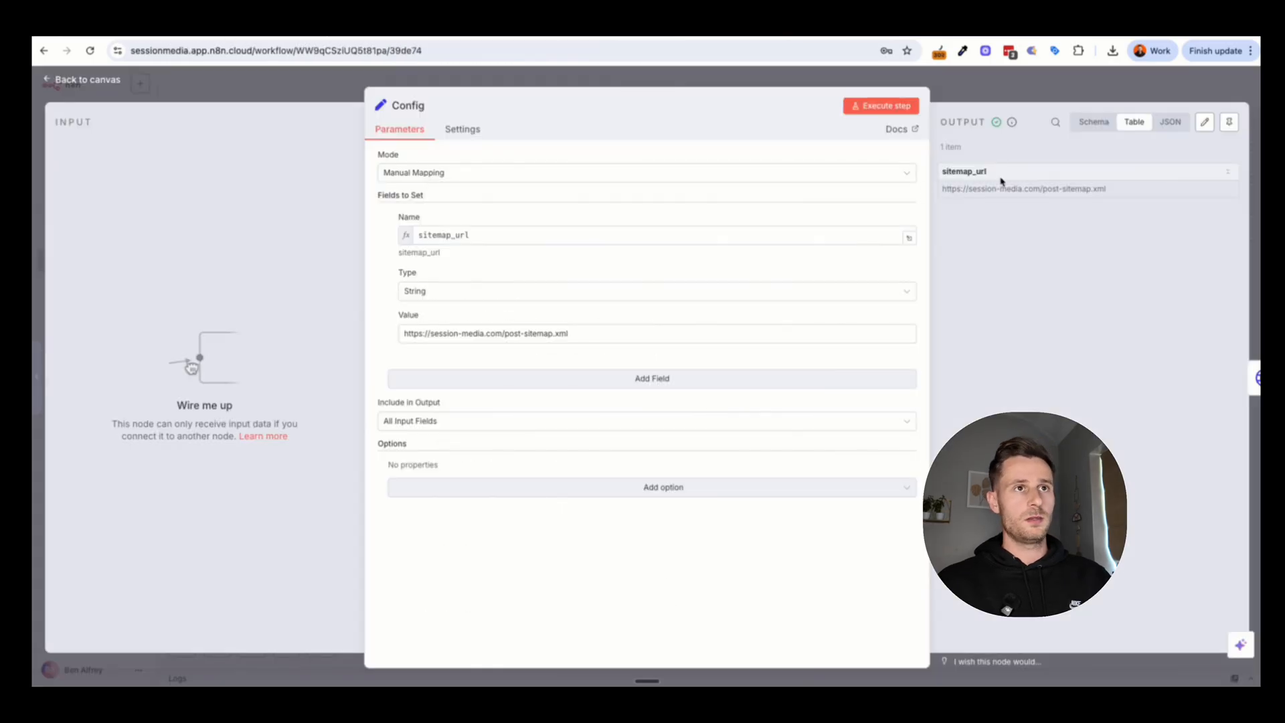
pyautogui.click(1155, 131)
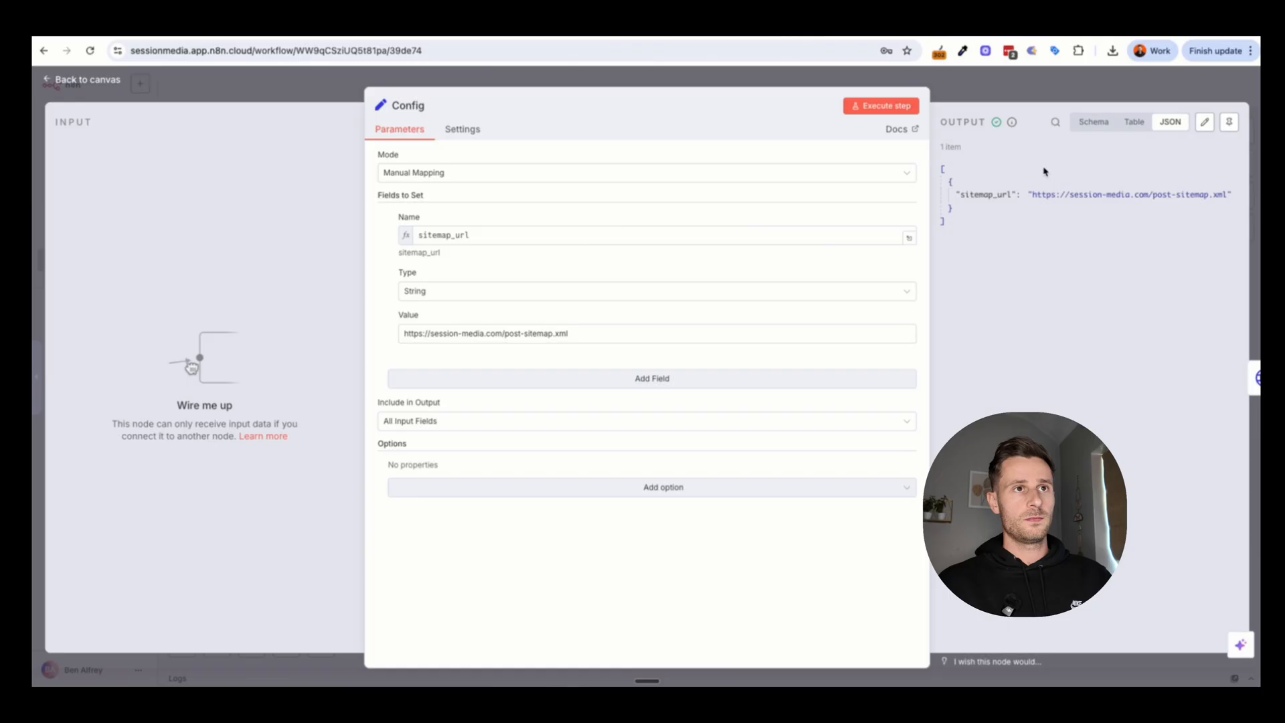
pyautogui.click(428, 27)
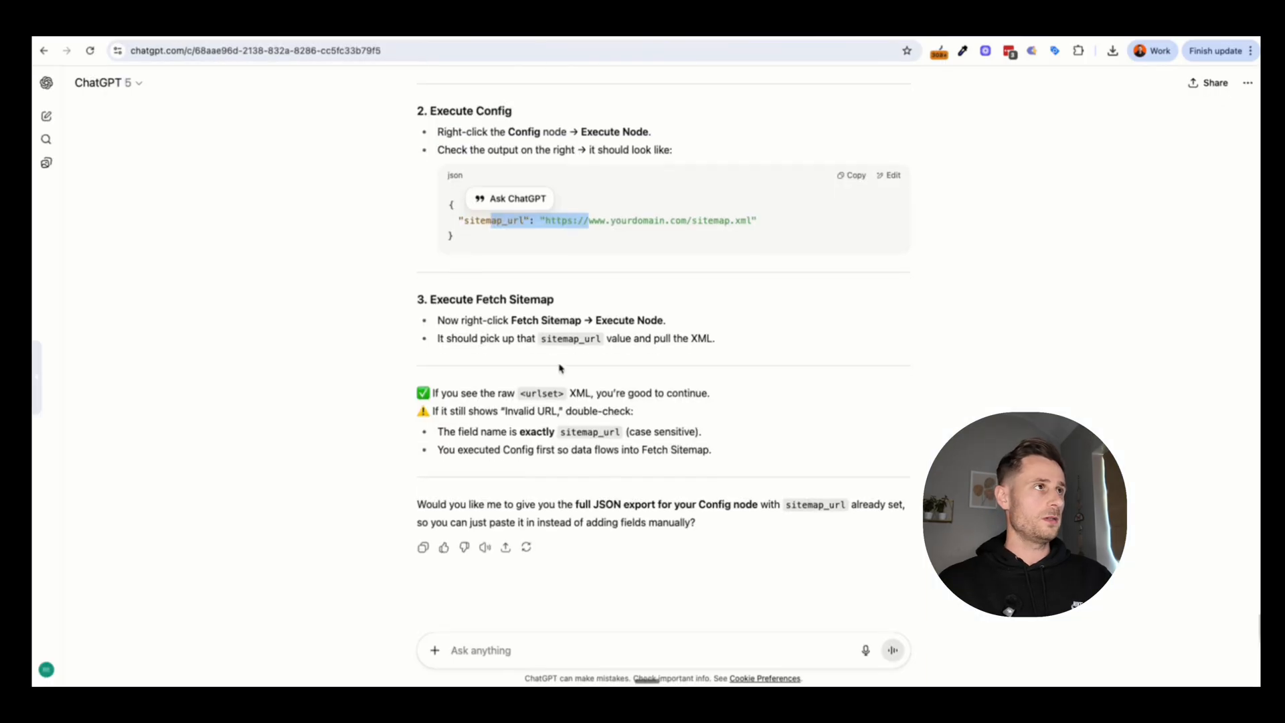
pyautogui.click(260, 33)
# Step: Close the Config node and pin its output data on the canvas
pyautogui.click(335, 89)
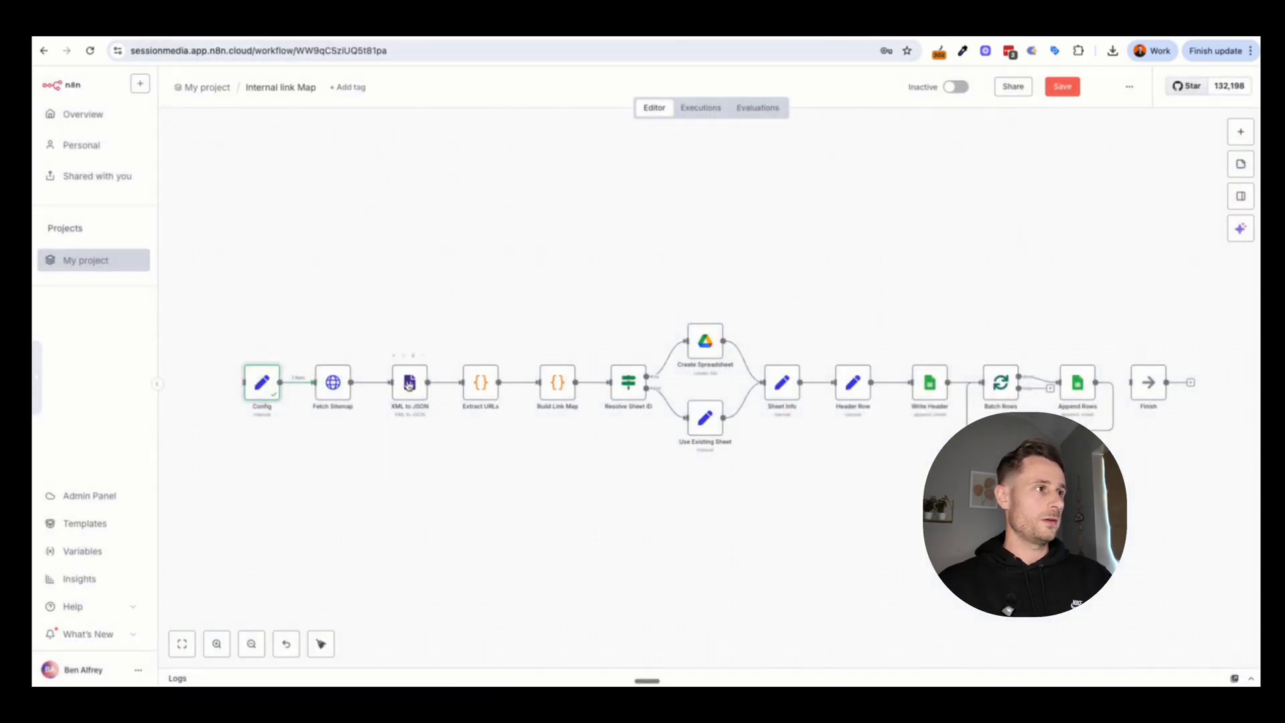
pyautogui.rightClick(273, 364)
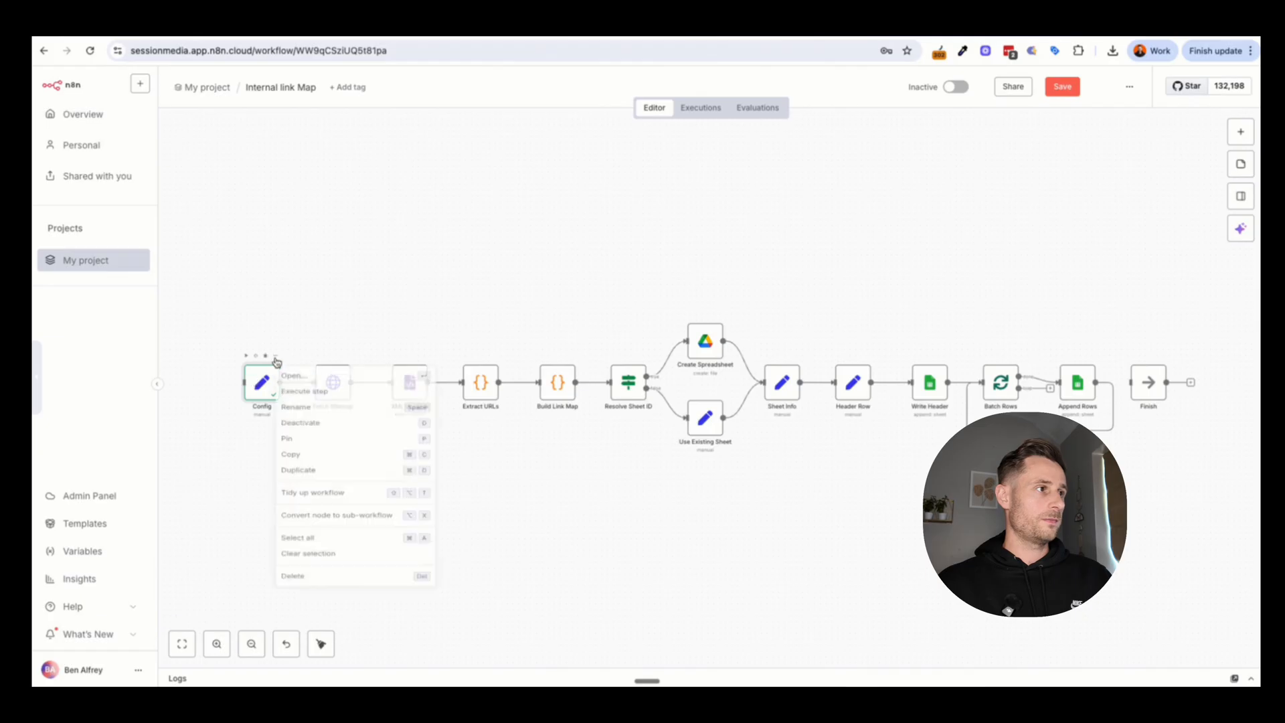
pyautogui.click(296, 455)
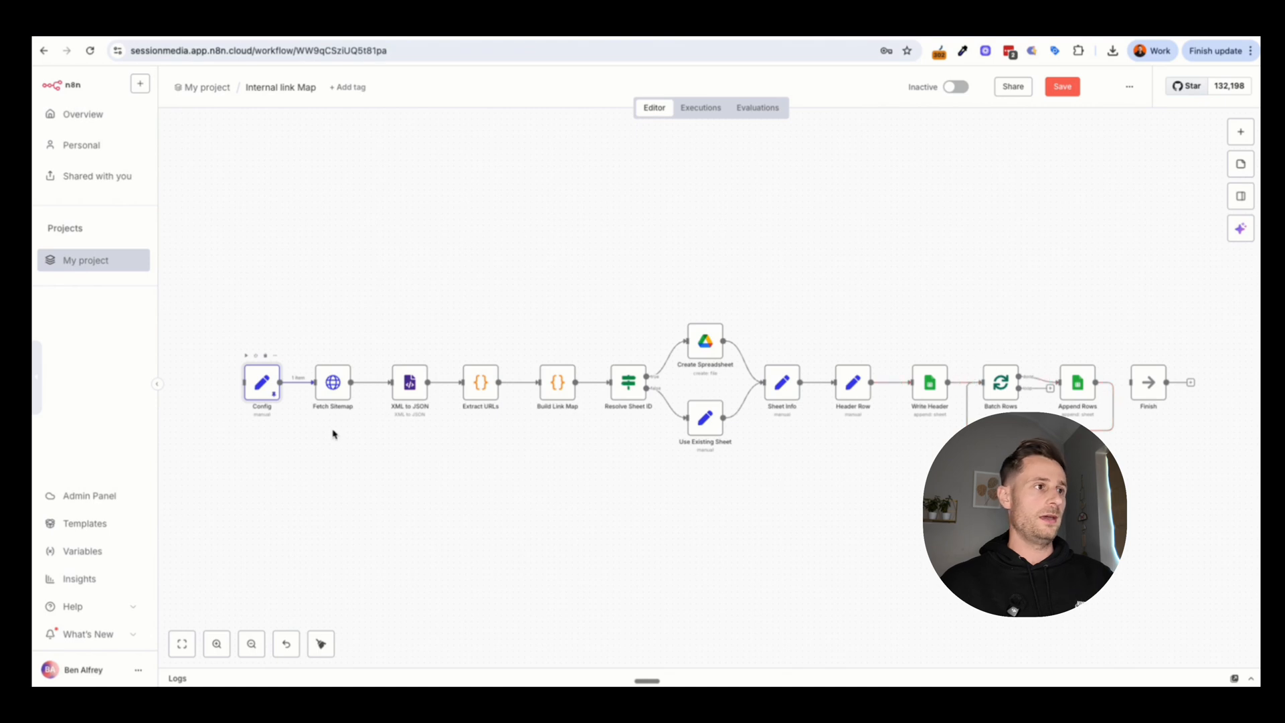
# Step: Execute the Fetch Sitemap node, check the sitemap XML it outputs, and pin that data
pyautogui.doubleClick(337, 387)
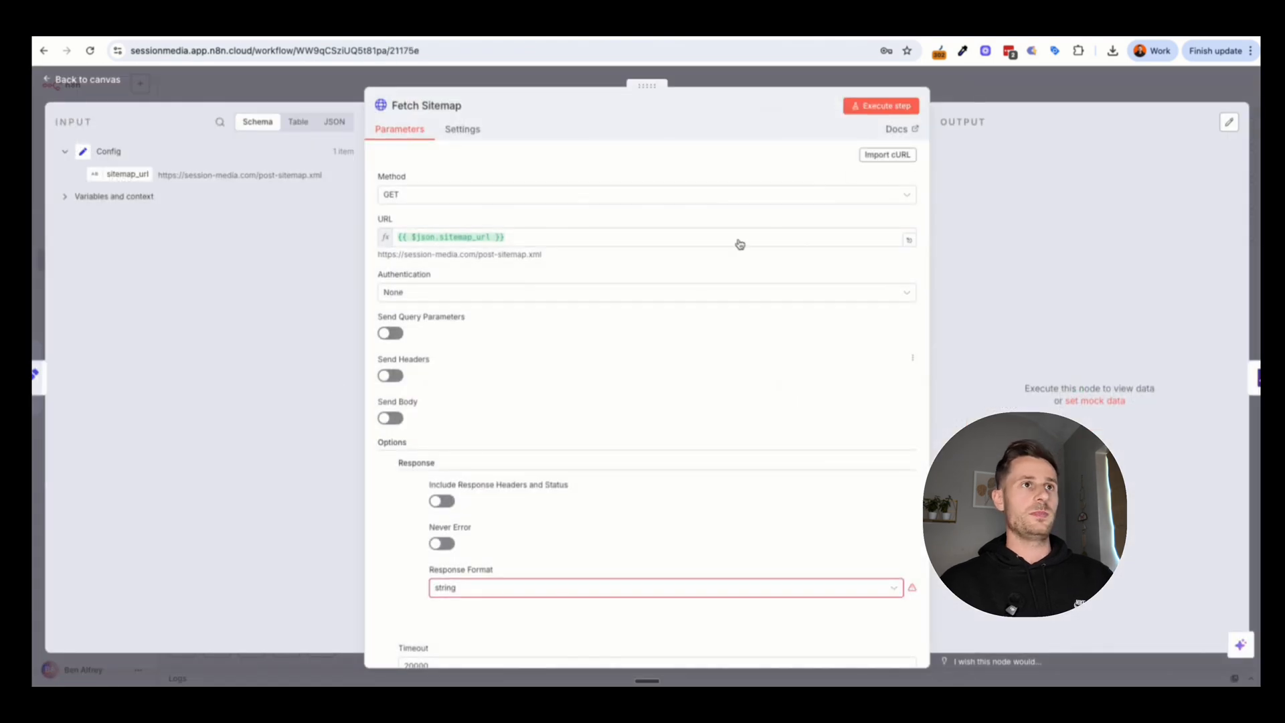
pyautogui.click(881, 106)
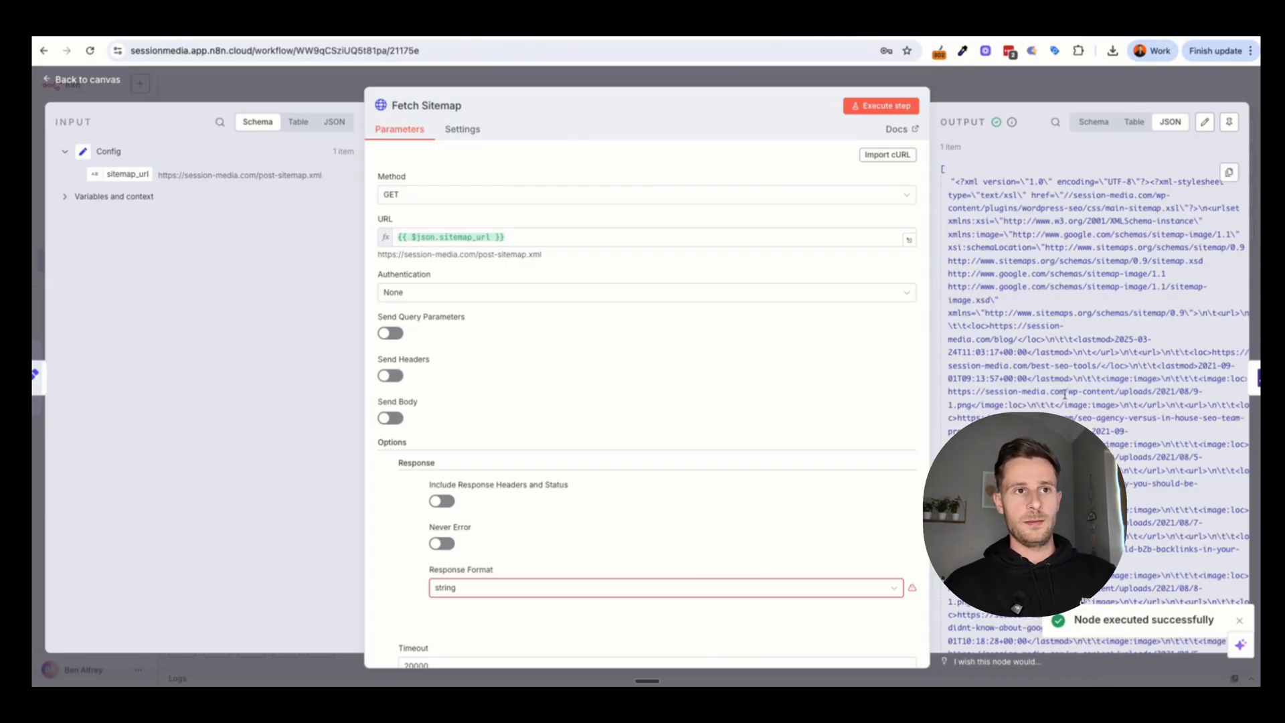
pyautogui.moveTo(951, 366); pyautogui.dragTo(1103, 366)
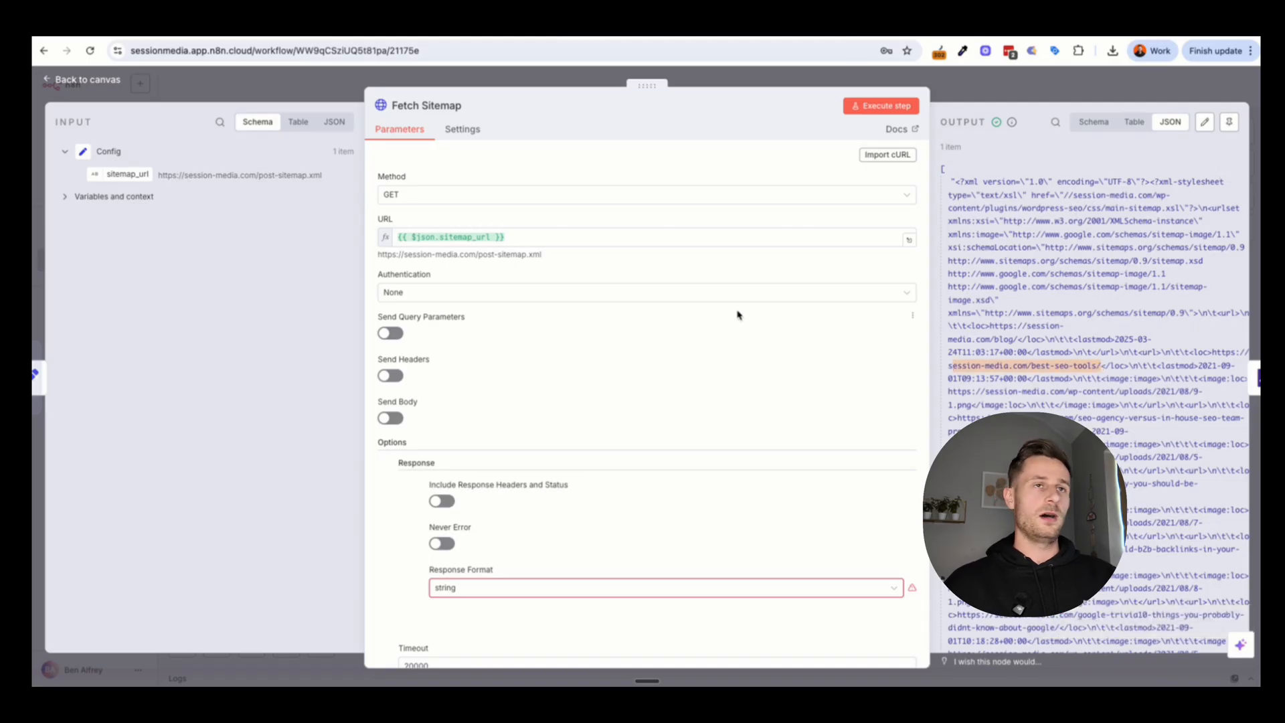
pyautogui.click(956, 87)
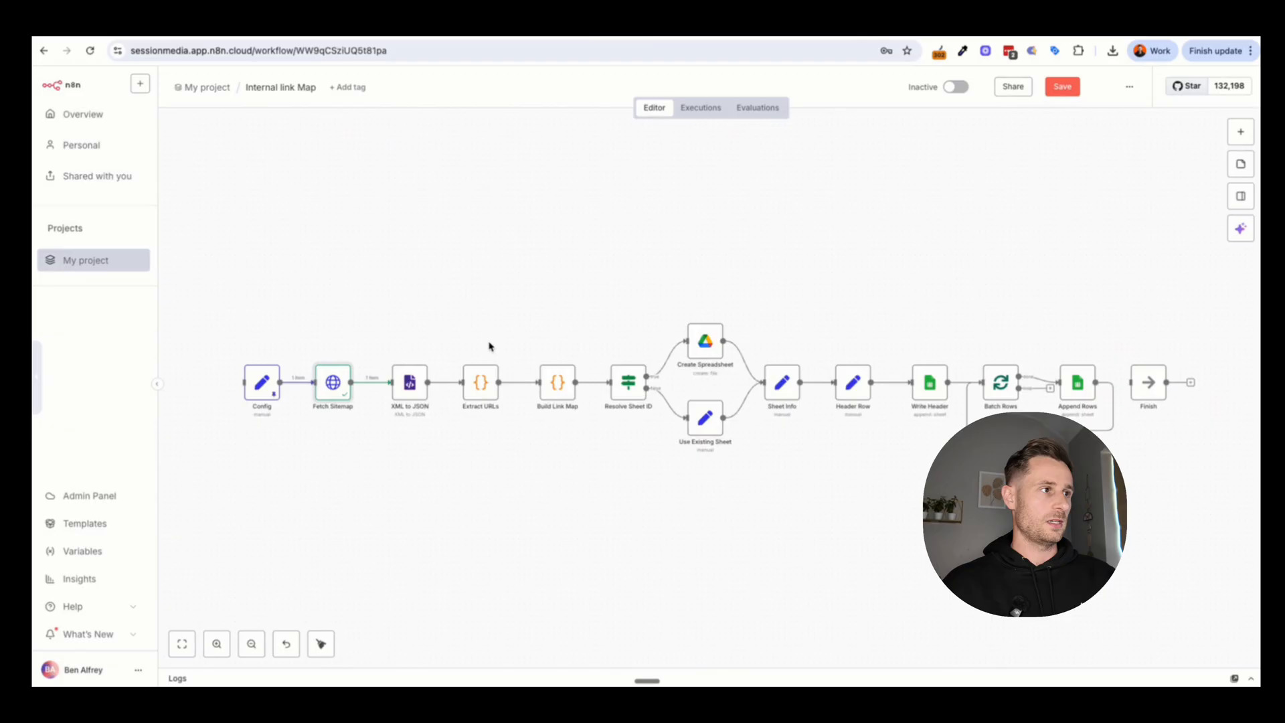
pyautogui.rightClick(346, 368)
pyautogui.click(386, 463)
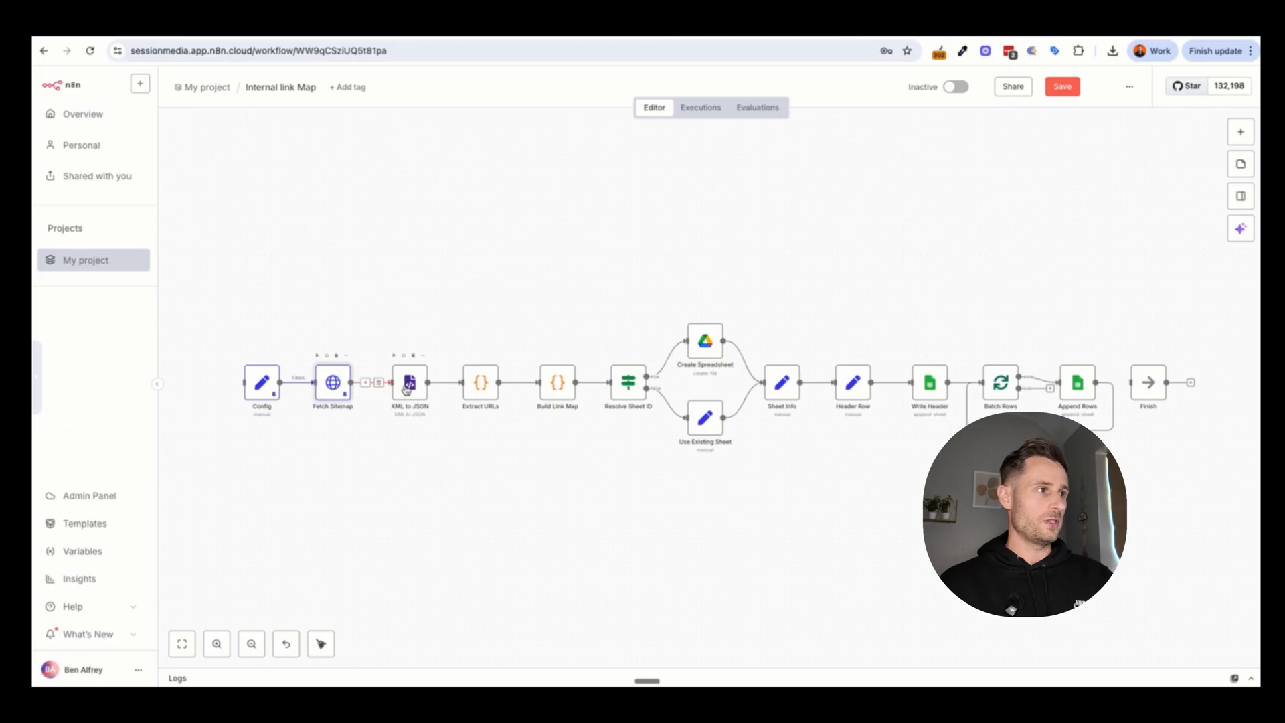
# Step: Execute the XML to JSON node and copy a screenshot of its error
pyautogui.doubleClick(410, 386)
pyautogui.click(870, 105)
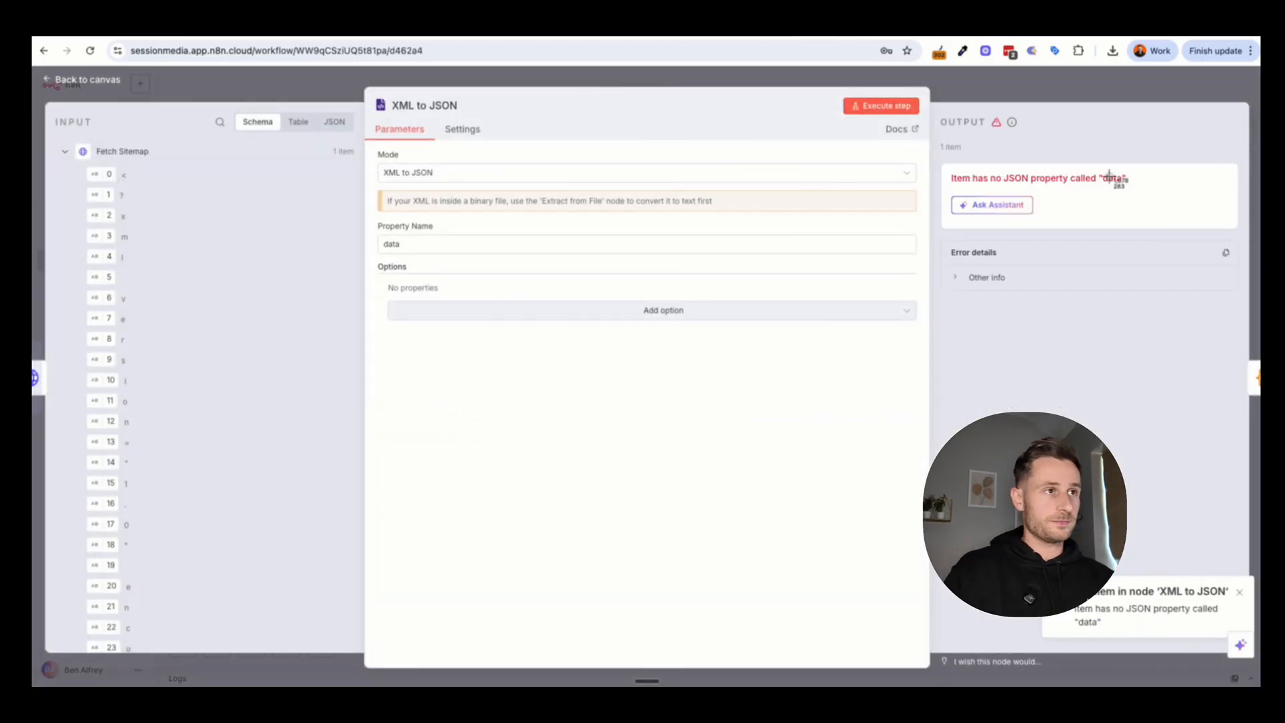
pyautogui.moveTo(334, 77); pyautogui.dragTo(1259, 683)
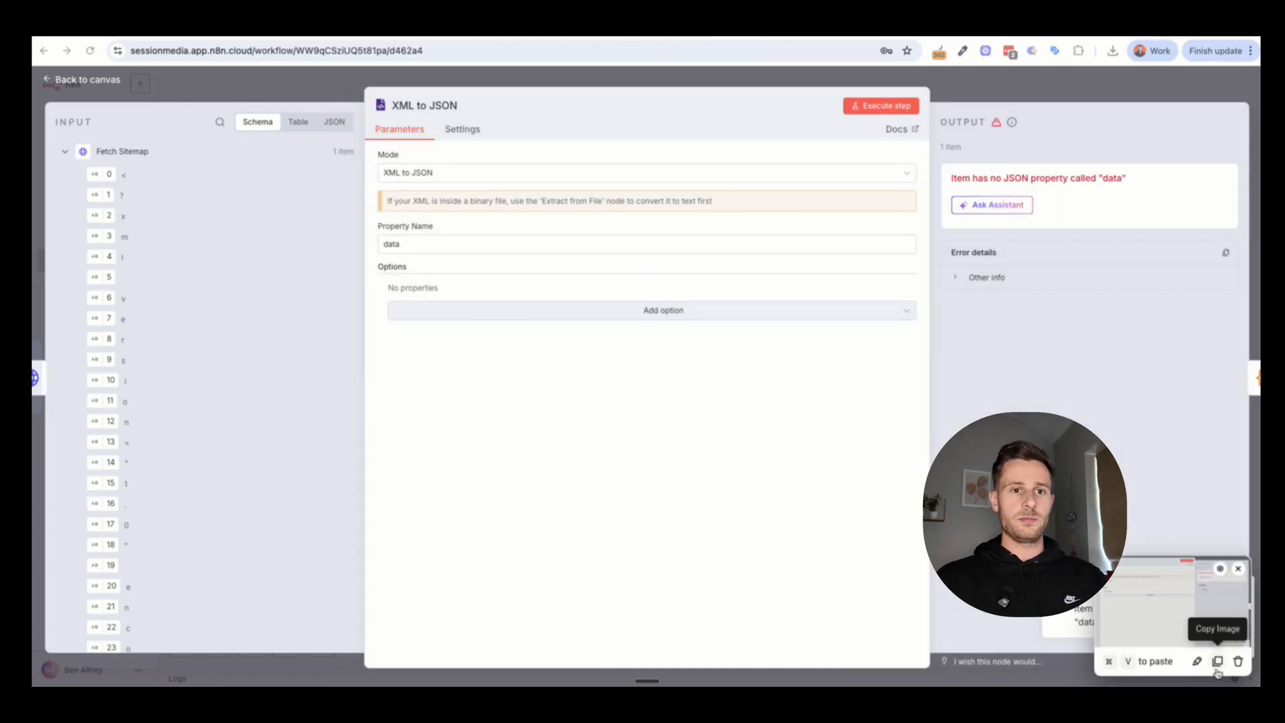
pyautogui.click(1218, 662)
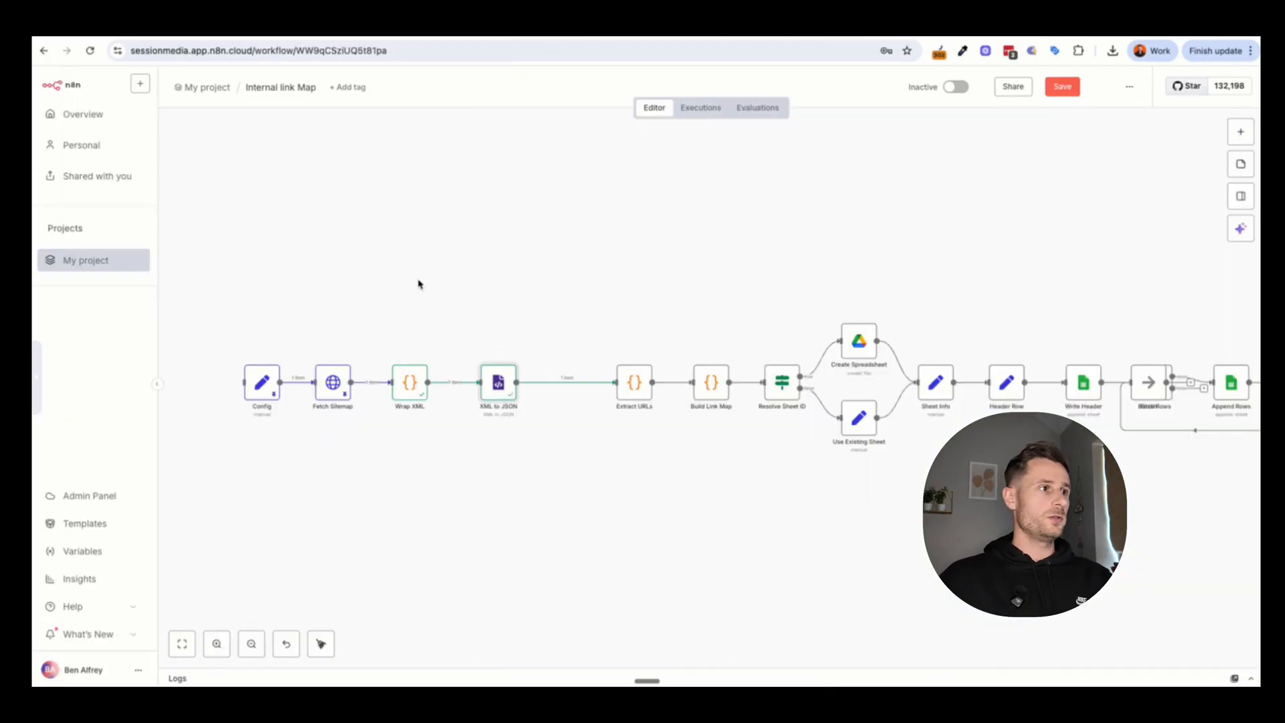
# Step: Review ChatGPT's instructions for adding a Wrap XML node between Fetch Sitemap and XML to JSON, comparing them with the workflow
pyautogui.click(533, 29)
pyautogui.scroll(20, 528, 251)
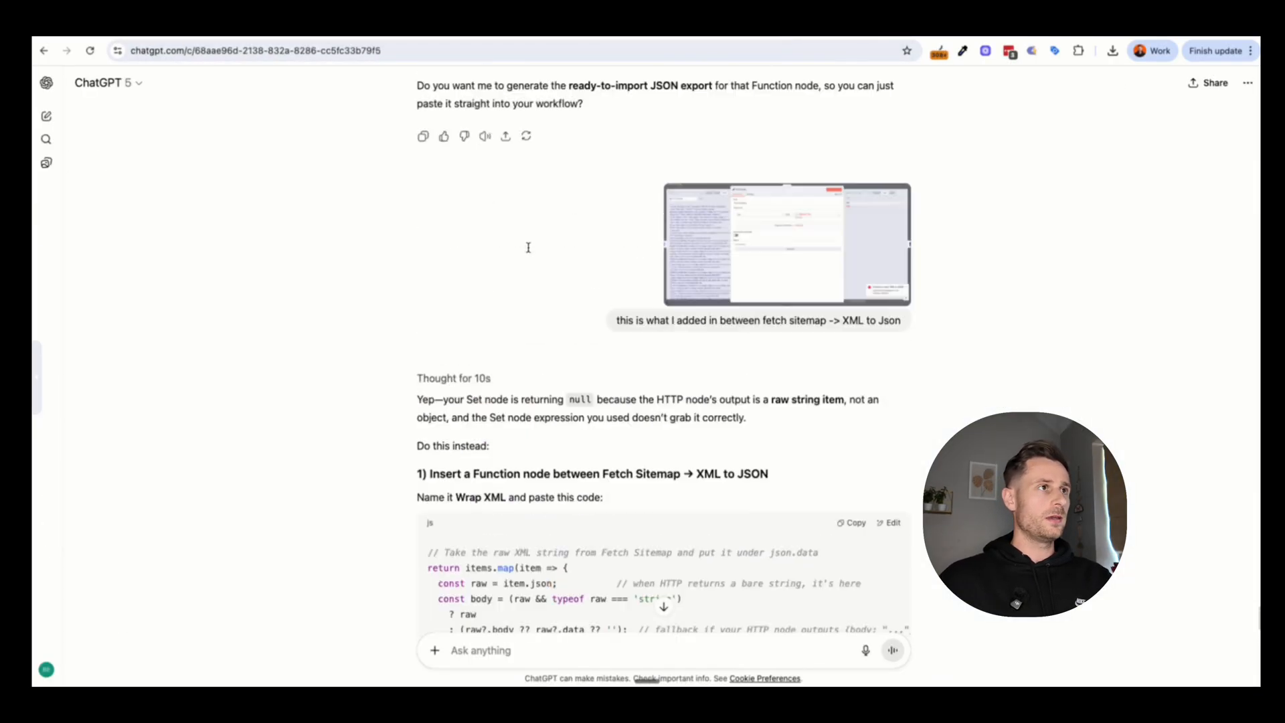
pyautogui.scroll(5, 367, 239)
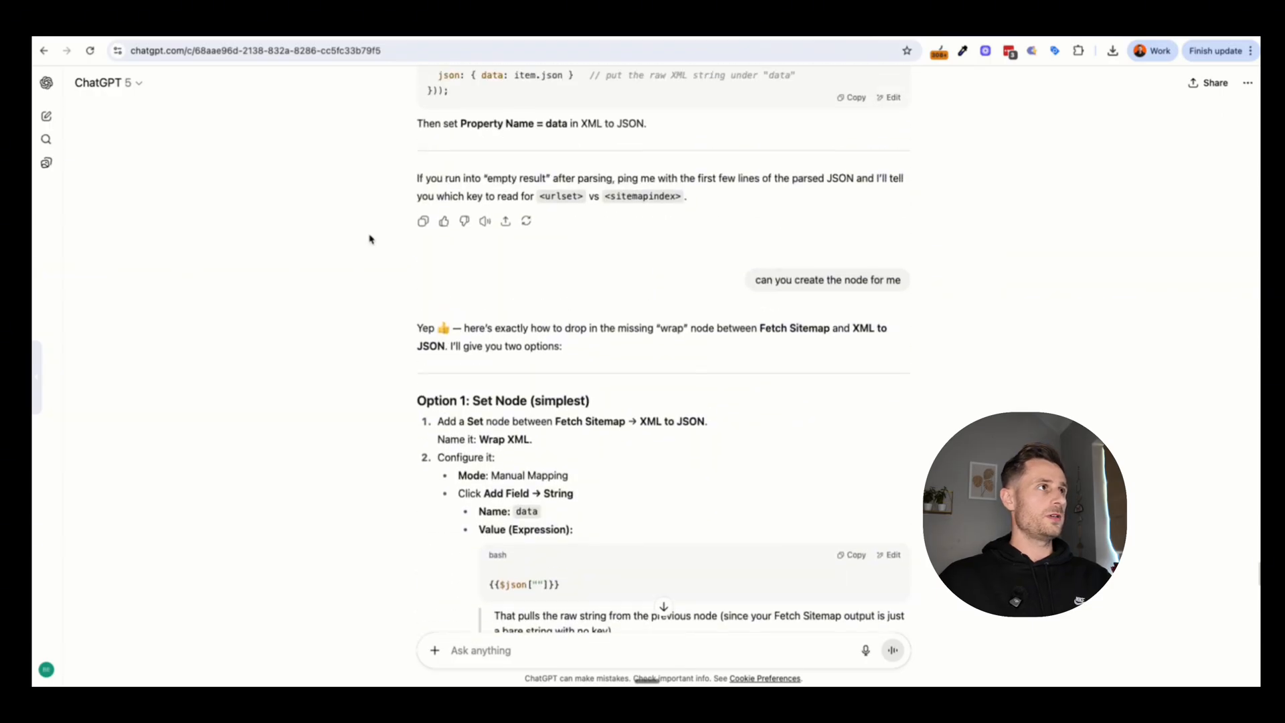
pyautogui.click(245, 37)
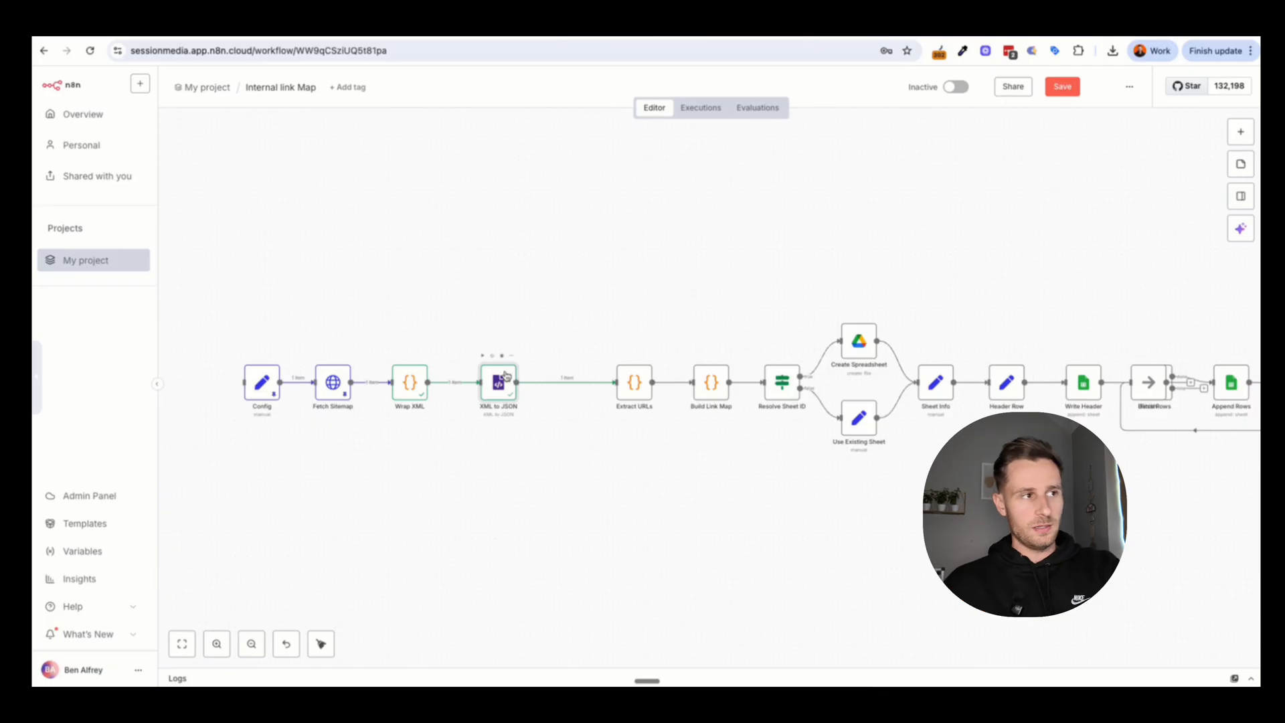
pyautogui.click(402, 37)
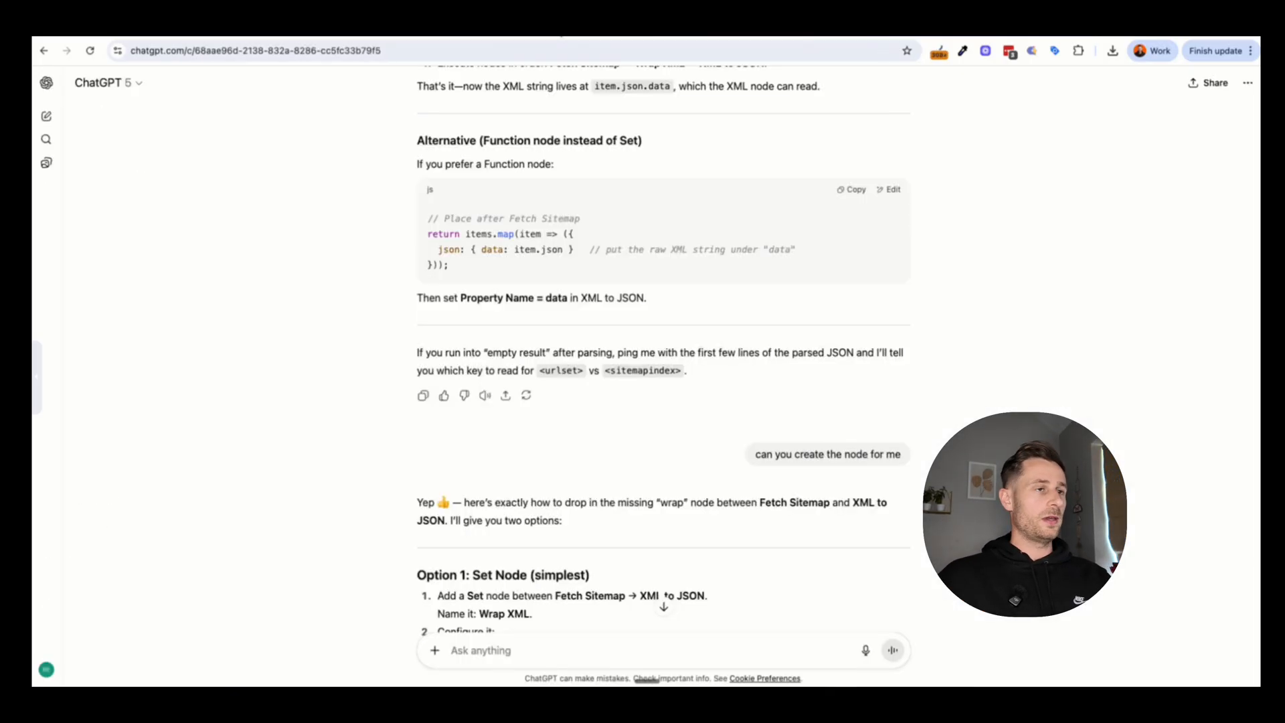
pyautogui.scroll(-13, 525, 281)
pyautogui.scroll(-3, 525, 281)
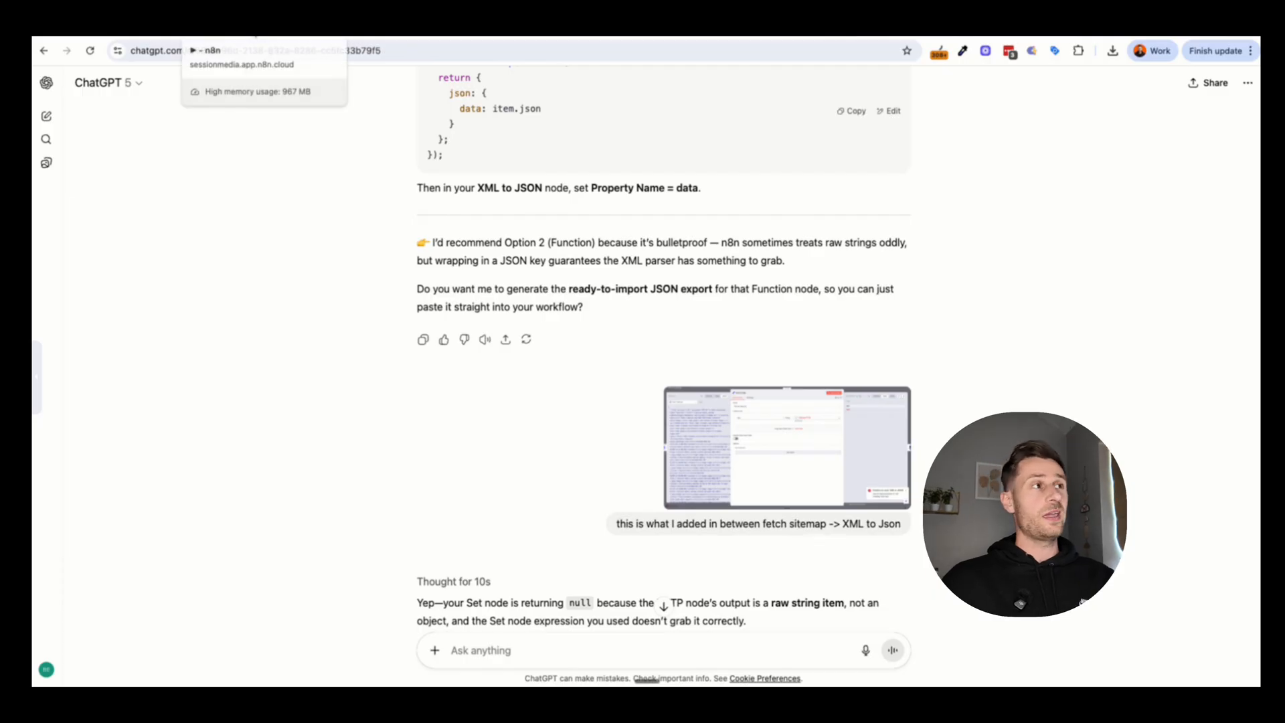
pyautogui.click(261, 37)
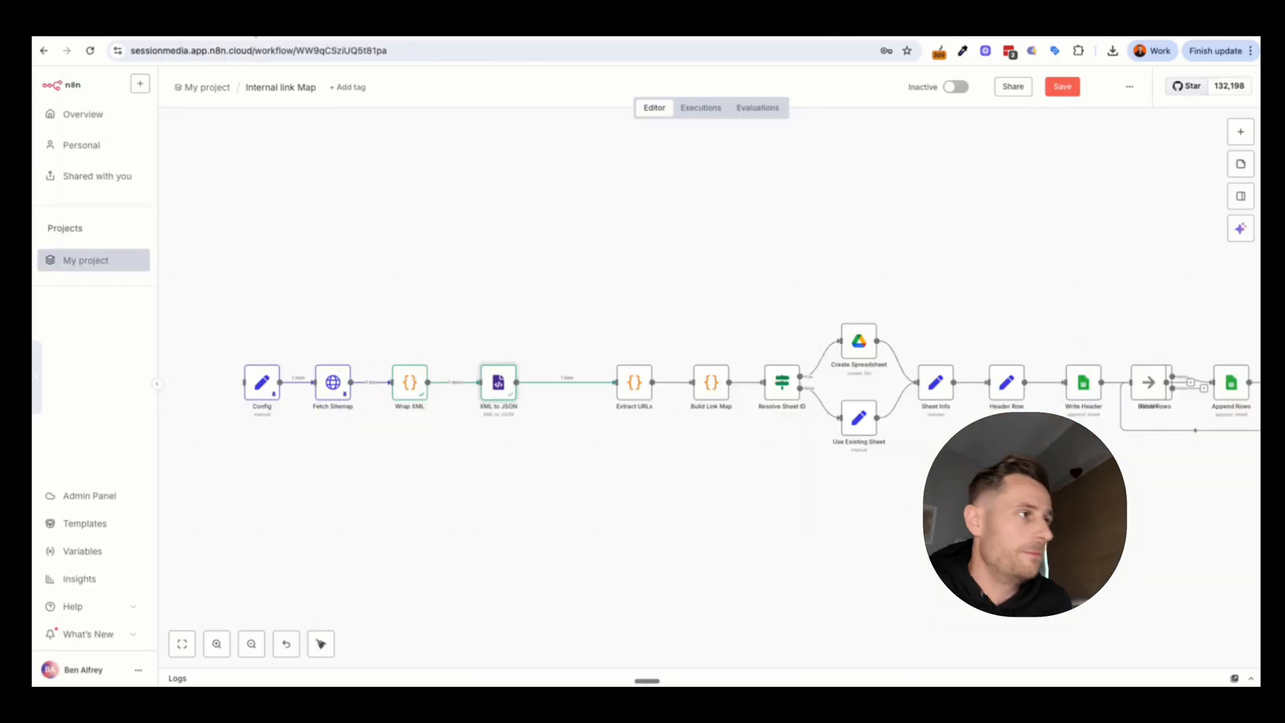
# Step: Inspect the Wrap XML node's JavaScript code and the XML to JSON node's data property and output
pyautogui.doubleClick(409, 382)
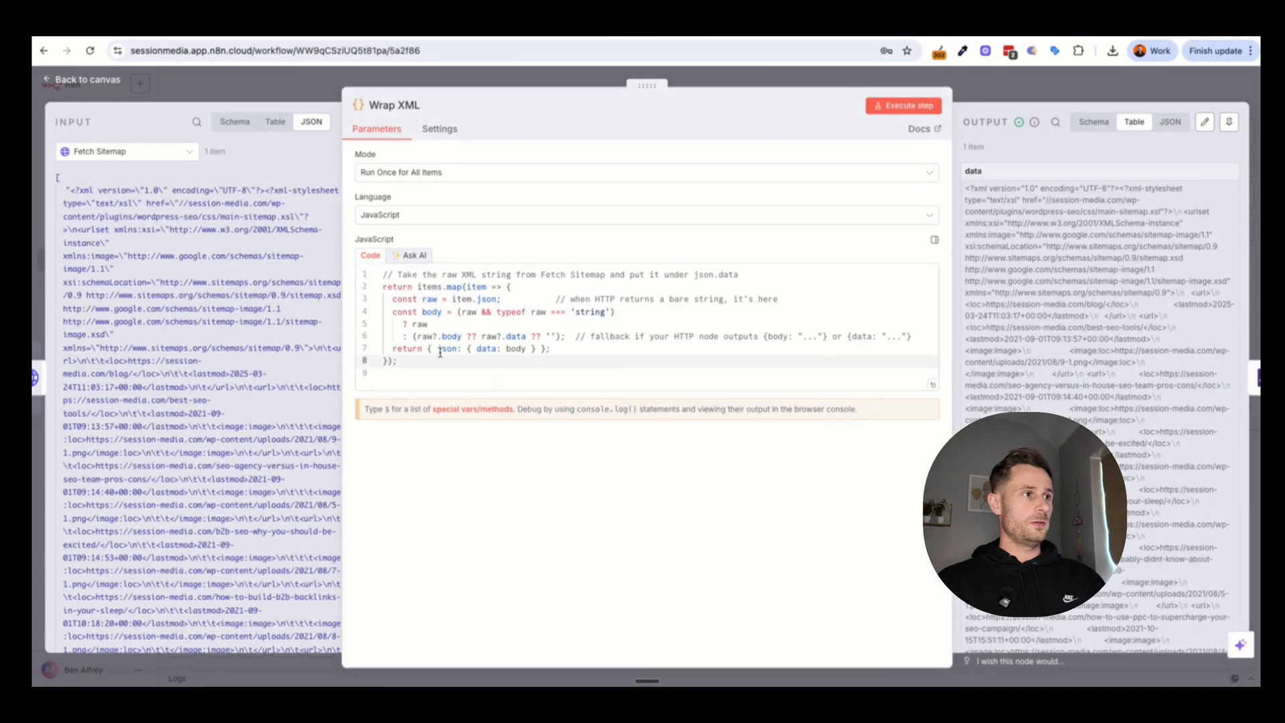
pyautogui.click(1042, 88)
pyautogui.doubleClick(503, 387)
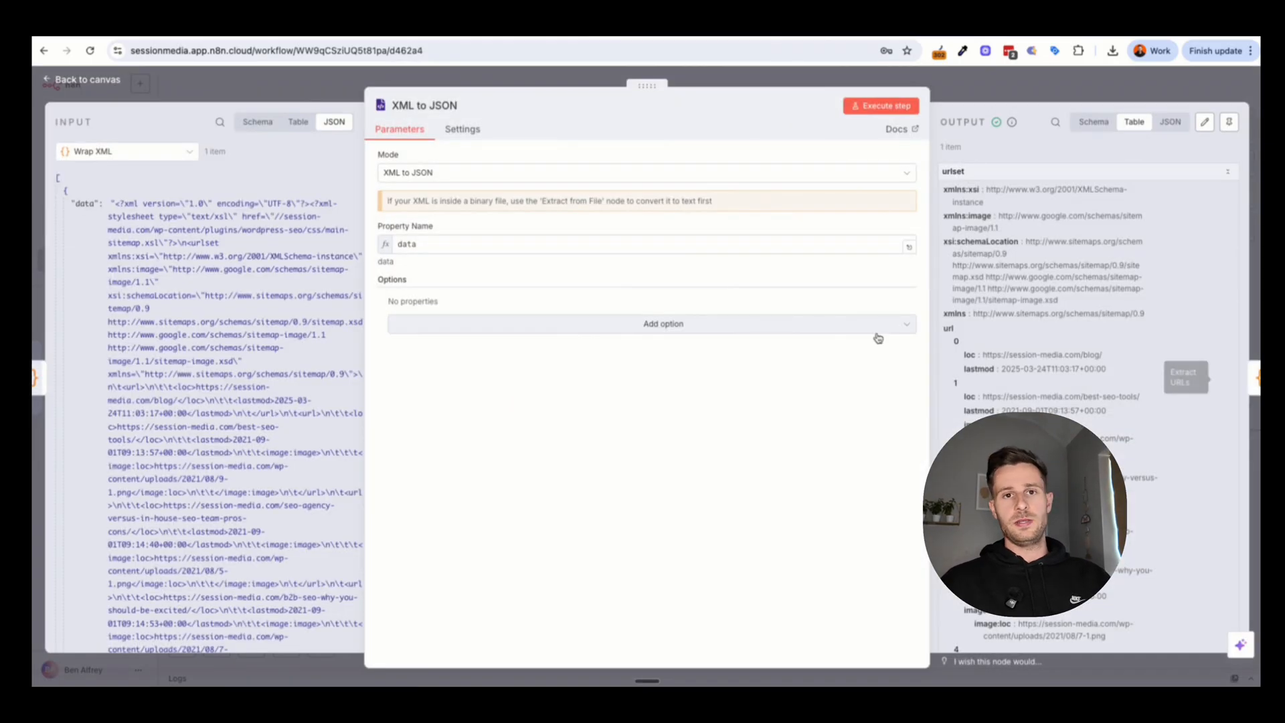
pyautogui.click(959, 98)
# Step: Pin the XML to JSON node's output data and move the Extract URLs node closer to it
pyautogui.rightClick(514, 370)
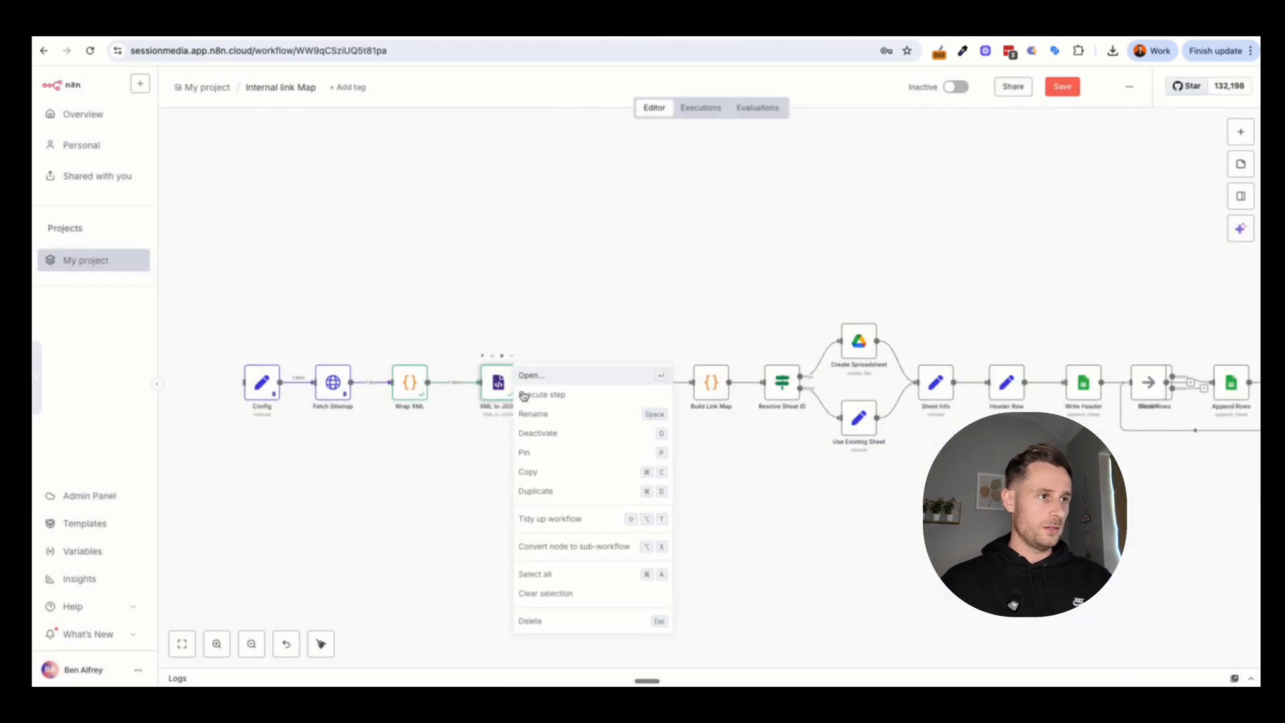
pyautogui.click(534, 452)
pyautogui.moveTo(636, 393); pyautogui.dragTo(598, 394)
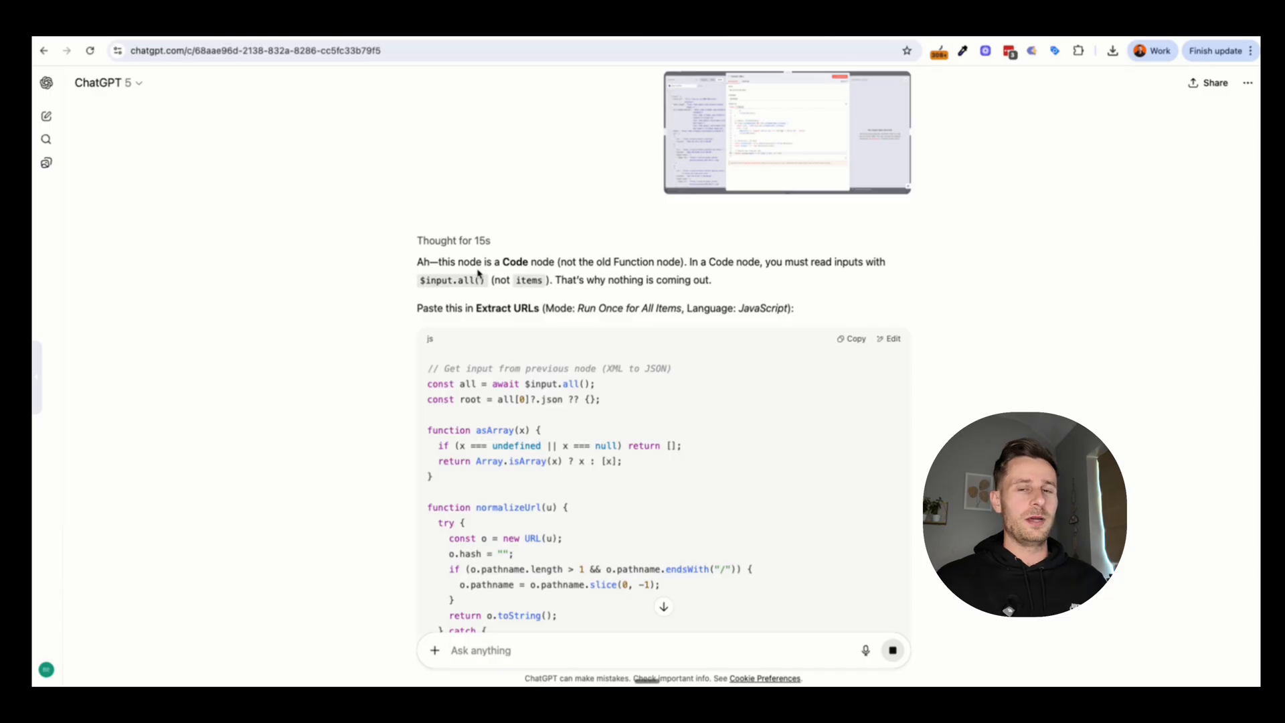
# Step: Read through ChatGPT's replacement JavaScript for the Extract URLs Code node, which reads its input with $input.all()
pyautogui.scroll(-3, 365, 295)
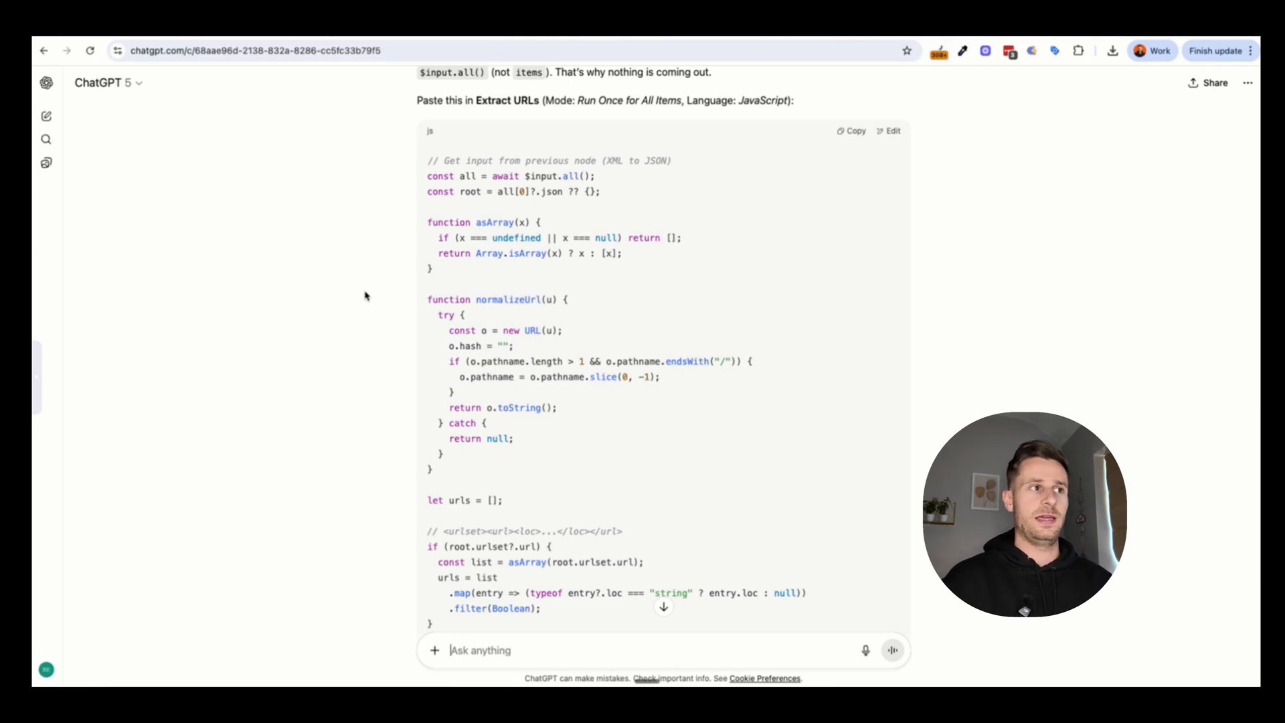
pyautogui.scroll(-6, 365, 295)
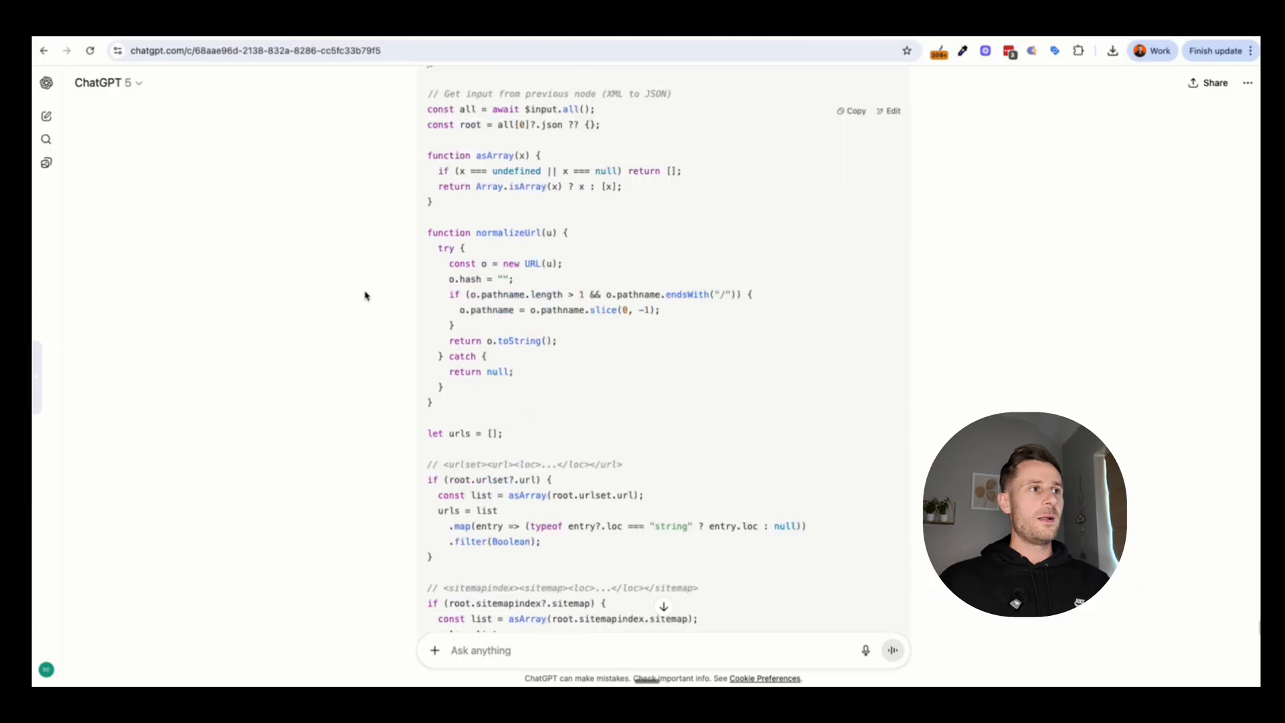
pyautogui.scroll(-20, 365, 295)
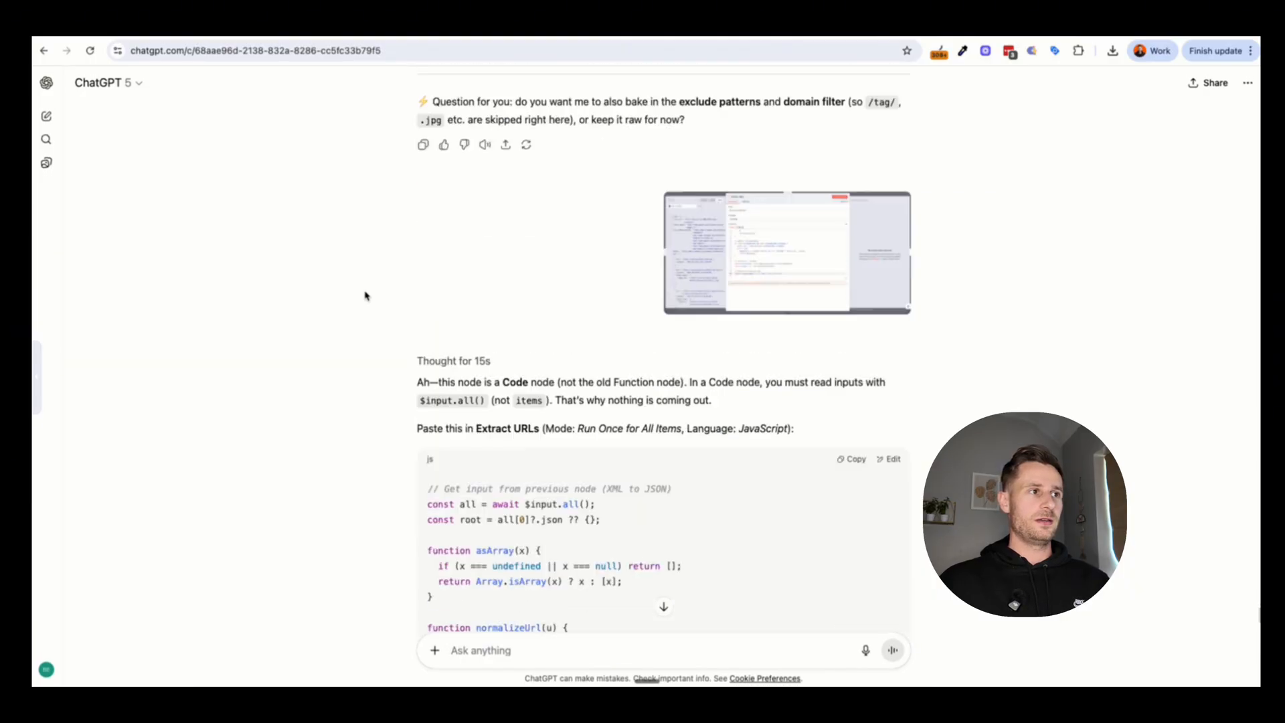
pyautogui.scroll(2, 365, 295)
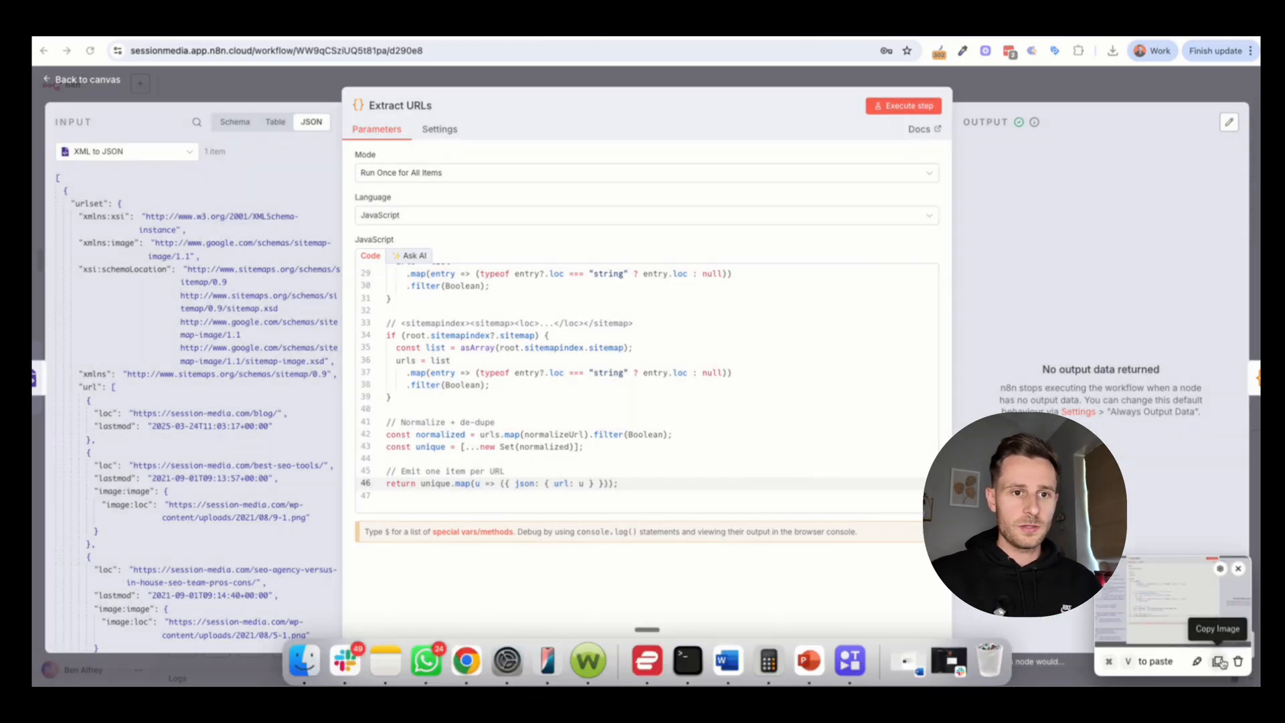
# Step: Copy a screenshot of the Extract URLs node's empty output and paste it into the ChatGPT conversation
pyautogui.click(1218, 661)
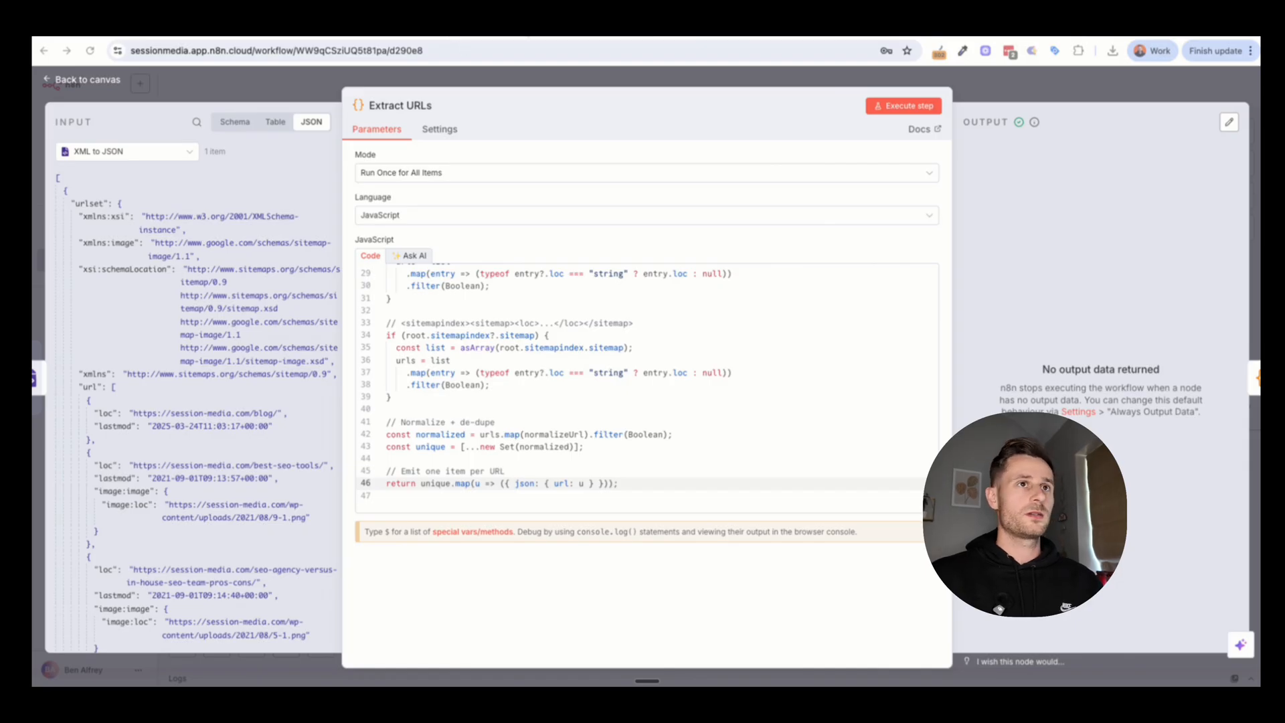
pyautogui.click(529, 35)
pyautogui.press('super+v')
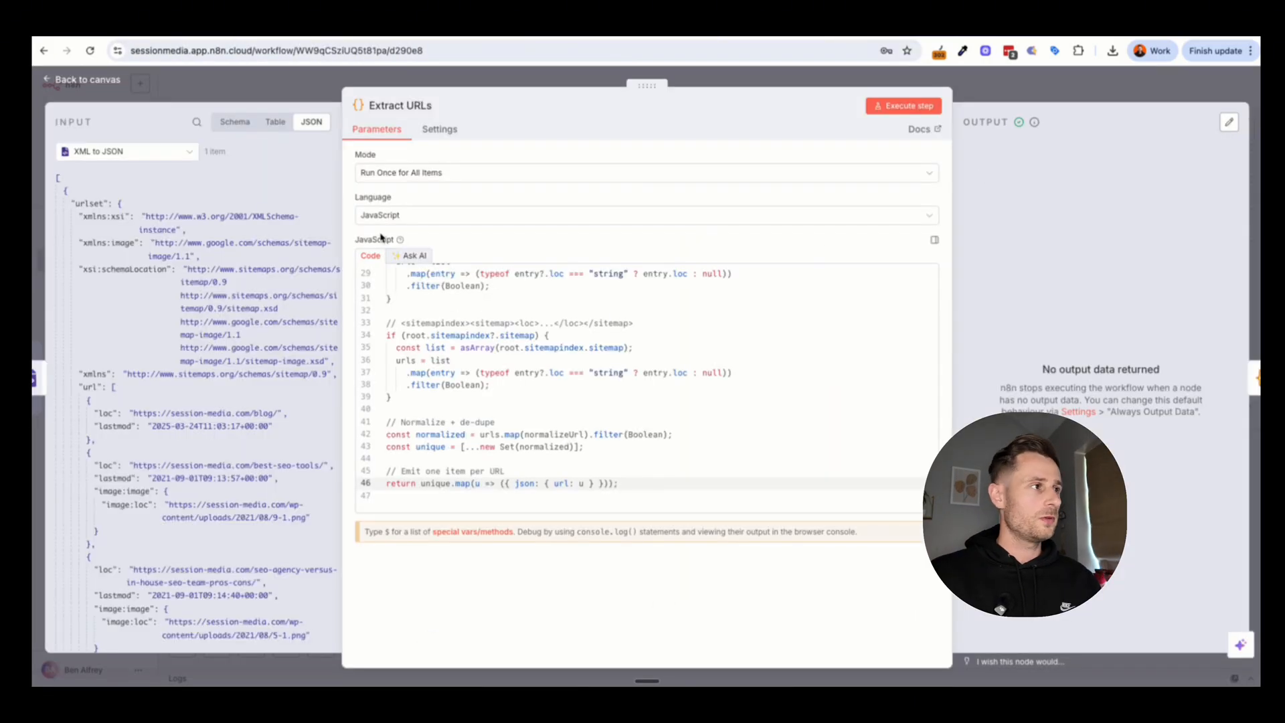
# Step: Check the Extract URLs node's input JSON, enable Always Output Data for the node, and return to its code
pyautogui.scroll(-10, 177, 553)
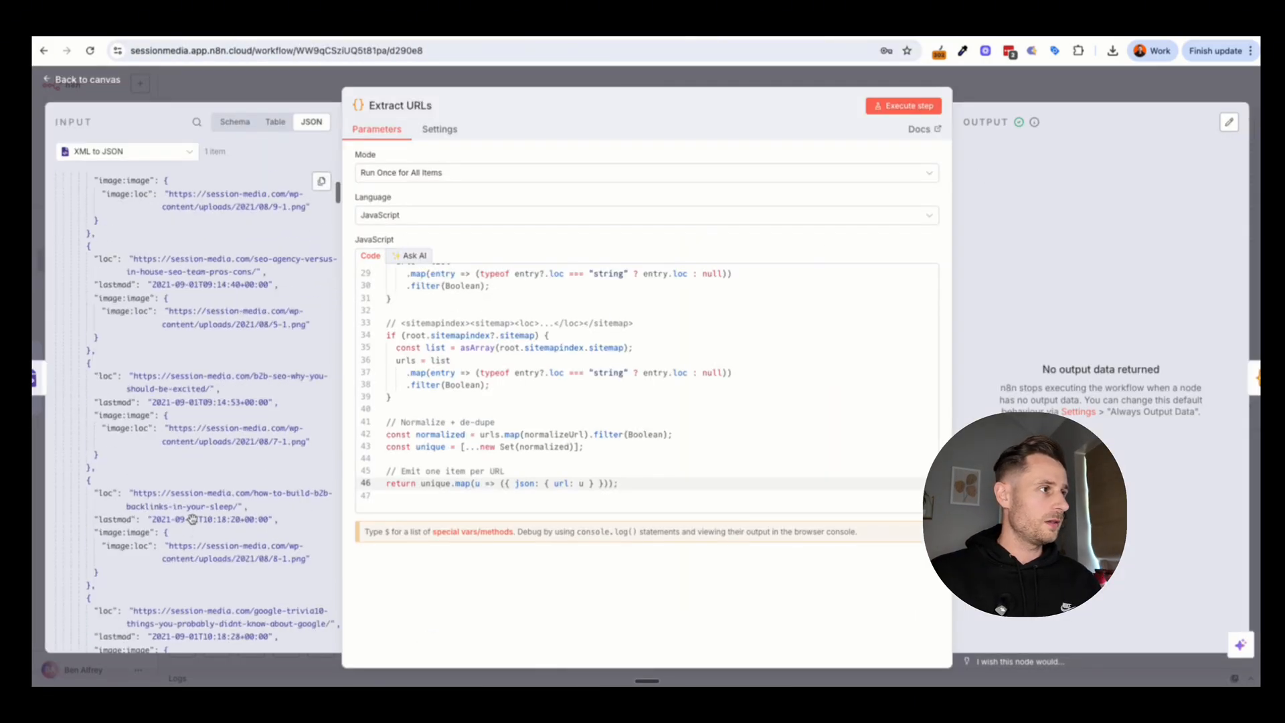
pyautogui.scroll(-8, 174, 362)
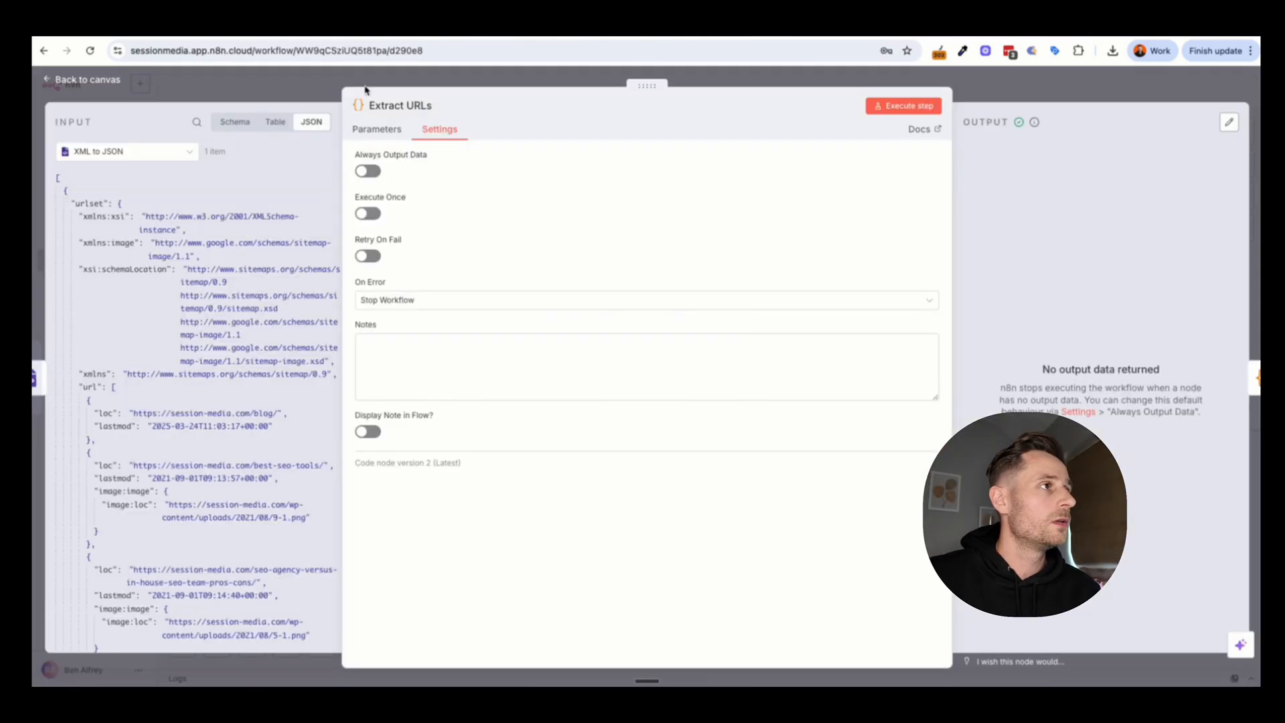
pyautogui.click(368, 171)
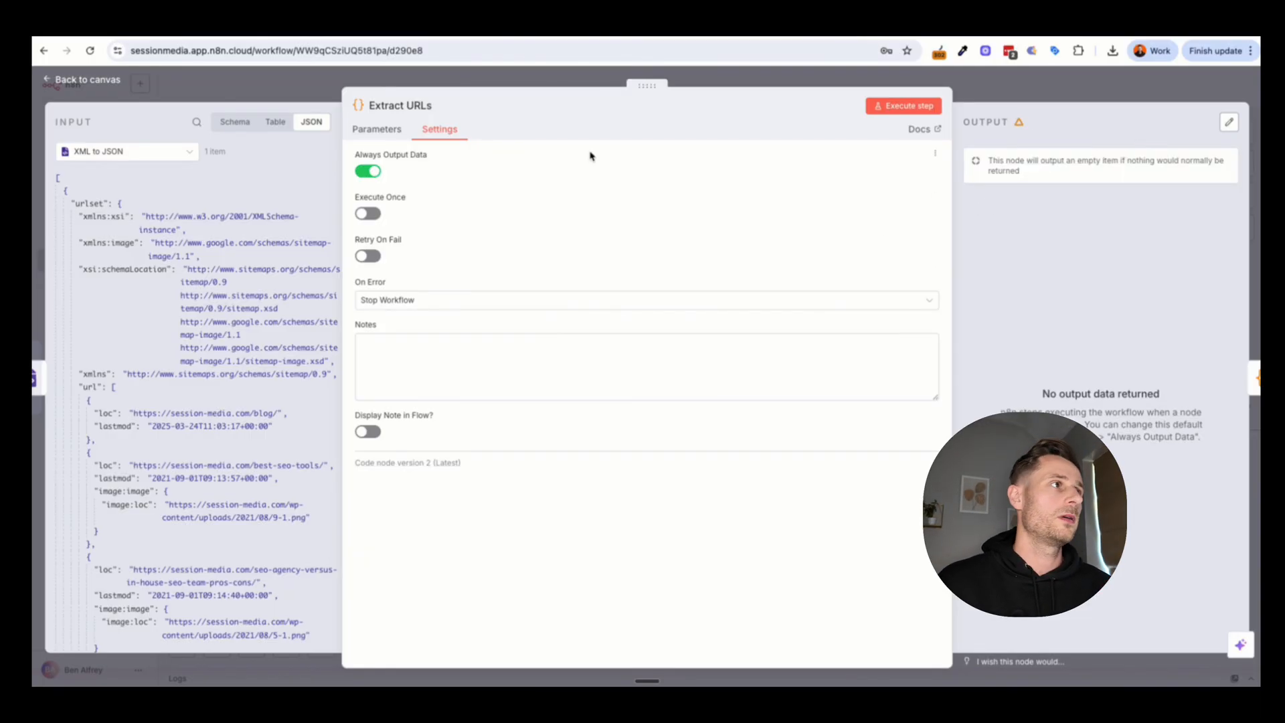
pyautogui.click(372, 131)
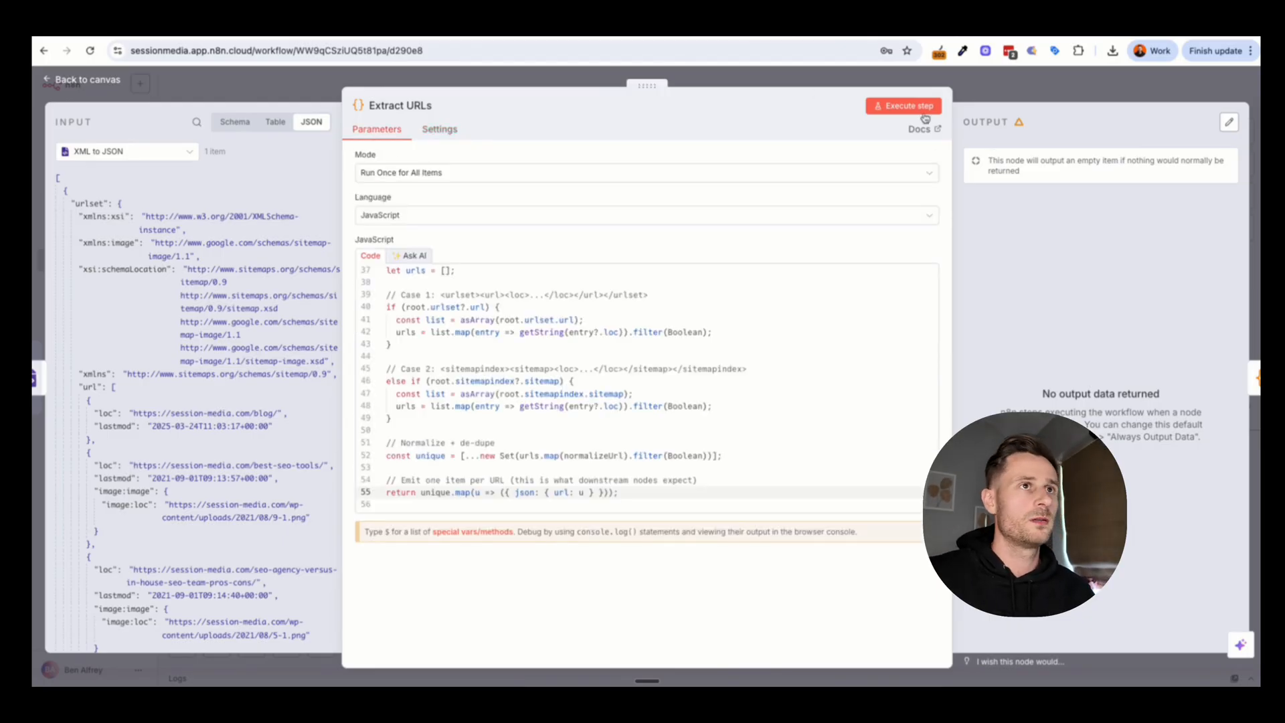
# Step: Run the Extract URLs node, copy a screenshot of the workflow canvas around it, and paste it into the ChatGPT conversation
pyautogui.click(905, 106)
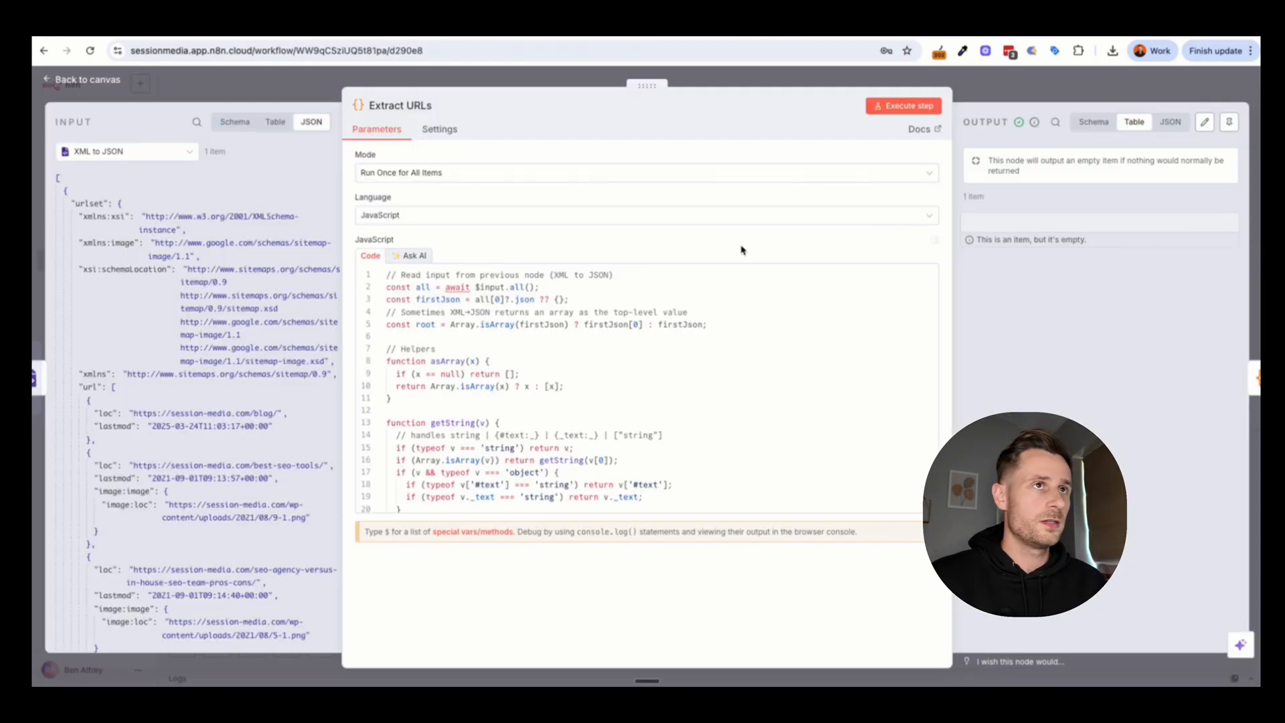
pyautogui.click(981, 87)
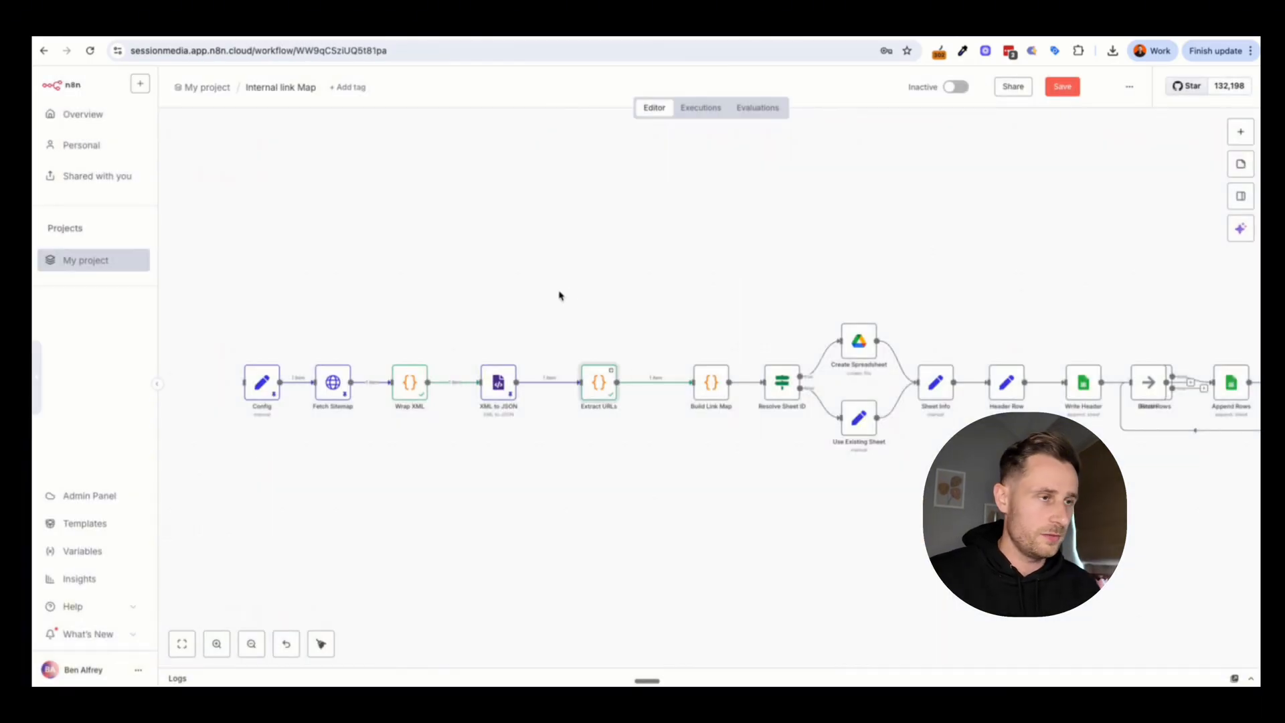
pyautogui.press('super+shift+4')
pyautogui.moveTo(225, 261); pyautogui.dragTo(754, 466)
pyautogui.click(1217, 661)
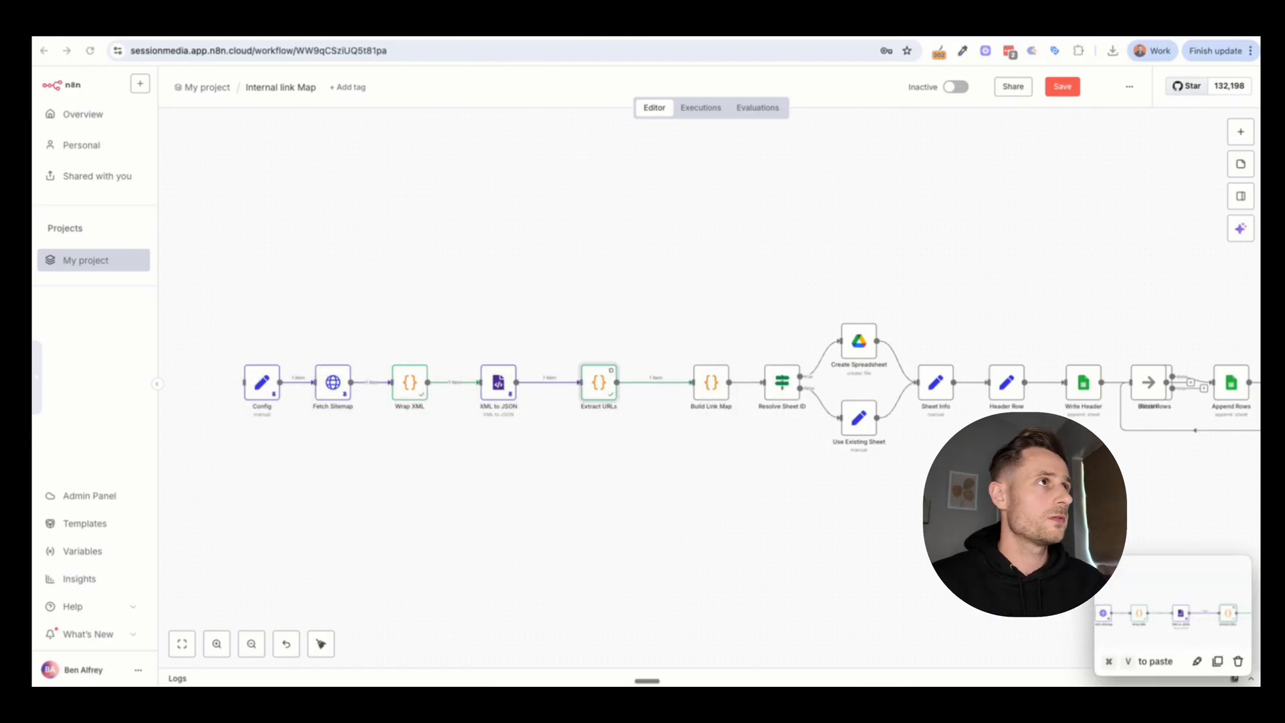
pyautogui.hotkey('ctrl', 'Tab')
pyautogui.press('super+v')
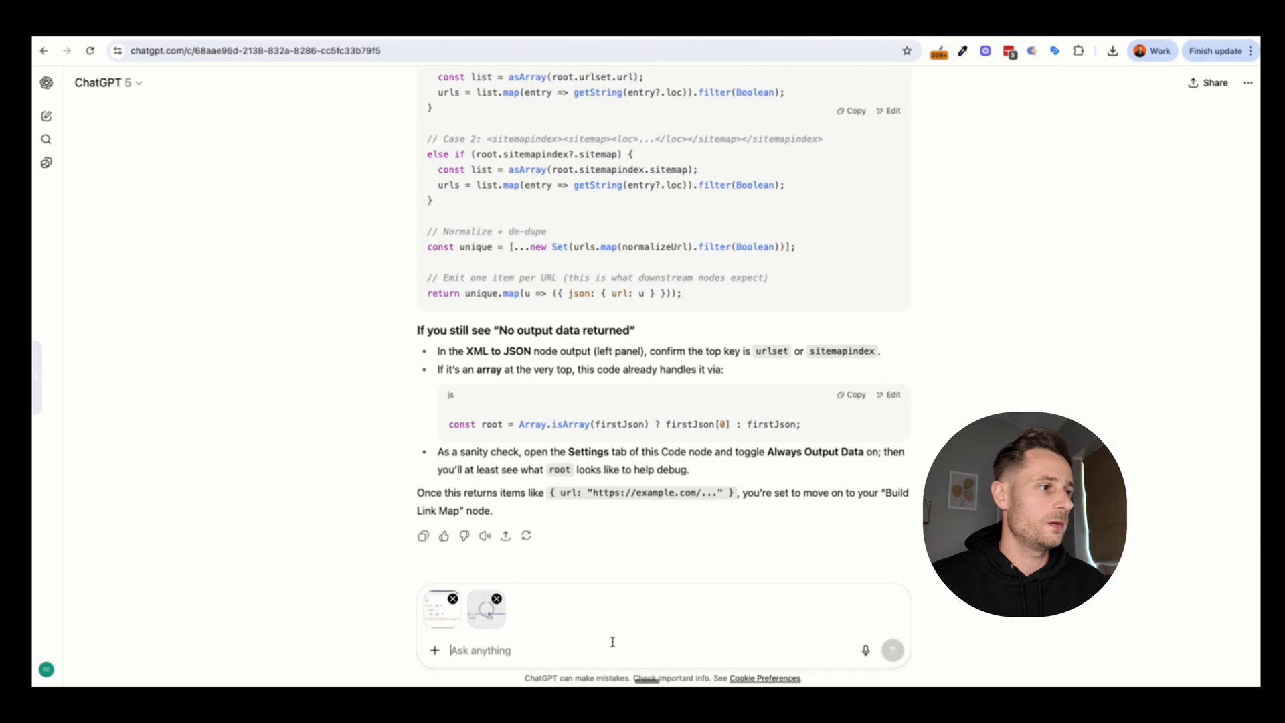
# Step: Open the XML to JSON node, copy a screenshot of its input and output, and send it to ChatGPT
pyautogui.hotkey('ctrl', 'shift', 'Tab')
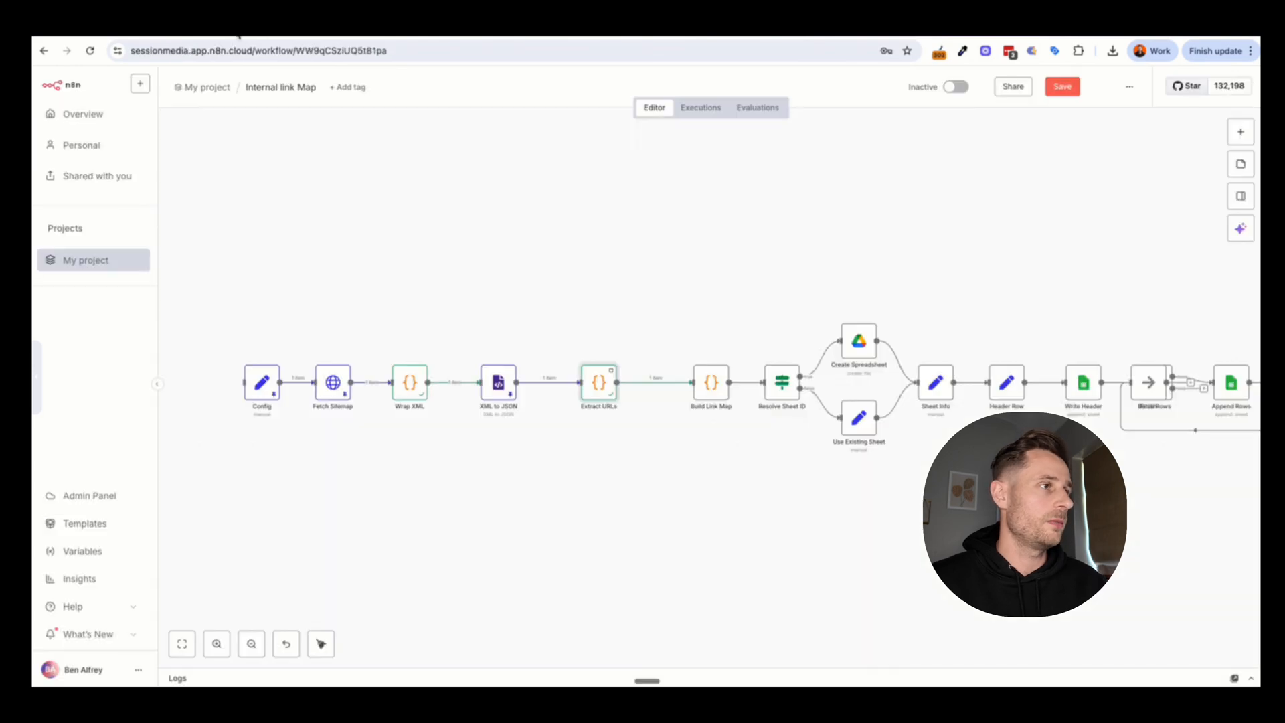
pyautogui.doubleClick(494, 388)
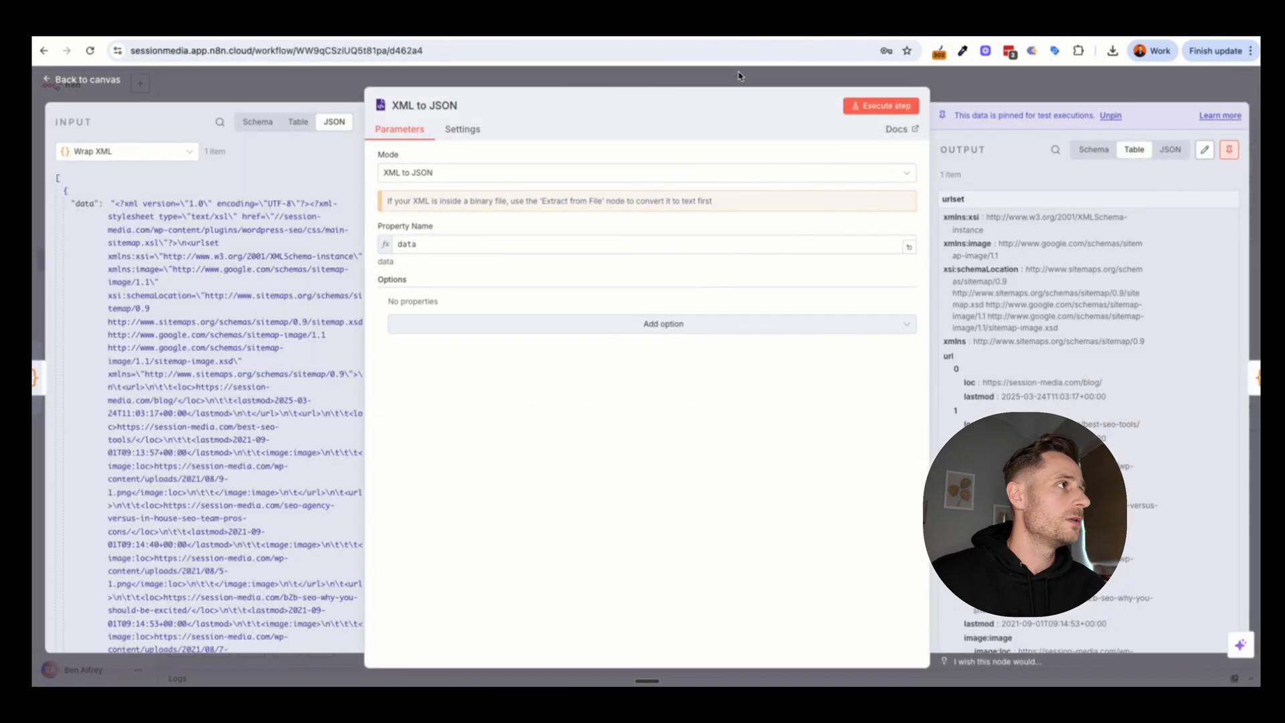
pyautogui.press('super+shift+4')
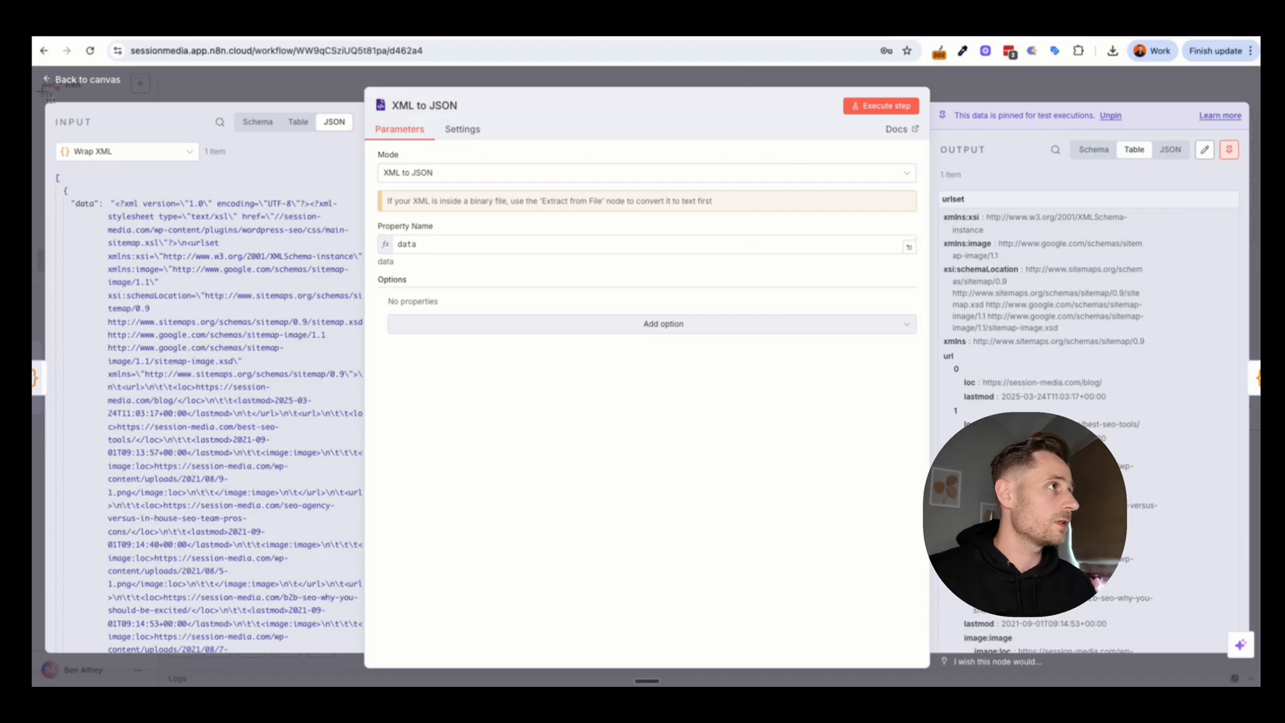
pyautogui.moveTo(38, 71); pyautogui.dragTo(289, 277)
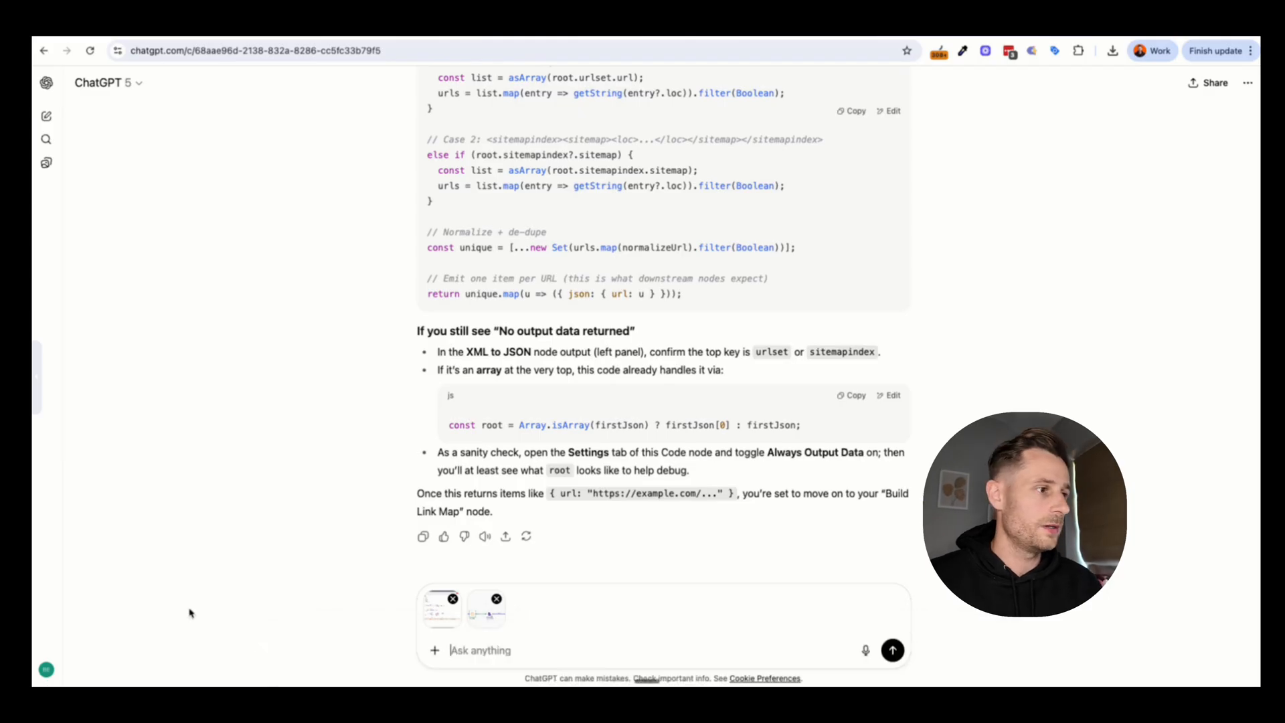
pyautogui.press('super+v')
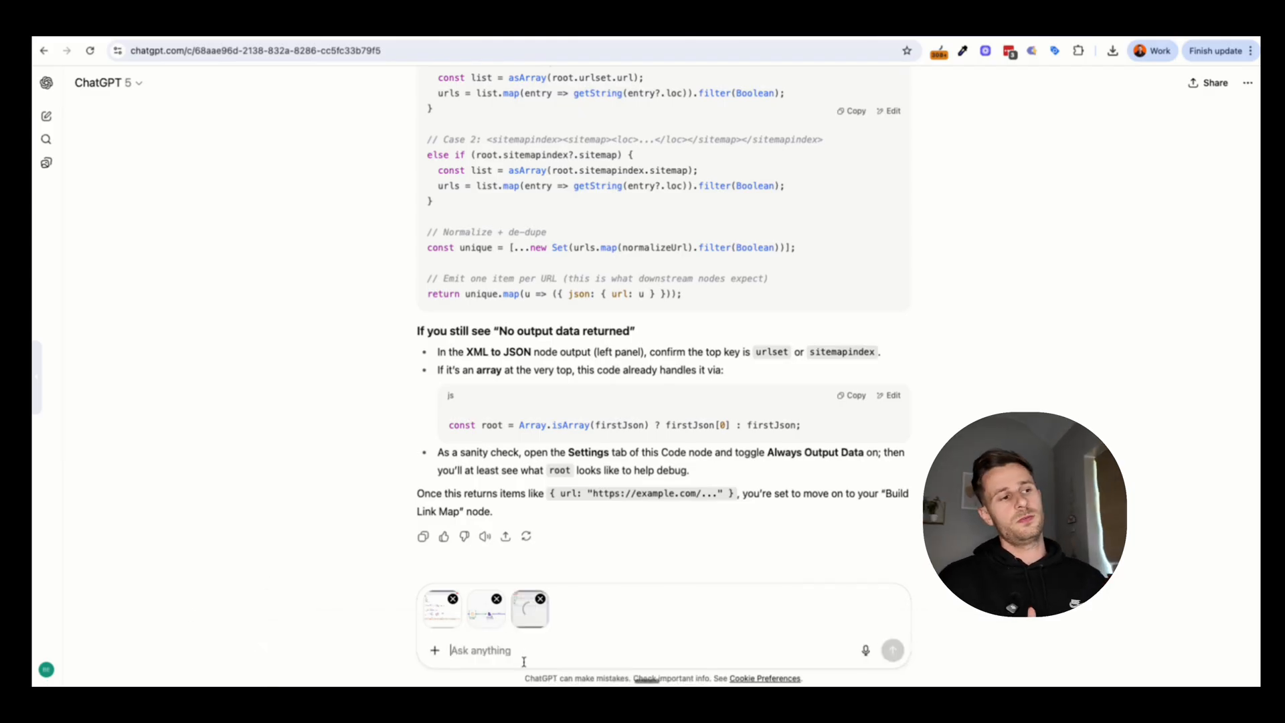
pyautogui.press('Return')
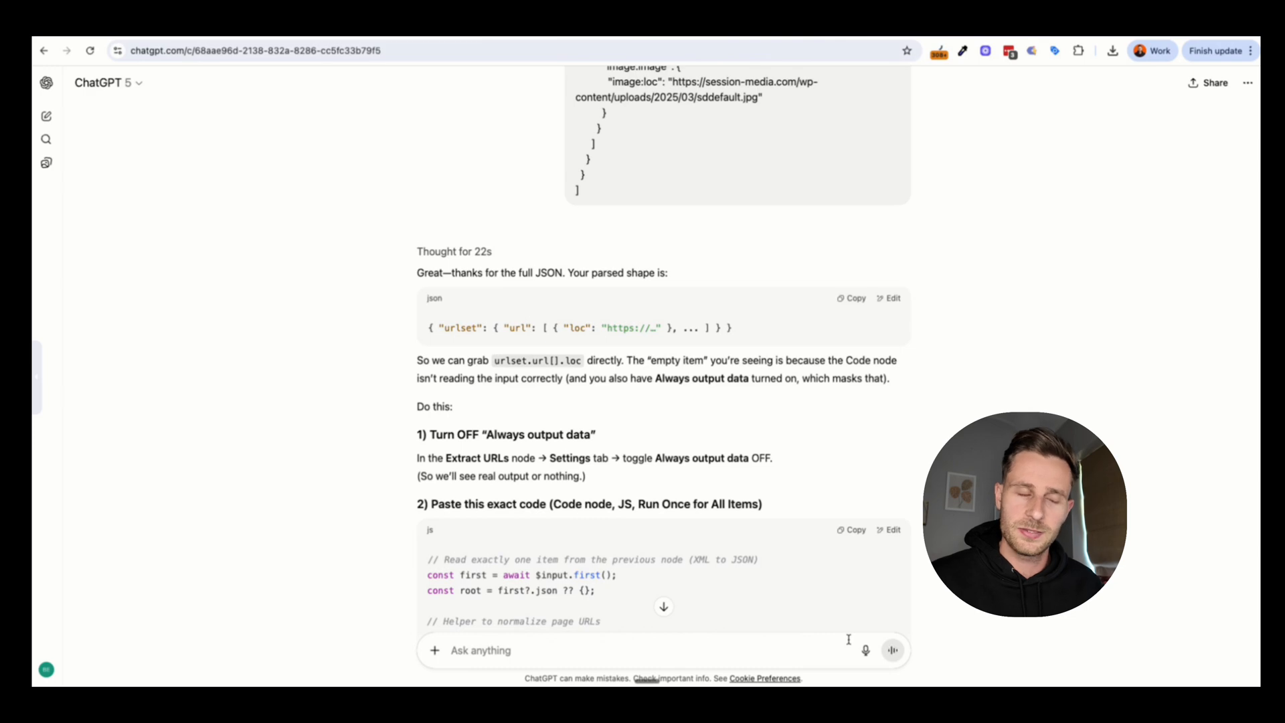
# Step: Review the Claude conversation's request to redo the node, its attached XML to JSON screenshot, and the JavaScript for extracting the loc URLs
pyautogui.scroll(-3, 401, 511)
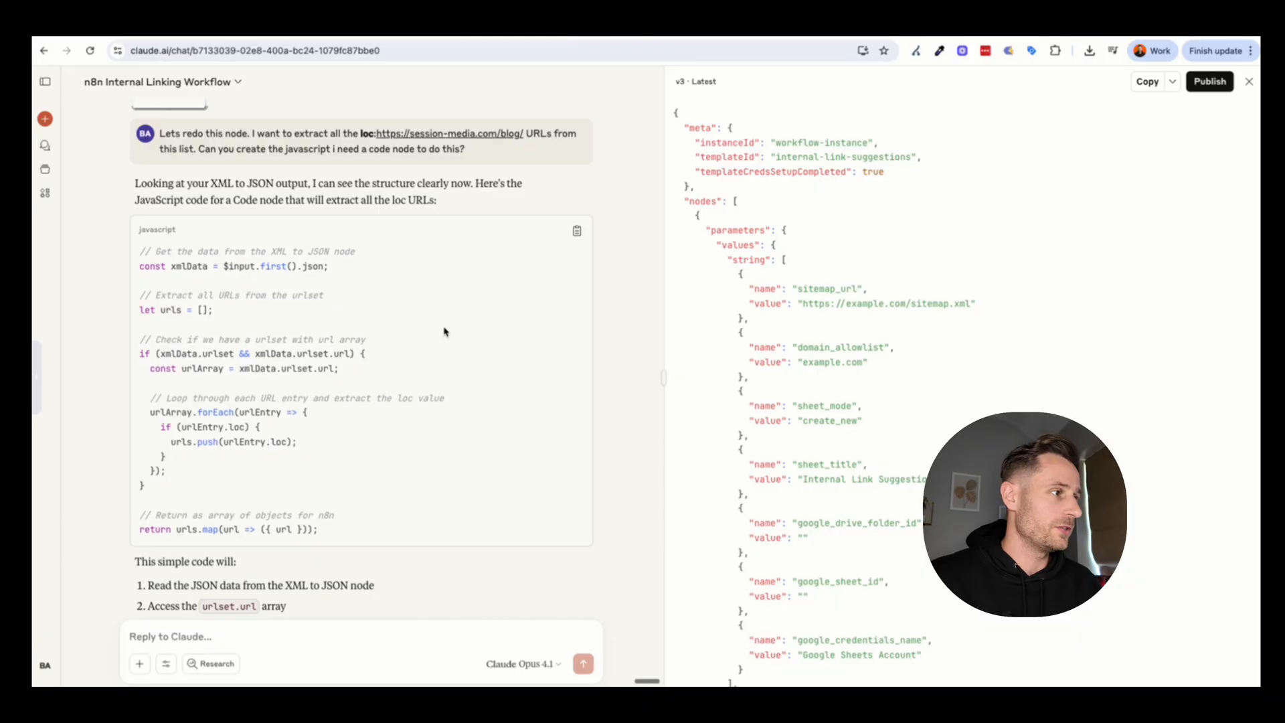
pyautogui.scroll(-1, 444, 330)
pyautogui.scroll(4, 444, 331)
pyautogui.scroll(-2, 446, 332)
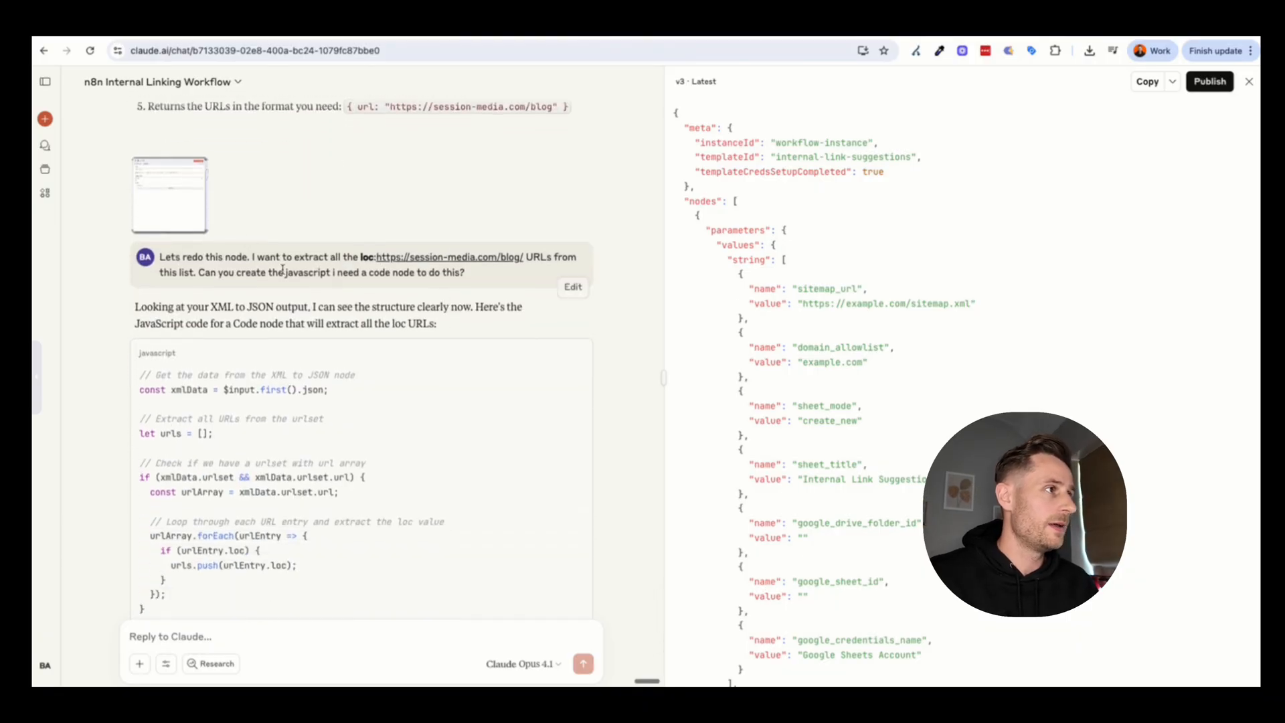
pyautogui.moveTo(264, 259); pyautogui.dragTo(340, 259)
pyautogui.click(340, 258)
pyautogui.click(171, 195)
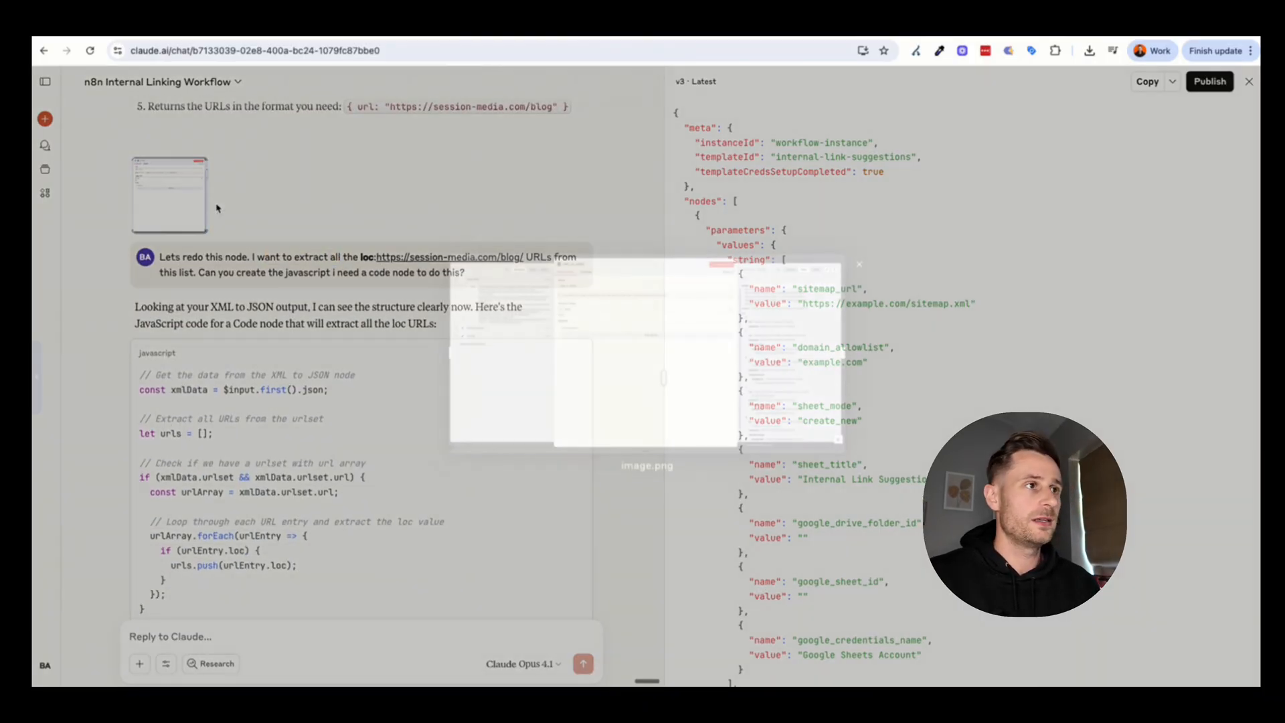
pyautogui.scroll(5, 794, 366)
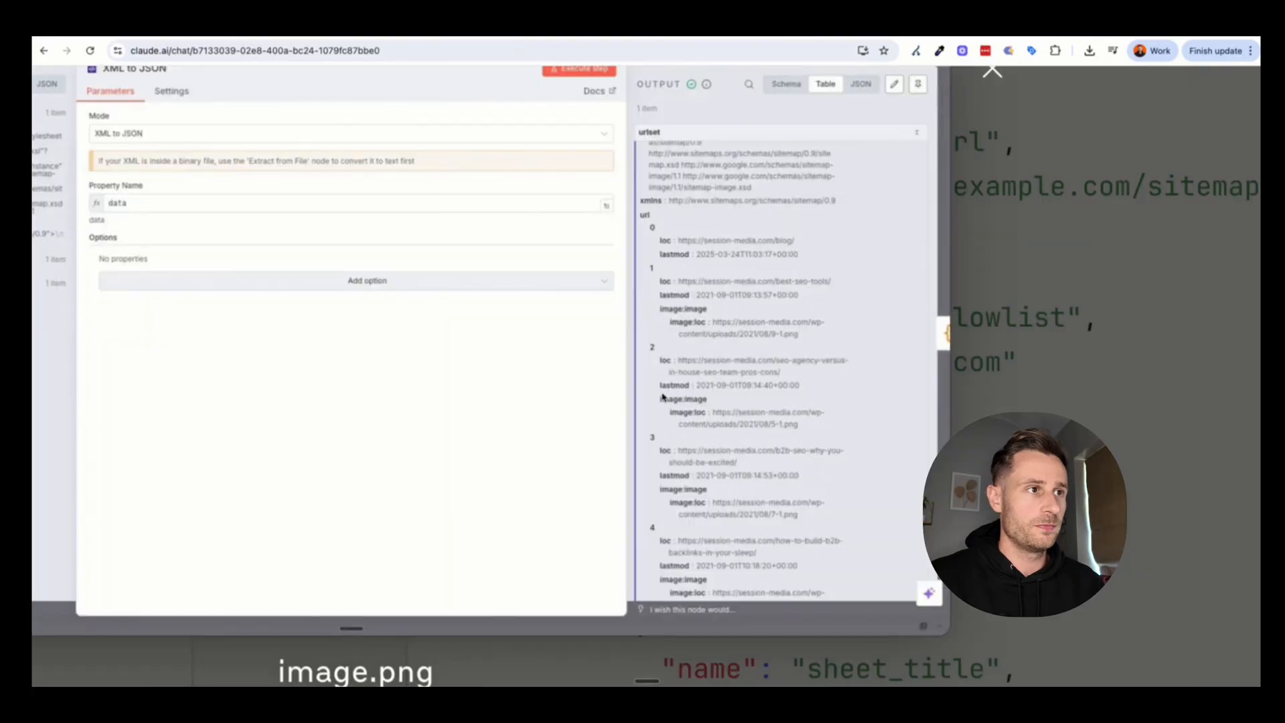
pyautogui.scroll(-5, 744, 357)
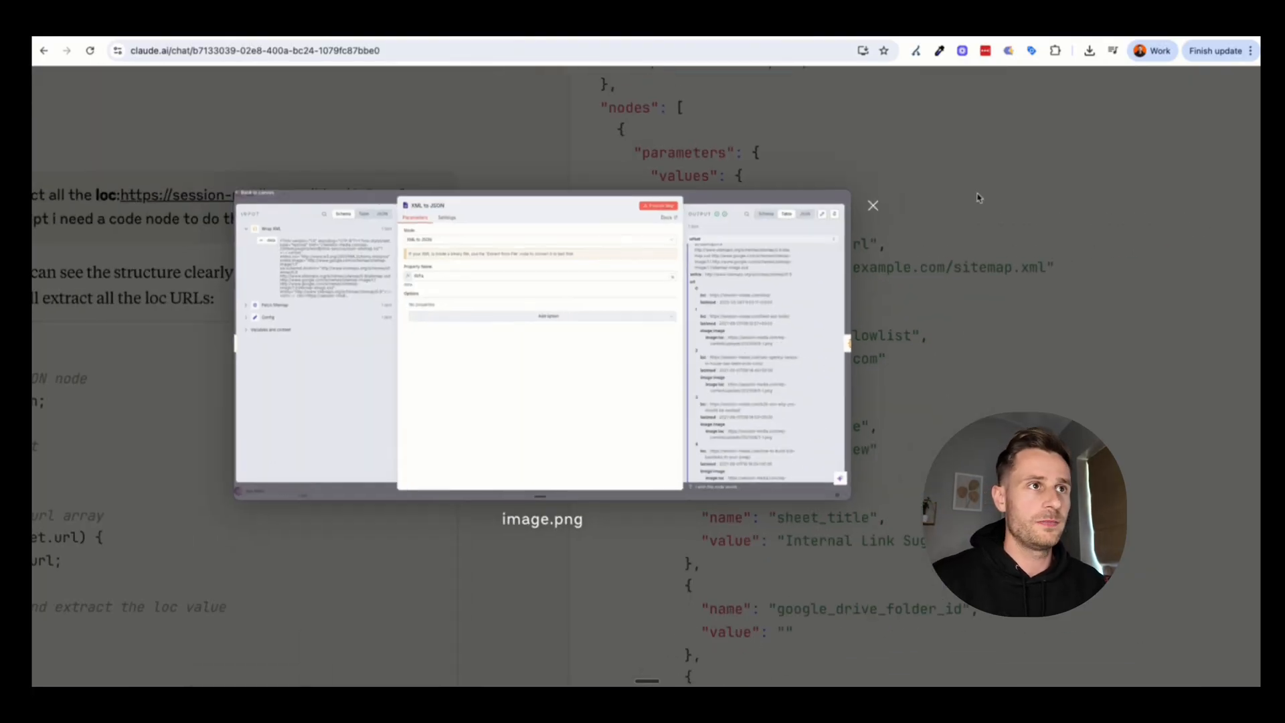
pyautogui.click(975, 201)
pyautogui.scroll(-5, 362, 350)
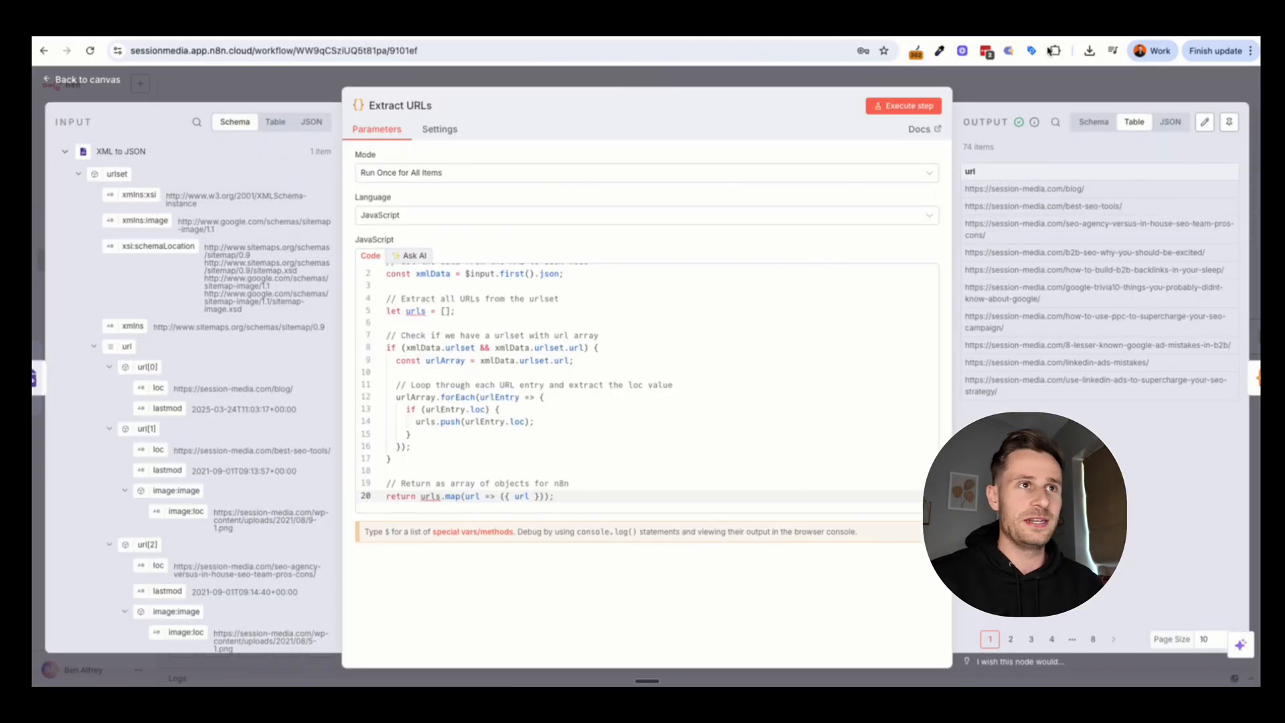
# Step: Move the Build Link Map node closer to Extract URLs and run it to test its output
pyautogui.click(1058, 92)
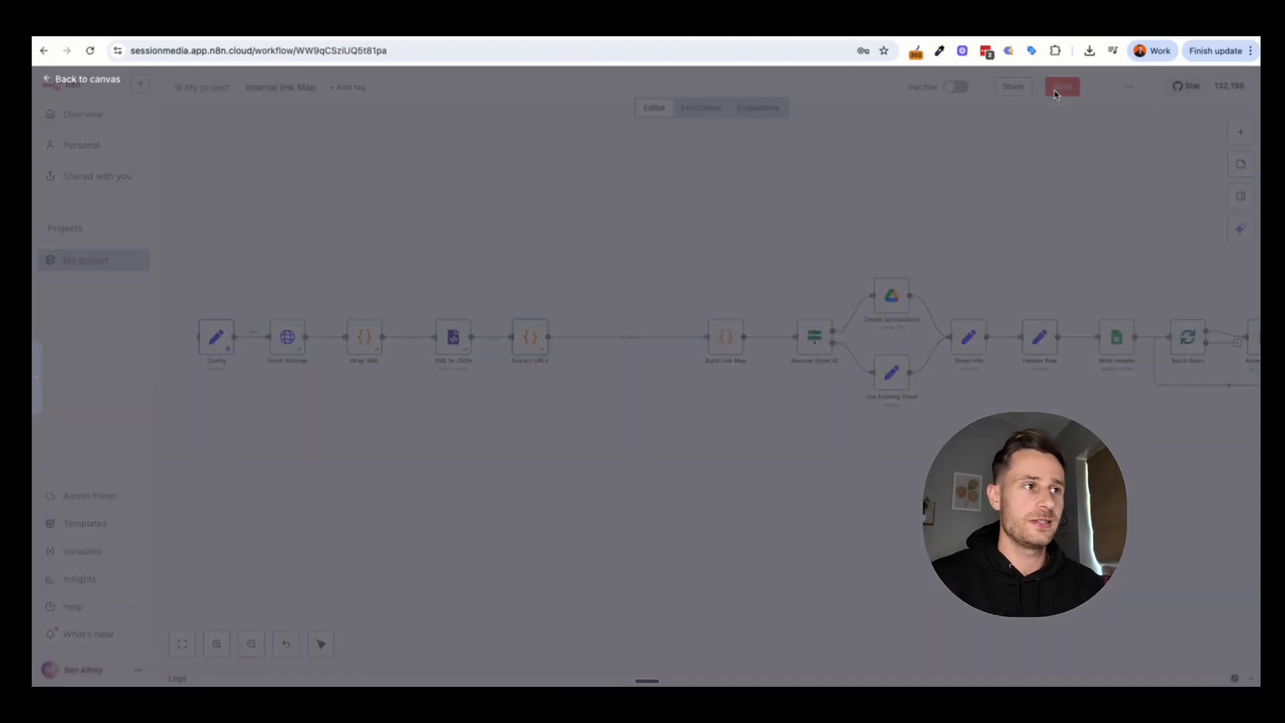
pyautogui.moveTo(733, 336); pyautogui.dragTo(657, 344)
pyautogui.doubleClick(656, 340)
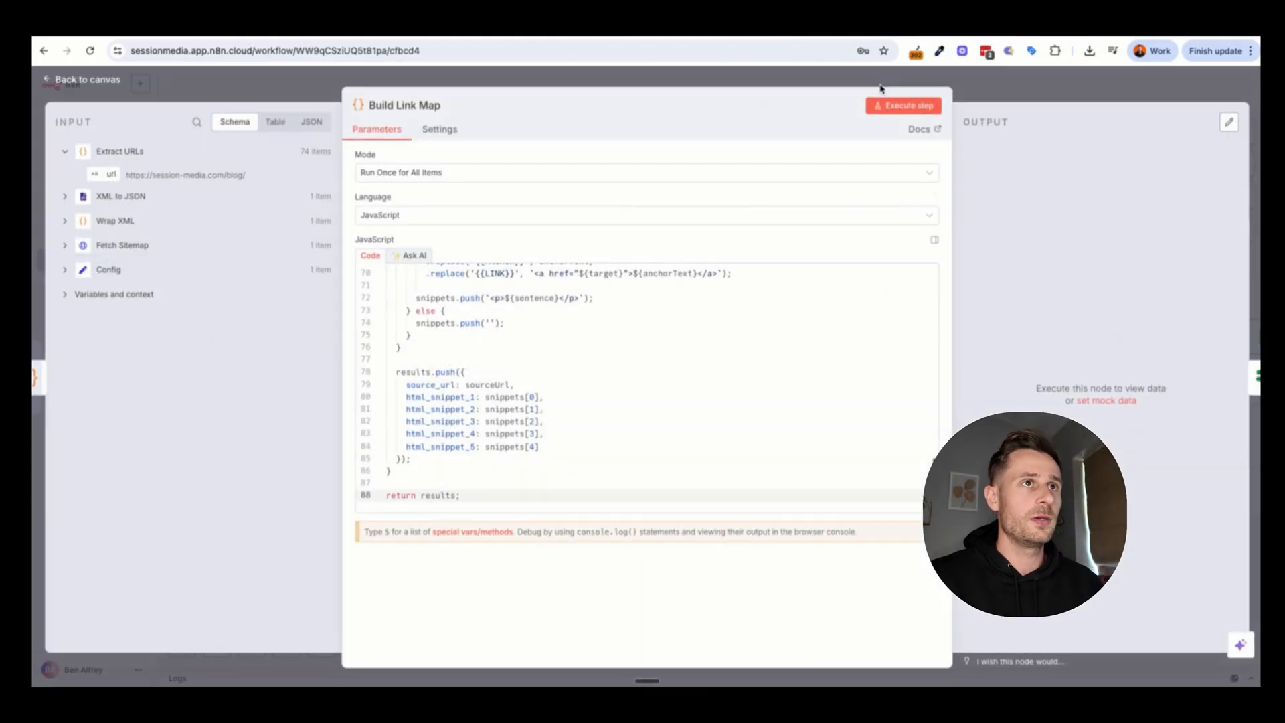
pyautogui.click(928, 106)
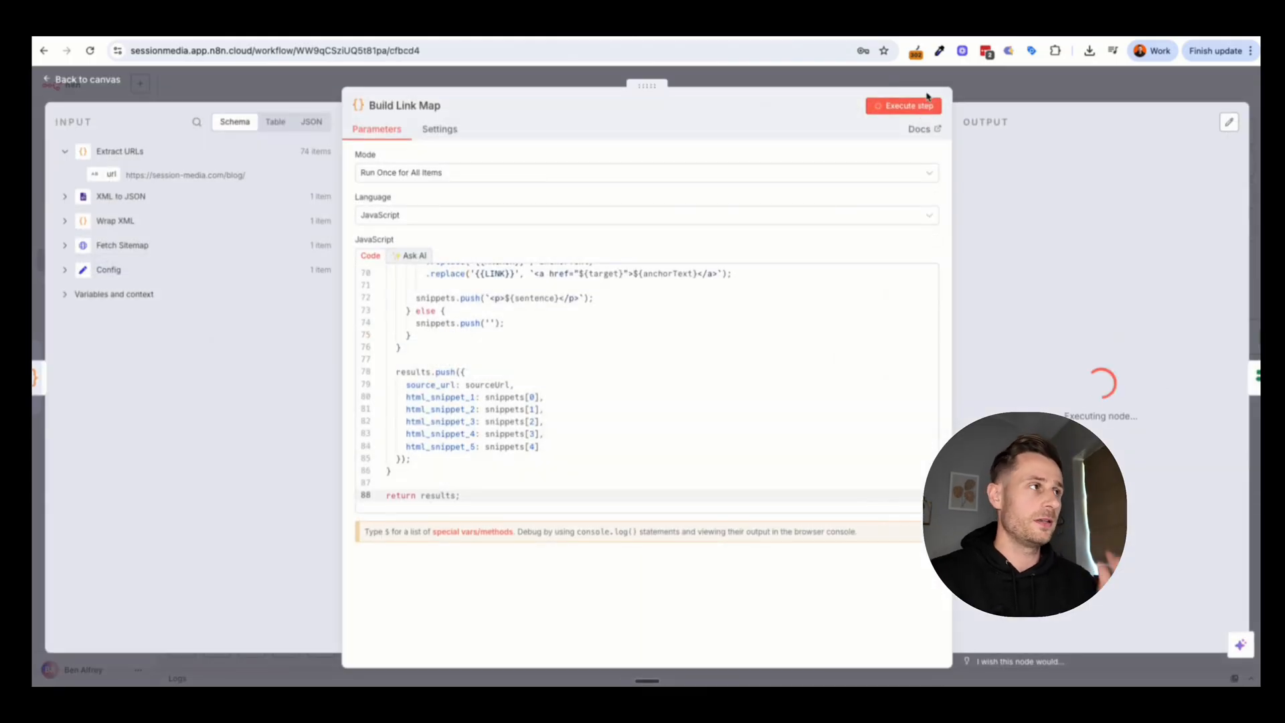
pyautogui.click(1016, 97)
# Step: Pin the Extract URLs node's output data and open the node
pyautogui.click(543, 311)
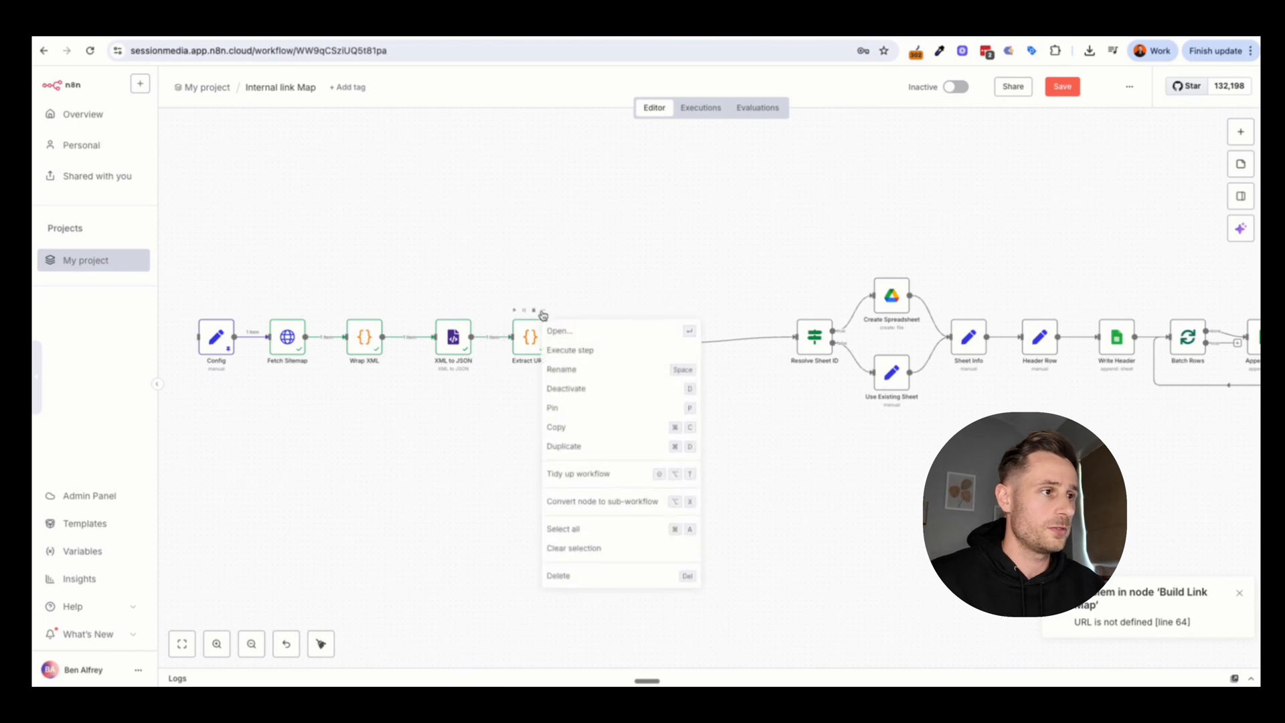
pyautogui.doubleClick(530, 339)
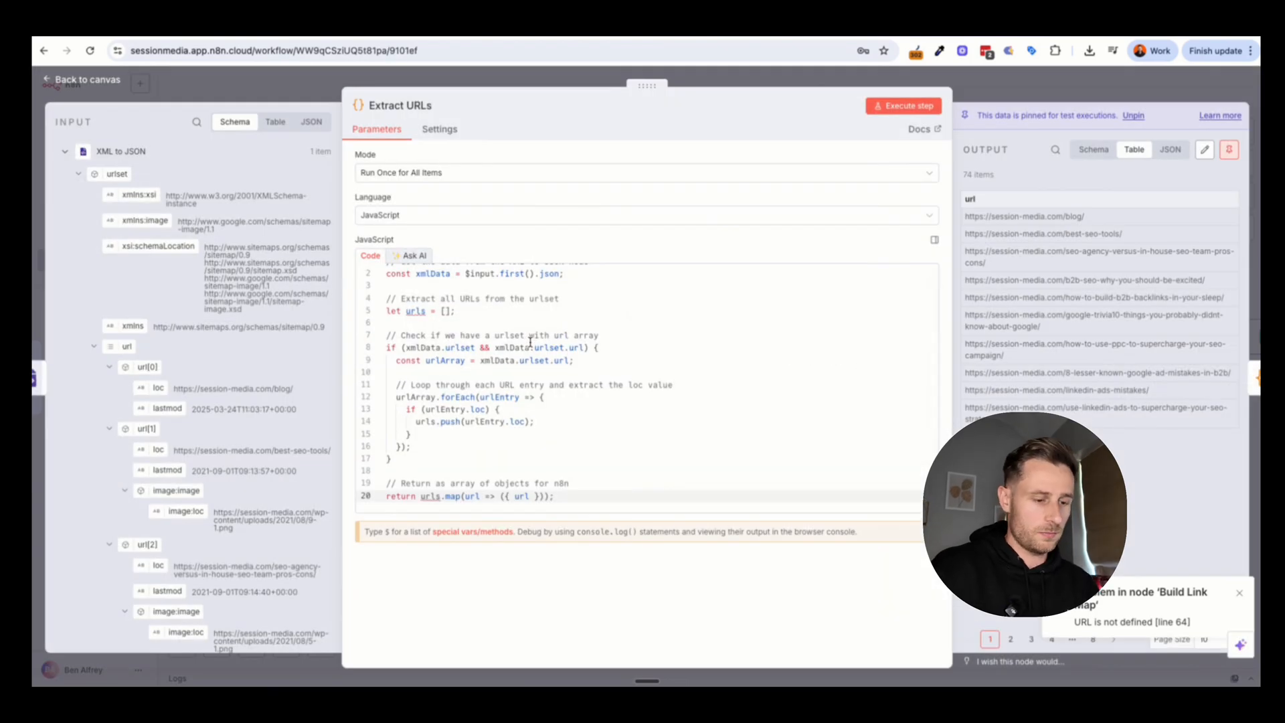
pyautogui.press('super+shift+4')
pyautogui.moveTo(33, 62); pyautogui.dragTo(1090, 625)
pyautogui.moveTo(1260, 685); pyautogui.dragTo(1259, 685)
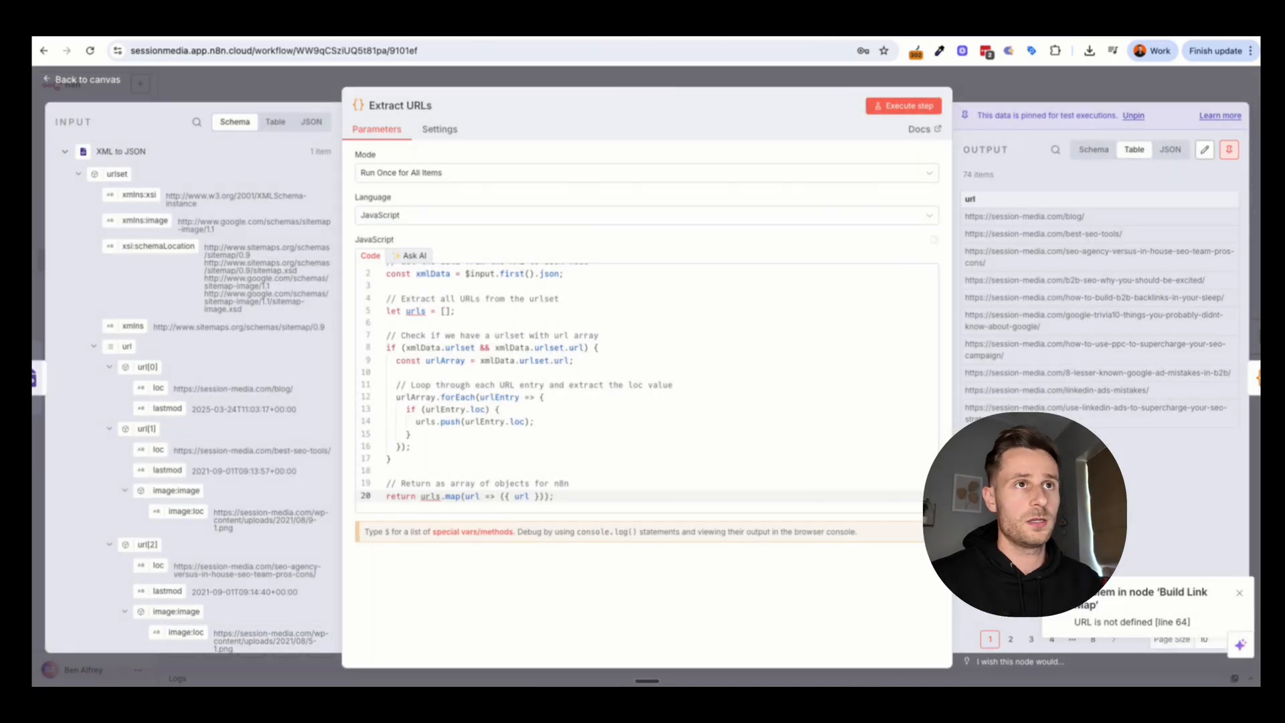
# Step: Dismiss the error notification, copy a screenshot of the Extract URLs node's code and output, and paste it into the ChatGPT conversation
pyautogui.click(1239, 593)
pyautogui.press('super+shift+4')
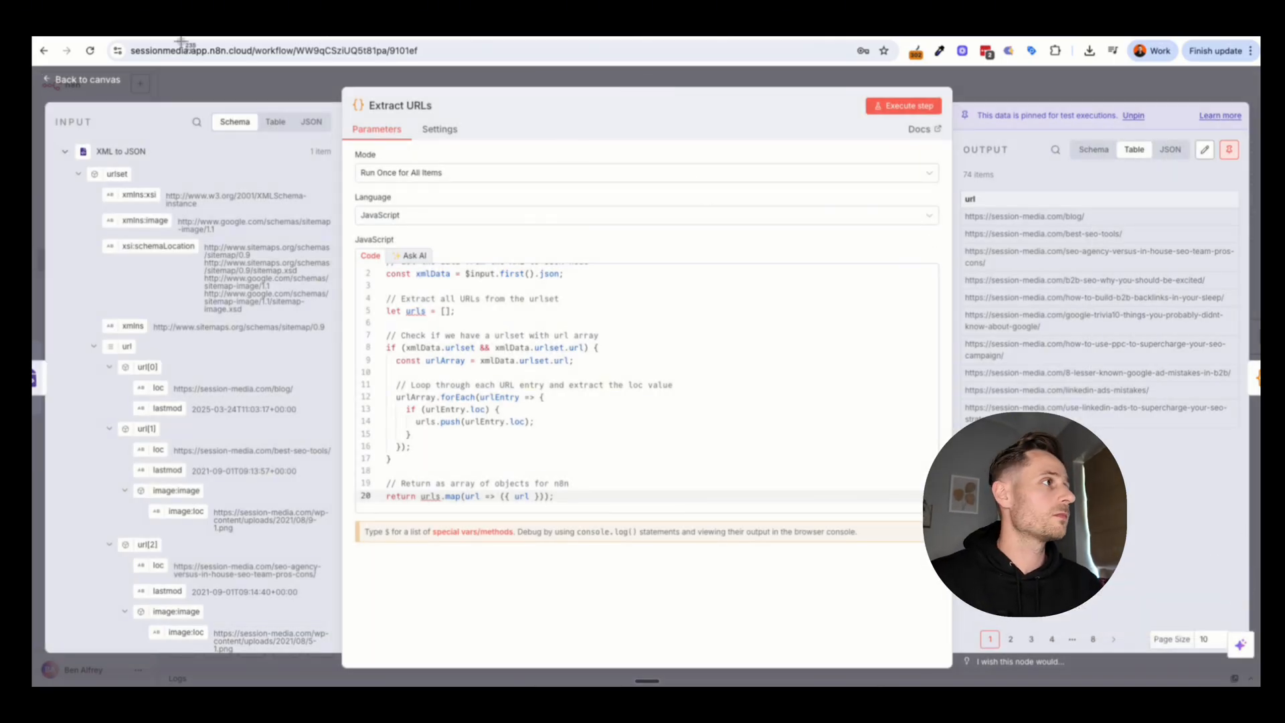
pyautogui.moveTo(36, 73); pyautogui.dragTo(1257, 685)
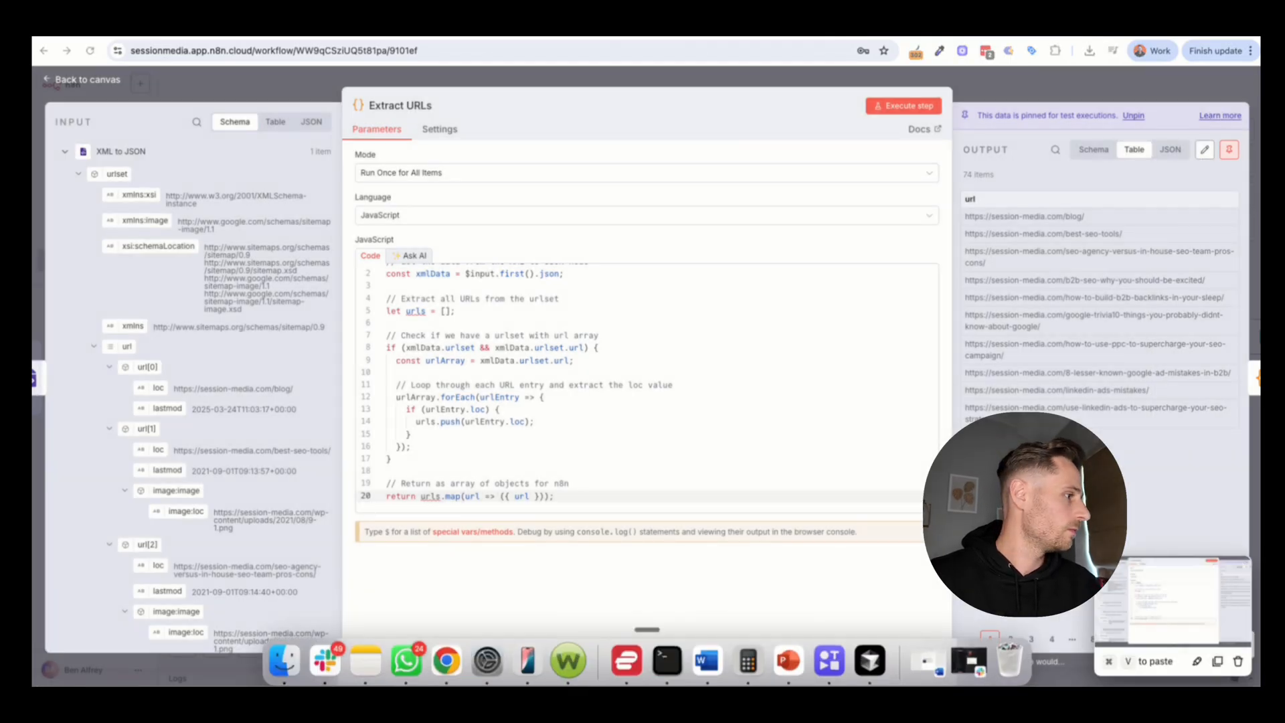
pyautogui.click(1217, 663)
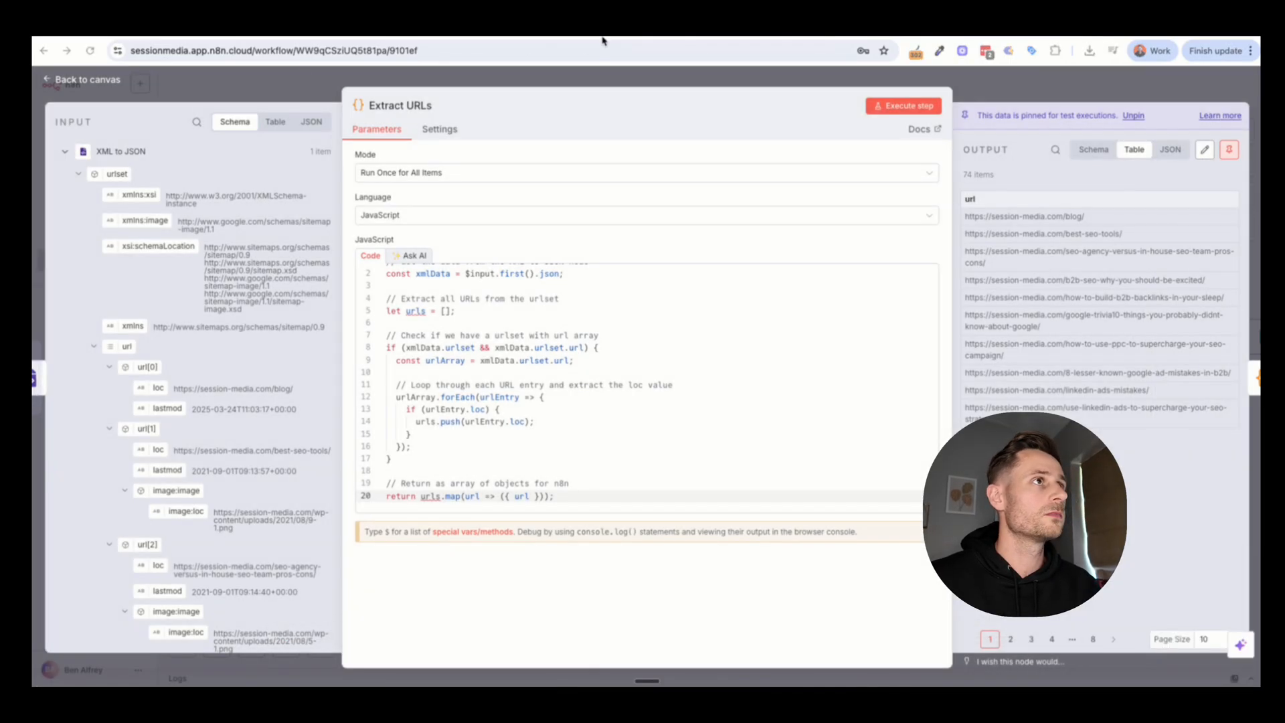
pyautogui.hotkey('ctrl', 'v')
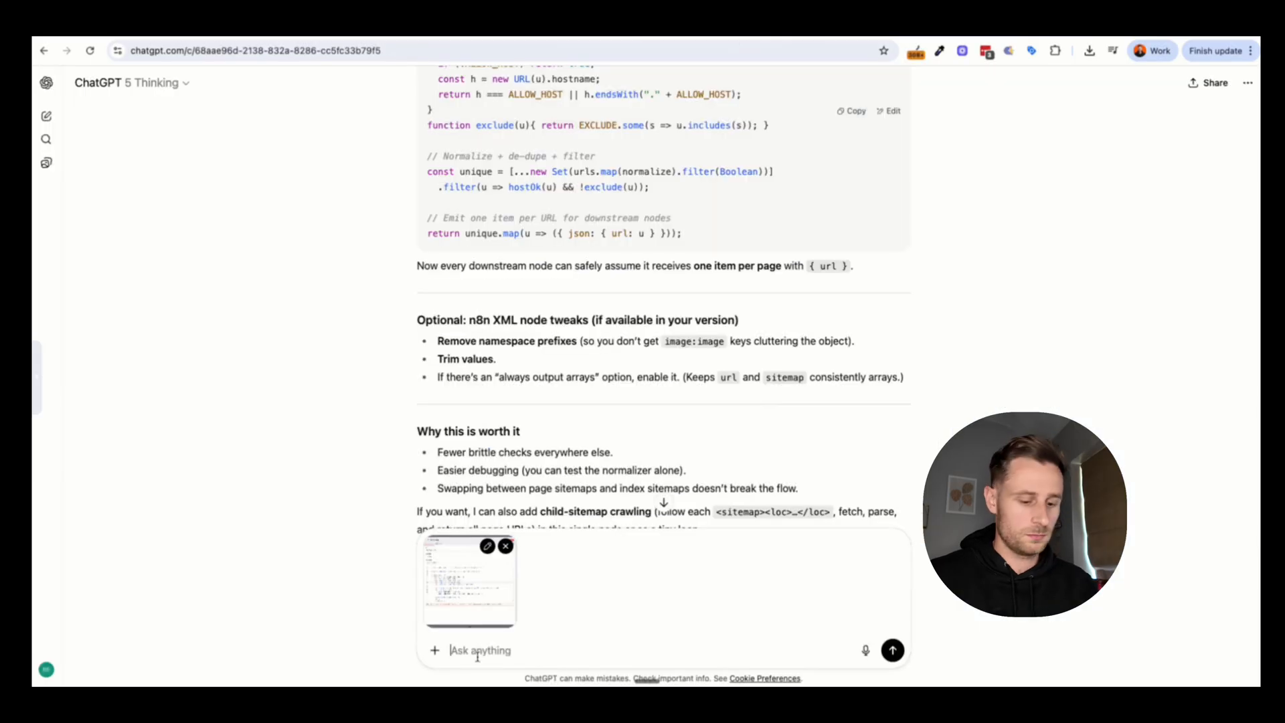
# Step: Write "I deleted the node and rebuilt from the ground, it now works!" in the ChatGPT message
pyautogui.write('I dele')
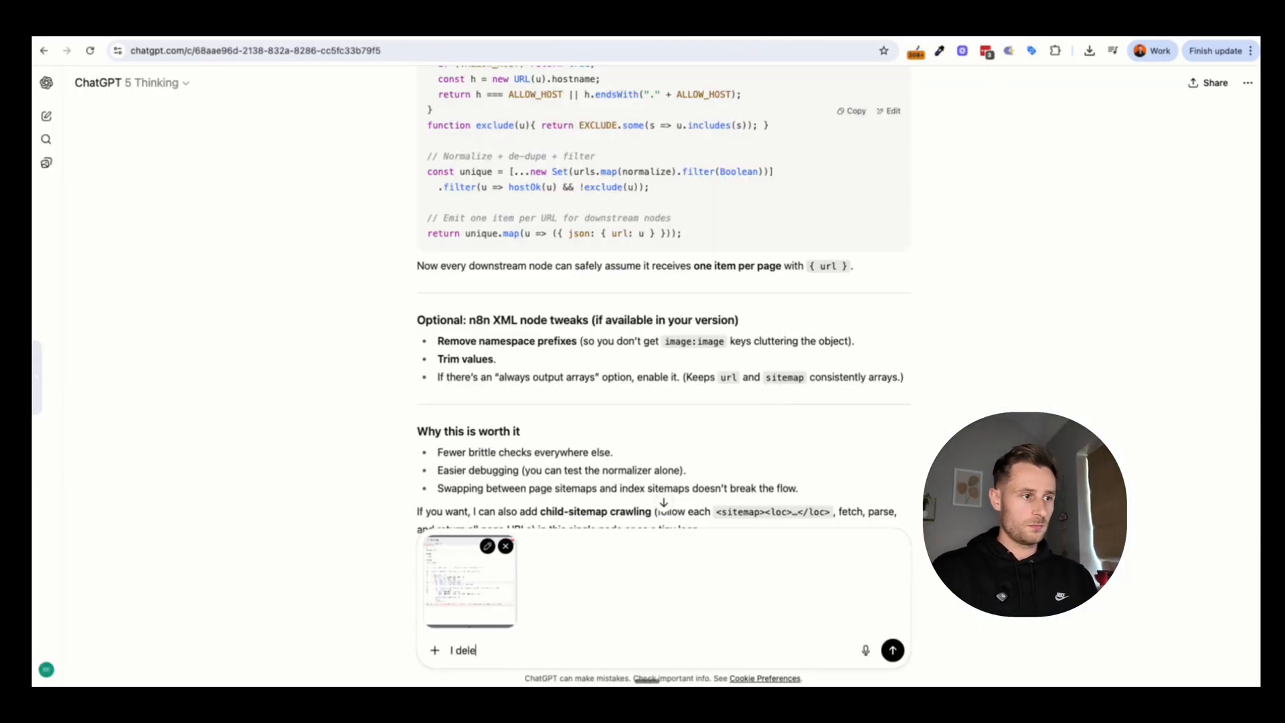
pyautogui.write('ted the node and')
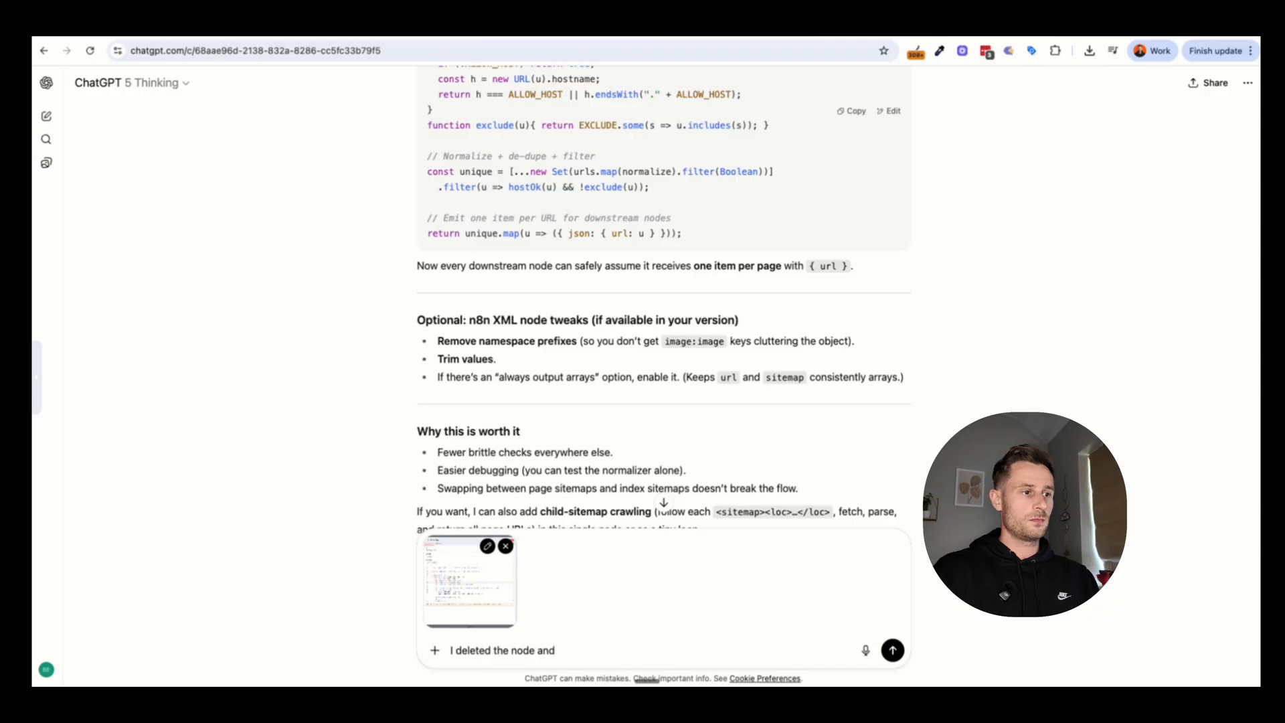
pyautogui.write(' rebui')
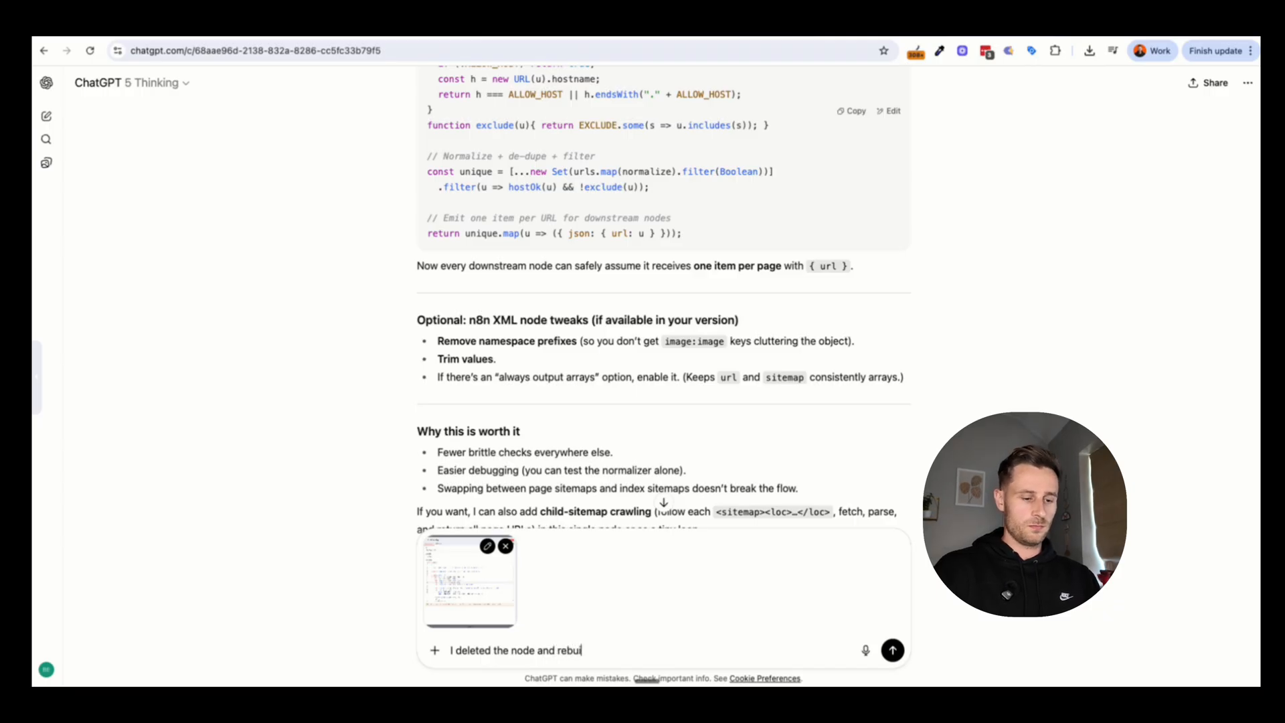
pyautogui.write('lt from the gorund')
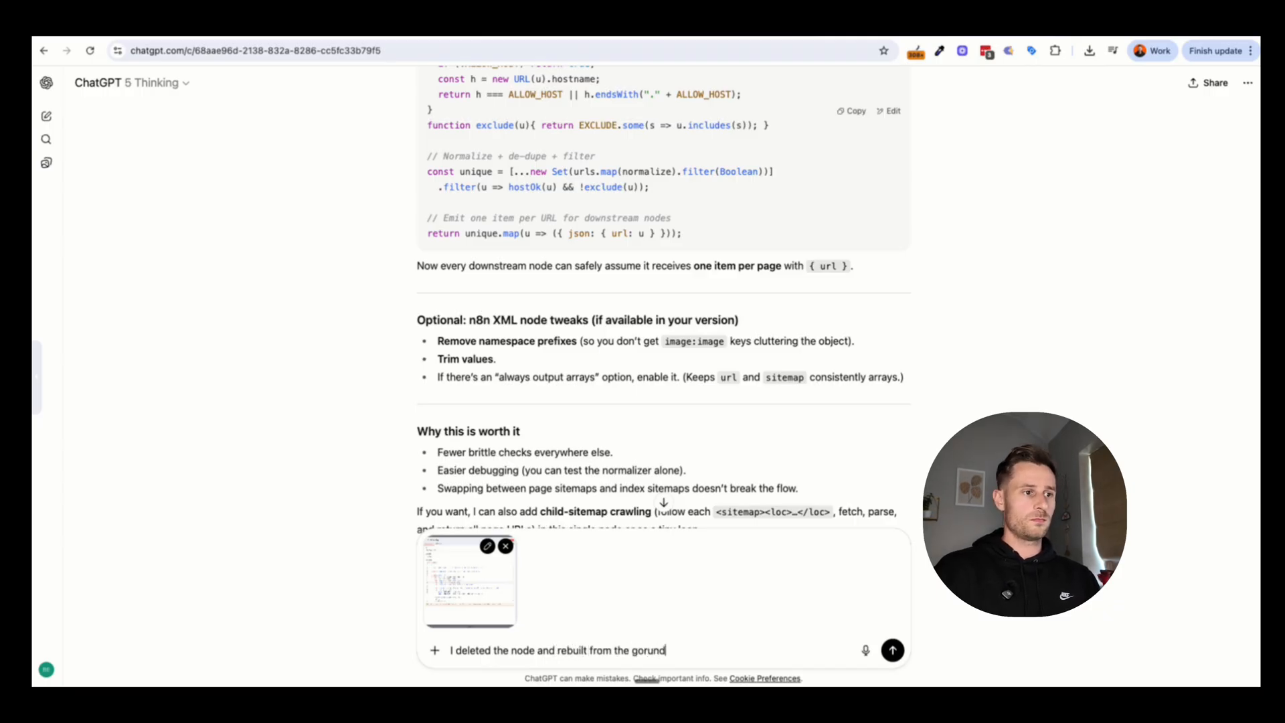
pyautogui.write(', it now works')
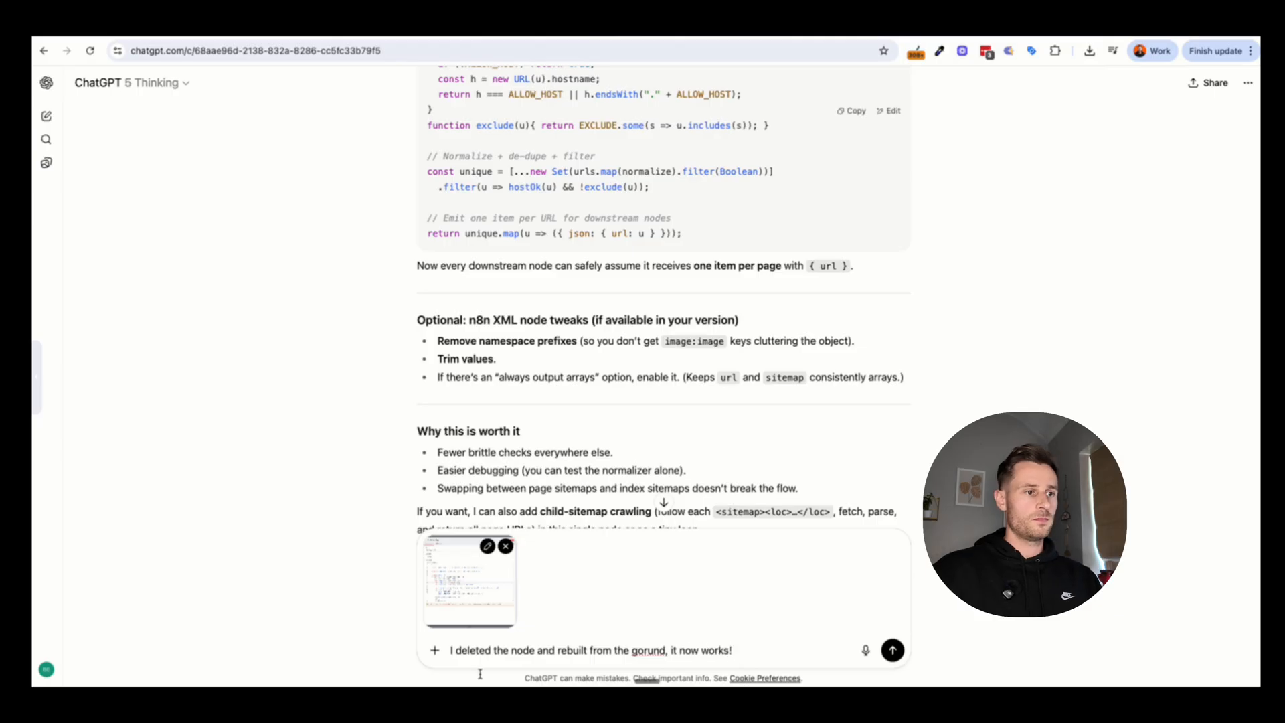
pyautogui.write('!')
pyautogui.doubleClick(634, 650)
pyautogui.write('ground')
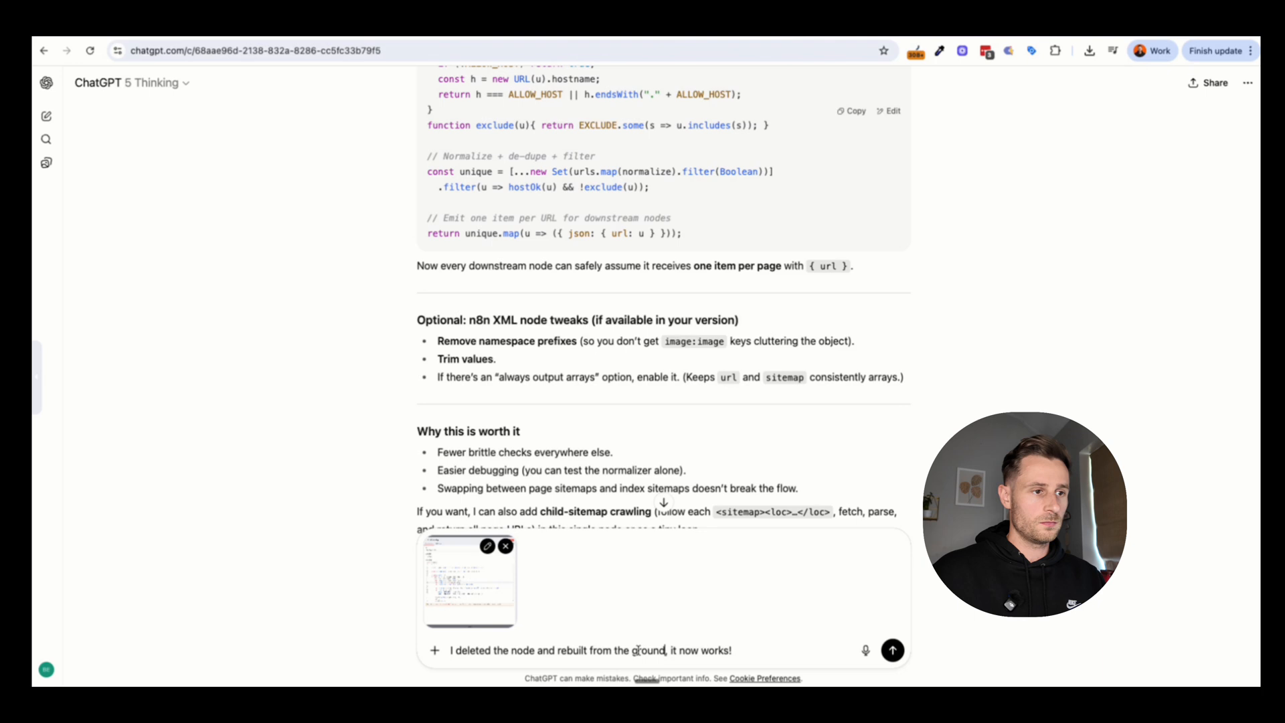
# Step: Add a second line to the ChatGPT message that begins with: Issue in "Build
pyautogui.click(774, 656)
pyautogui.hotkey('shift', 'Return')
pyautogui.write('Issue')
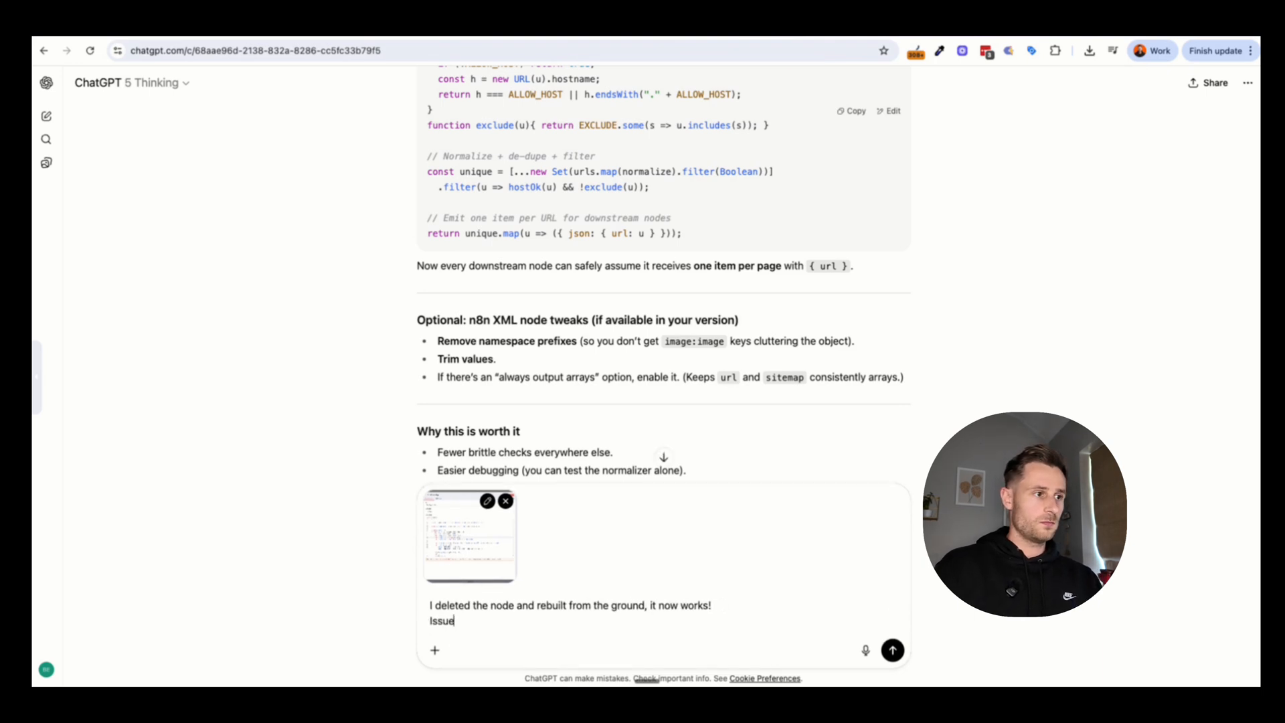
pyautogui.write(' in "')
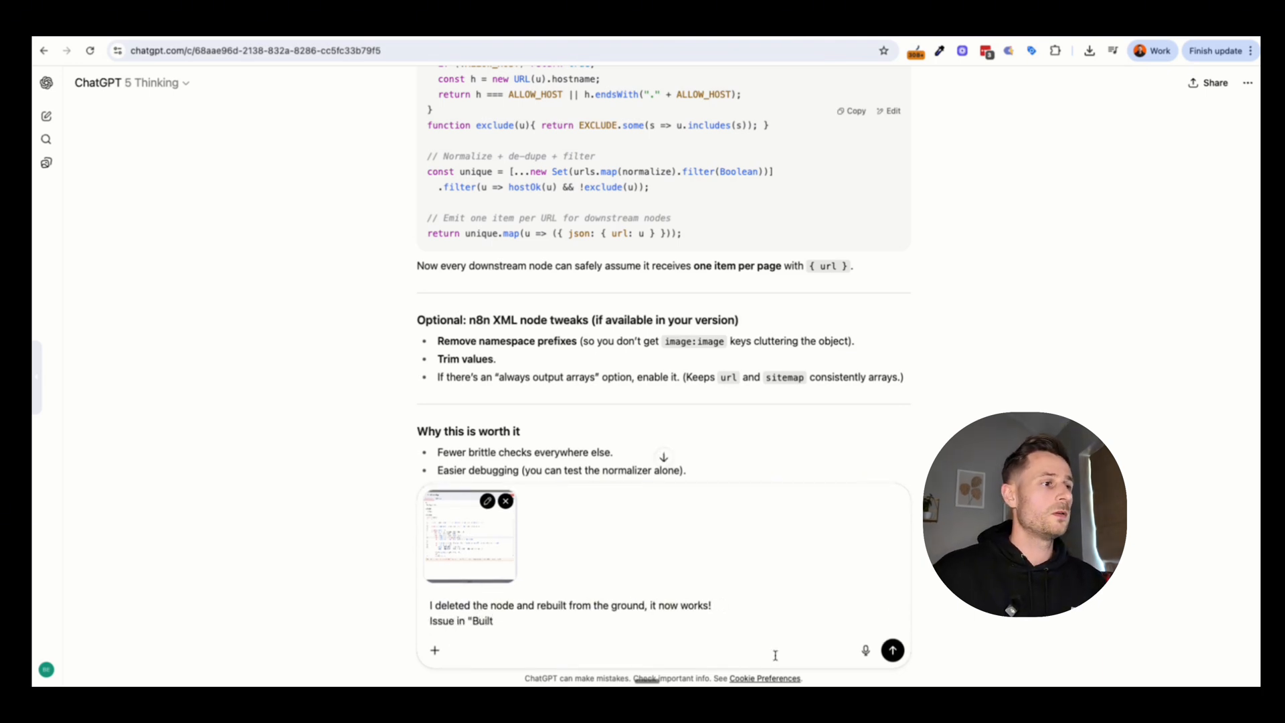
pyautogui.write('Build')
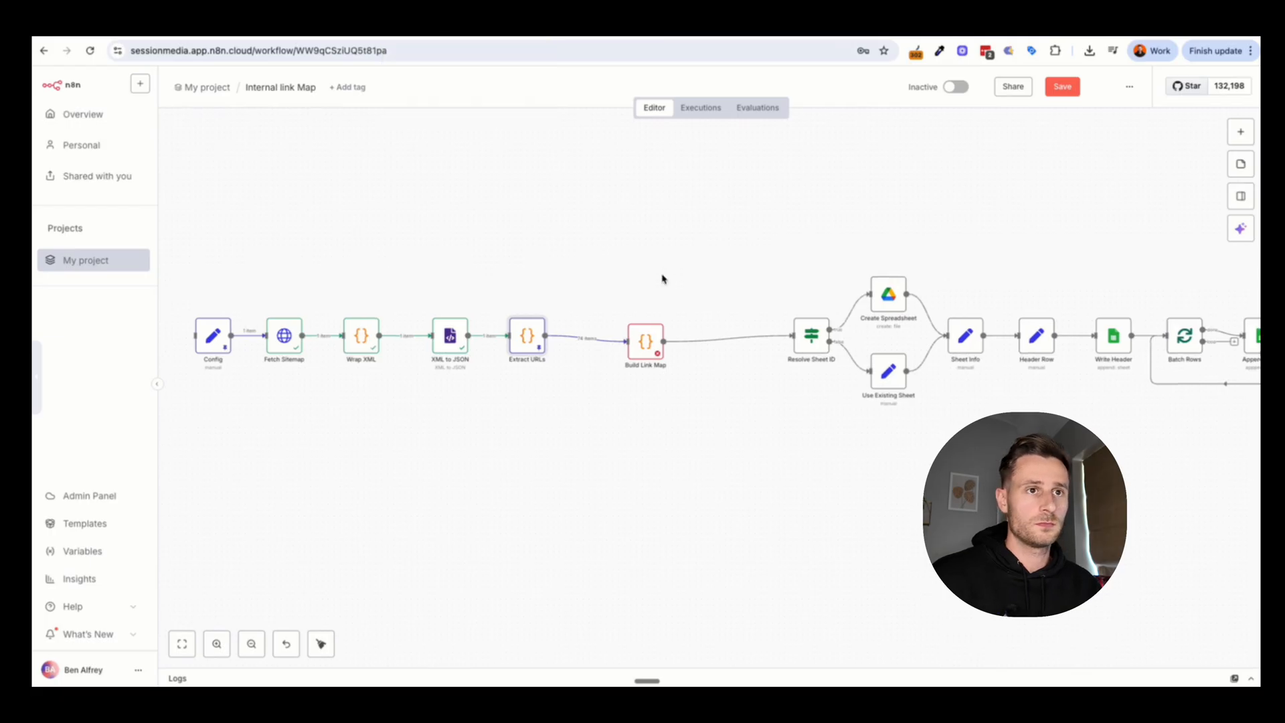
# Step: Move the Finish node clear of the Append Rows loop, copy a screenshot of the workflow through Finish, and return to ChatGPT
pyautogui.hscroll(5, 662, 279)
pyautogui.moveTo(1153, 341); pyautogui.dragTo(1205, 332)
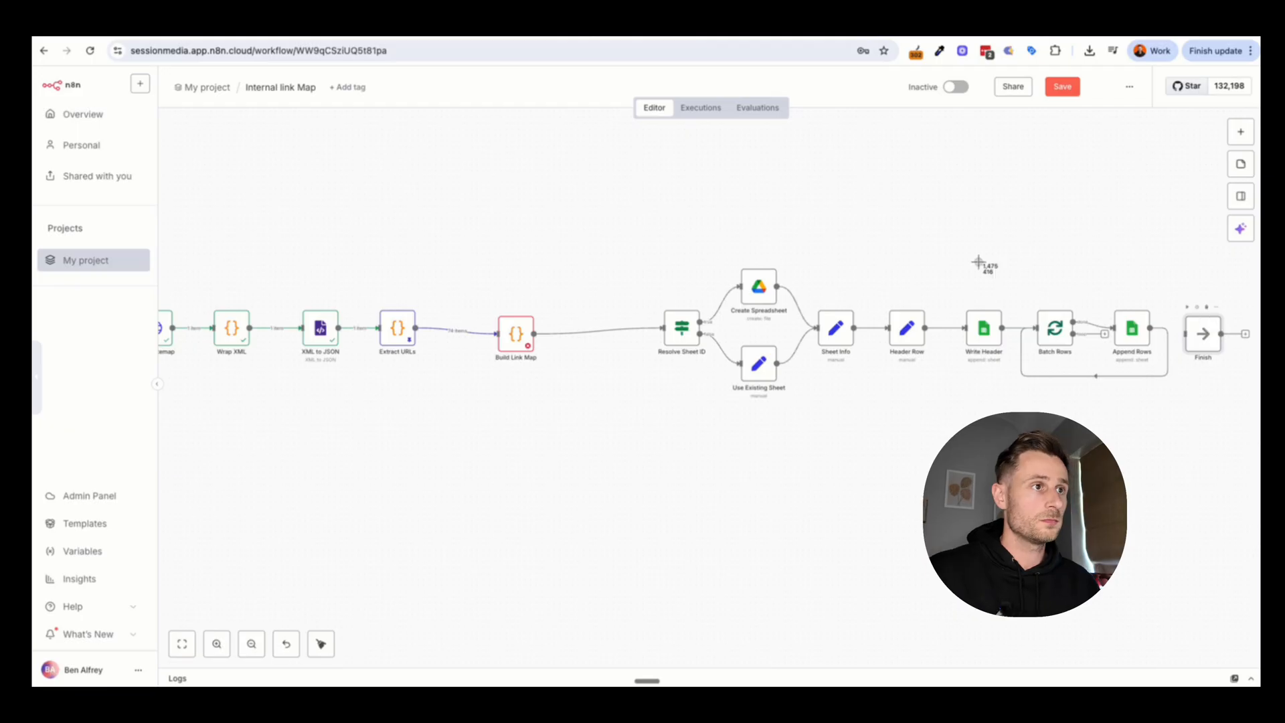
pyautogui.moveTo(444, 221); pyautogui.dragTo(1248, 517)
pyautogui.click(1218, 662)
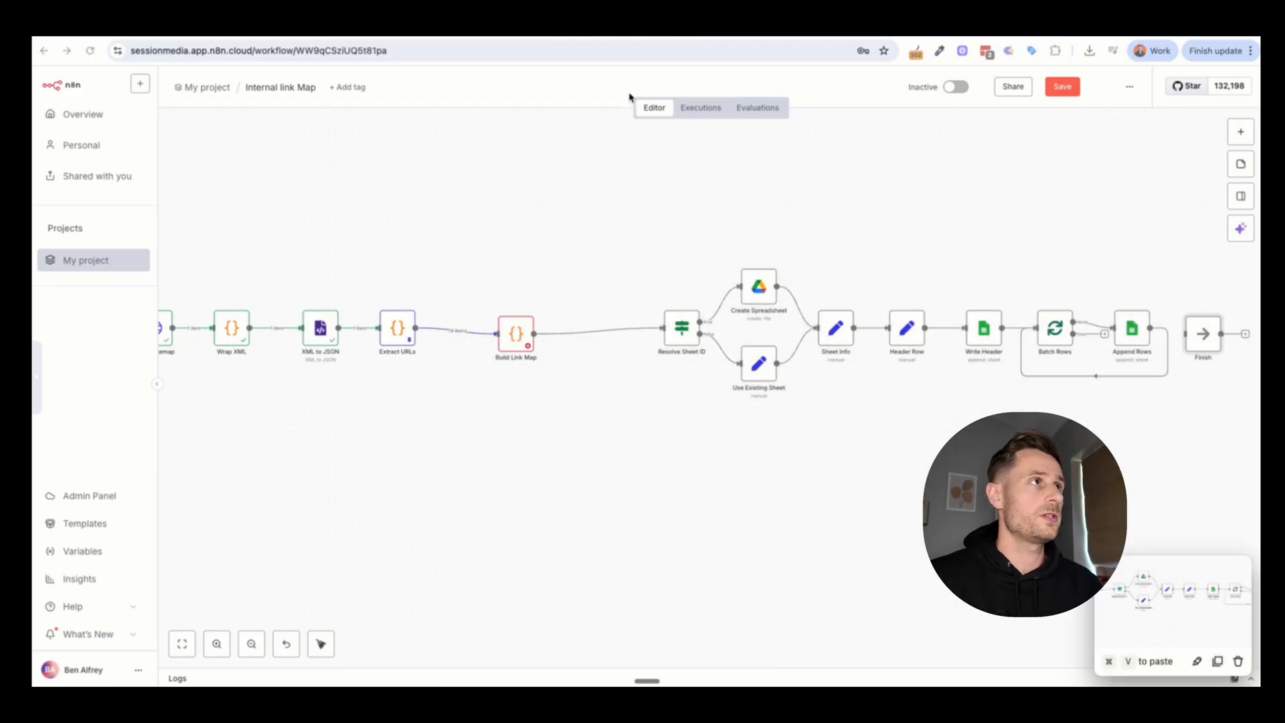
pyautogui.click(434, 25)
pyautogui.click(462, 33)
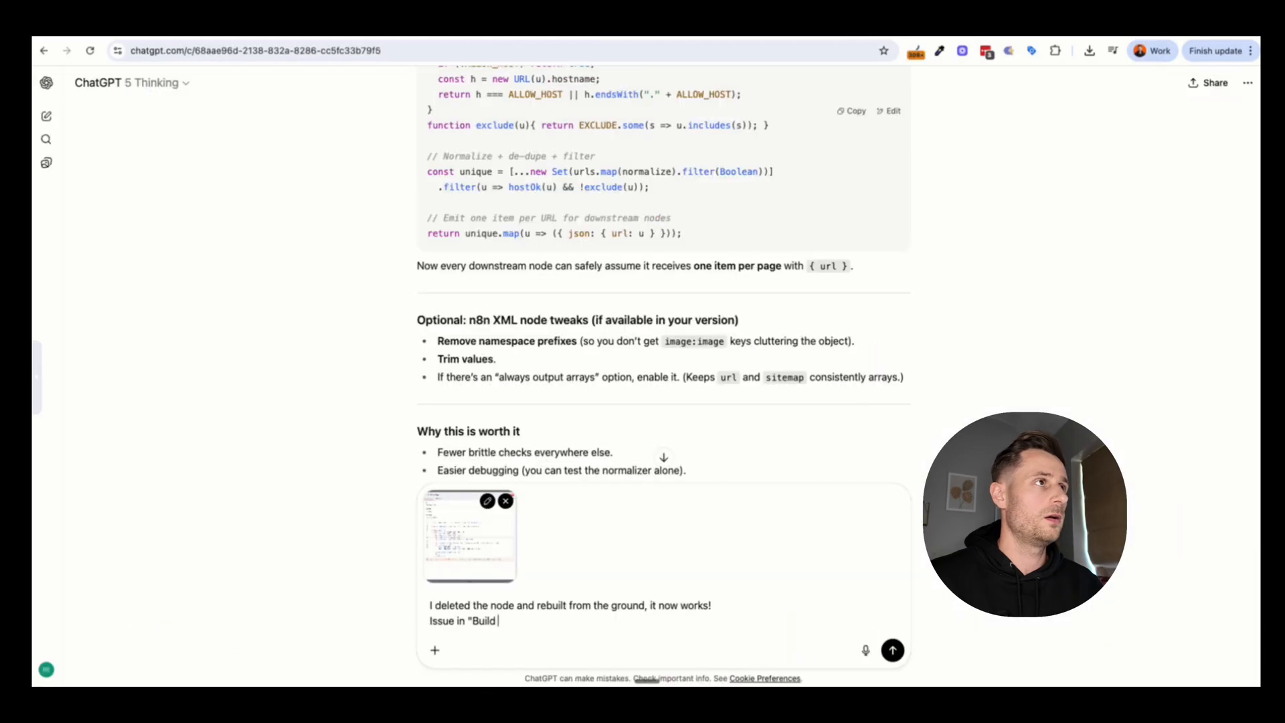
# Step: Paste the workflow screenshot into the message, complete the second line as Issue in "Build Link Map", and send it
pyautogui.press('super+v')
pyautogui.write('Link M')
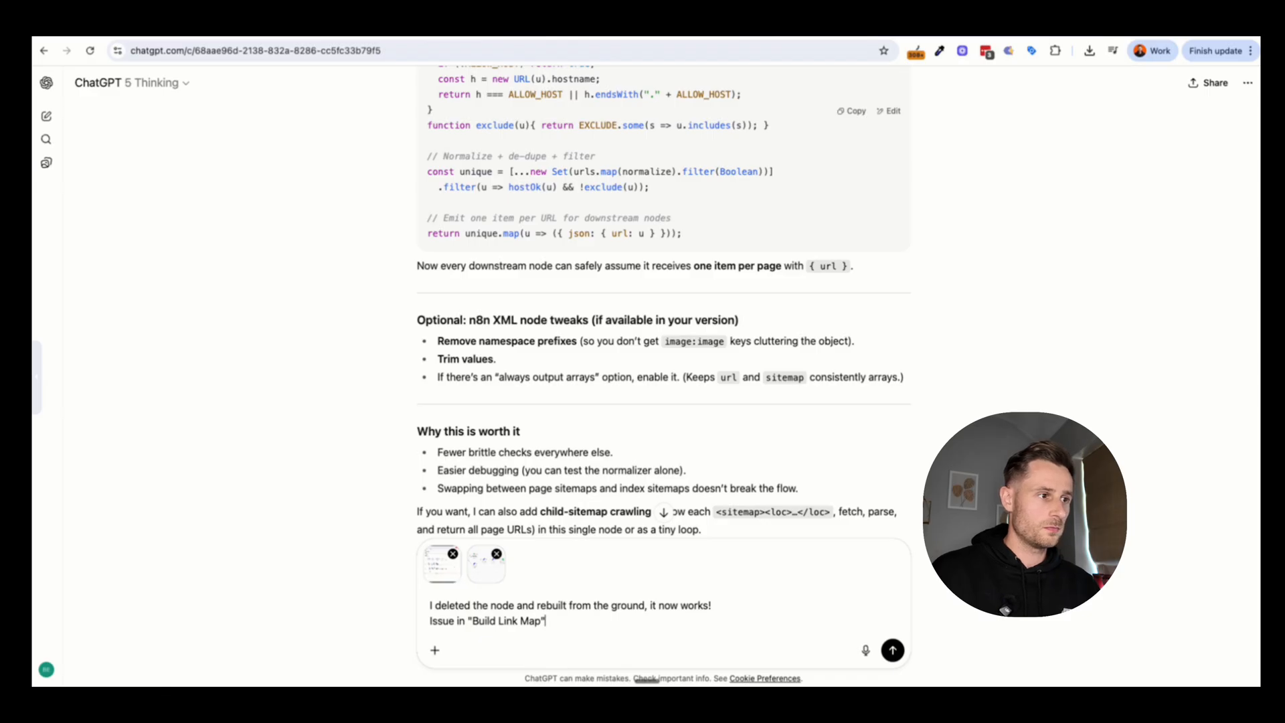
pyautogui.write('ap"')
pyautogui.press('Return')
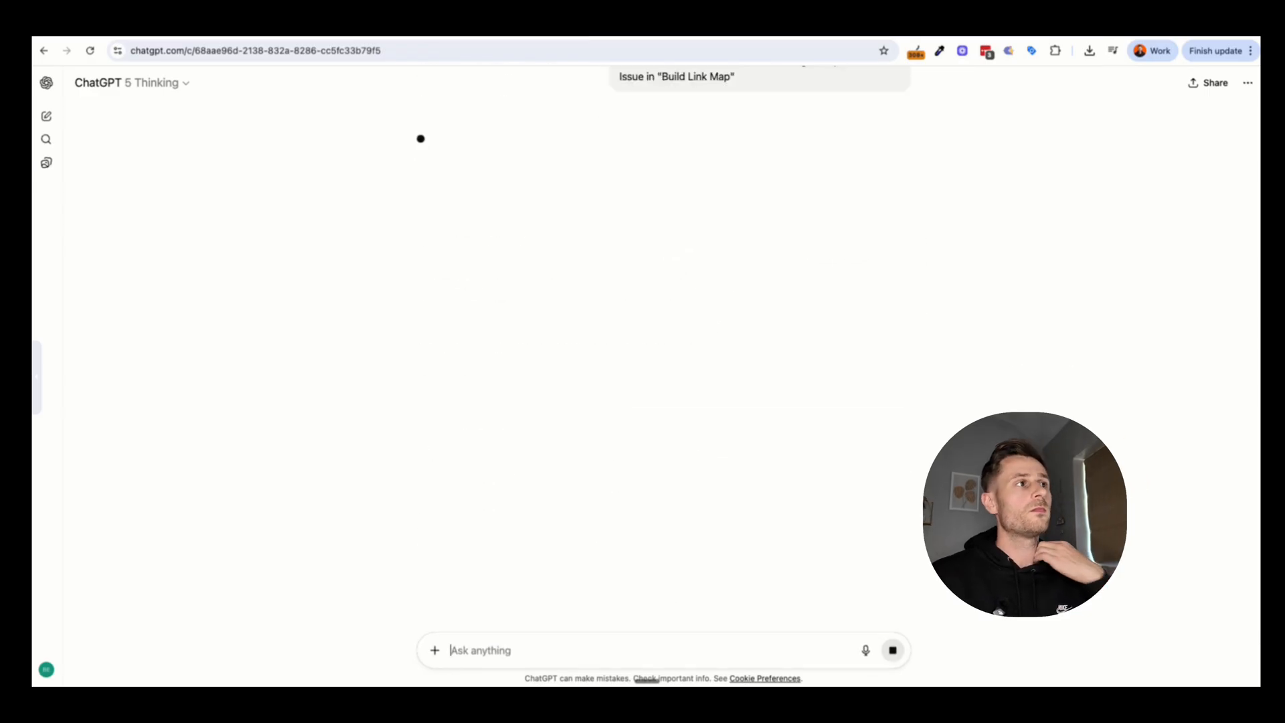
# Step: Replace the Build Link Map node's JavaScript with the code copied from ChatGPT's reply and run the node
pyautogui.click(855, 114)
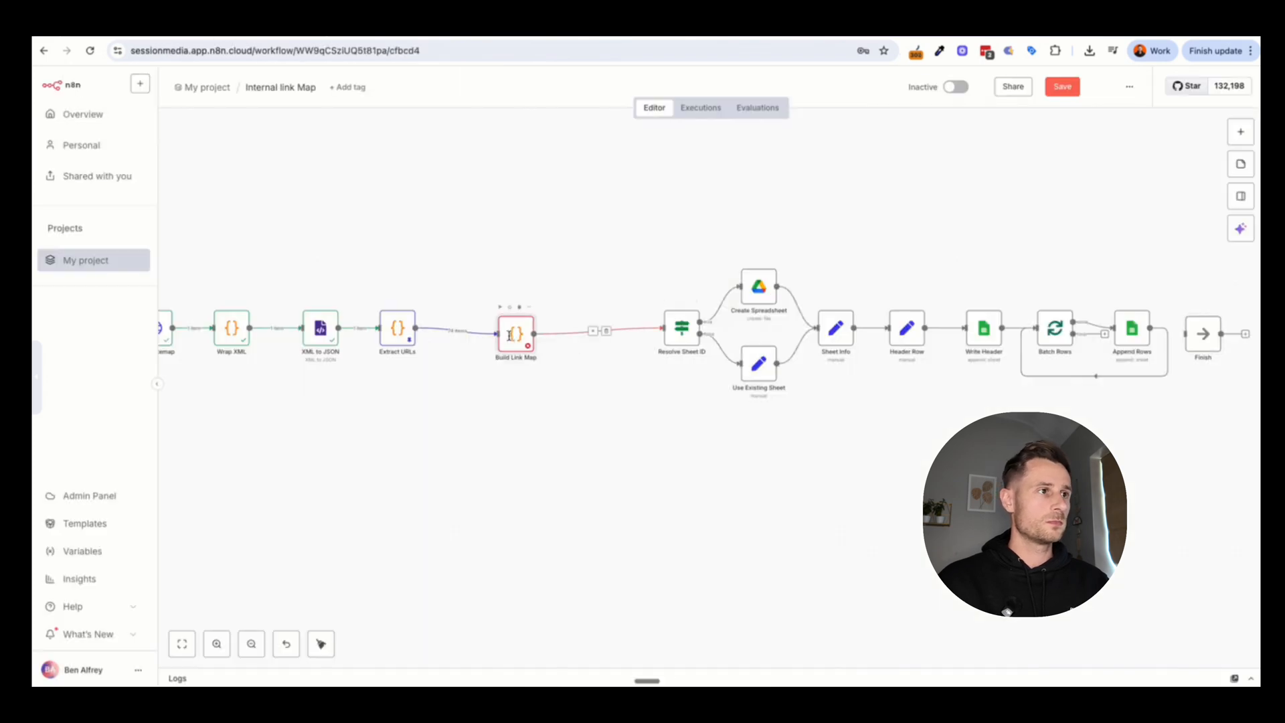
pyautogui.doubleClick(512, 336)
pyautogui.scroll(-5, 614, 412)
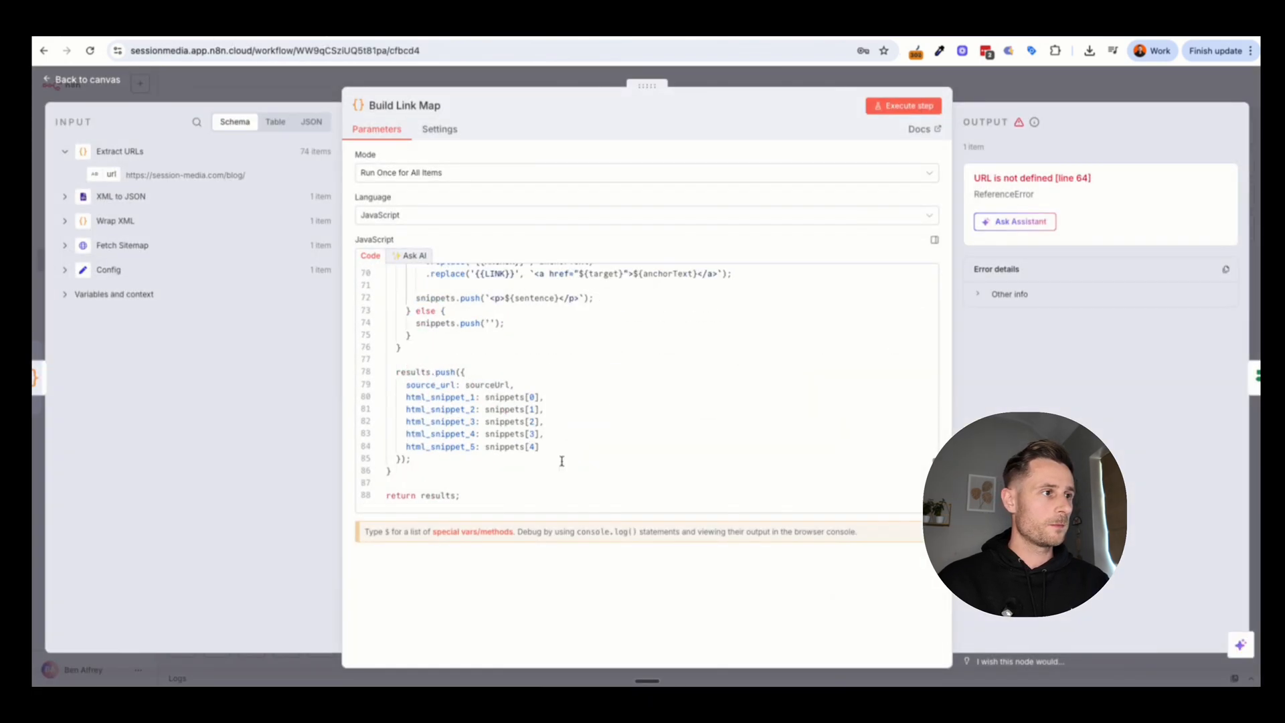
pyautogui.hotkey('ctrl', 'a')
pyautogui.scroll(15, 614, 412)
pyautogui.hotkey('ctrl', 'v')
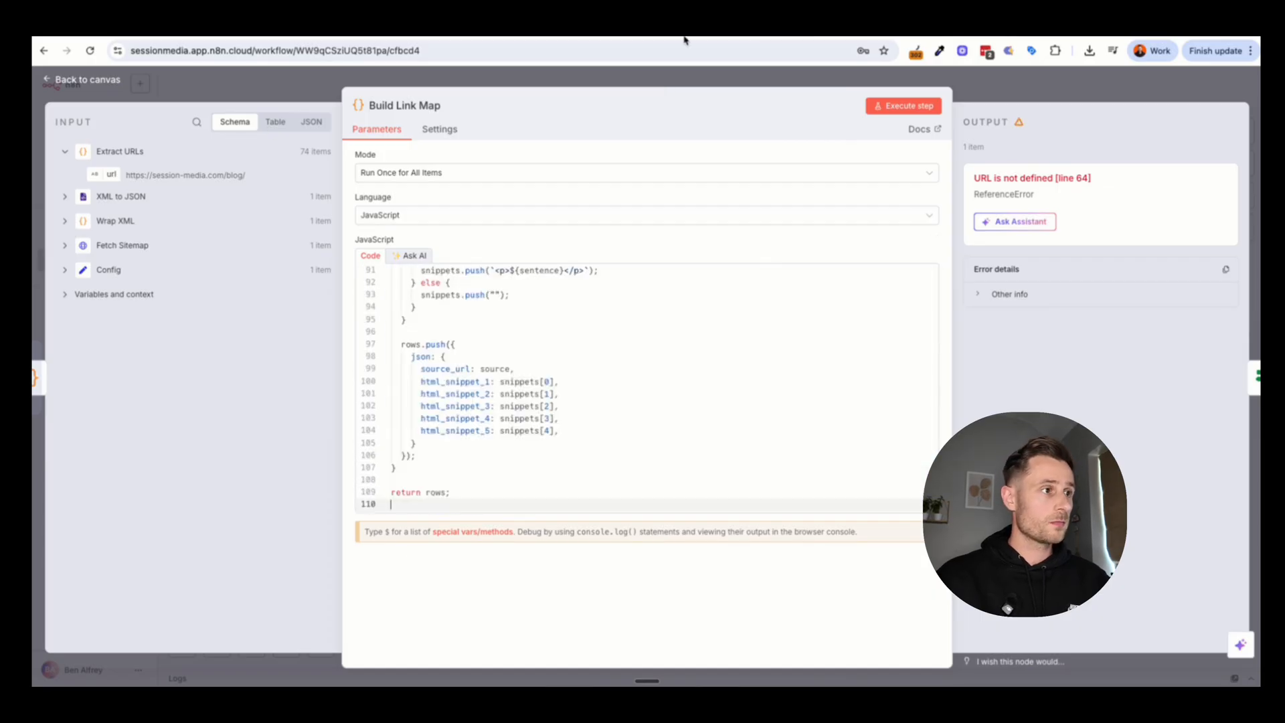
pyautogui.click(888, 107)
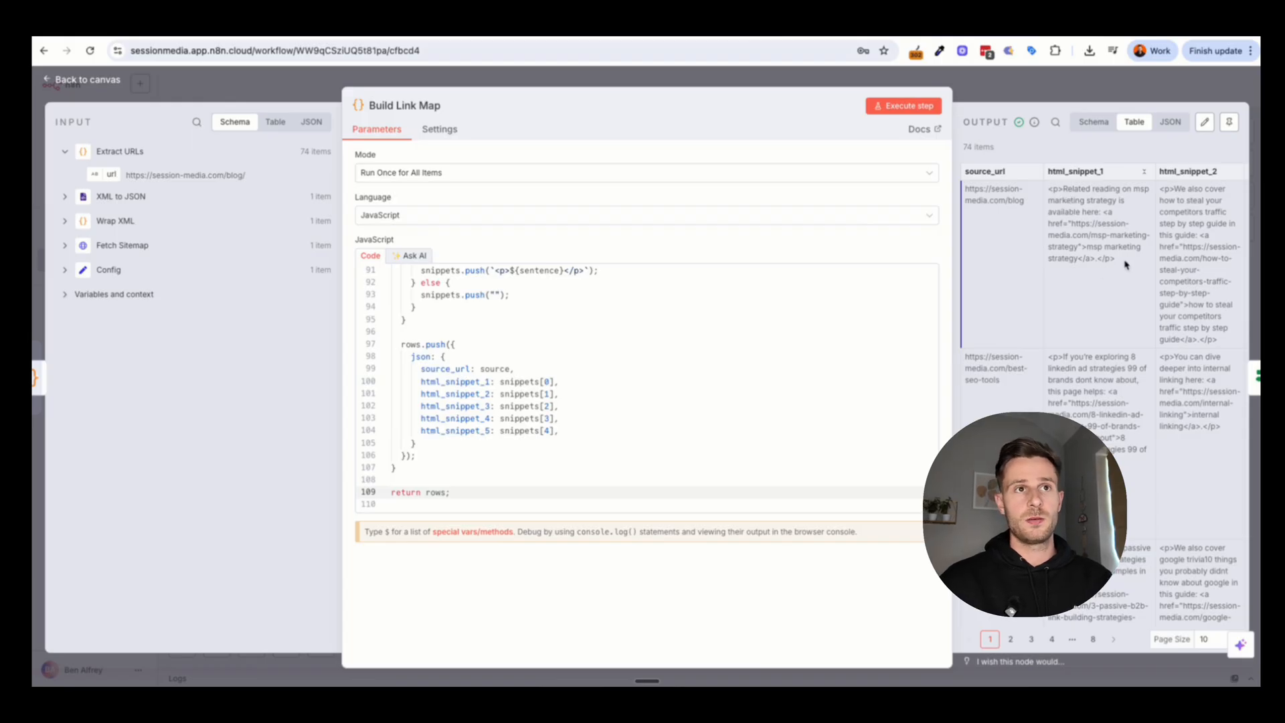
# Step: Examine the source_url and html_snippet_1 to html_snippet_5 columns in the Build Link Map output table
pyautogui.moveTo(1126, 265); pyautogui.dragTo(1077, 224)
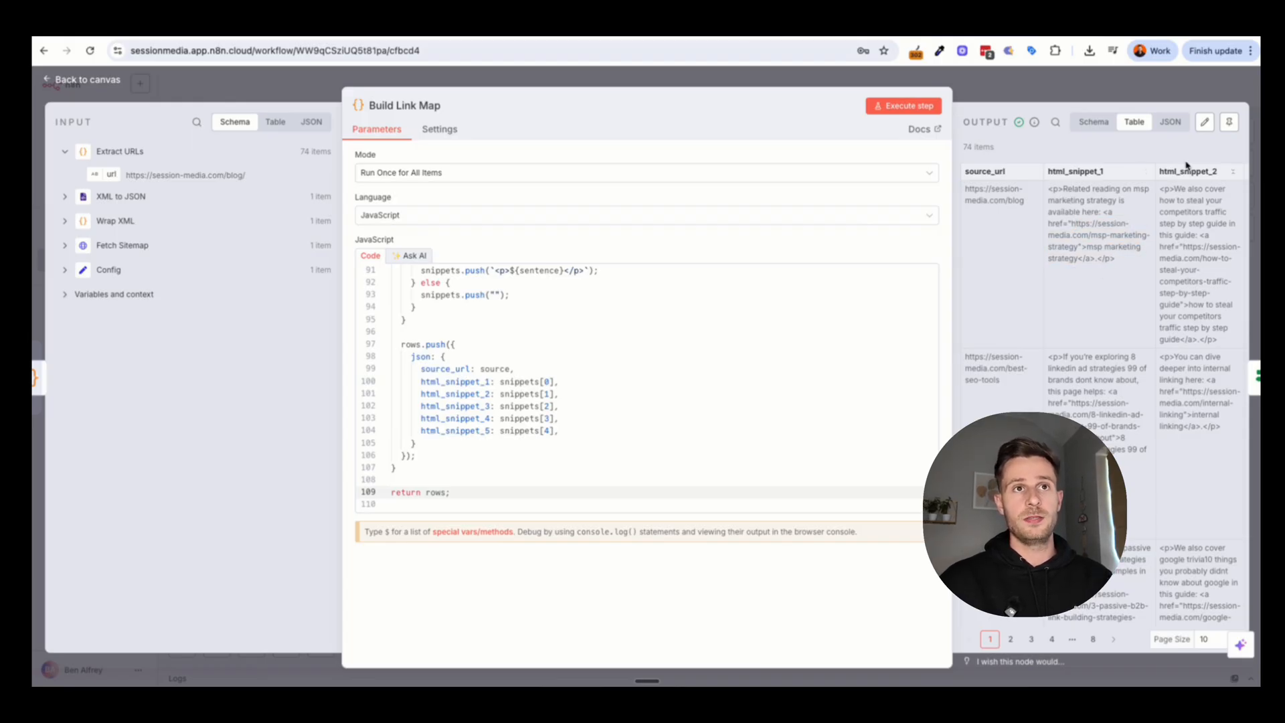
pyautogui.hscroll(5, 1131, 246)
pyautogui.hscroll(3, 1125, 248)
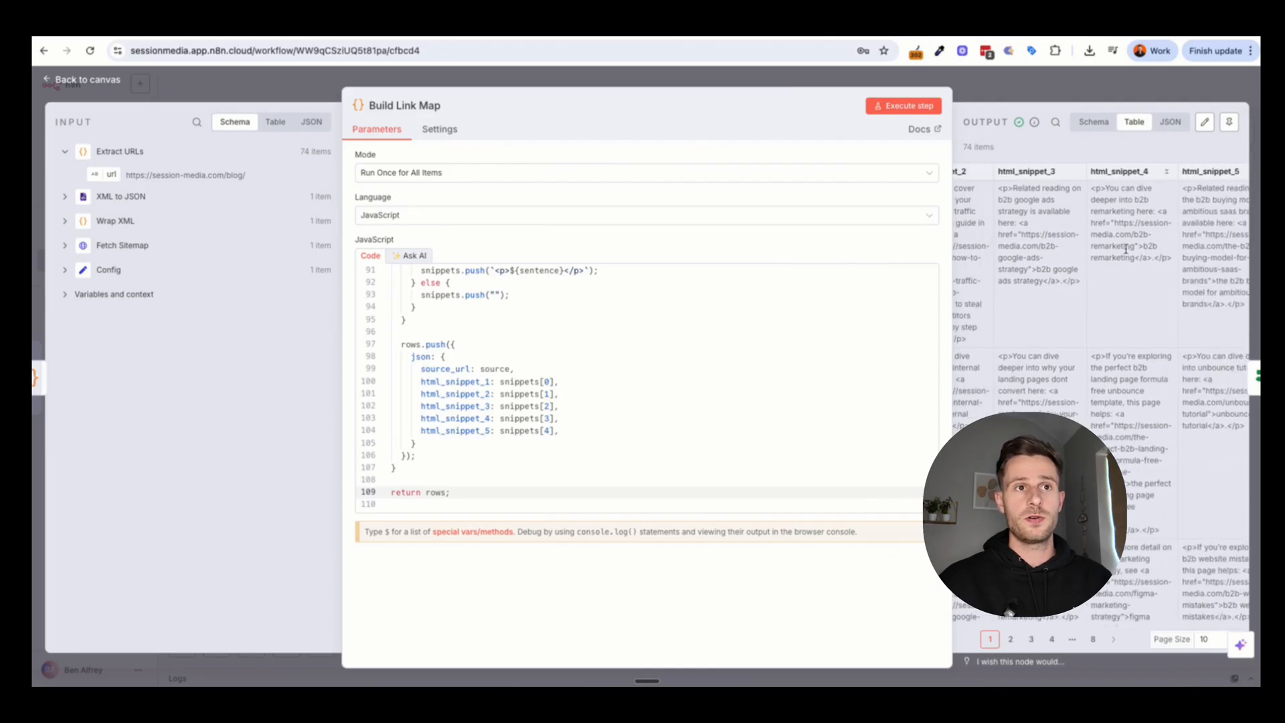
pyautogui.scroll(-1, 1126, 253)
pyautogui.hscroll(-8, 1125, 253)
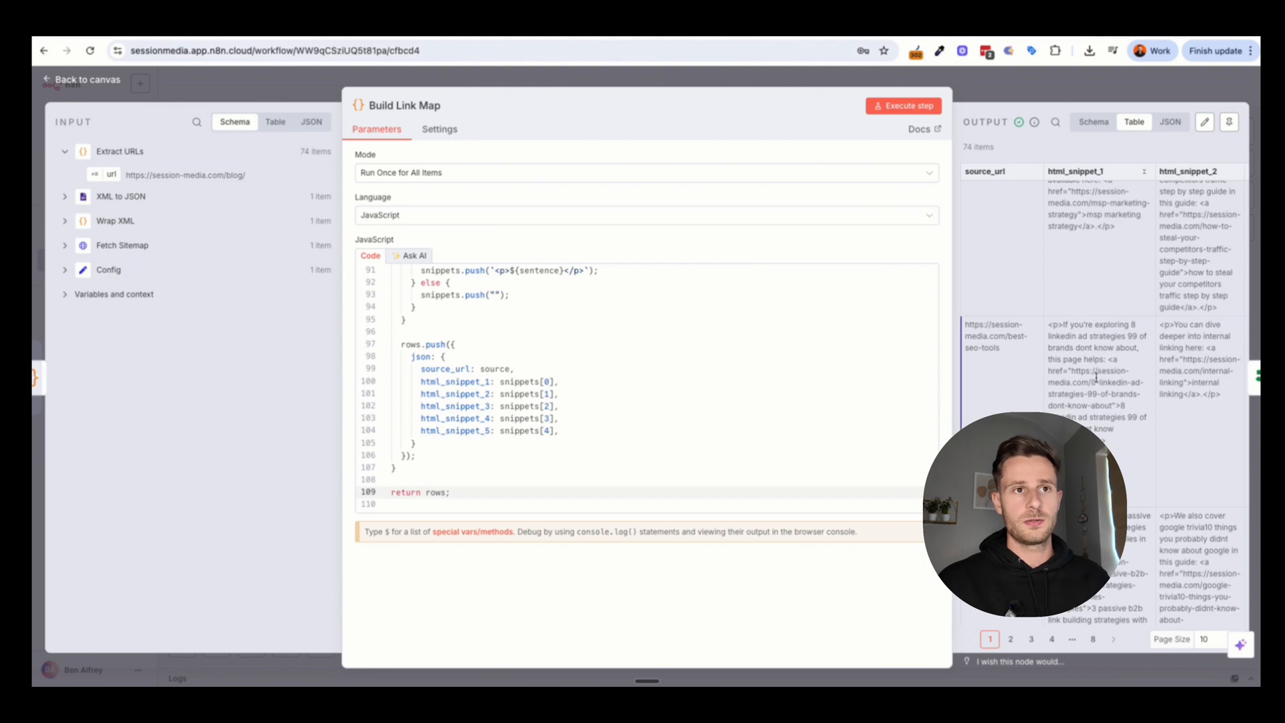
pyautogui.scroll(-10, 1096, 404)
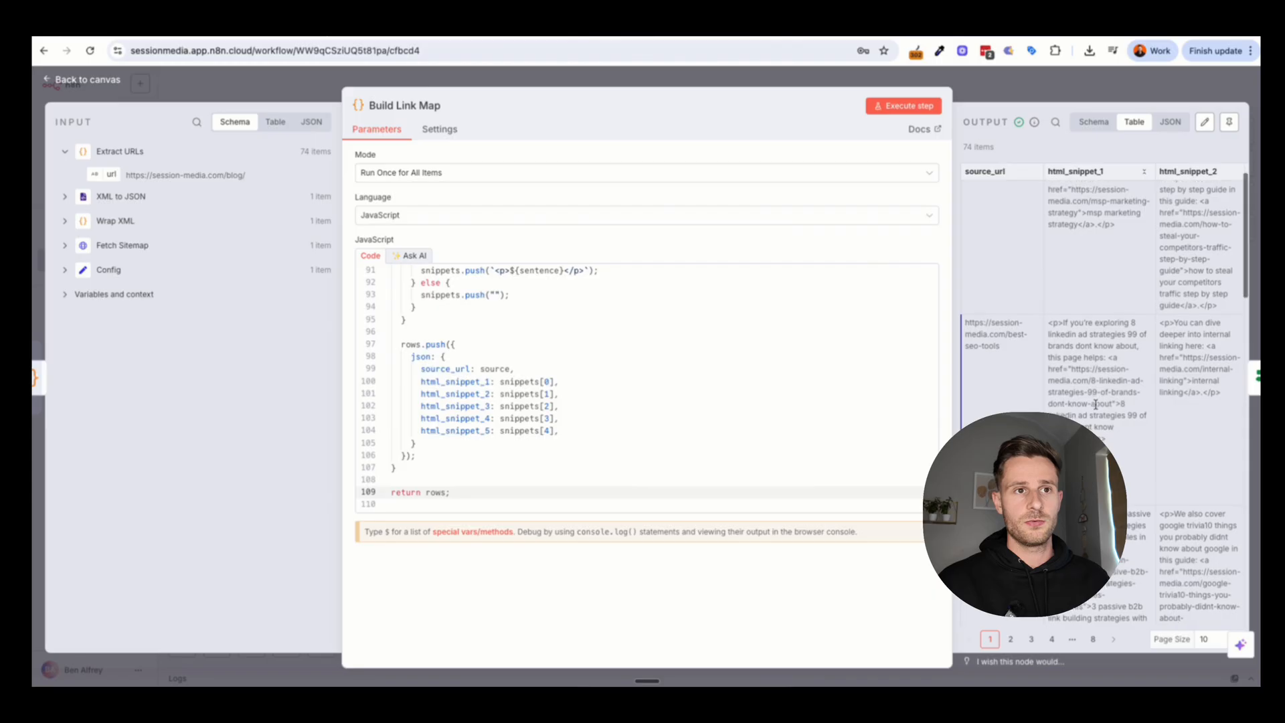
pyautogui.scroll(-5, 1096, 405)
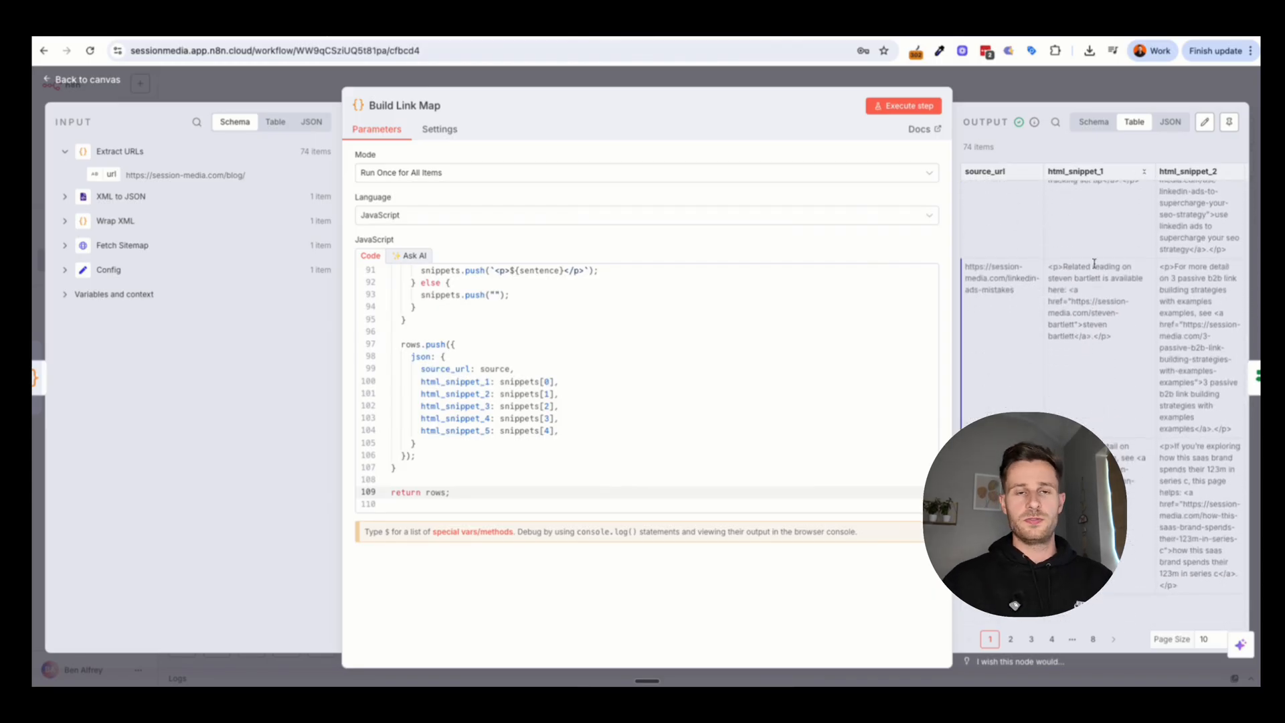
pyautogui.scroll(10, 1171, 268)
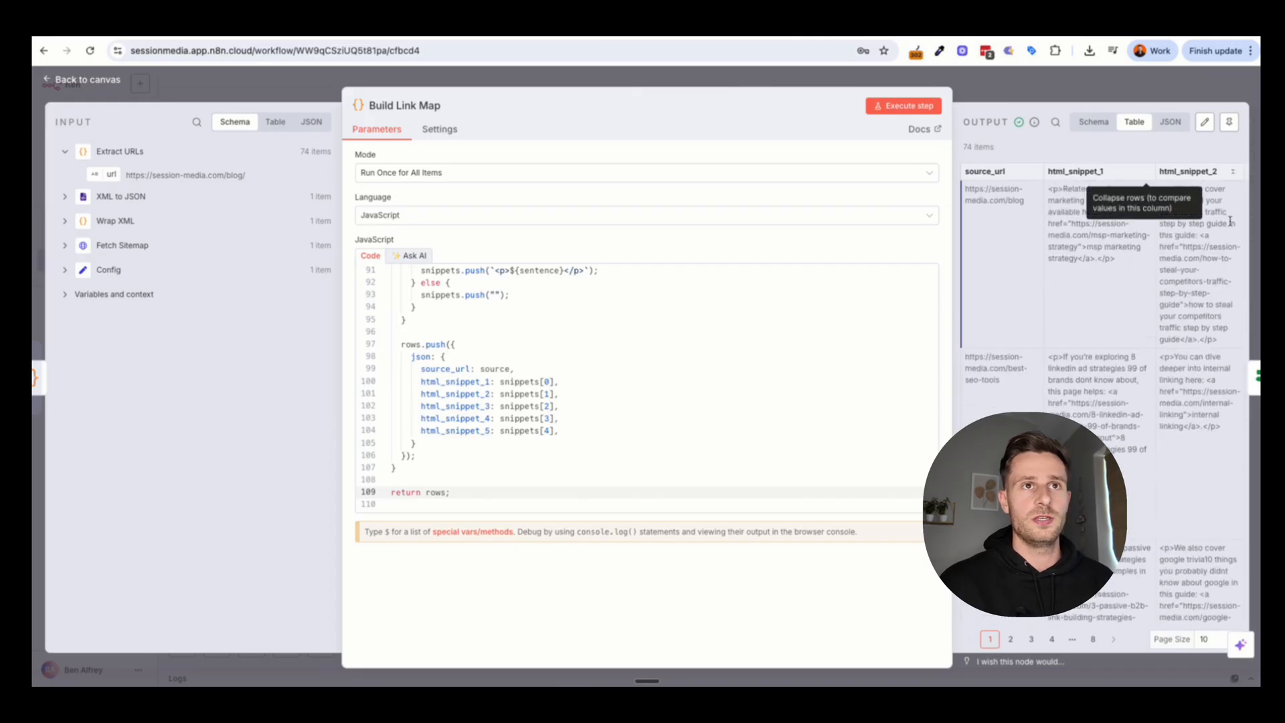
pyautogui.scroll(-10, 1230, 221)
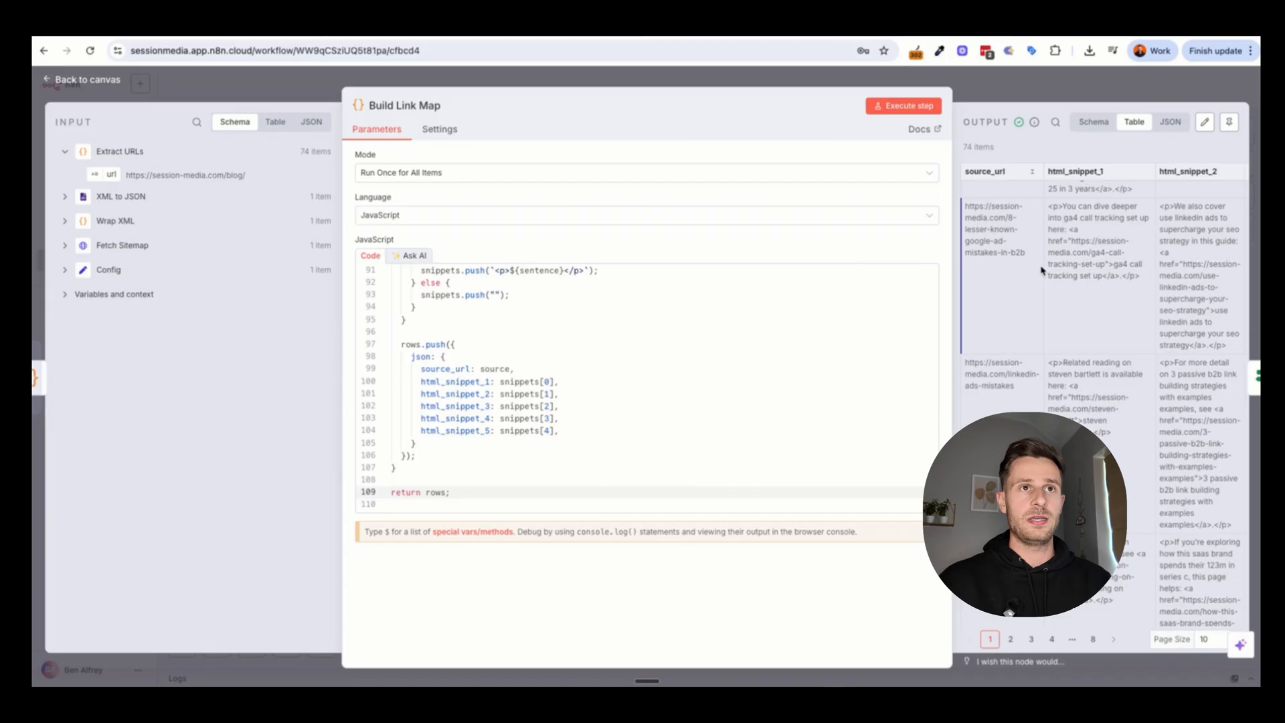
pyautogui.scroll(10, 1041, 269)
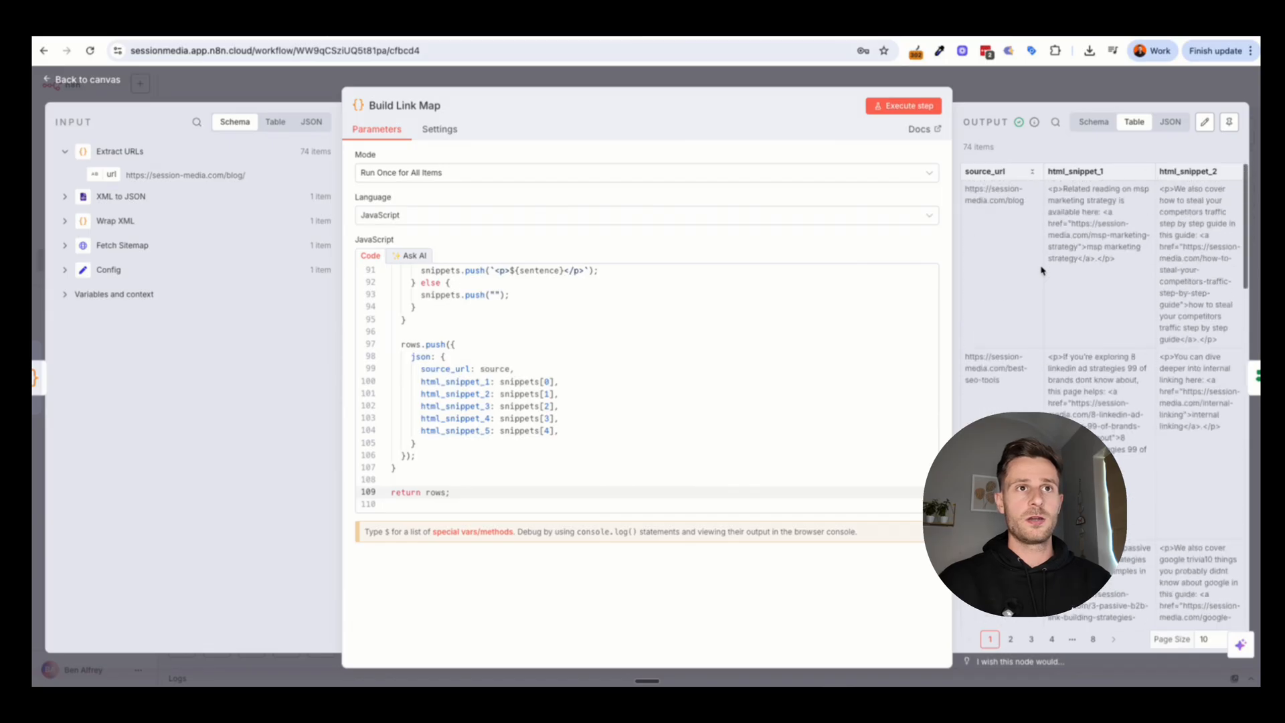
# Step: Return to the canvas and pin the Build Link Map node's output data
pyautogui.click(997, 88)
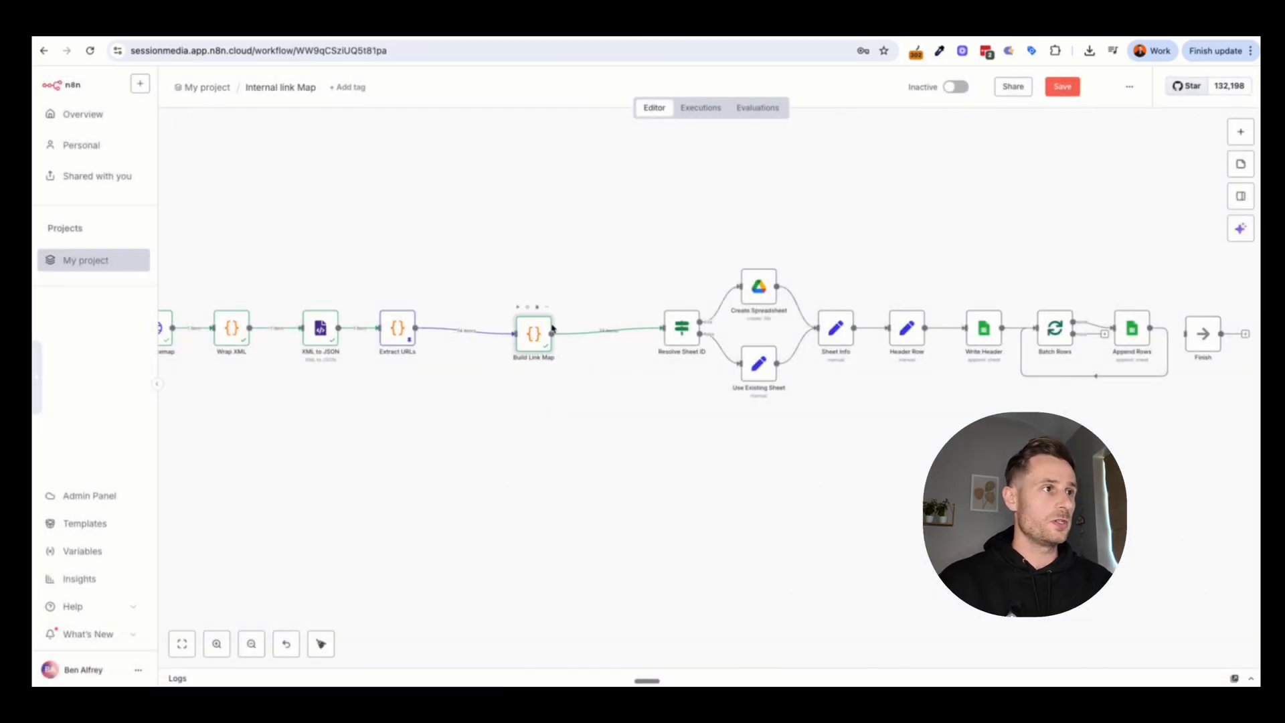
pyautogui.rightClick(546, 321)
pyautogui.click(570, 401)
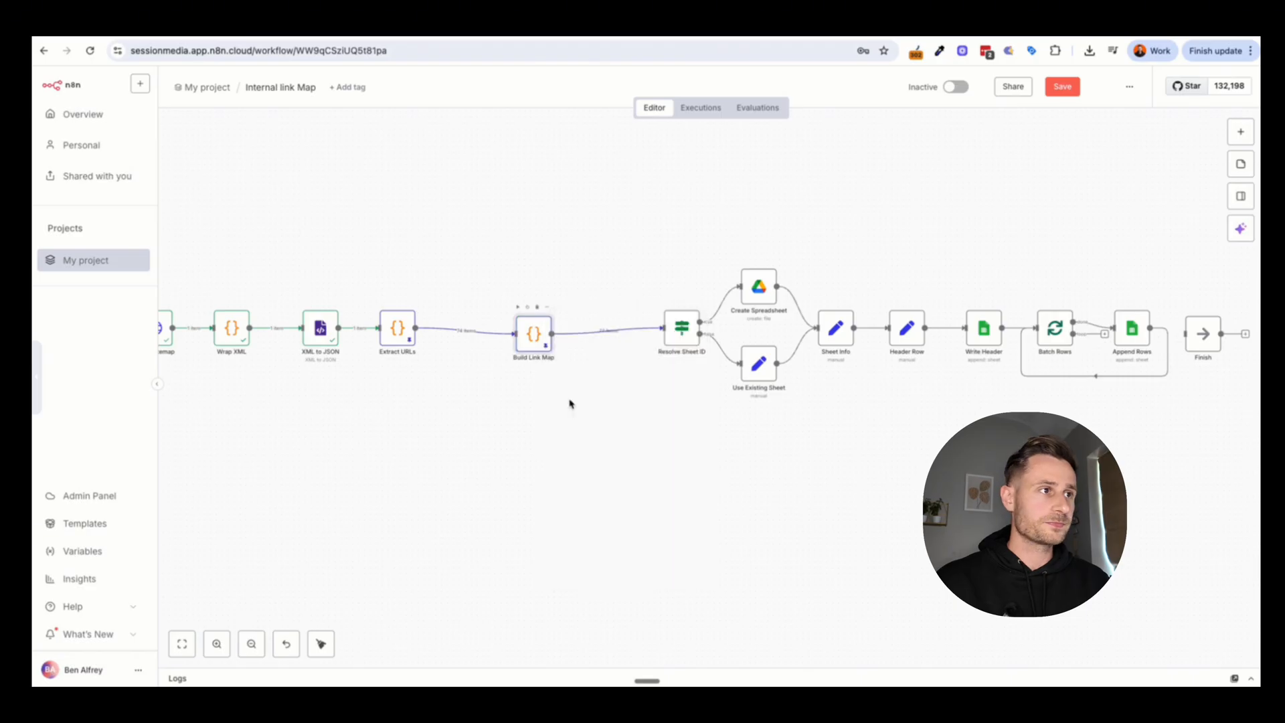
# Step: Open the Resolve Sheet ID node and run it to test its output
pyautogui.hscroll(4, 669, 348)
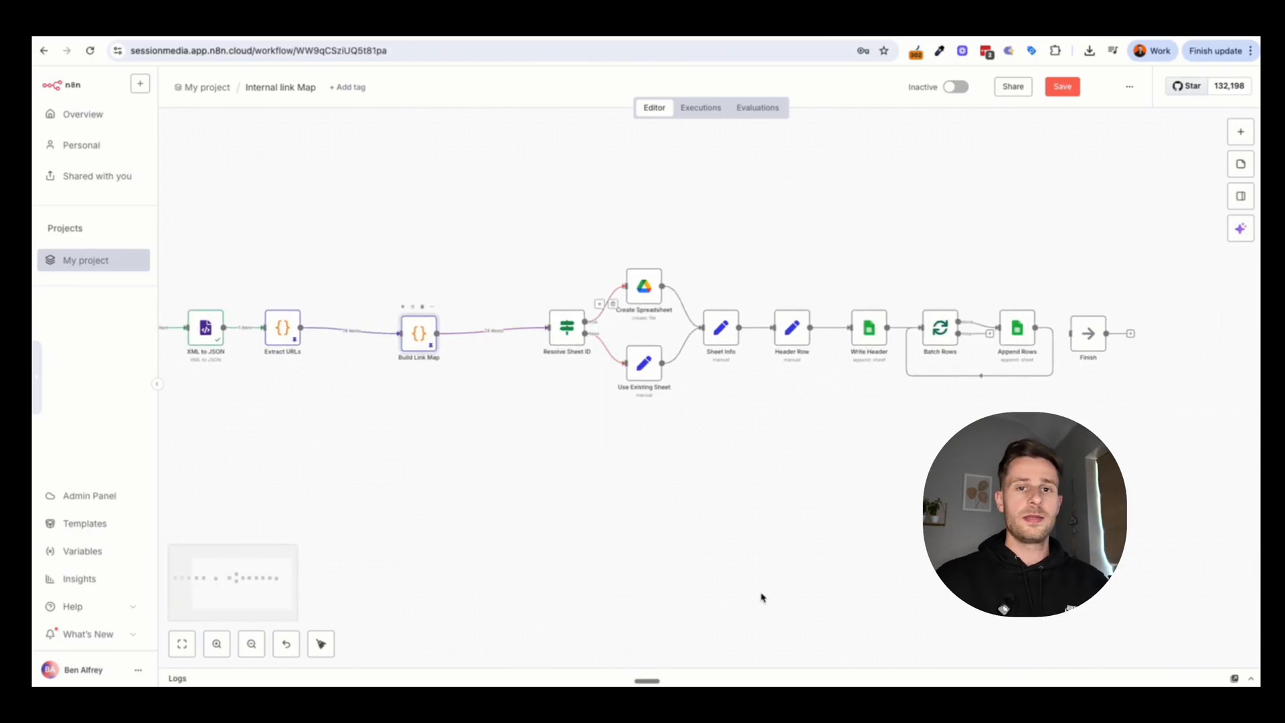
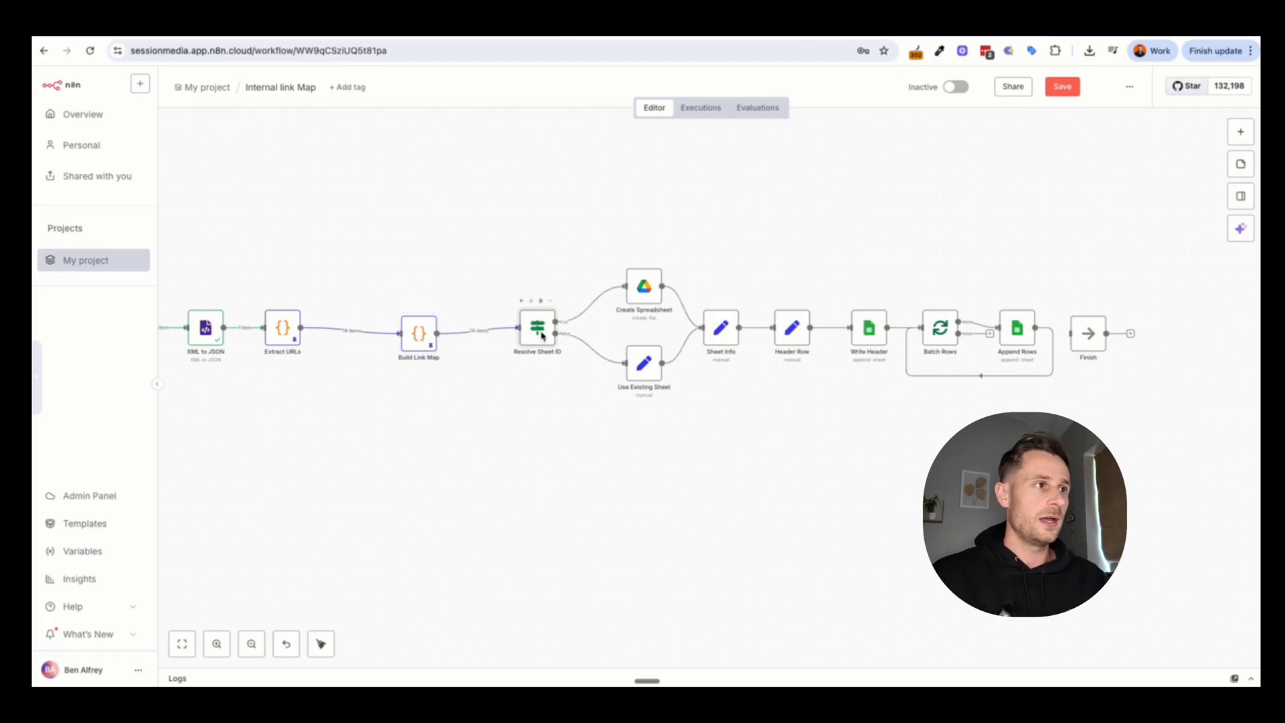
pyautogui.doubleClick(568, 333)
pyautogui.click(882, 107)
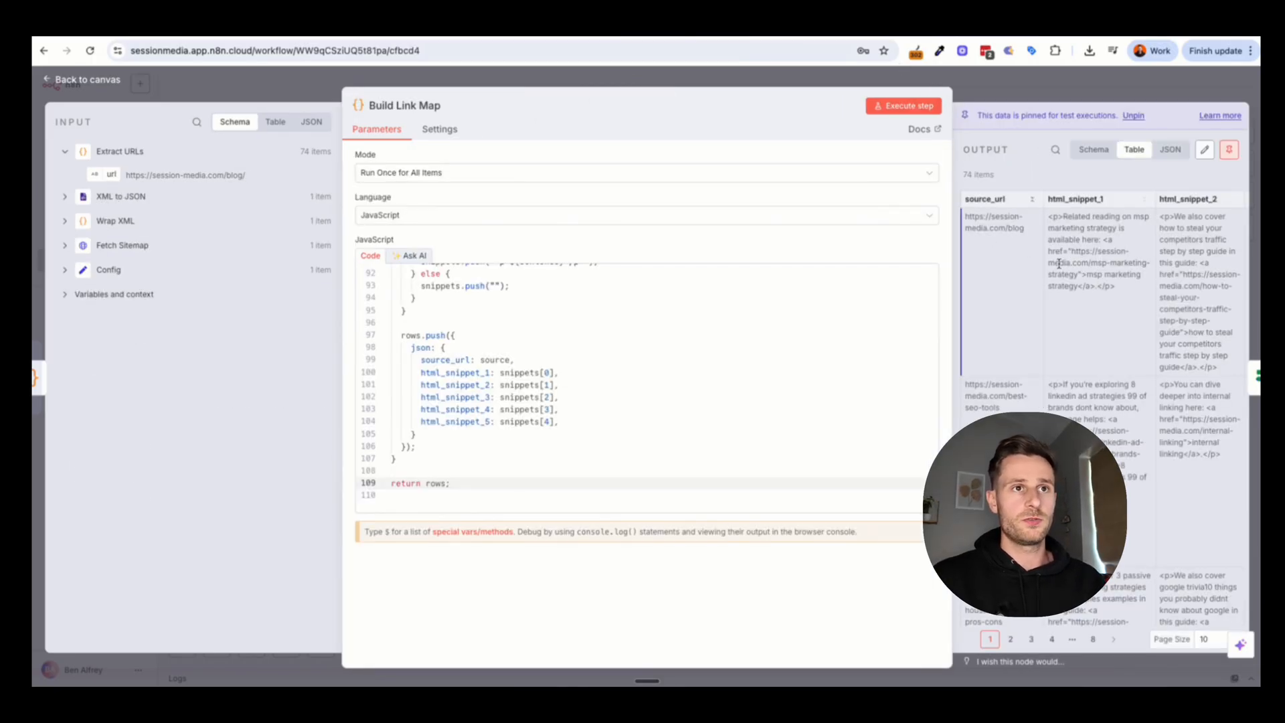
# Step: Check the sentences, anchor texts and link targets in the Build Link Map node's pinned snippets, and return to the canvas
pyautogui.scroll(-1, 1058, 263)
pyautogui.moveTo(1086, 260); pyautogui.dragTo(1071, 267)
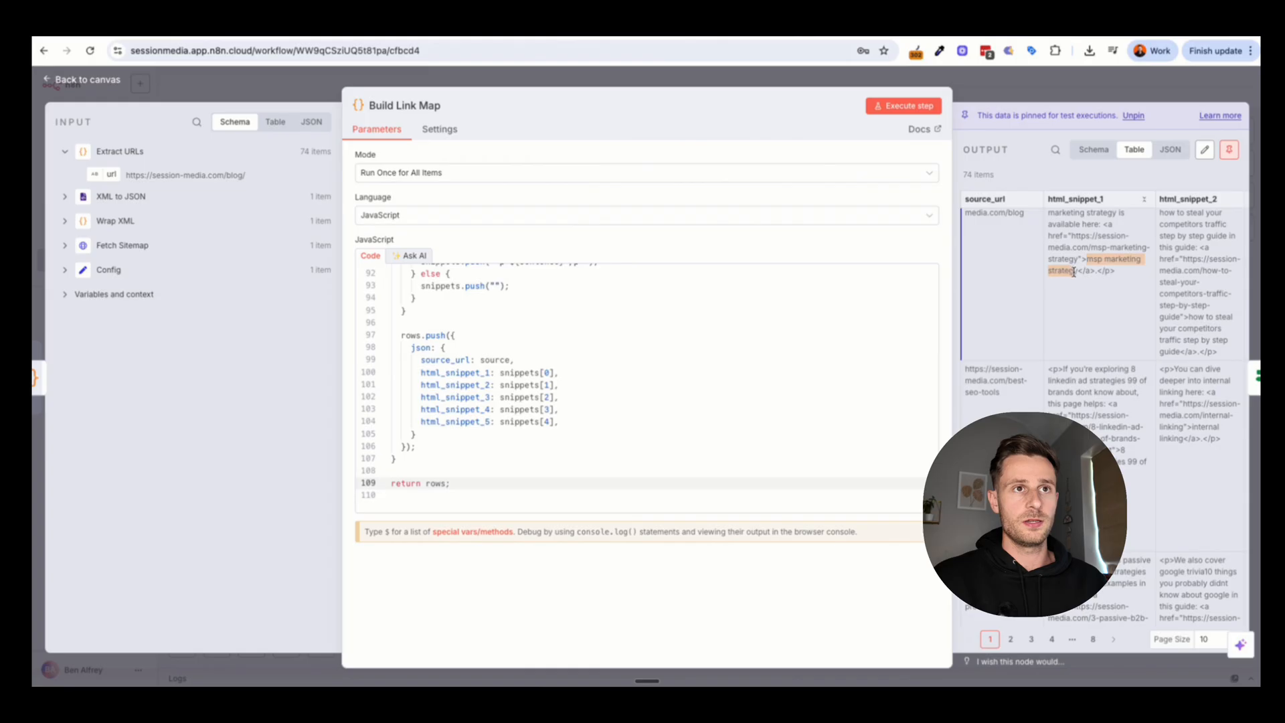
pyautogui.scroll(1, 1073, 272)
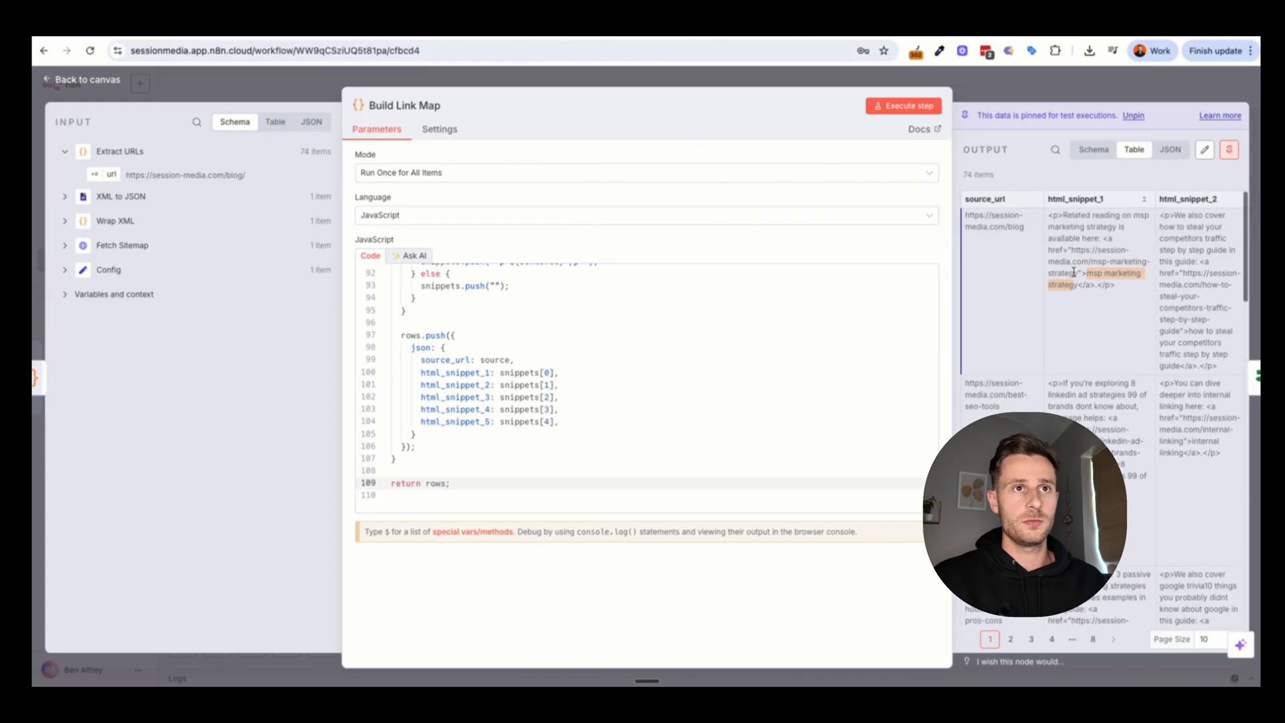
pyautogui.click(1076, 216)
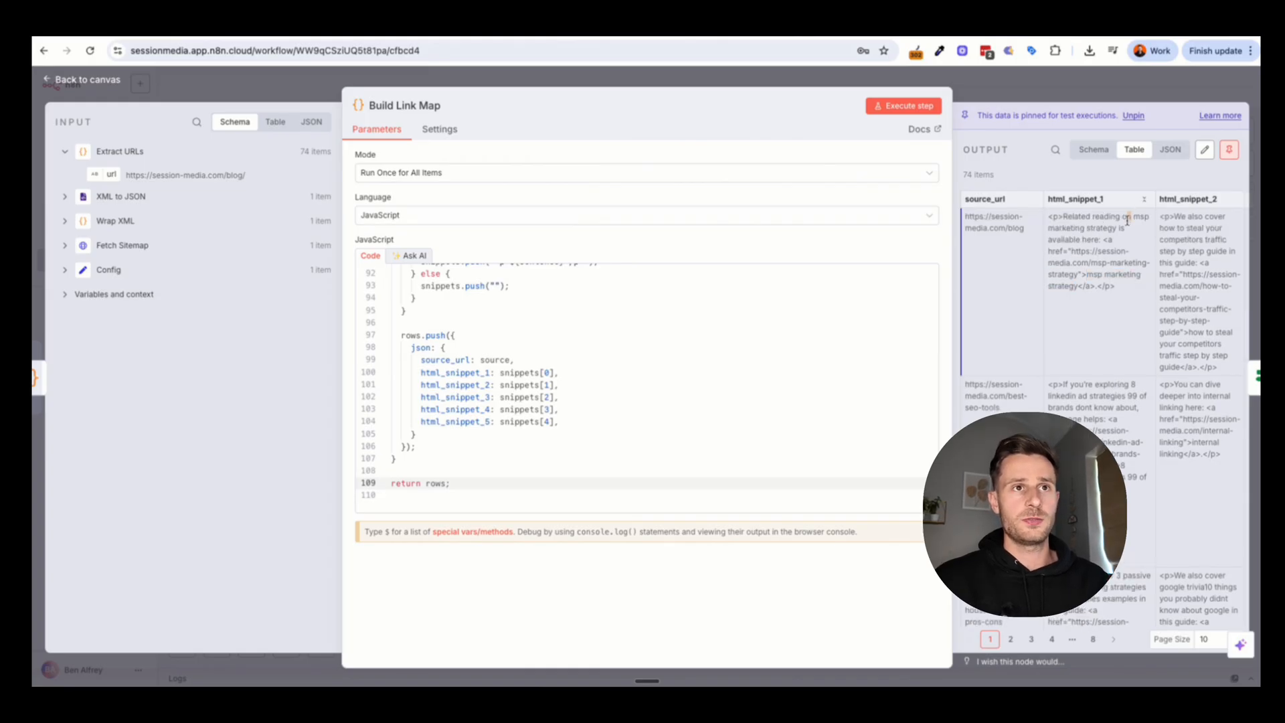
pyautogui.moveTo(1127, 221); pyautogui.dragTo(1071, 286)
pyautogui.click(1087, 273)
pyautogui.click(1097, 286)
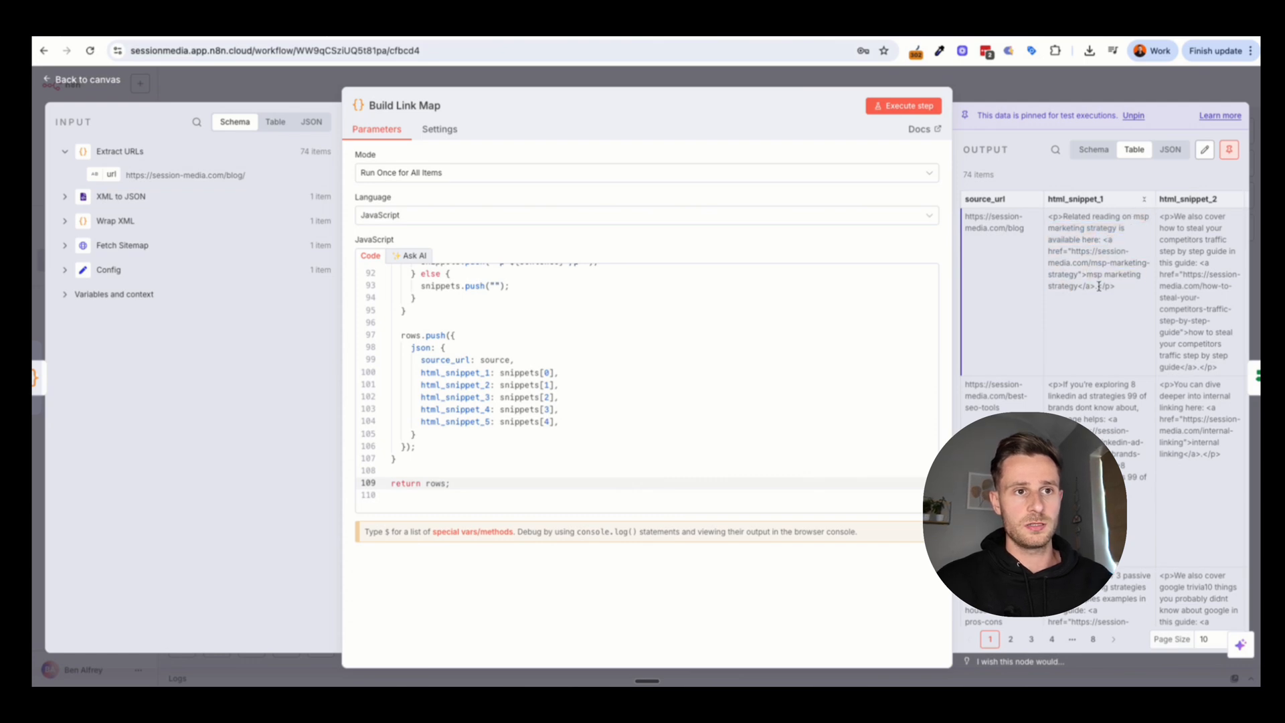
pyautogui.scroll(-3, 1098, 286)
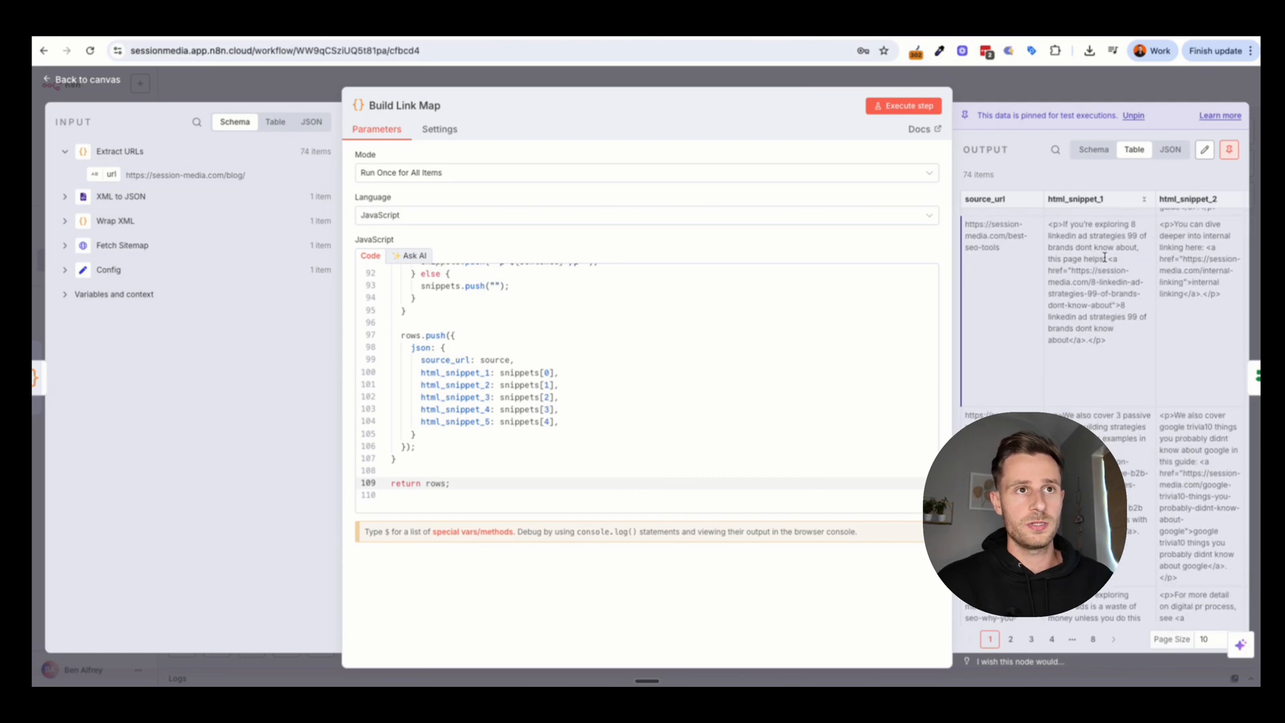
pyautogui.scroll(-3, 1100, 247)
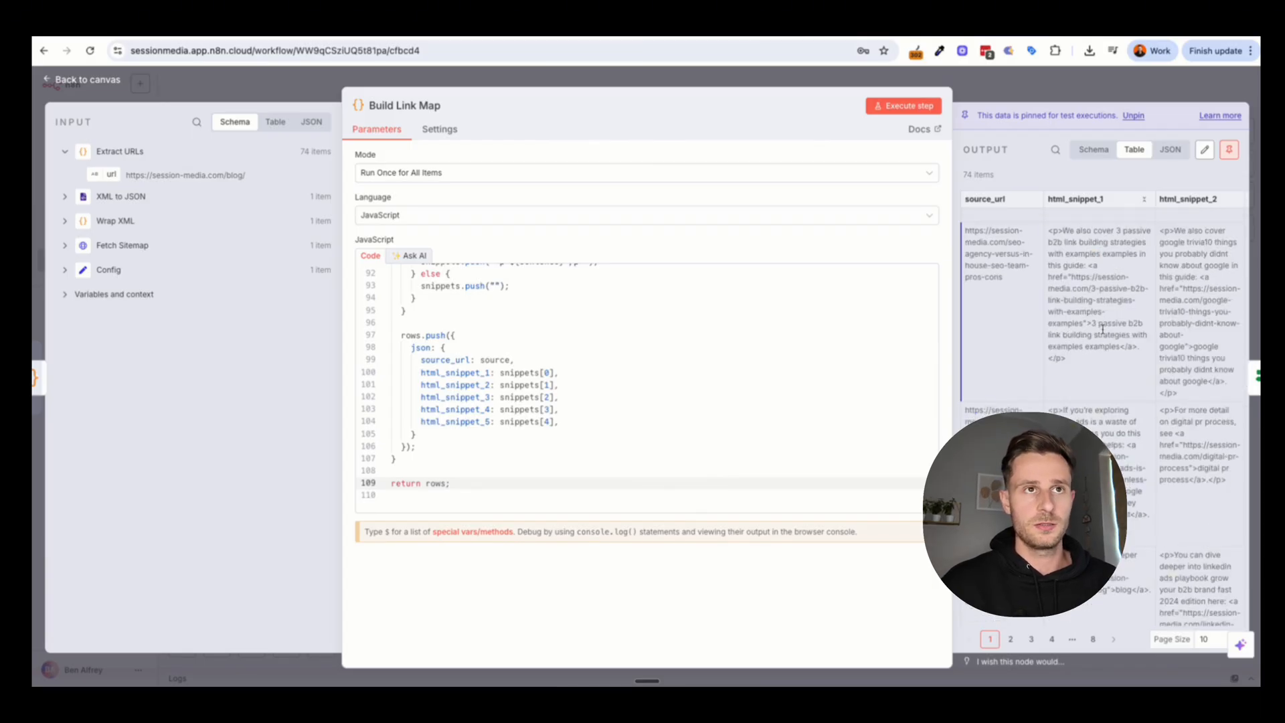
pyautogui.hscroll(5, 973, 323)
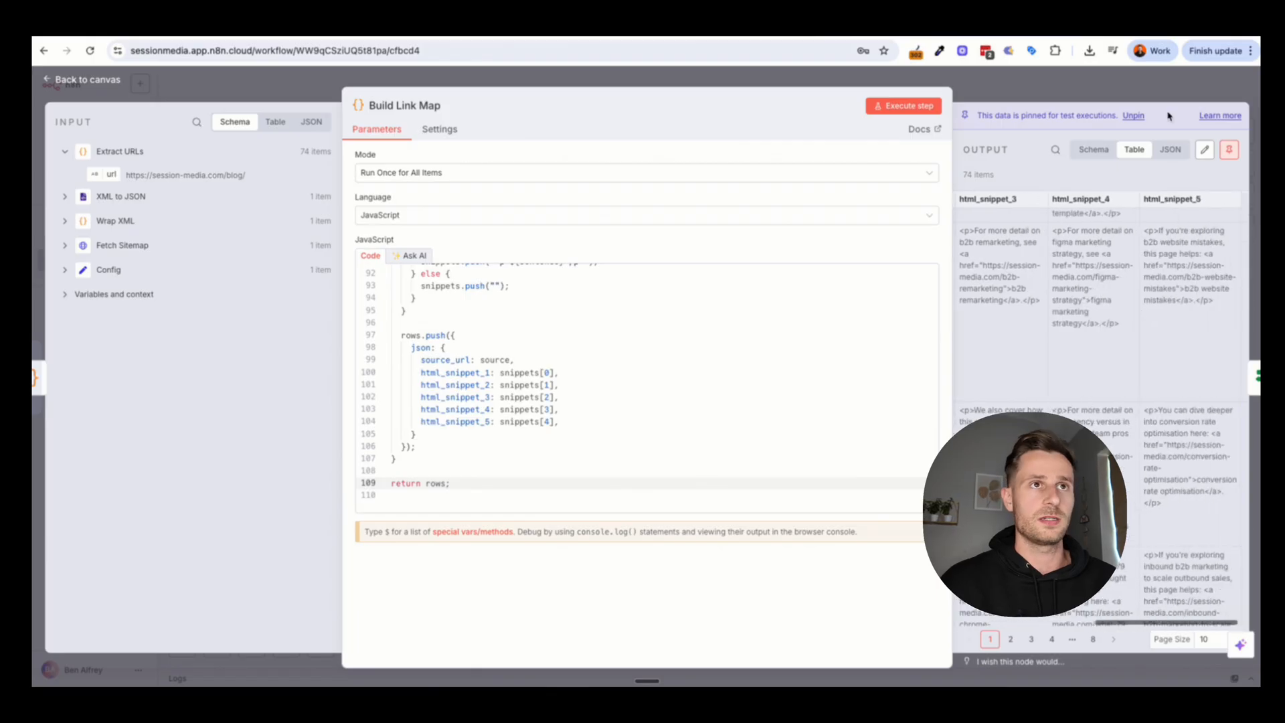
pyautogui.click(1125, 98)
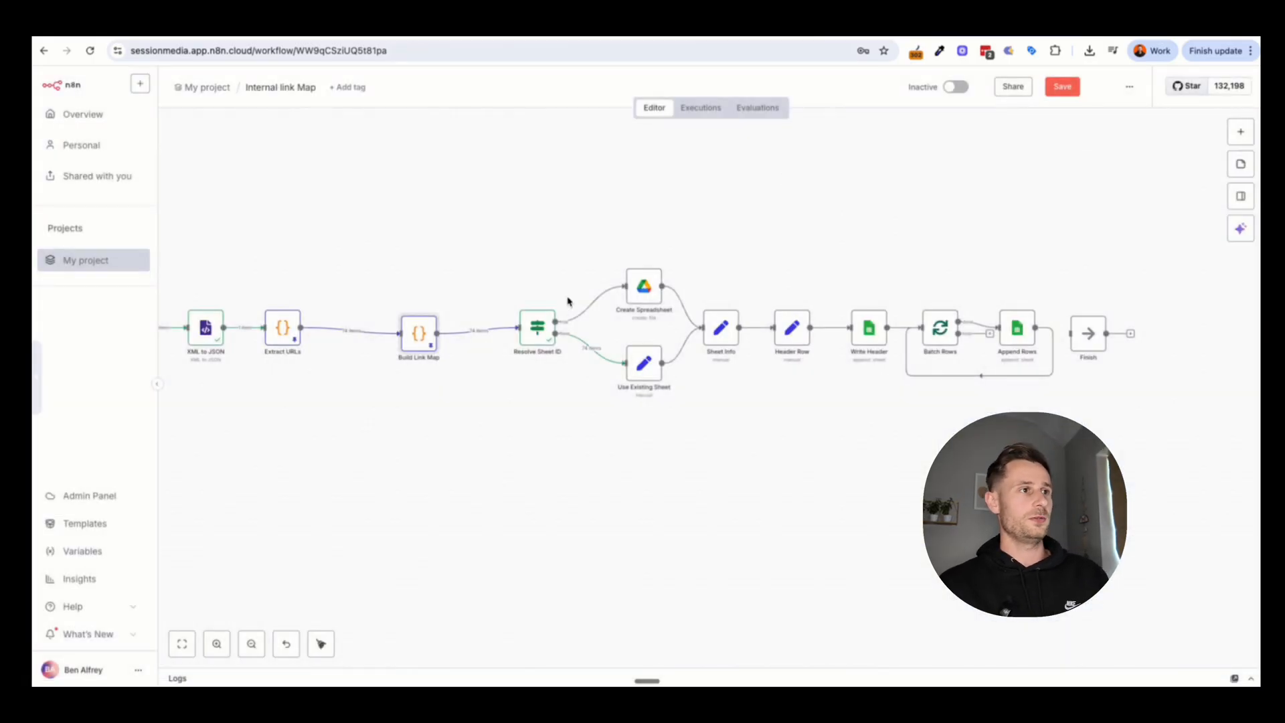
# Step: Open the Resolve Sheet ID node and review ChatGPT's instructions for creating the Google Sheet and capturing its ID
pyautogui.doubleClick(533, 330)
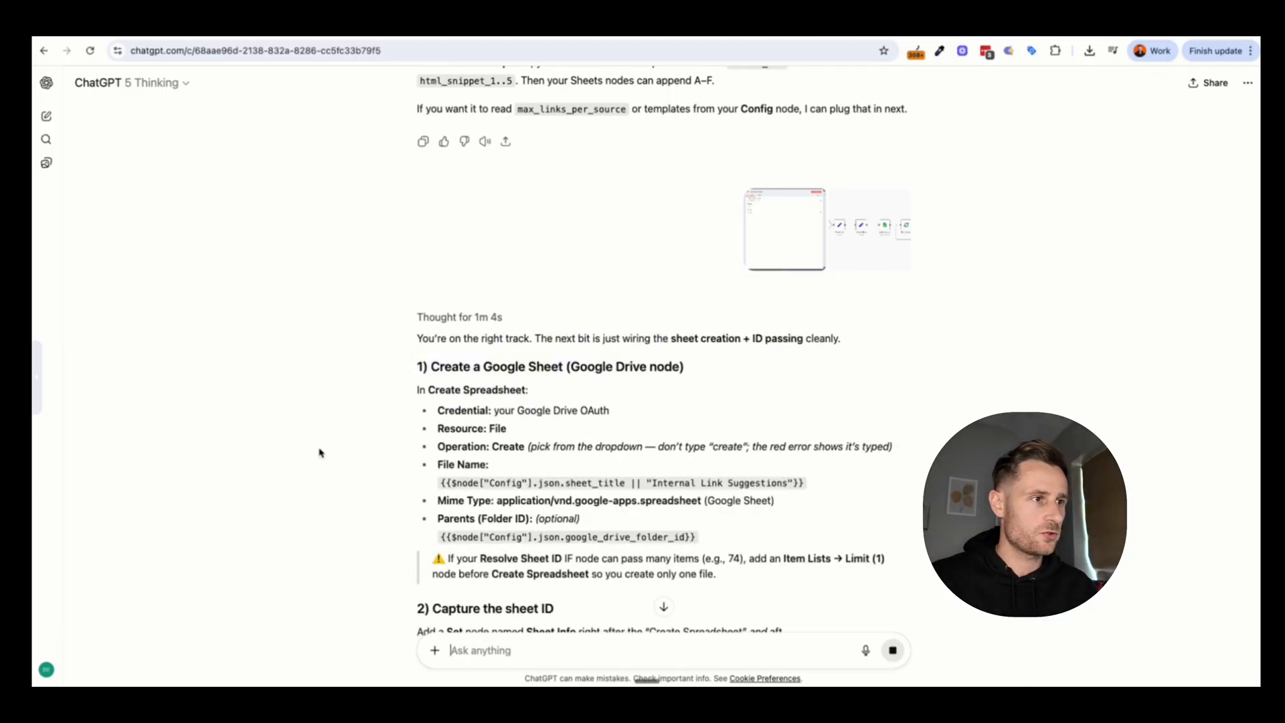
pyautogui.scroll(-2, 319, 452)
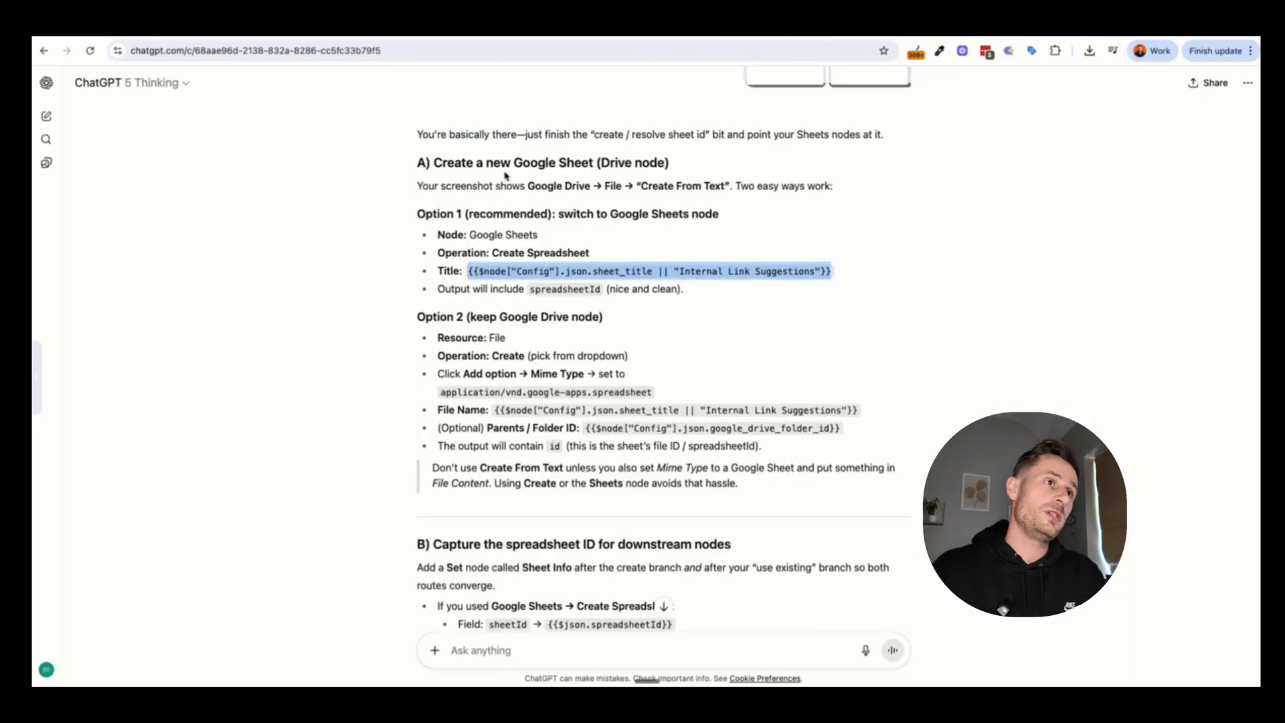
# Step: Set the Create spreadsheet node's title to ChatGPT's recommended expression {{$node["Config"].json.sheet_title || "Internal Link Suggestions"}}
pyautogui.moveTo(767, 206); pyautogui.dragTo(625, 211)
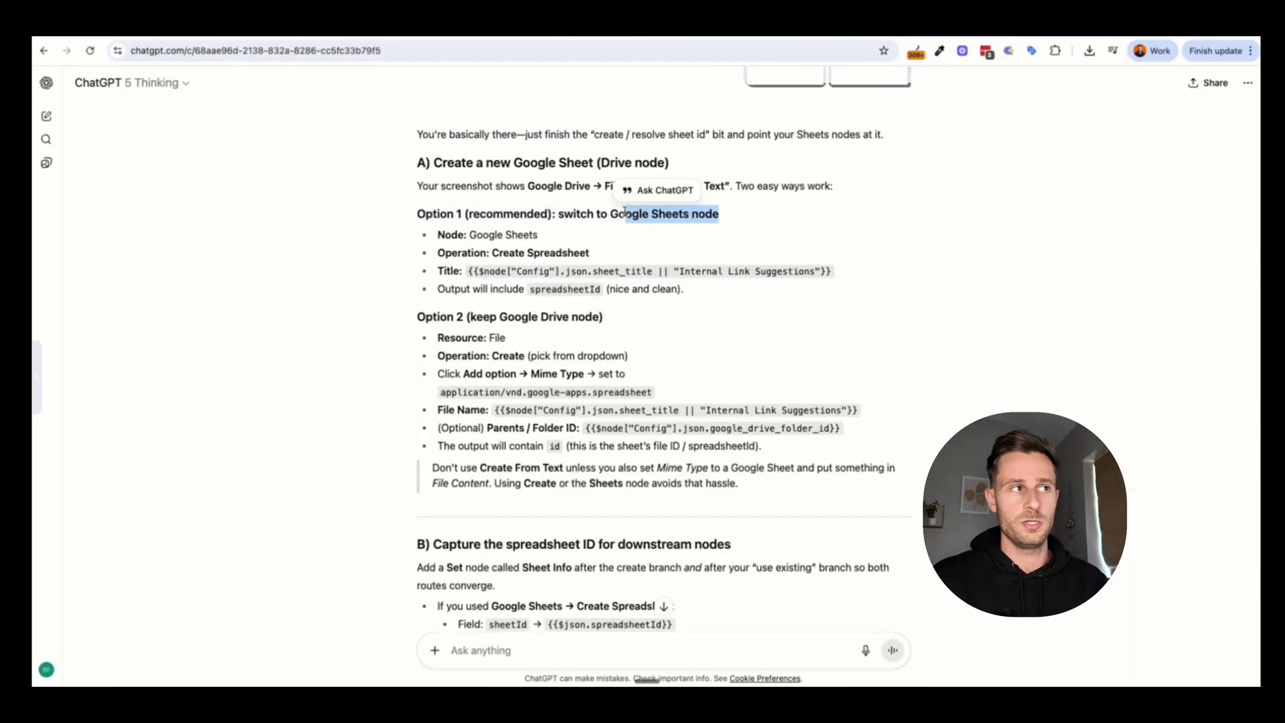
pyautogui.click(608, 218)
pyautogui.moveTo(605, 262); pyautogui.dragTo(540, 254)
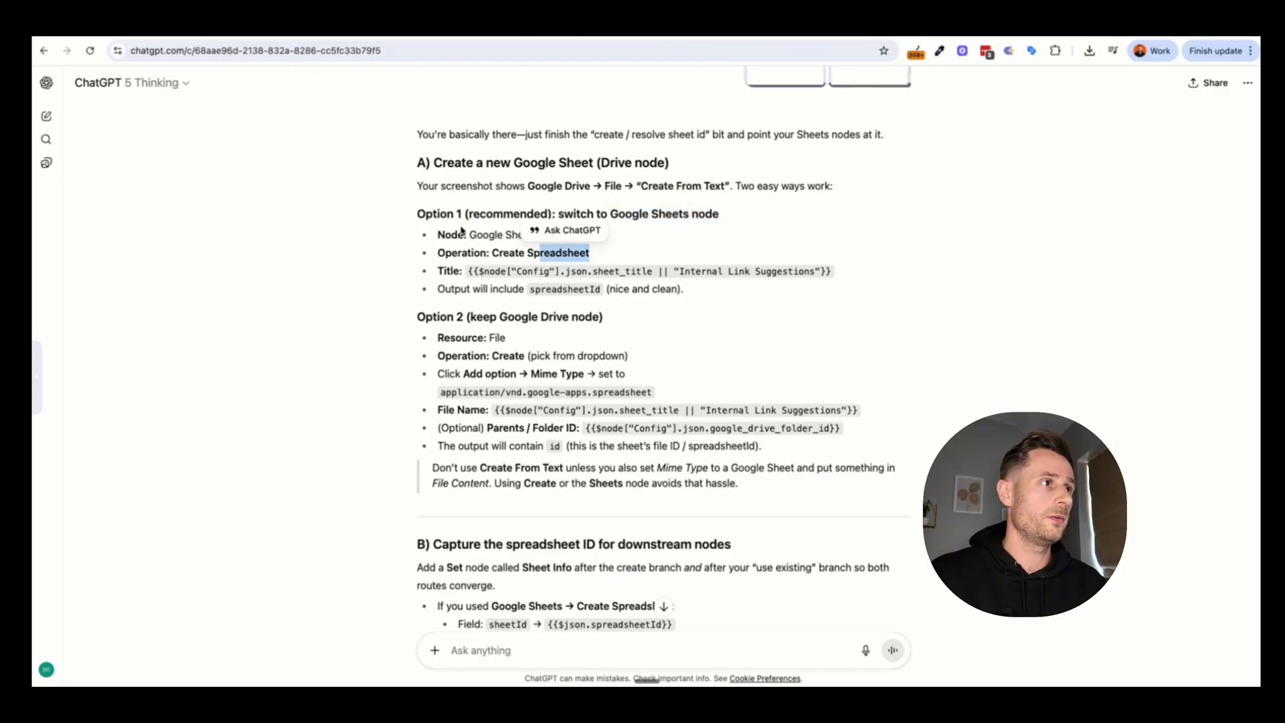
pyautogui.moveTo(467, 271); pyautogui.dragTo(834, 280)
pyautogui.hotkey('ctrl', 'c')
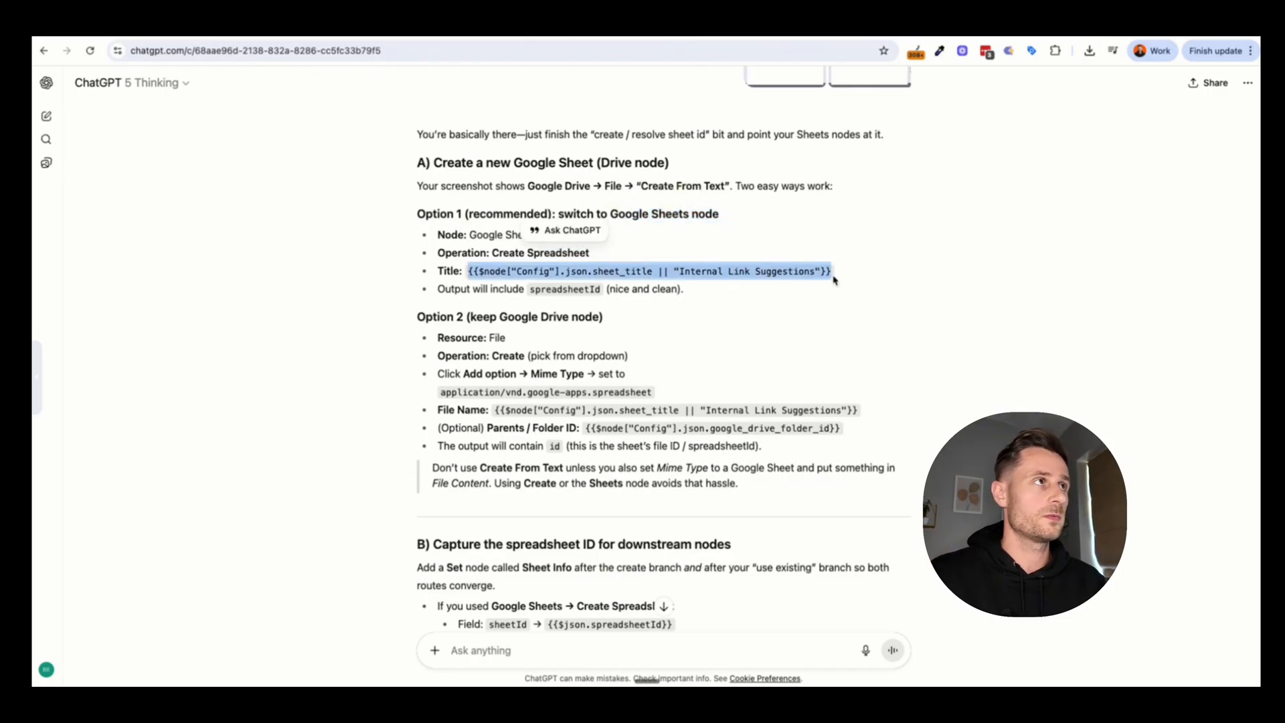
pyautogui.click(415, 30)
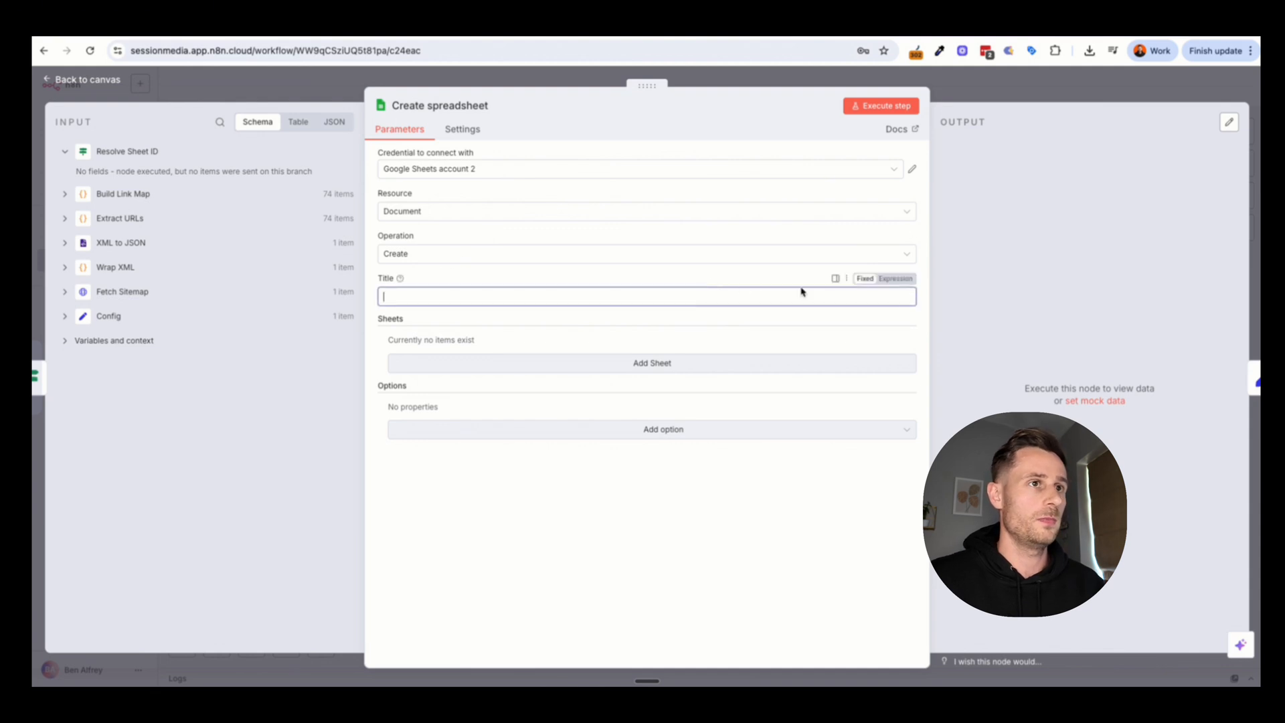
pyautogui.click(894, 278)
pyautogui.hotkey('ctrl', 'v')
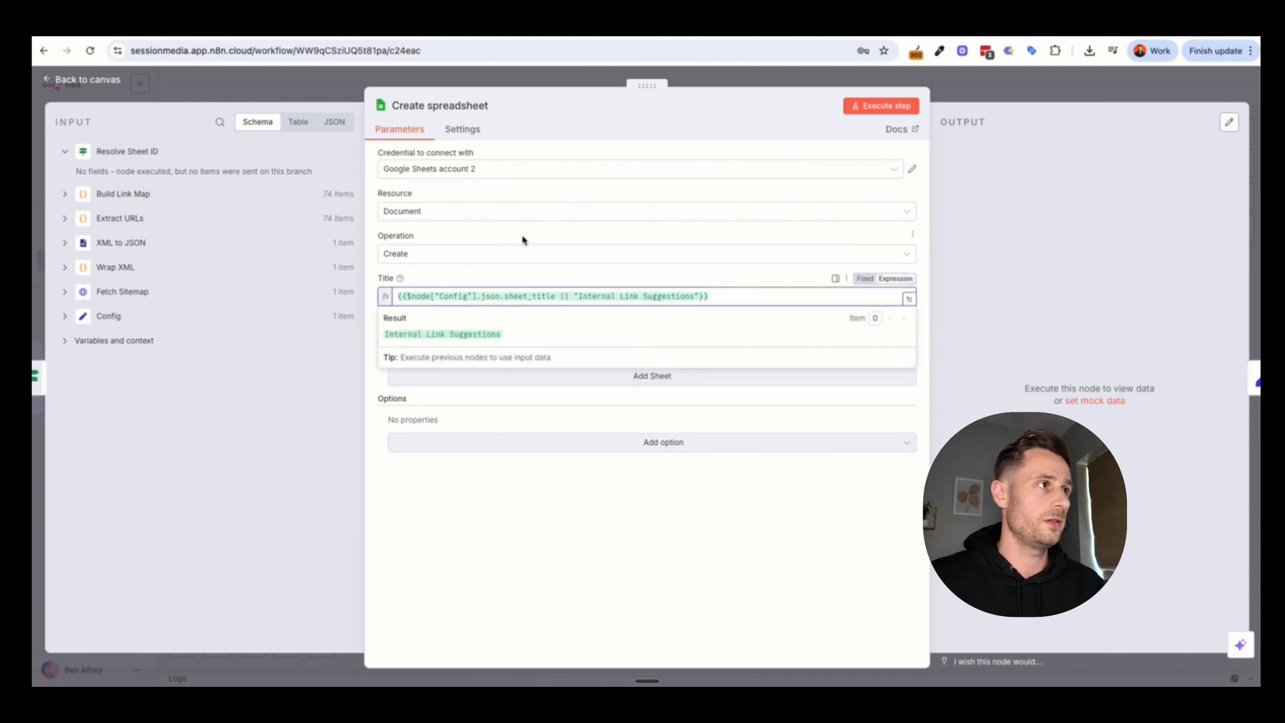
pyautogui.click(498, 258)
pyautogui.click(498, 258)
# Step: Capture a screenshot of the Create spreadsheet node's window with its input, parameters and output
pyautogui.press('super+shift+4')
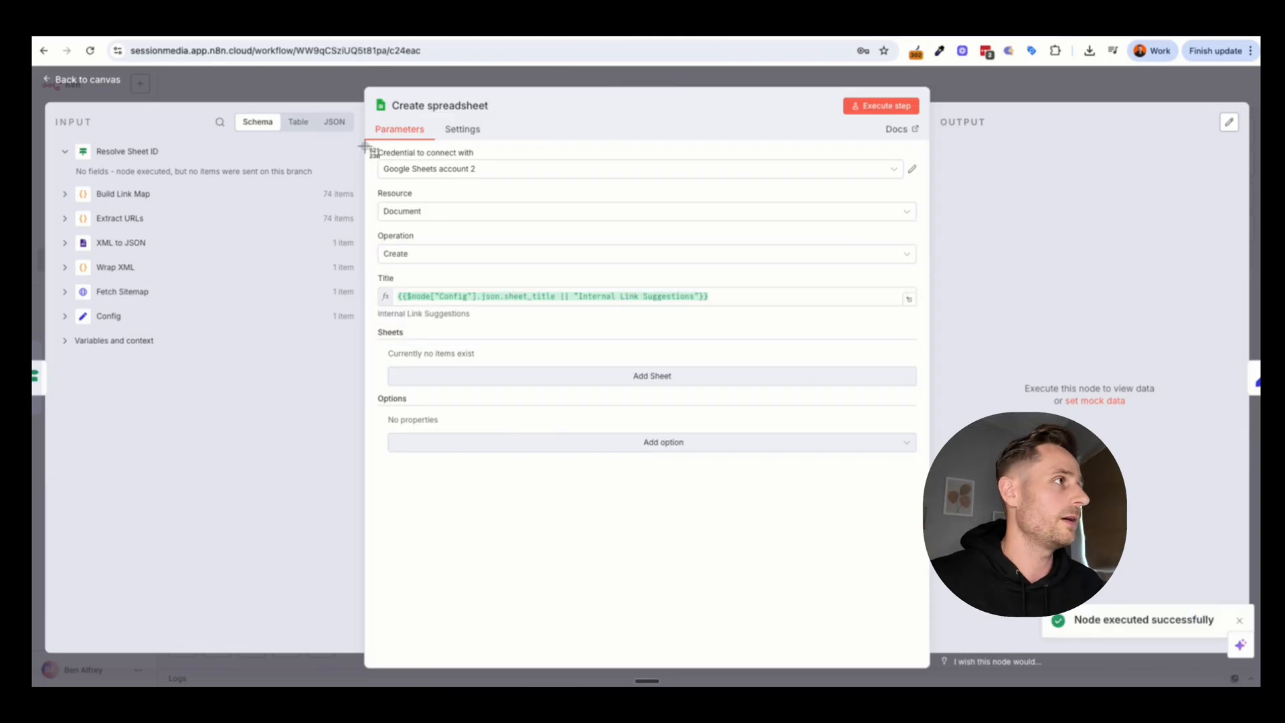
pyautogui.moveTo(50, 83); pyautogui.dragTo(1151, 679)
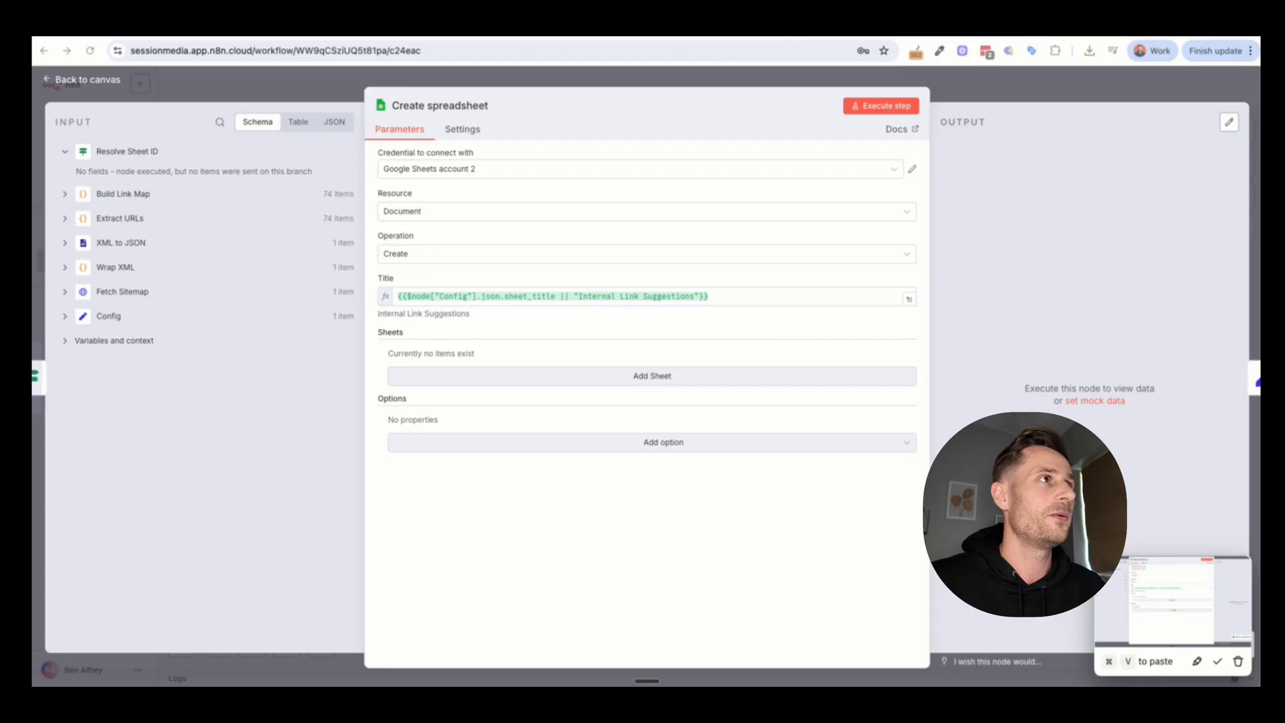
pyautogui.click(537, 31)
pyautogui.scroll(-4, 563, 384)
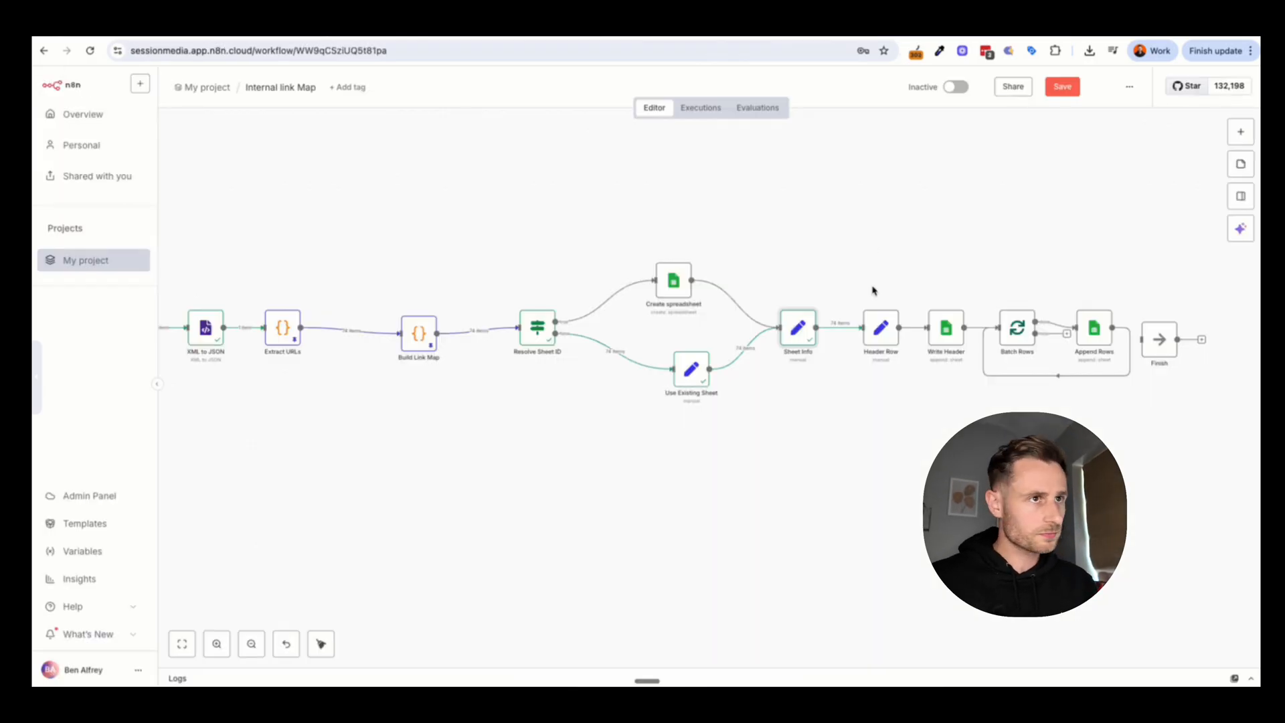
# Step: Delete the connection between Sheet Info and Header Row, and move the nodes from Header Row to Finish upward together
pyautogui.moveTo(830, 334)
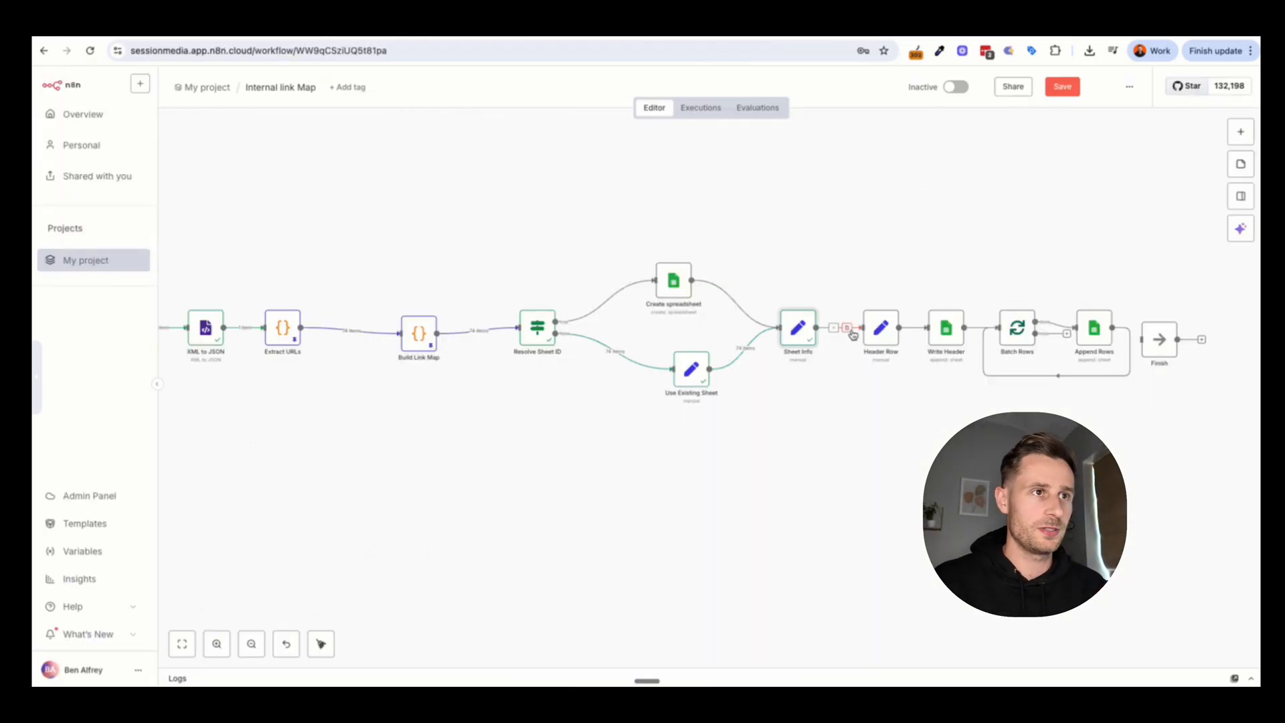
pyautogui.click(849, 330)
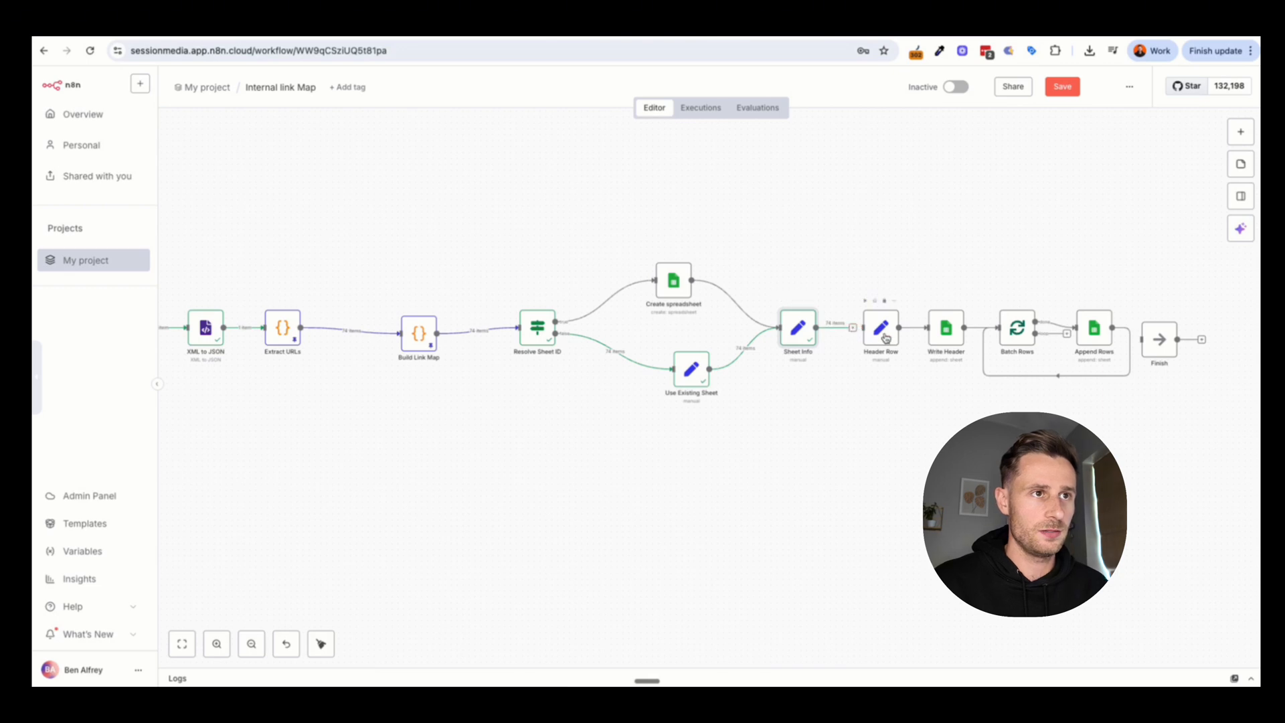
pyautogui.moveTo(870, 283); pyautogui.dragTo(1231, 401)
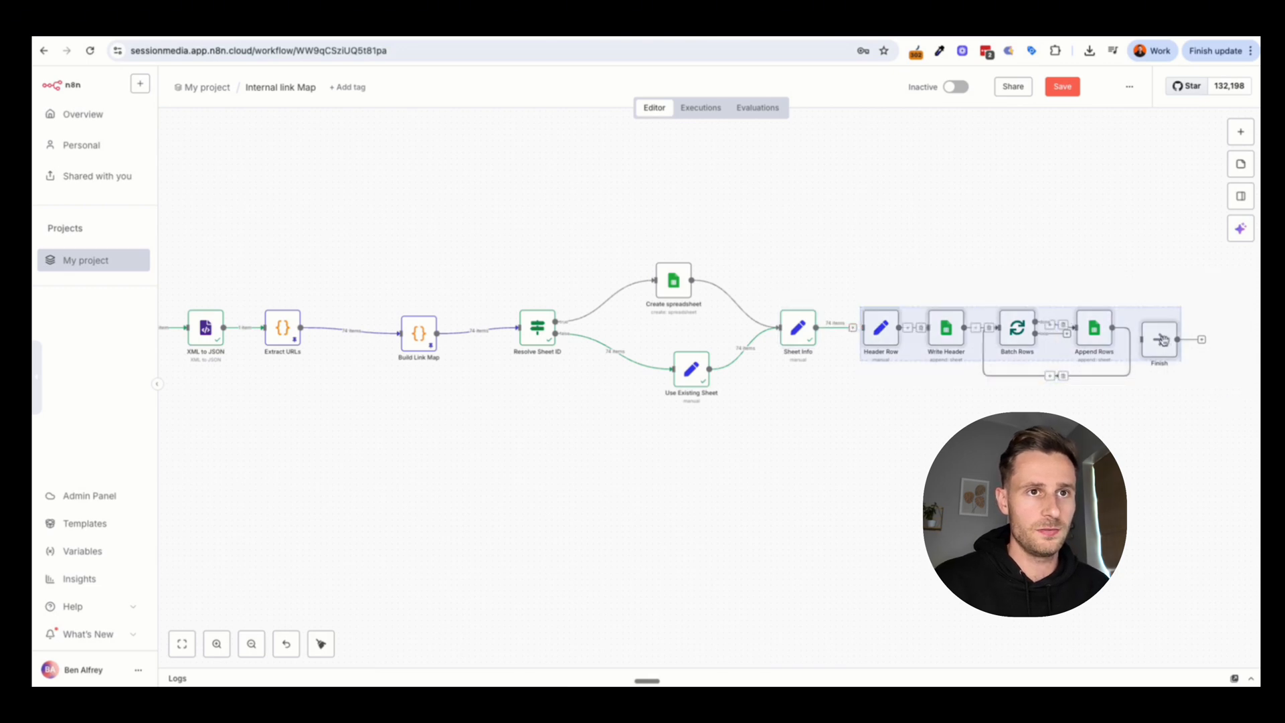
pyautogui.moveTo(1159, 339); pyautogui.dragTo(1165, 233)
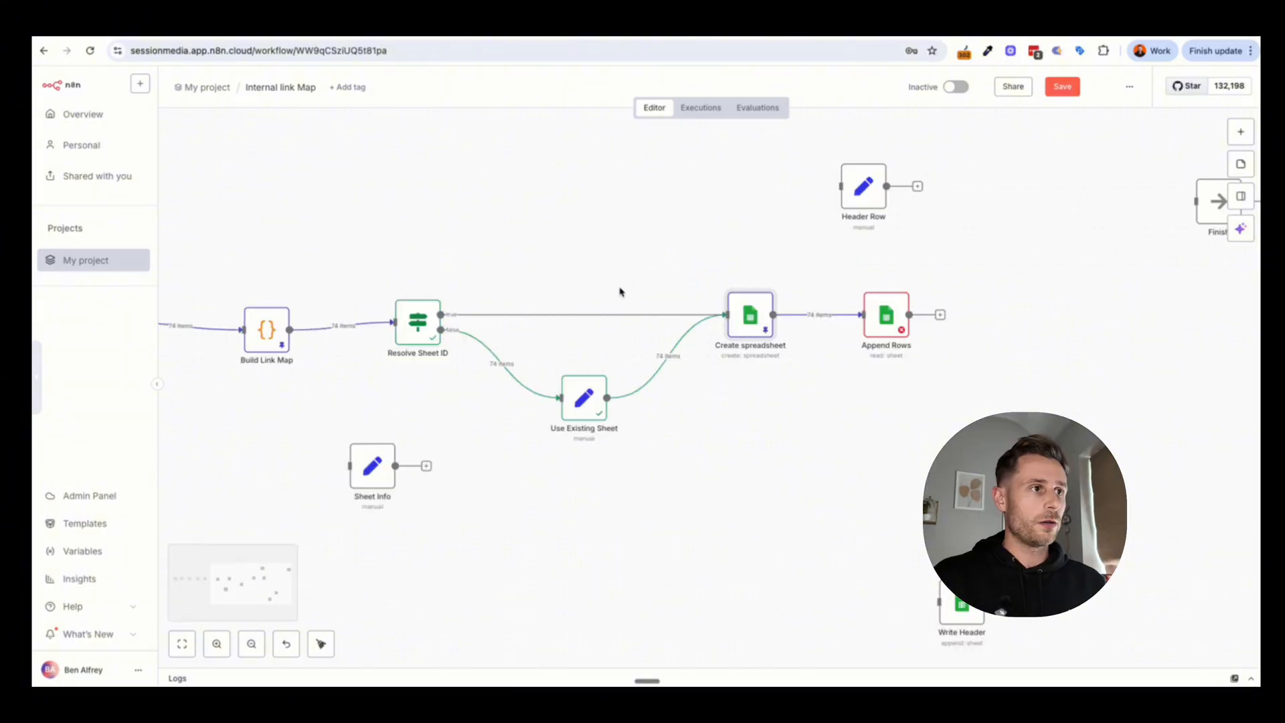
# Step: Open the Create spreadsheet node, page through its Resolve Sheet ID input rows as a table, and return to the canvas
pyautogui.hscroll(-3, 626, 308)
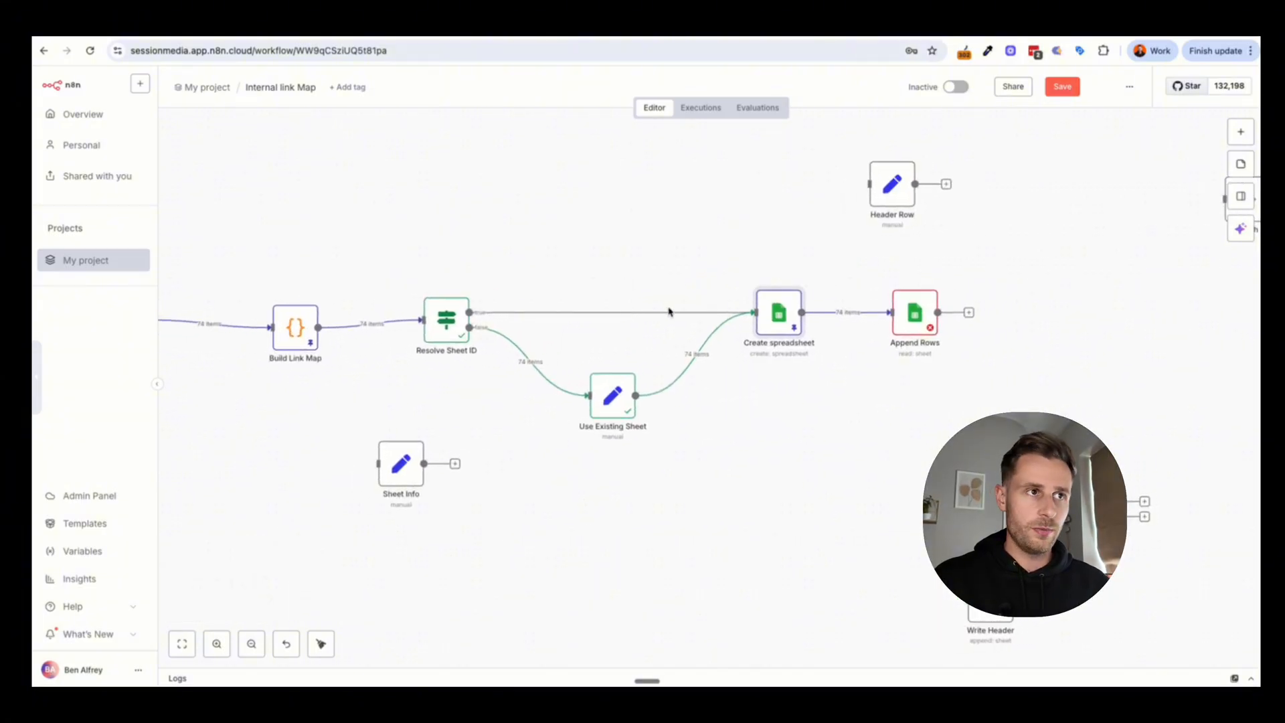
pyautogui.doubleClick(779, 329)
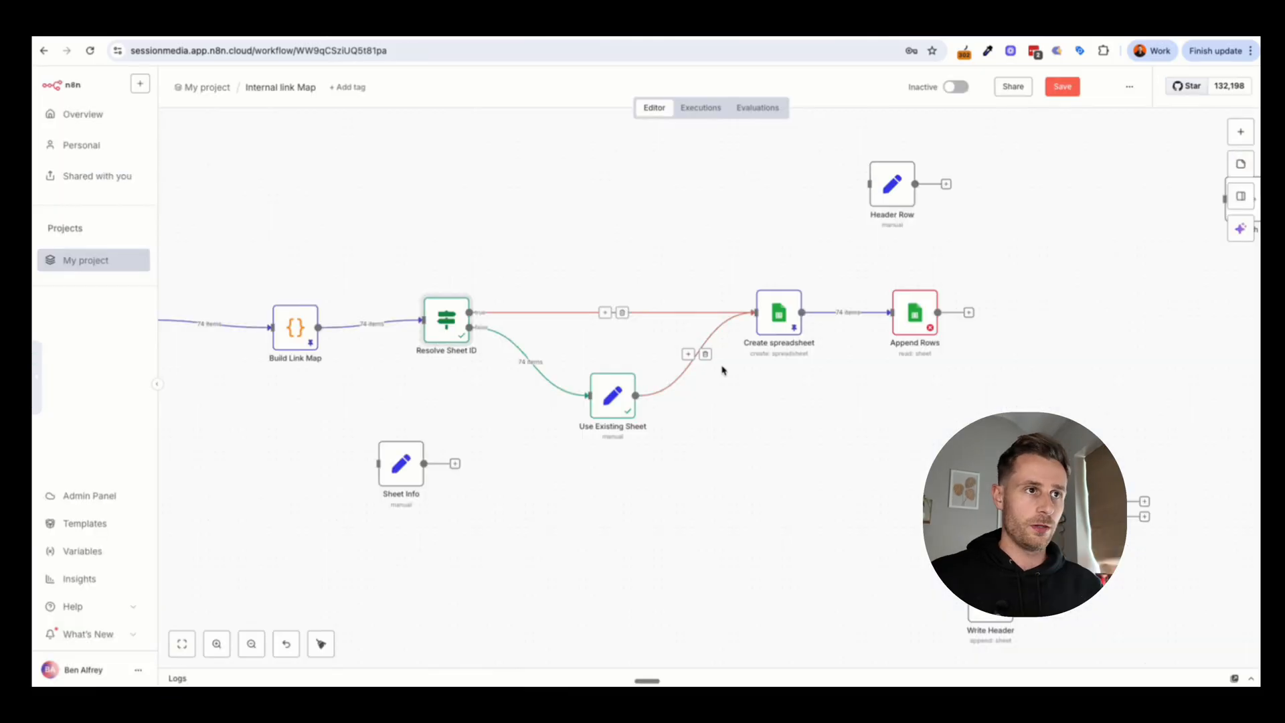
pyautogui.doubleClick(787, 320)
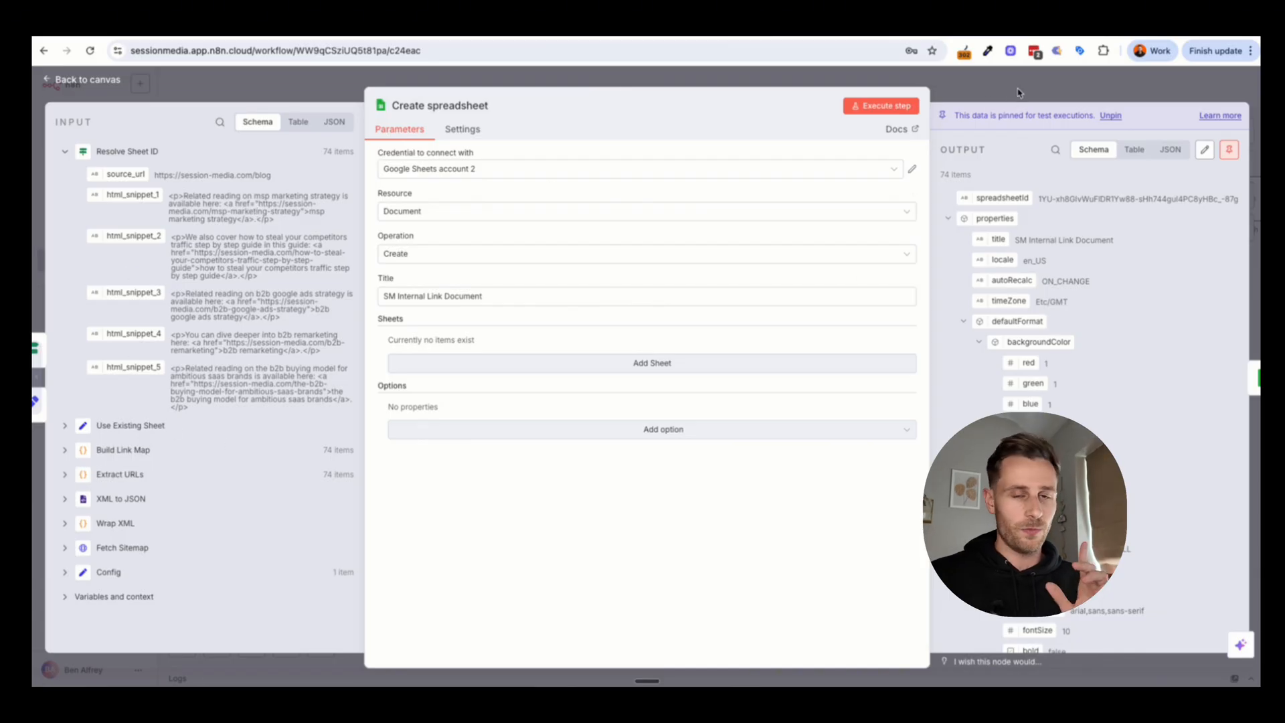
pyautogui.click(295, 128)
pyautogui.click(102, 639)
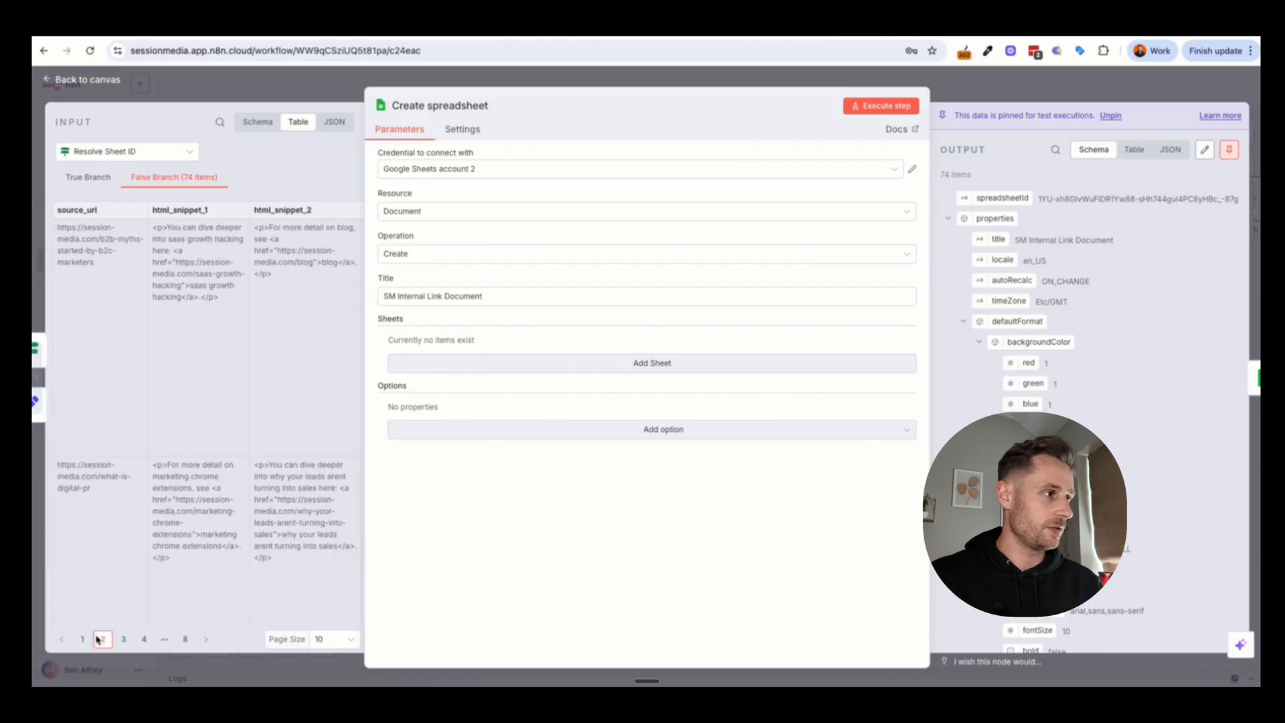
pyautogui.click(125, 640)
pyautogui.click(144, 640)
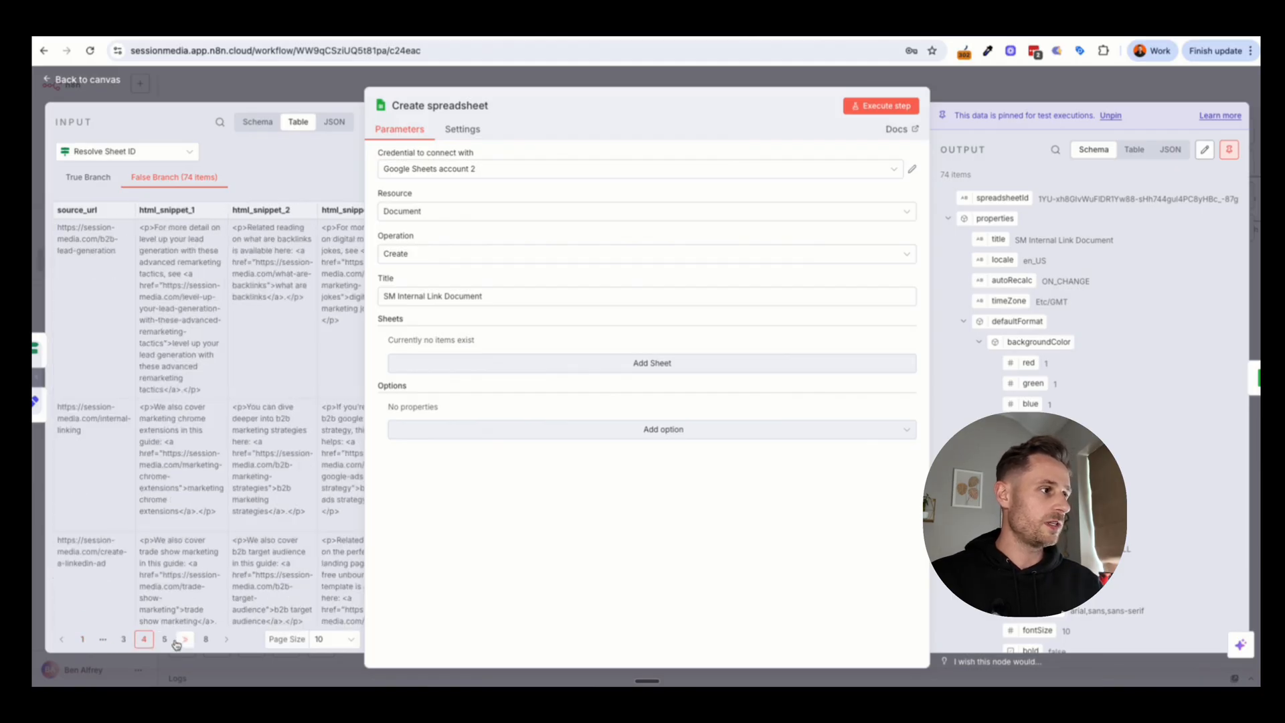
pyautogui.click(165, 640)
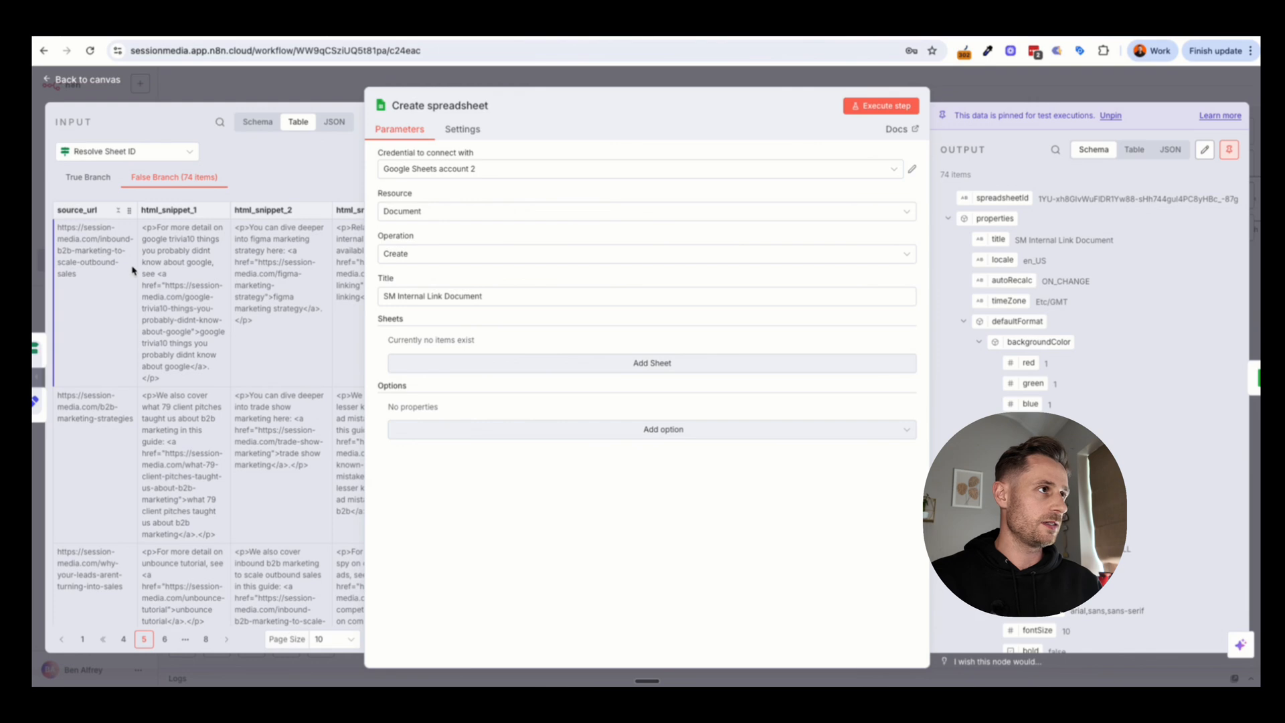
pyautogui.click(83, 639)
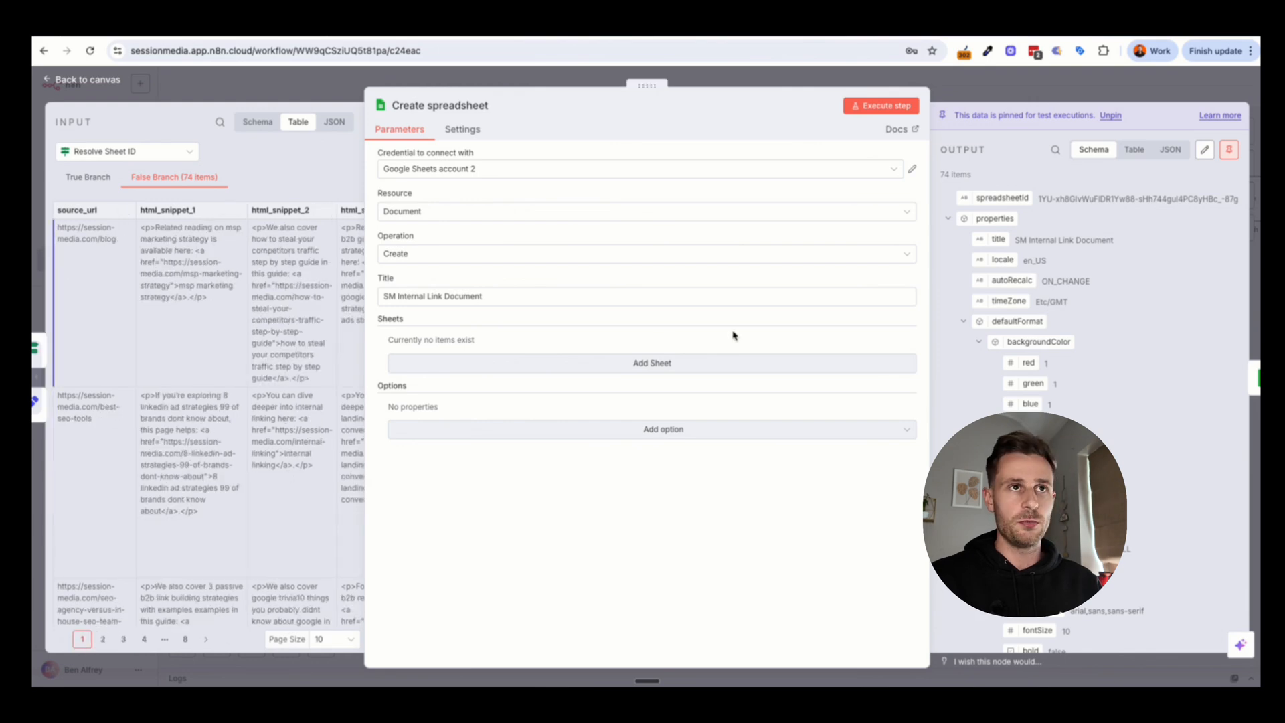
pyautogui.click(1102, 75)
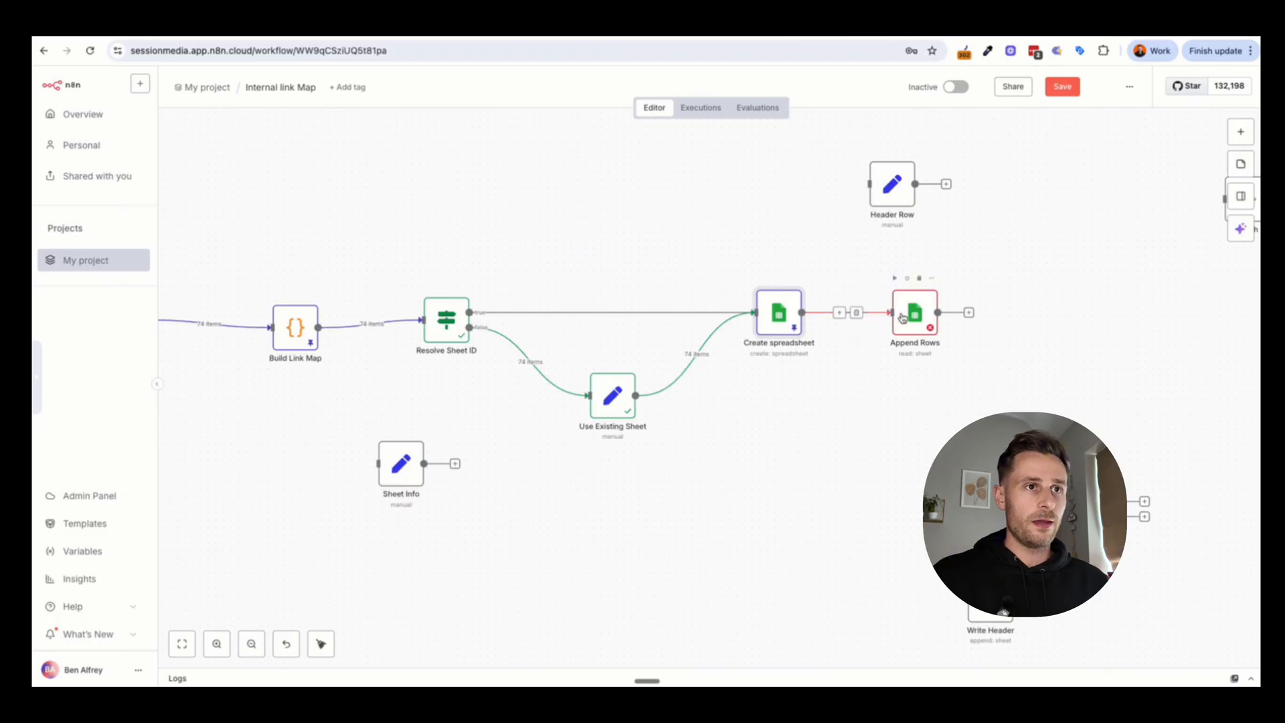
# Step: Review ChatGPT's Append Row column mapping and run order for the new sheet, and return to the n8n canvas
pyautogui.click(486, 38)
pyautogui.scroll(-5, 572, 425)
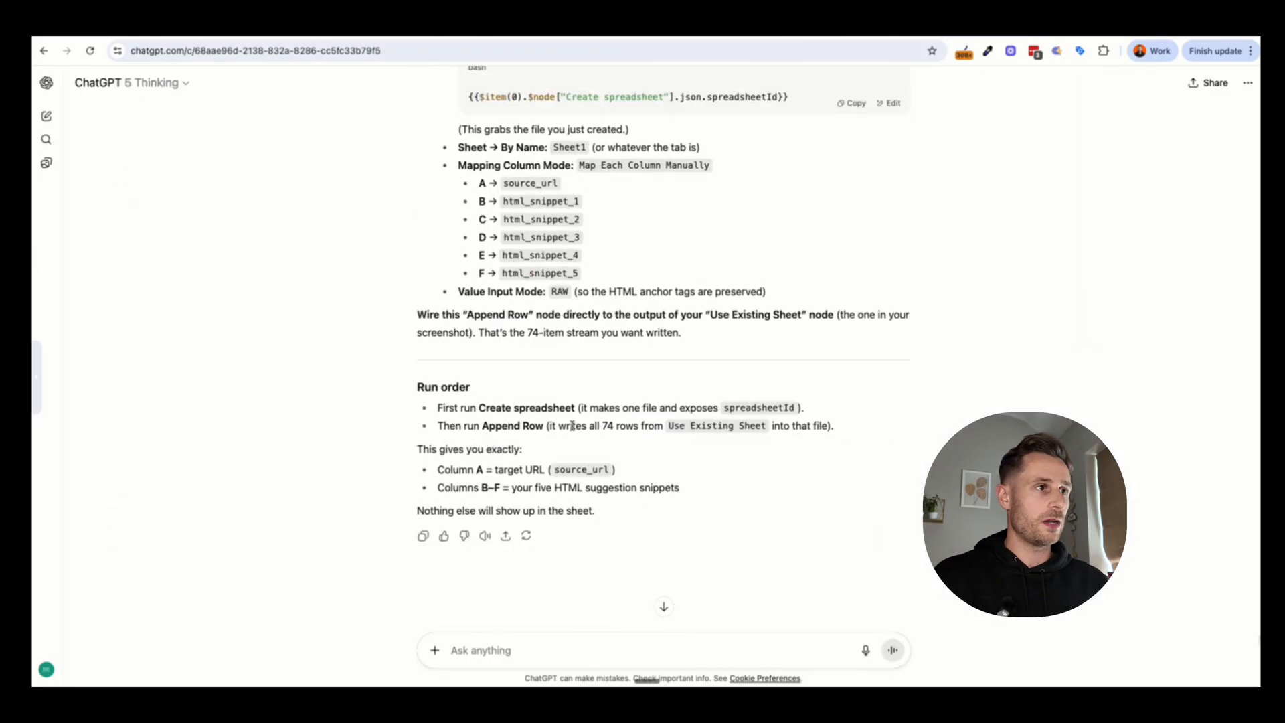
pyautogui.scroll(4, 573, 425)
pyautogui.moveTo(412, 207); pyautogui.dragTo(573, 286)
pyautogui.click(647, 270)
pyautogui.click(238, 39)
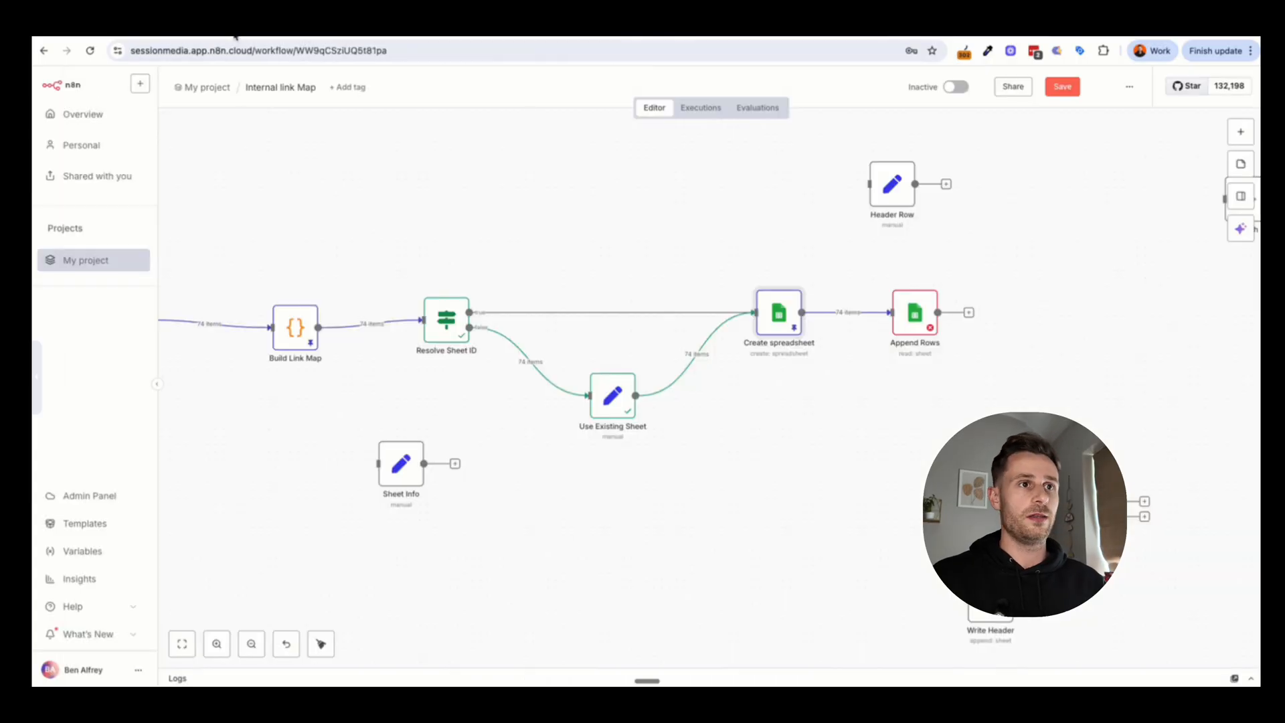
# Step: Open the Append Rows node, check the Create Spreadsheet node's input rows and settings, and return to the canvas
pyautogui.doubleClick(914, 328)
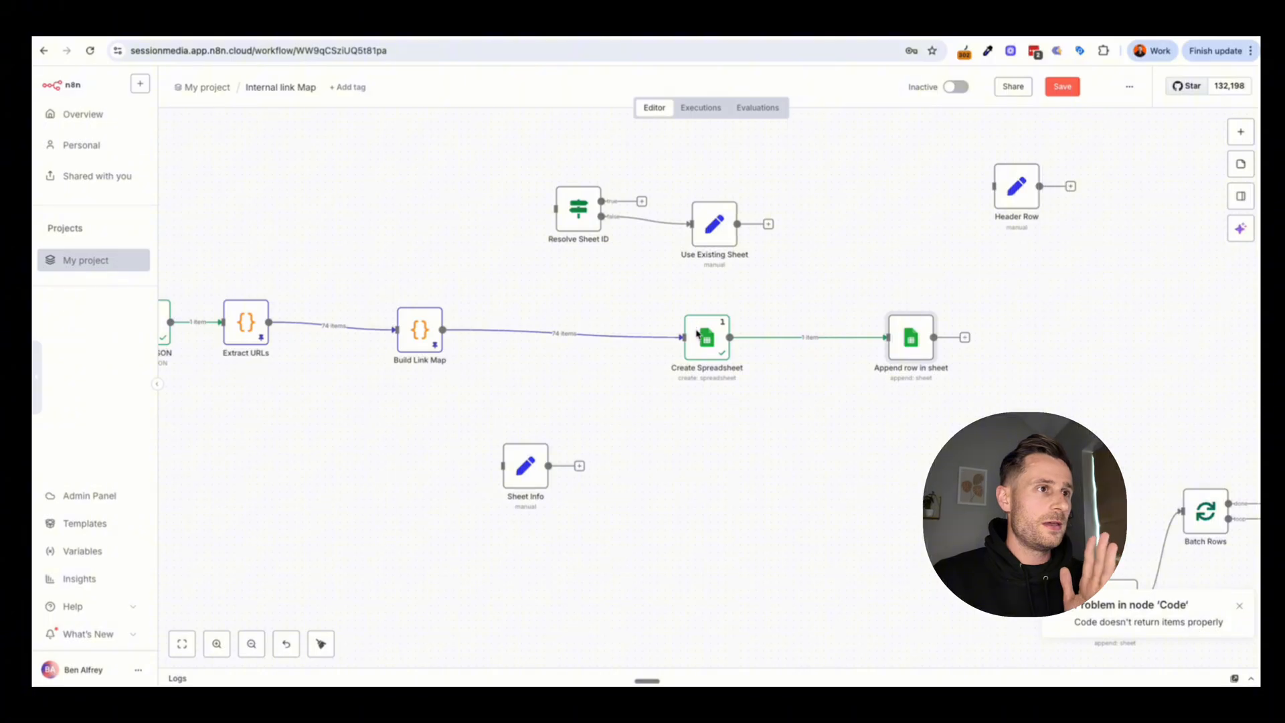
pyautogui.click(701, 343)
pyautogui.doubleClick(701, 344)
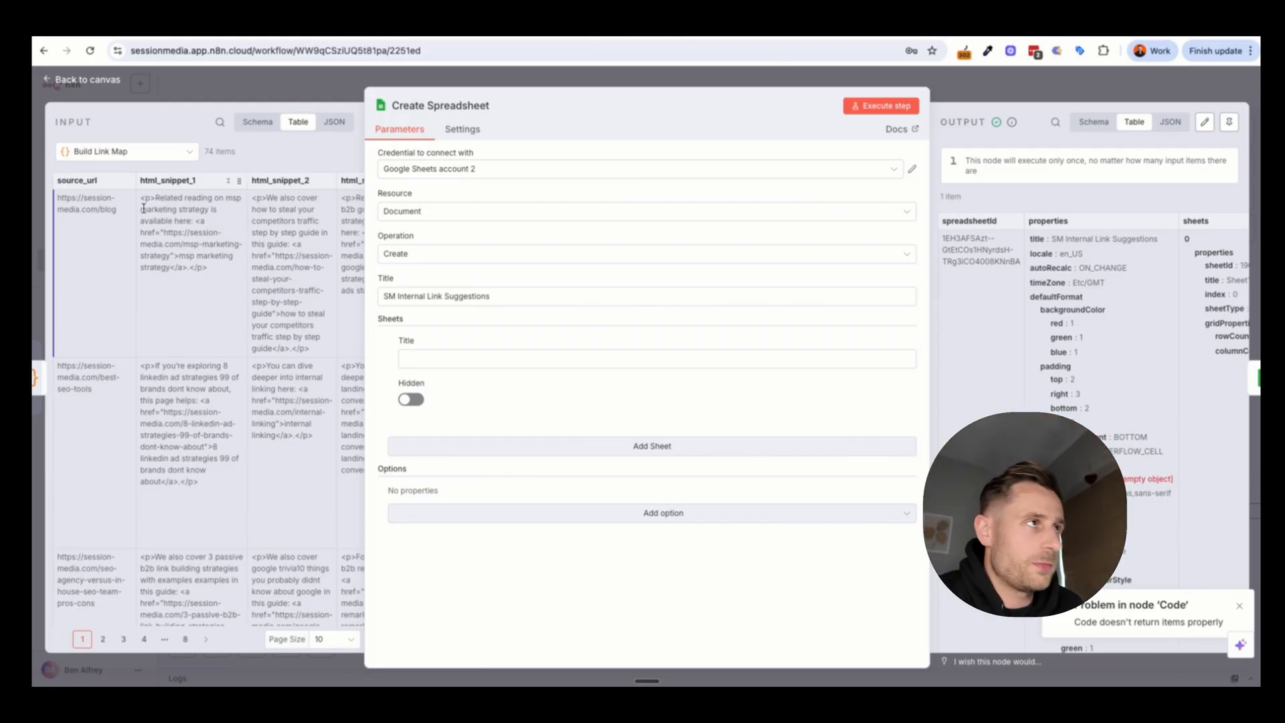
pyautogui.click(986, 95)
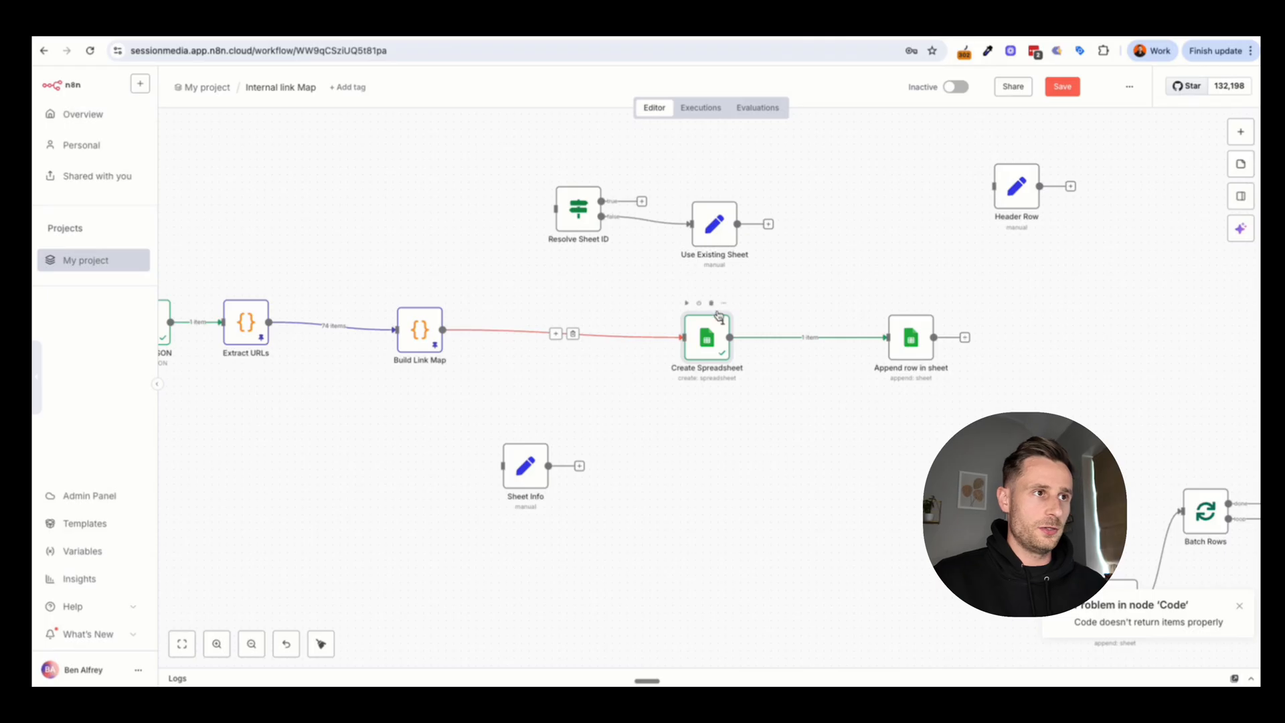
# Step: Disconnect Create Spreadsheet from Build Link Map, and move it and Append row in sheet down out of the main flow
pyautogui.click(574, 339)
pyautogui.moveTo(707, 337); pyautogui.dragTo(791, 457)
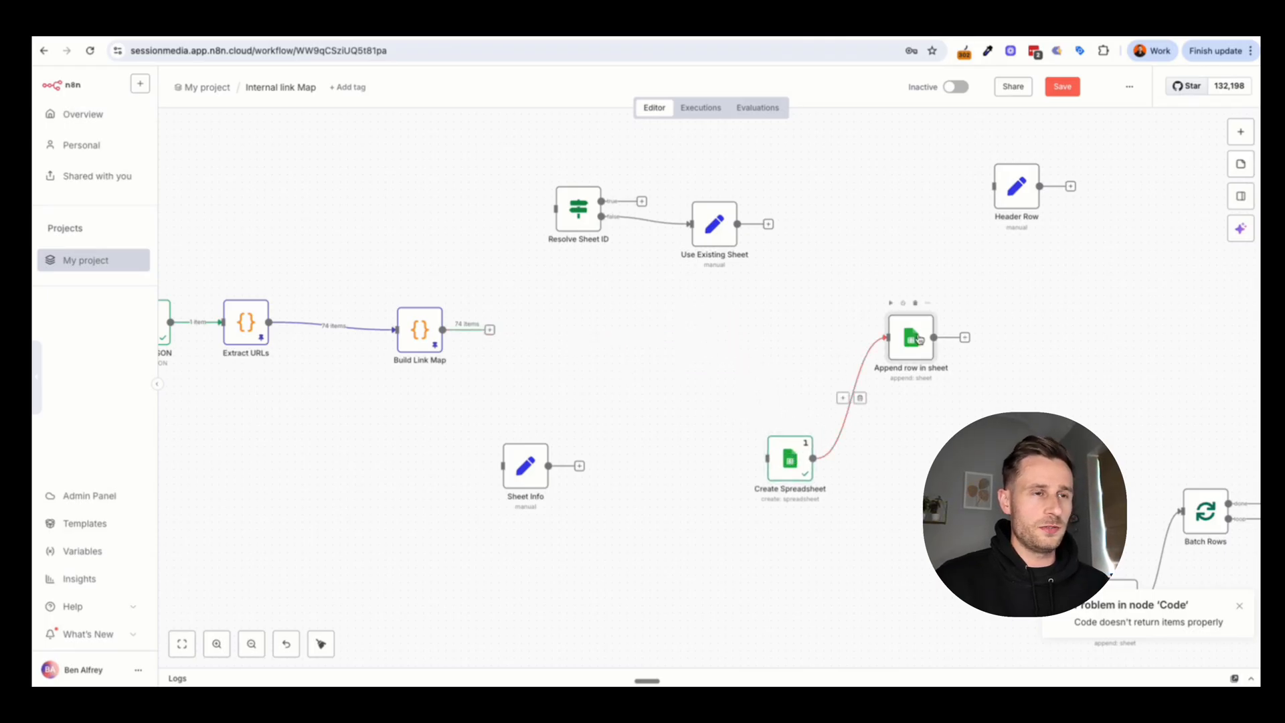
pyautogui.moveTo(911, 336); pyautogui.dragTo(1013, 457)
pyautogui.moveTo(795, 467); pyautogui.dragTo(773, 527)
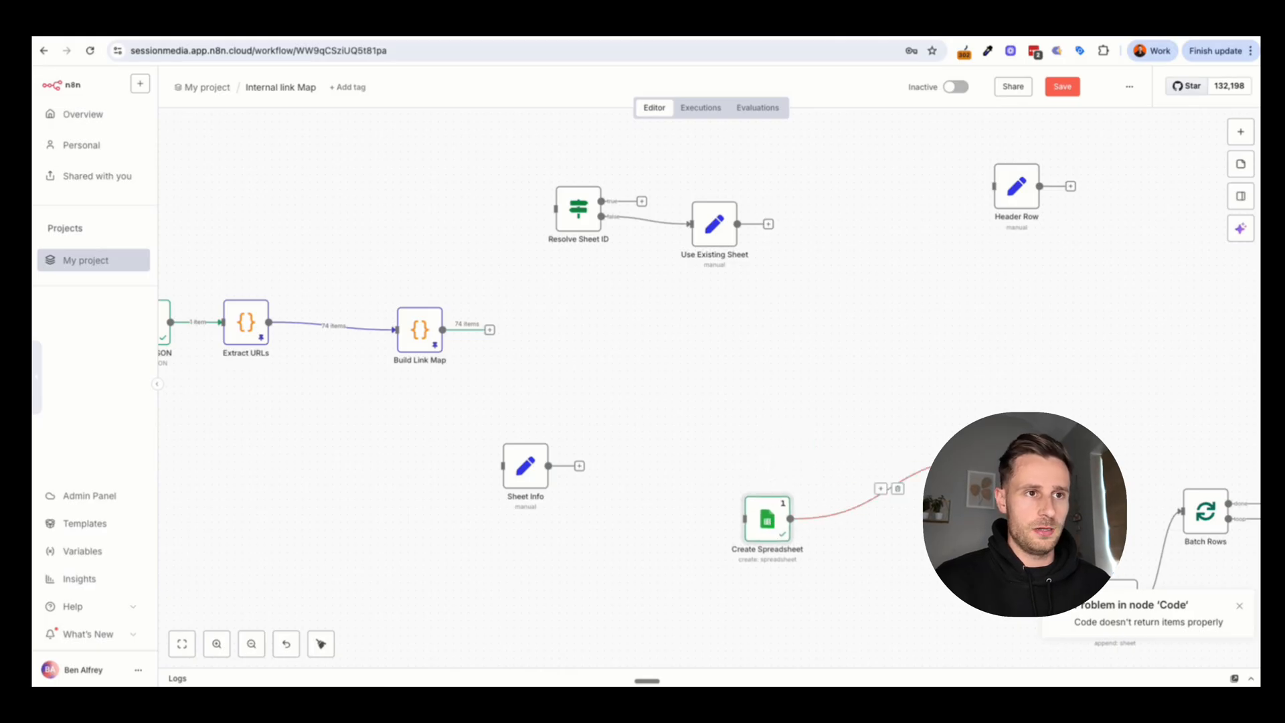
pyautogui.moveTo(1009, 460); pyautogui.dragTo(958, 528)
pyautogui.hscroll(-3, 671, 439)
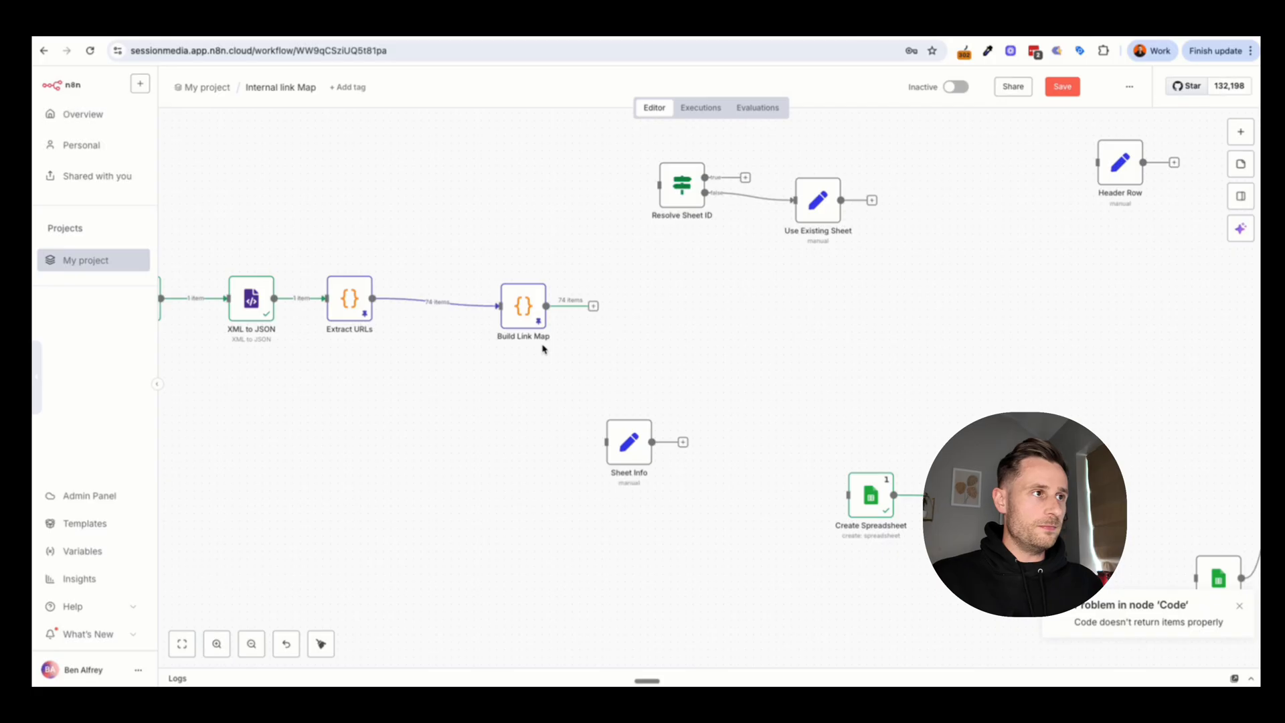
# Step: Check the Build Link Map node's code and the new Create spreadsheet node's settings and pinned output, and return to the canvas
pyautogui.doubleClick(517, 306)
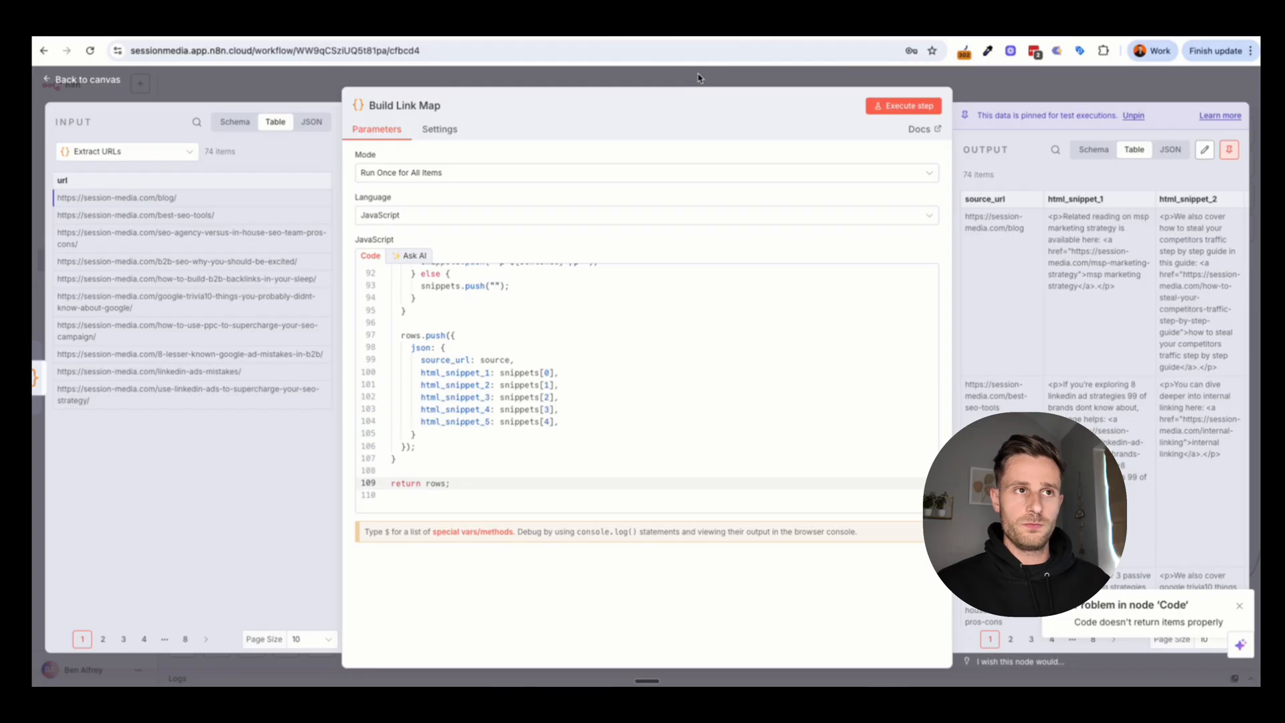
pyautogui.press('Escape')
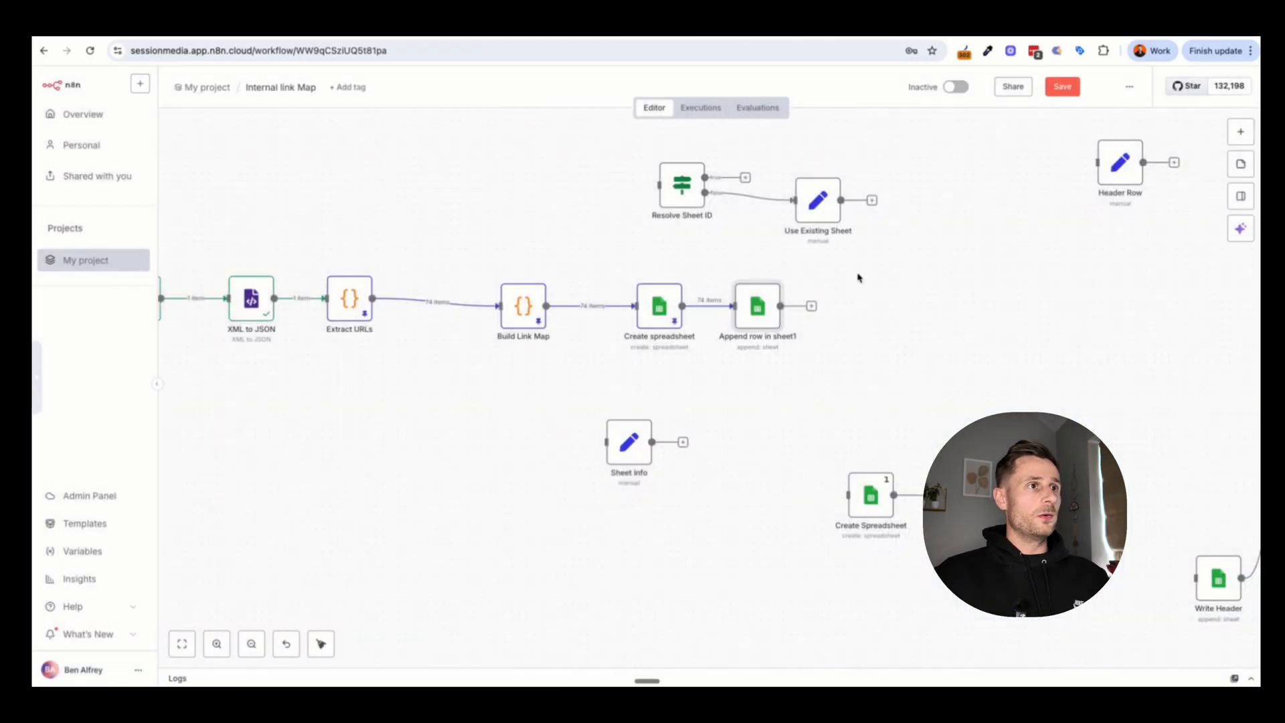
pyautogui.doubleClick(659, 321)
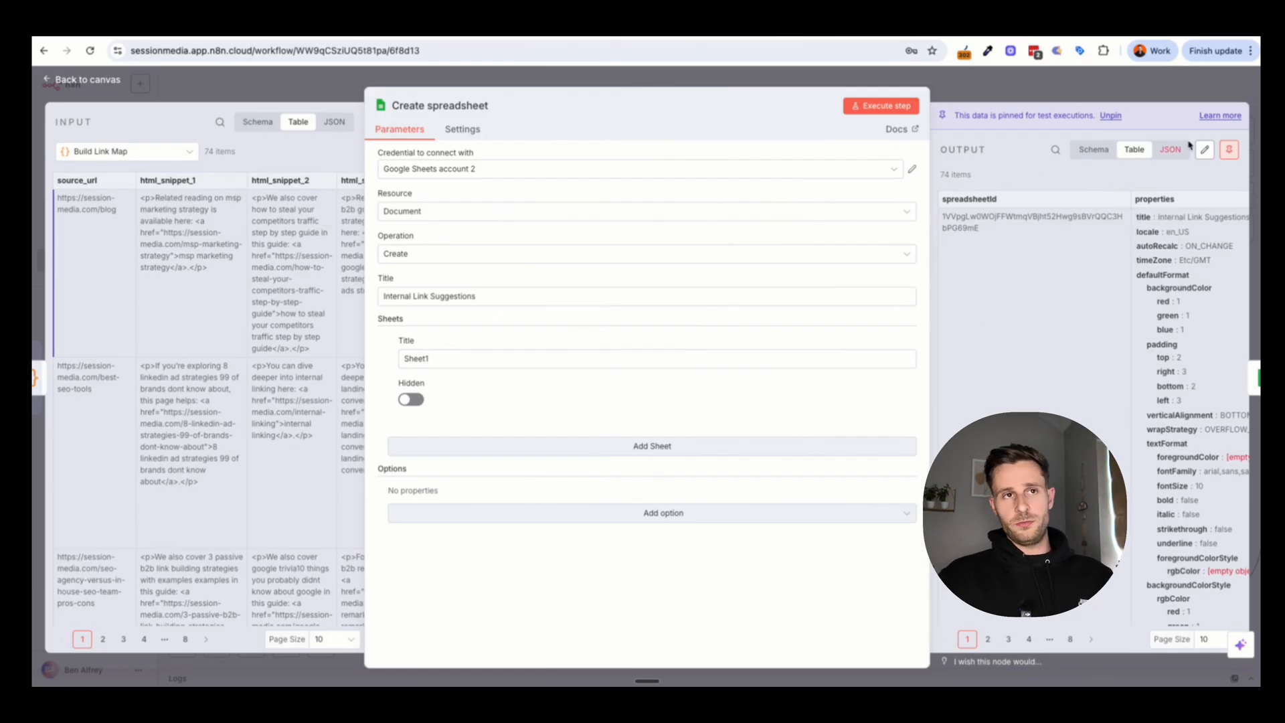
pyautogui.click(1010, 89)
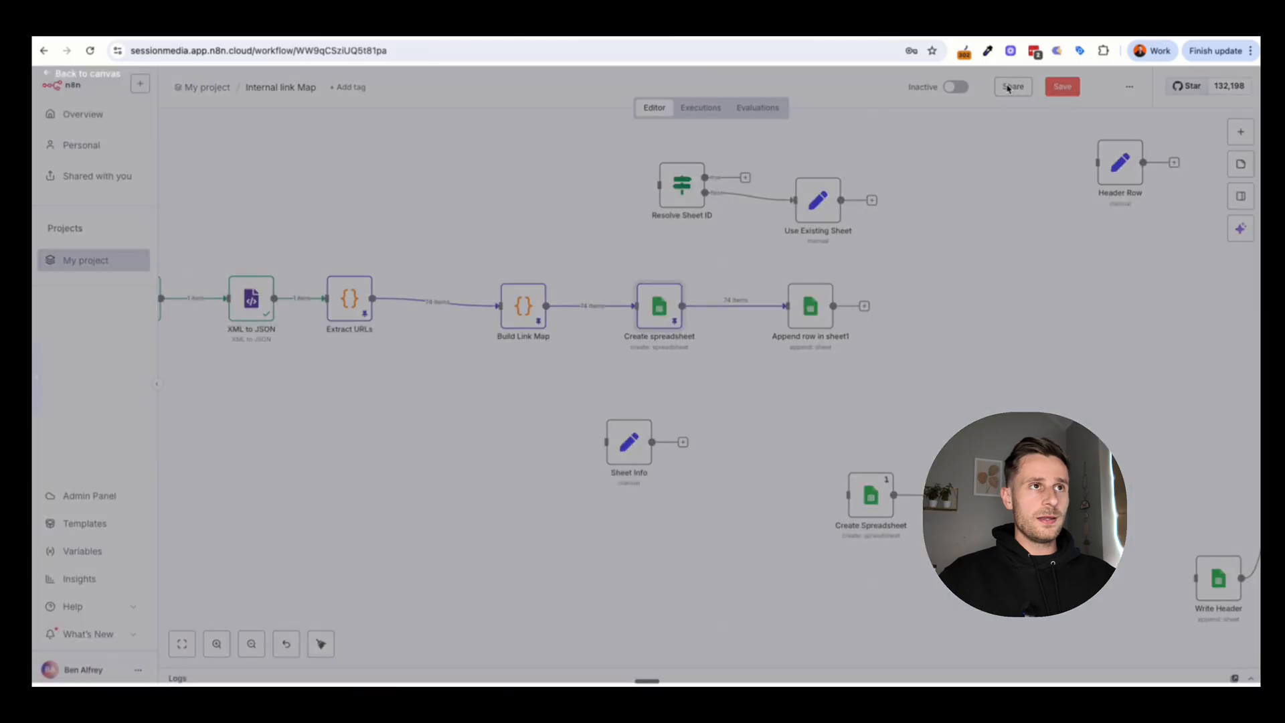
# Step: Open the Append row in sheet1 node, and review Claude's instructions for configuring it and mapping columns A to F
pyautogui.doubleClick(810, 305)
pyautogui.hotkey('ctrl', 'Tab')
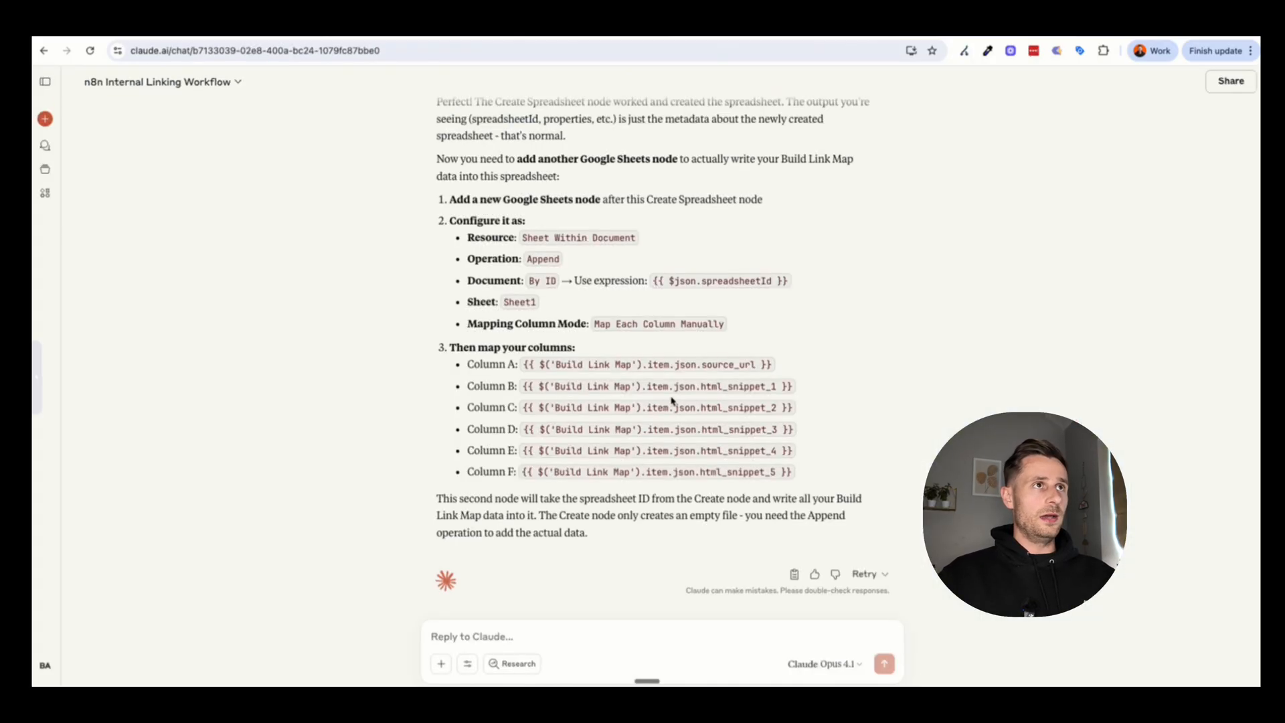
pyautogui.scroll(2, 564, 319)
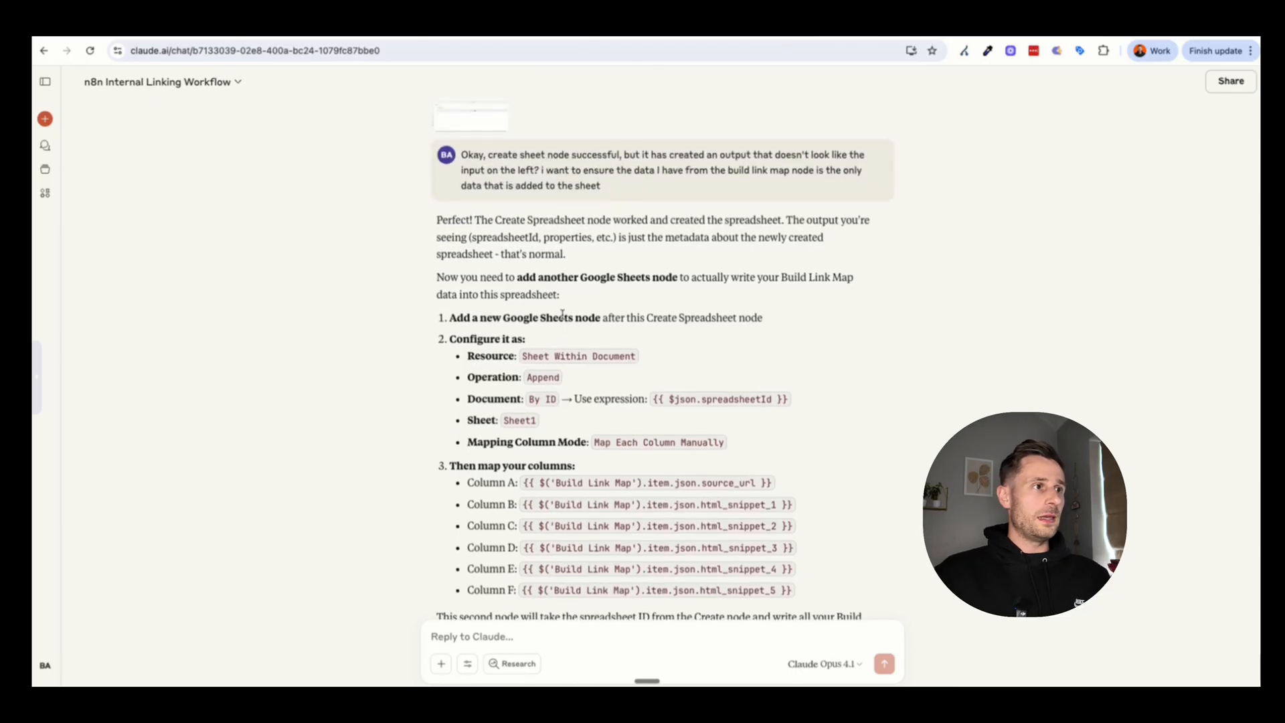
pyautogui.scroll(-1, 541, 385)
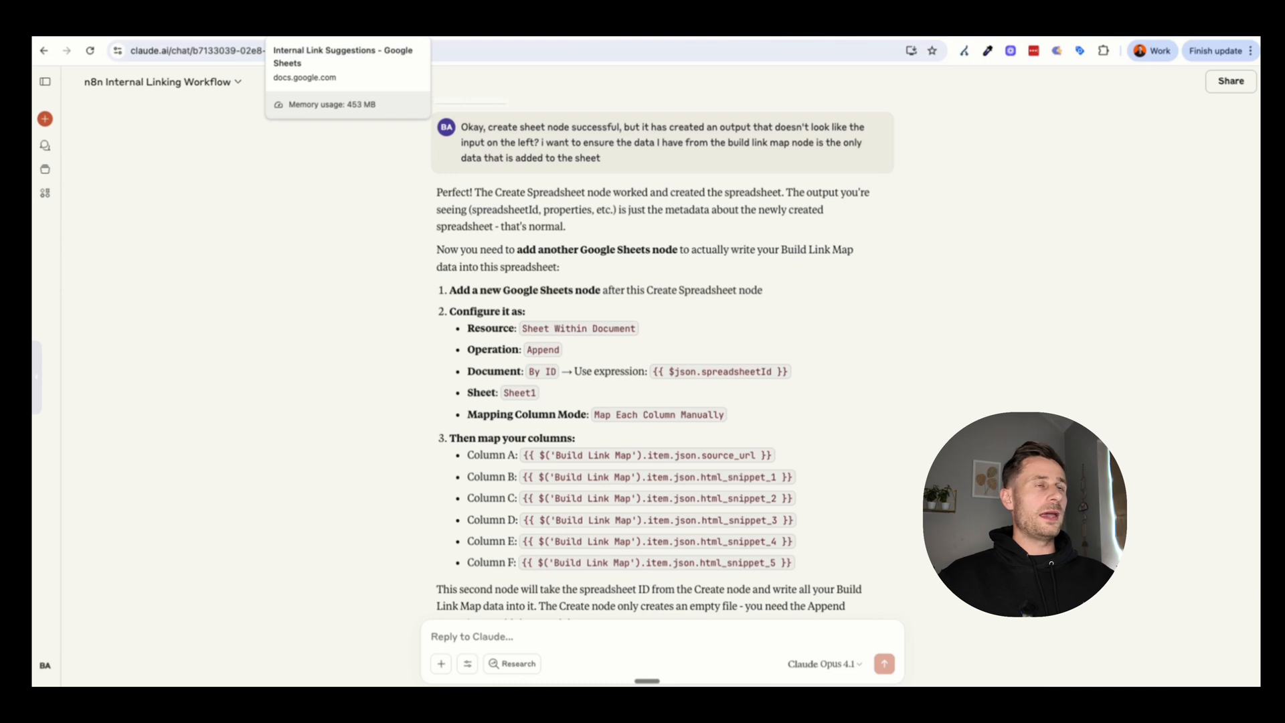
# Step: Select Sheet1 as the Append row in sheet1 node's target sheet, and check the header row in the Internal Link Suggestions spreadsheet
pyautogui.click(294, 31)
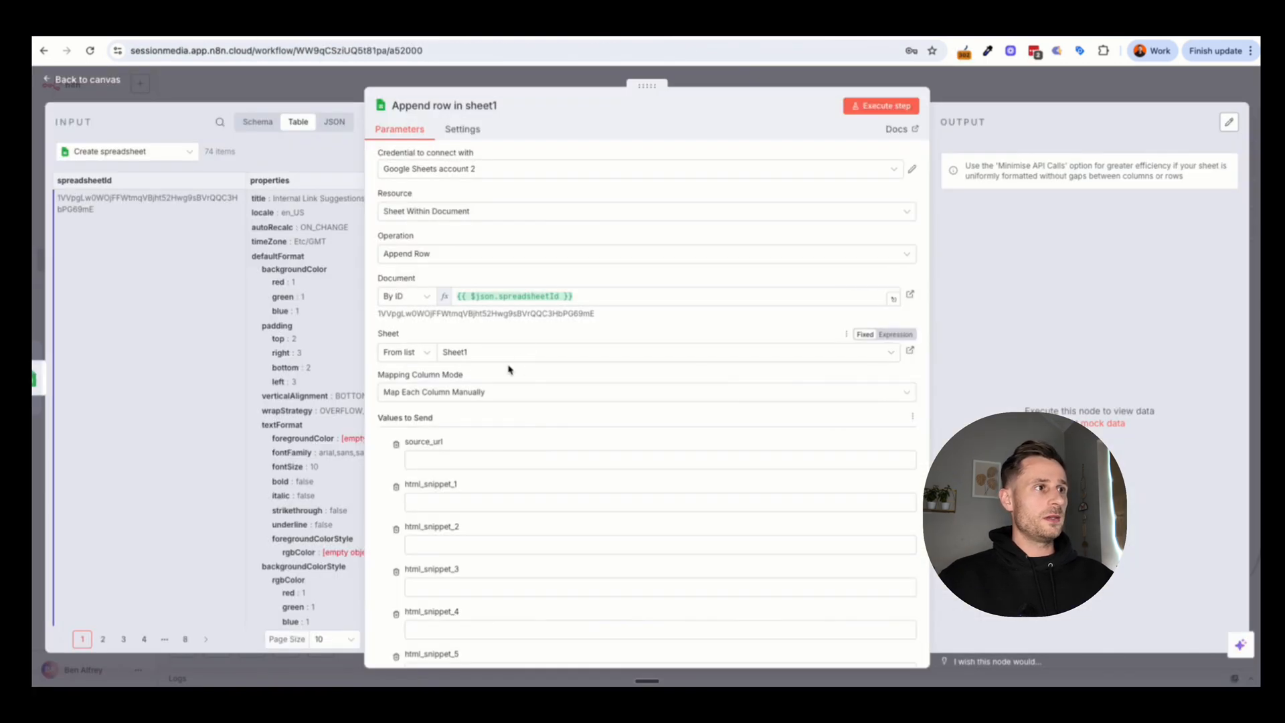
pyautogui.click(505, 354)
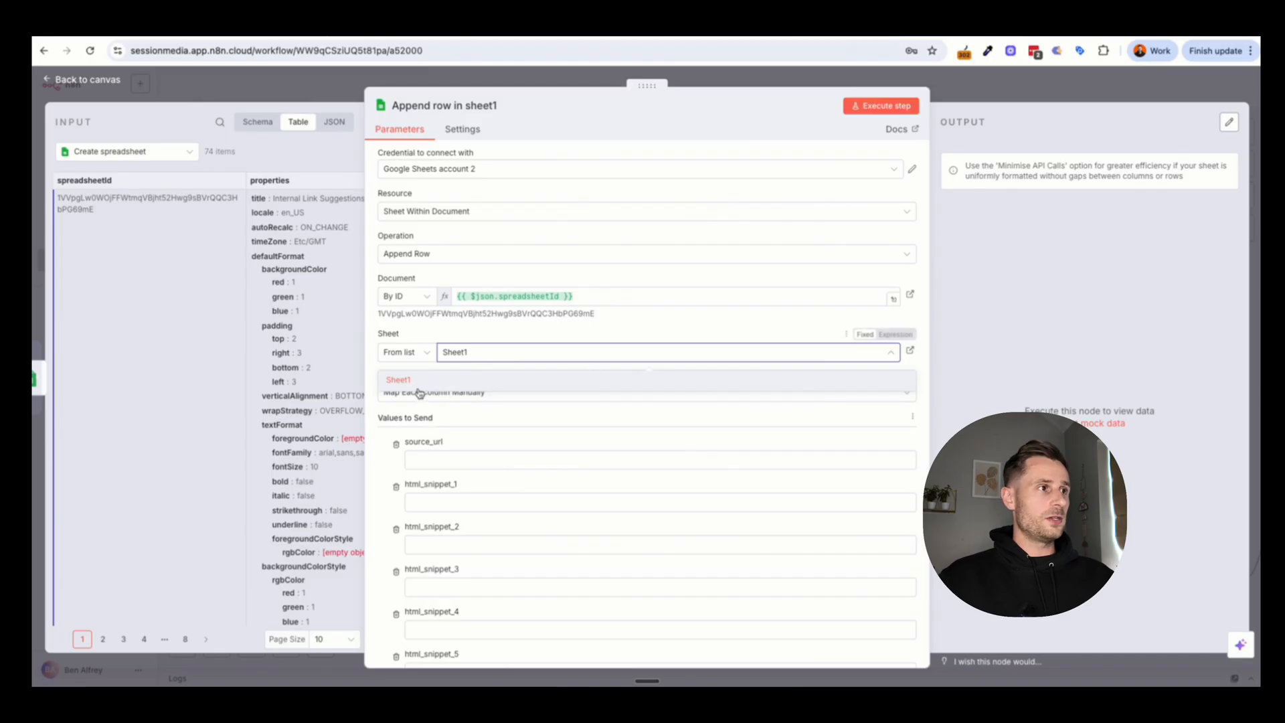
pyautogui.click(418, 382)
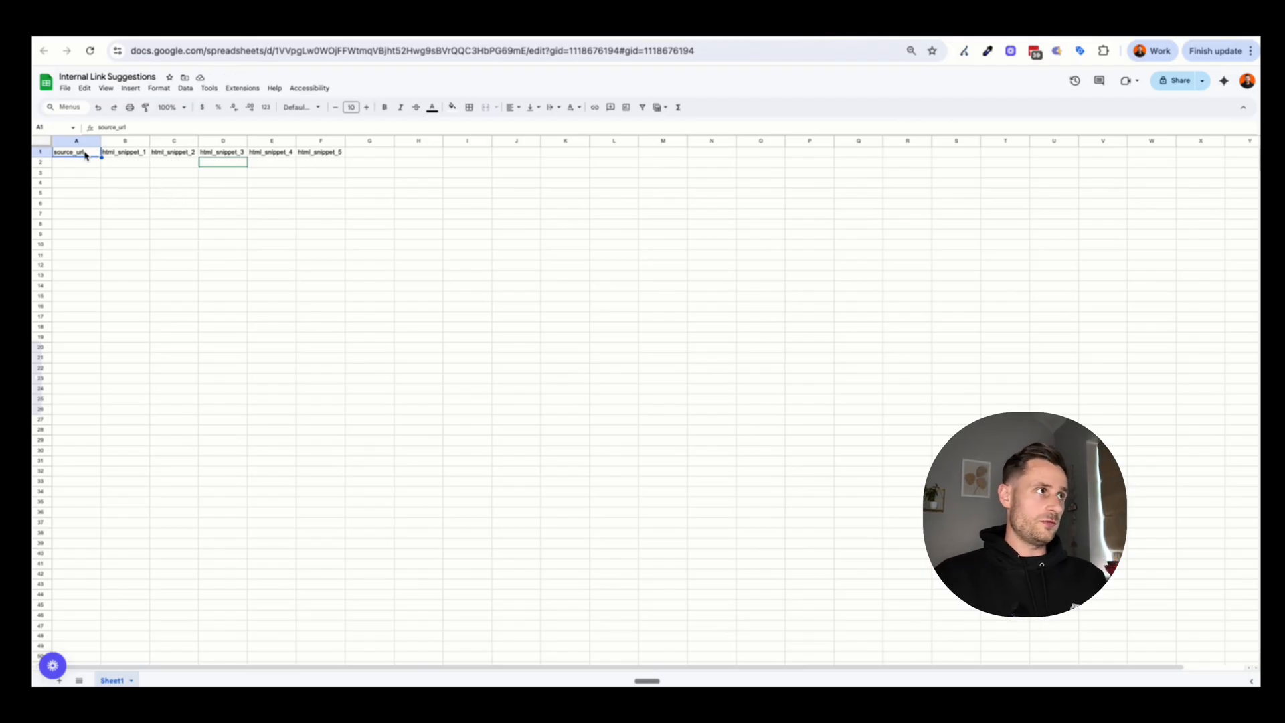
pyautogui.moveTo(80, 151); pyautogui.dragTo(313, 155)
pyautogui.click(313, 156)
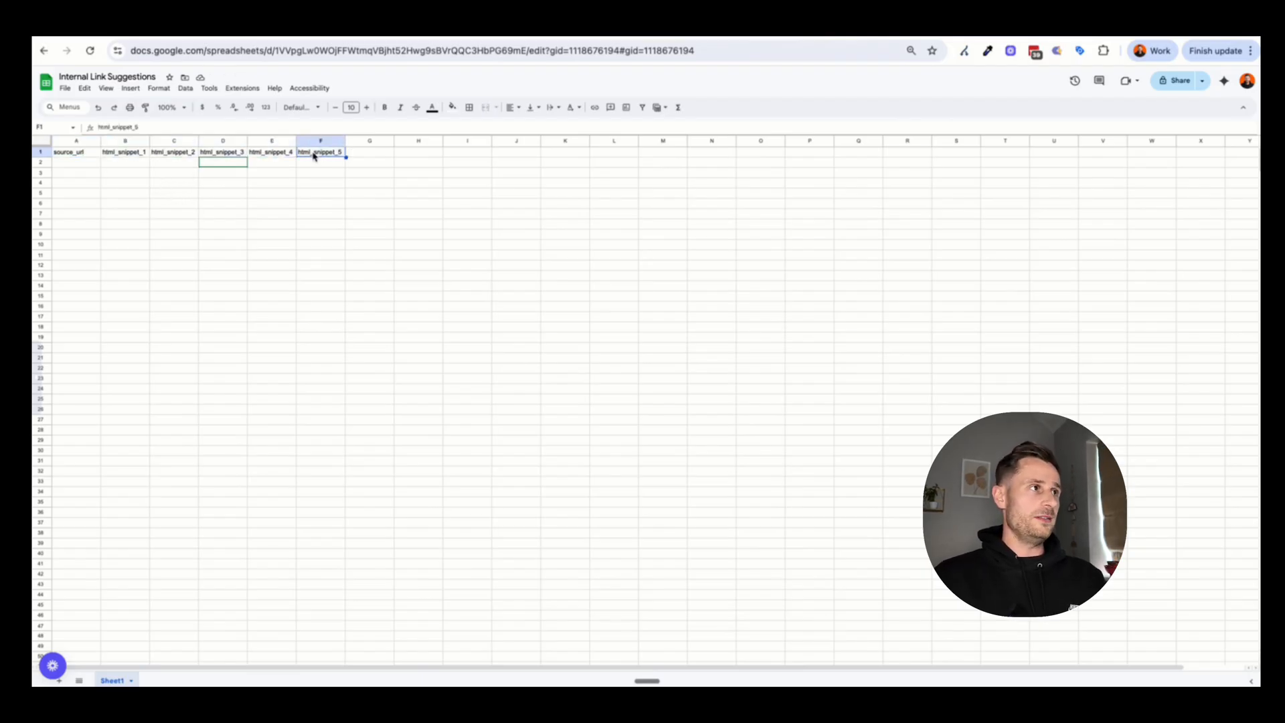
pyautogui.click(231, 30)
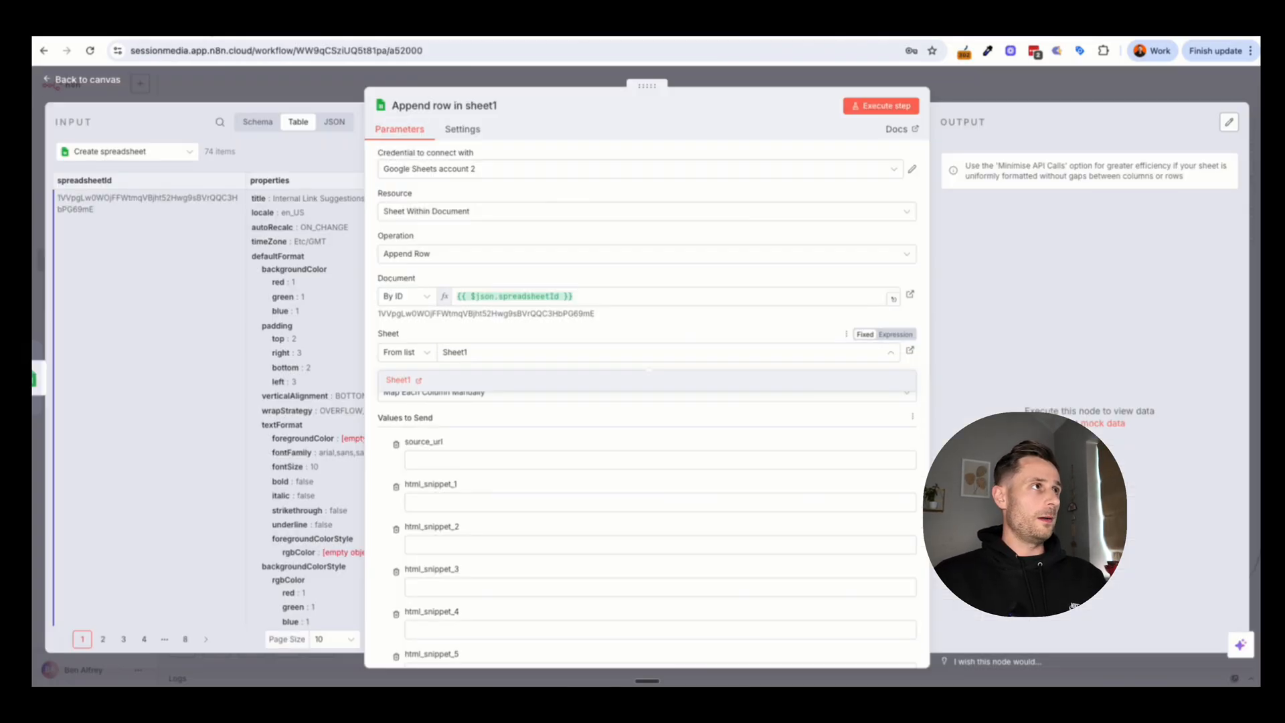
pyautogui.click(458, 327)
# Step: Review the node's empty Values to Send fields and ChatGPT's instructions for the header row and column mapping
pyautogui.scroll(-1, 482, 387)
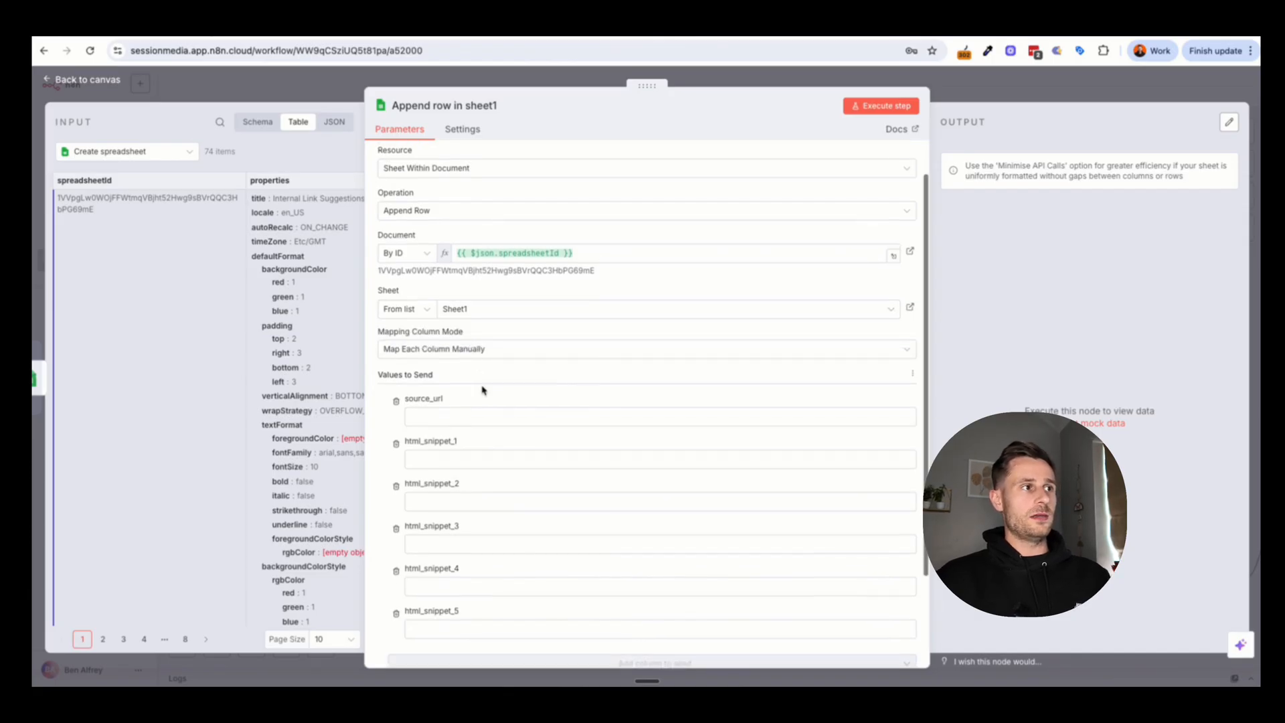
pyautogui.scroll(-3, 683, 444)
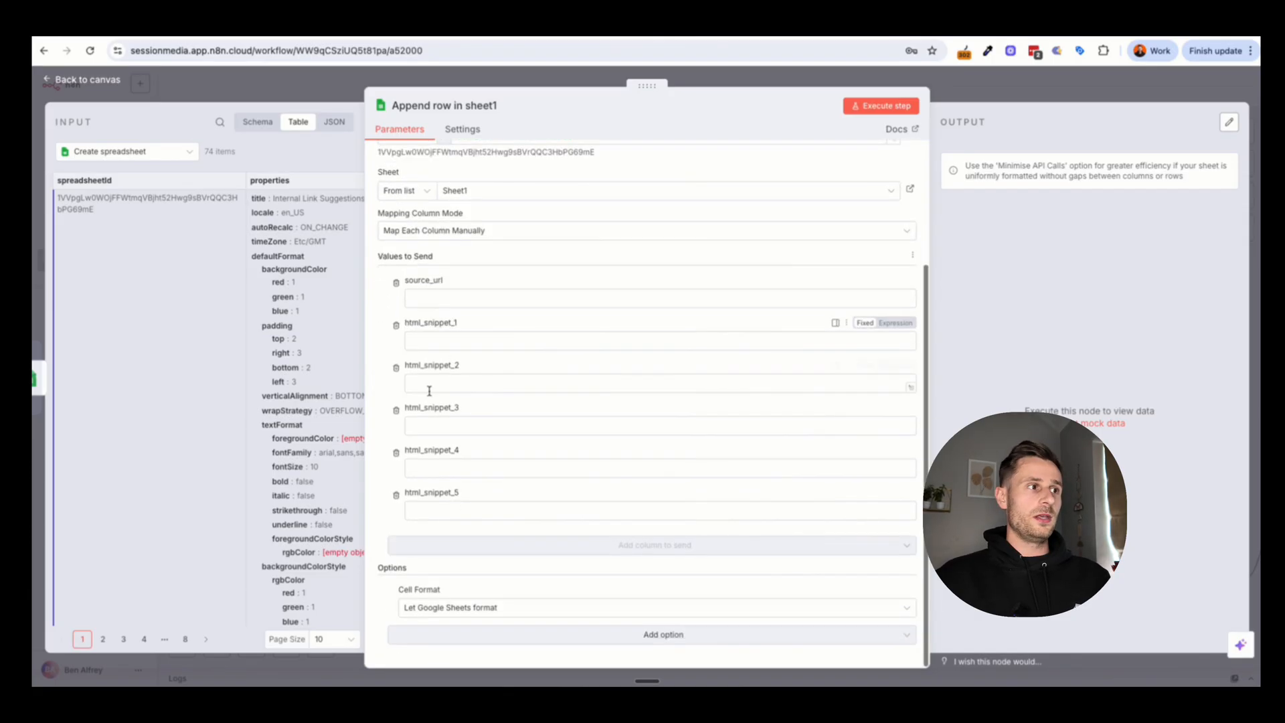
pyautogui.click(640, 32)
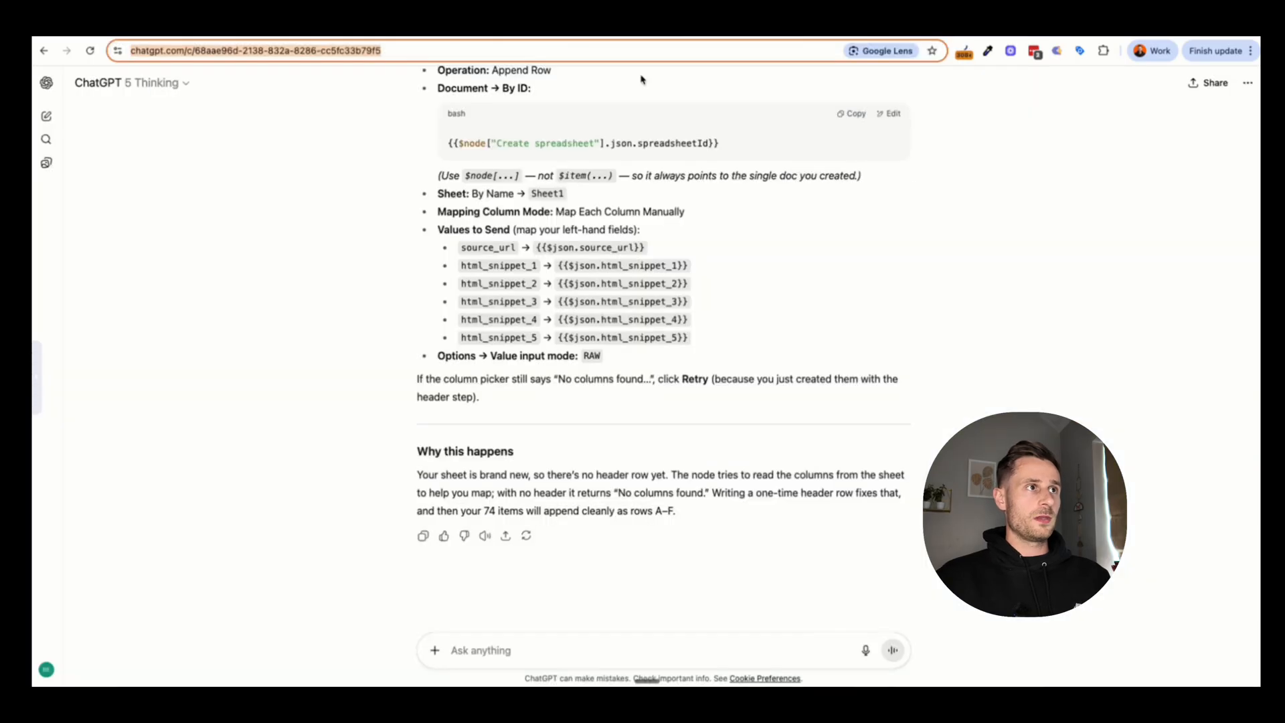
pyautogui.scroll(6, 593, 281)
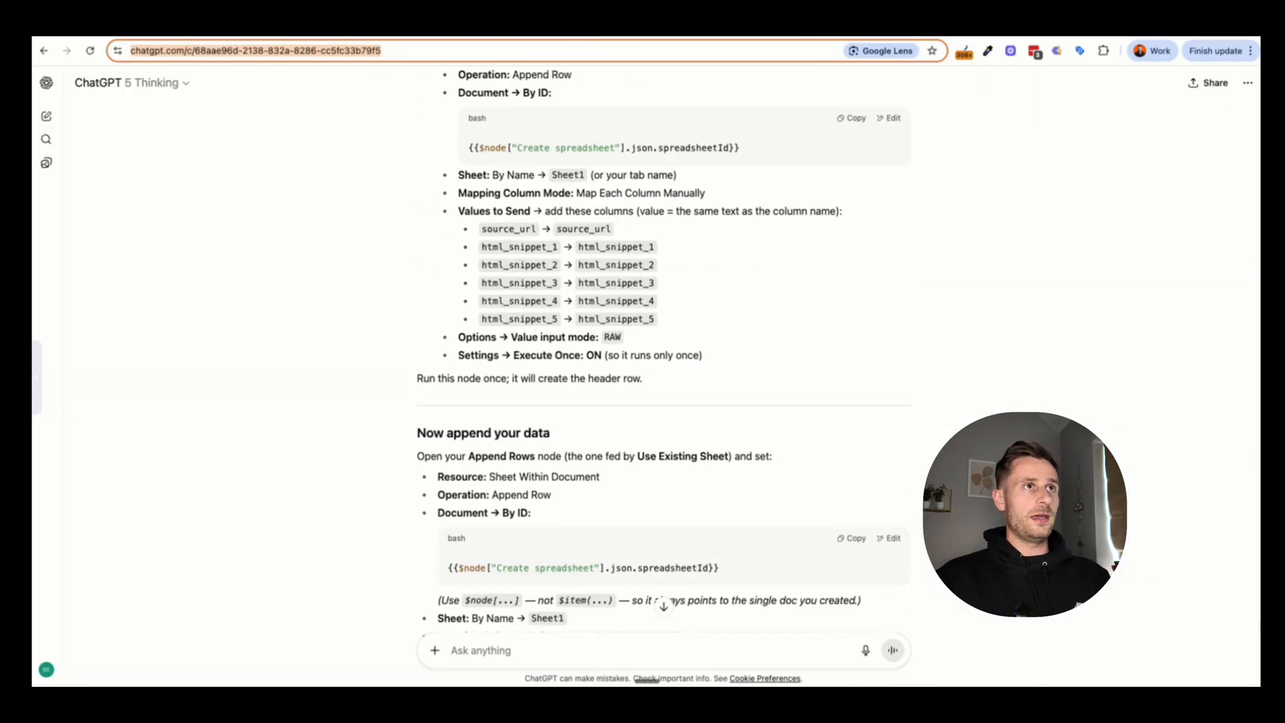
# Step: Map source_url to the expression {{ $('Build Link Map').item.json.source_url }} copied from Claude's instructions
pyautogui.click(696, 32)
pyautogui.scroll(-1, 568, 354)
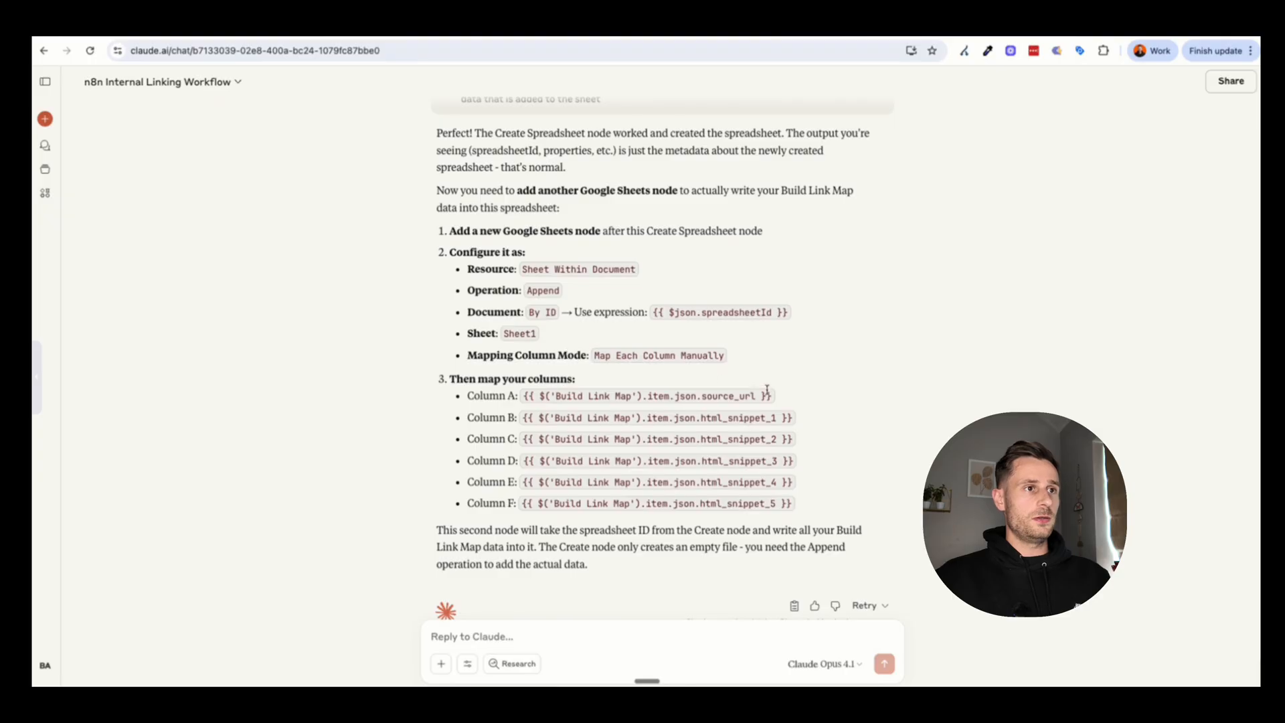
pyautogui.moveTo(767, 389); pyautogui.dragTo(524, 400)
pyautogui.hotkey('ctrl', 'c')
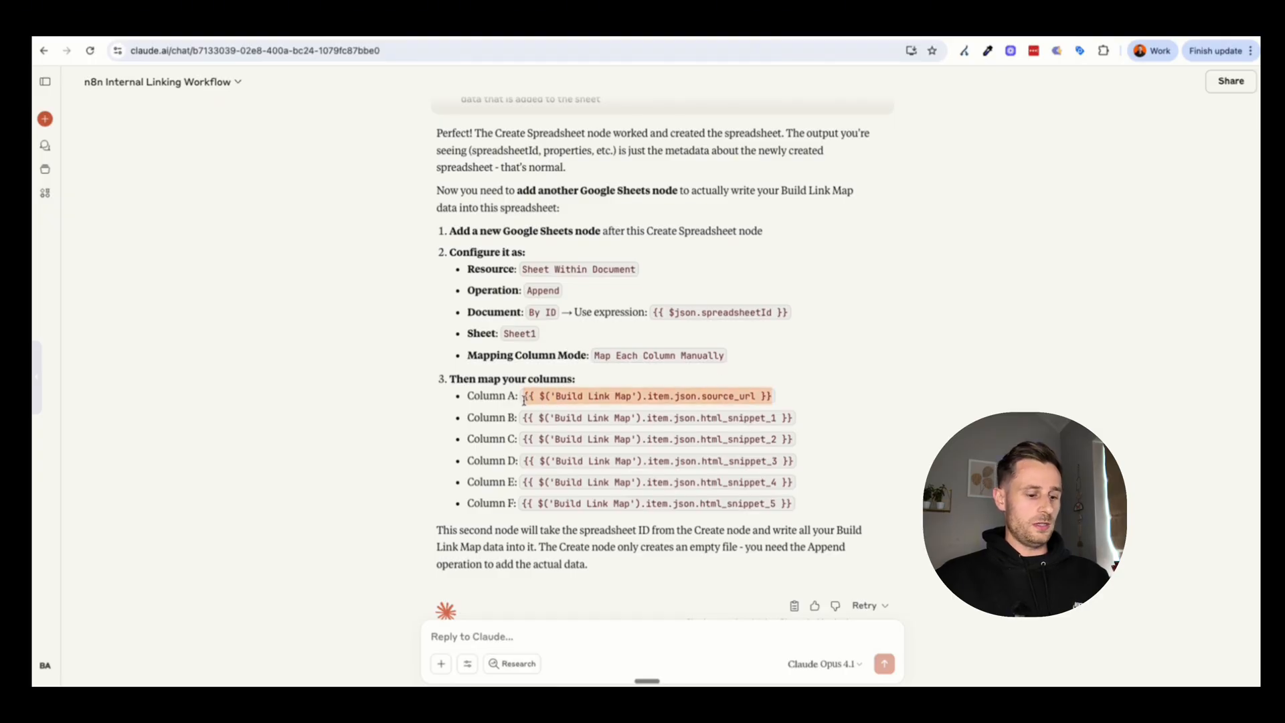
pyautogui.click(273, 32)
pyautogui.click(471, 294)
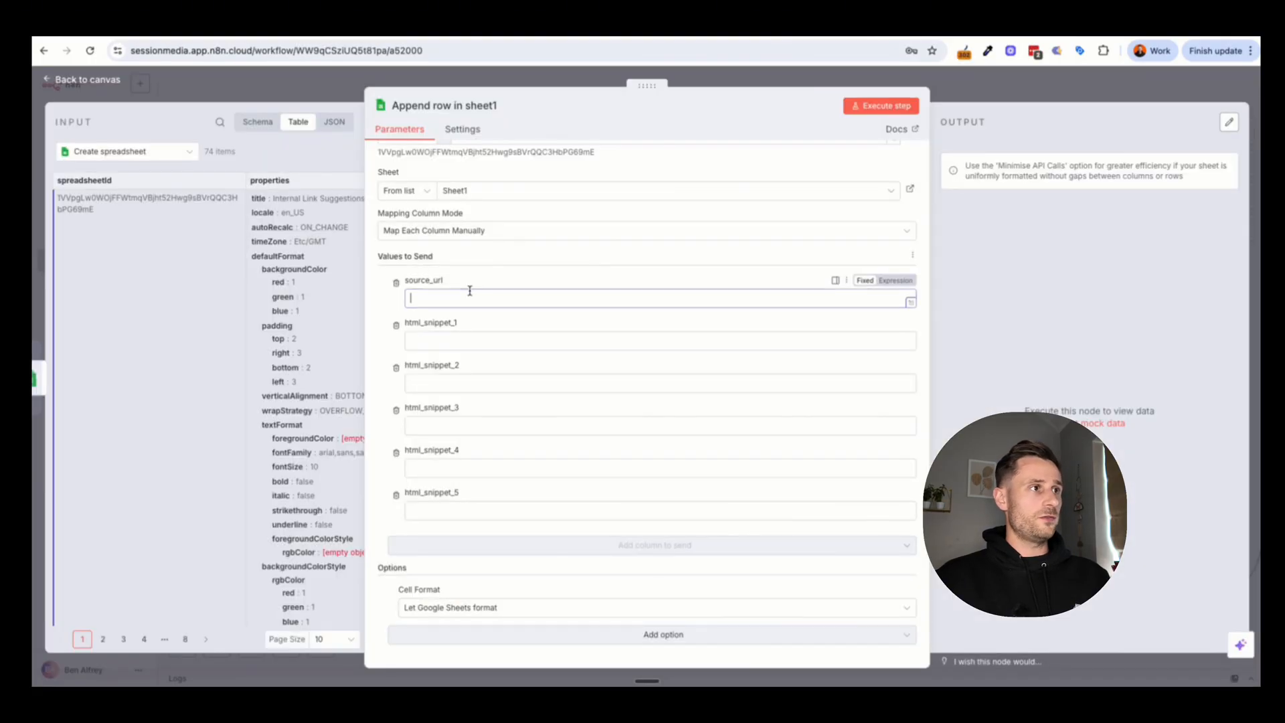
pyautogui.click(896, 280)
pyautogui.hotkey('ctrl', 'v')
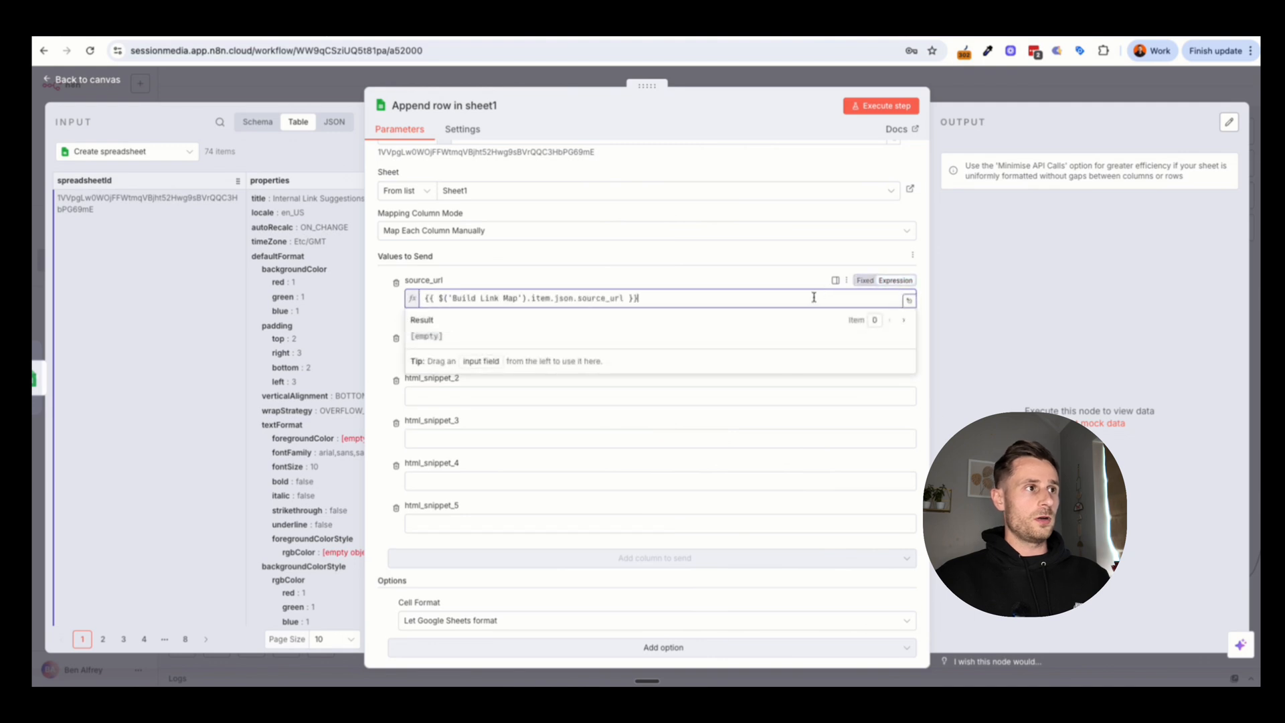
# Step: Map html_snippet_1 through html_snippet_5 to the matching $('Build Link Map').item.json expressions
pyautogui.click(753, 279)
pyautogui.click(649, 354)
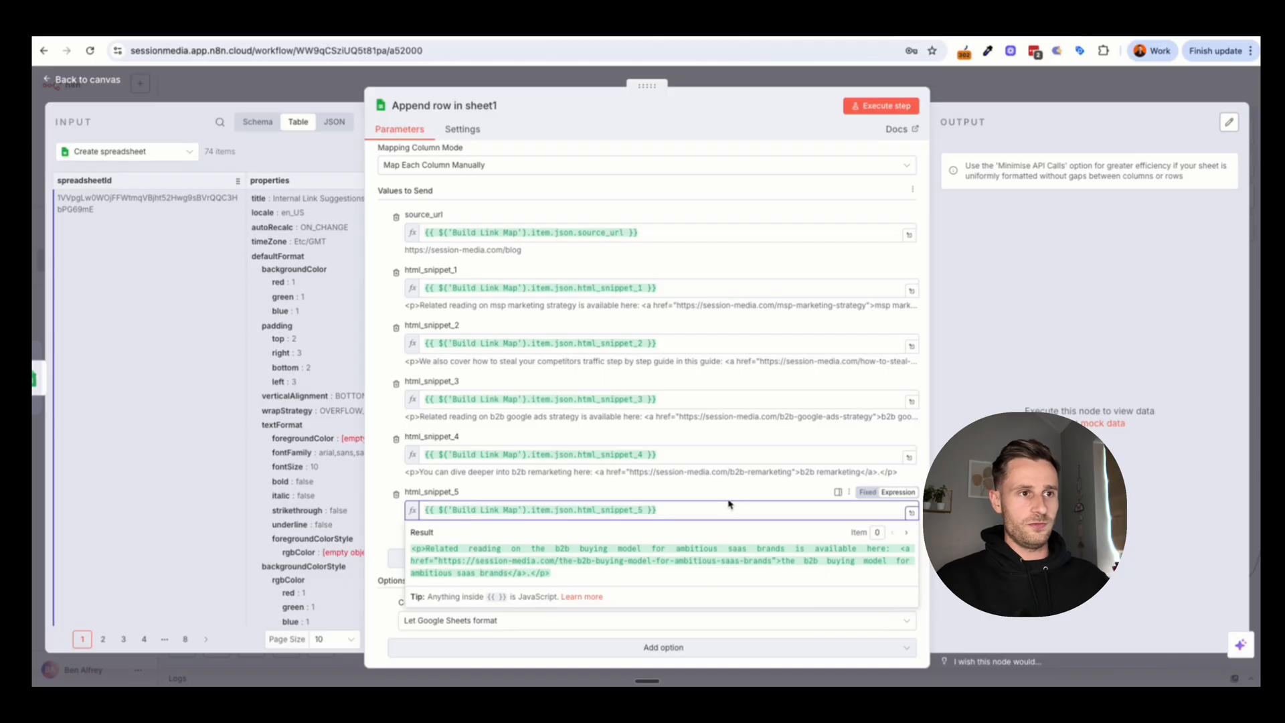
pyautogui.click(748, 494)
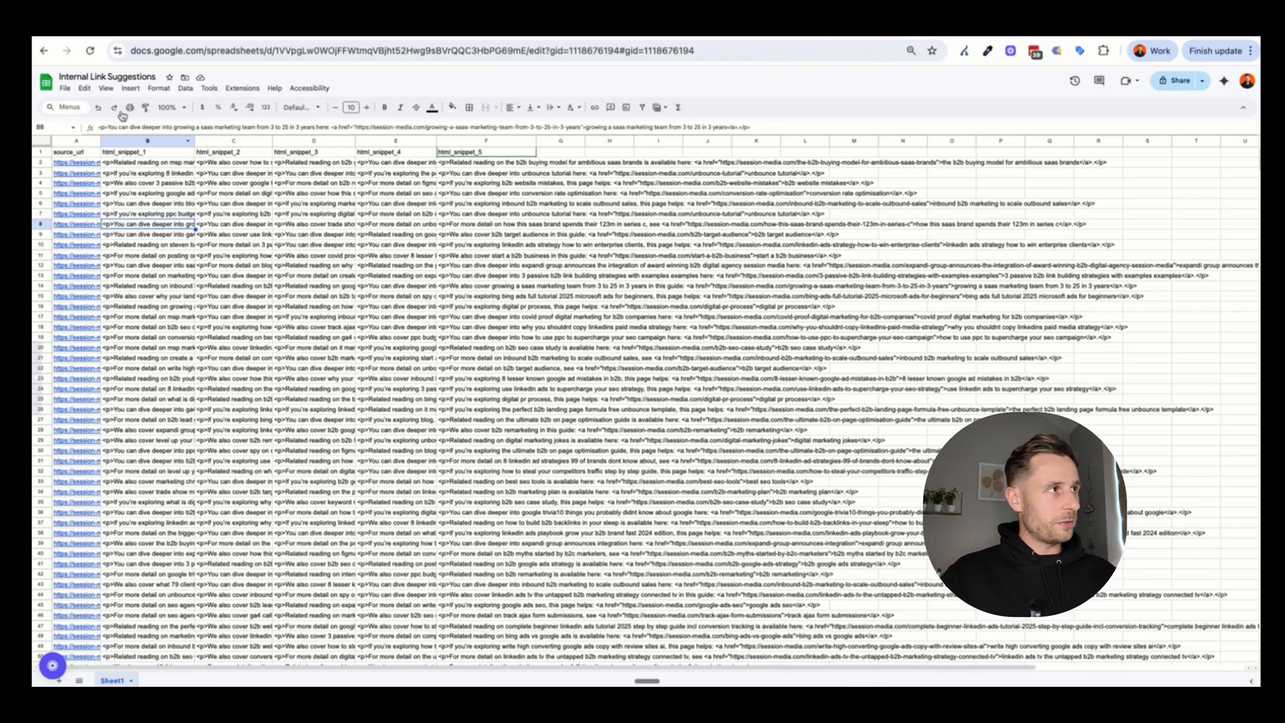
# Step: Look through the source_url column and the five html_snippet columns in the filled Internal Link Suggestions sheet
pyautogui.click(70, 140)
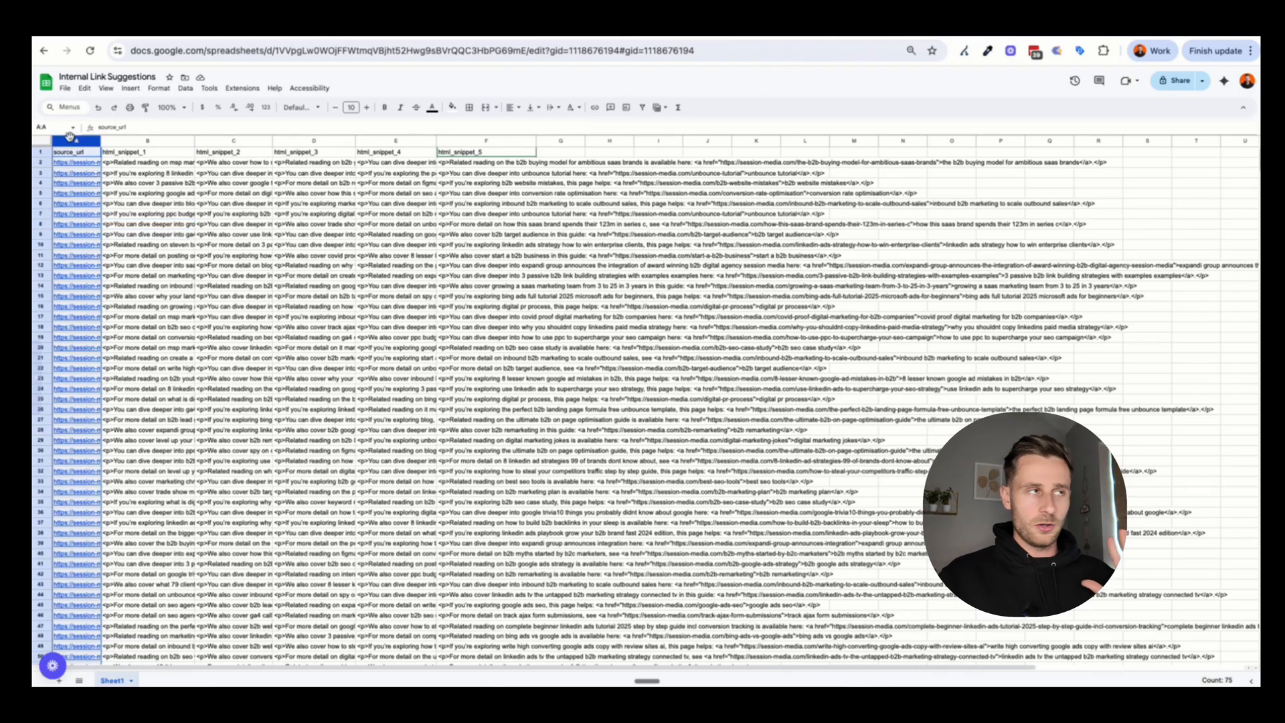
pyautogui.click(141, 141)
pyautogui.click(239, 140)
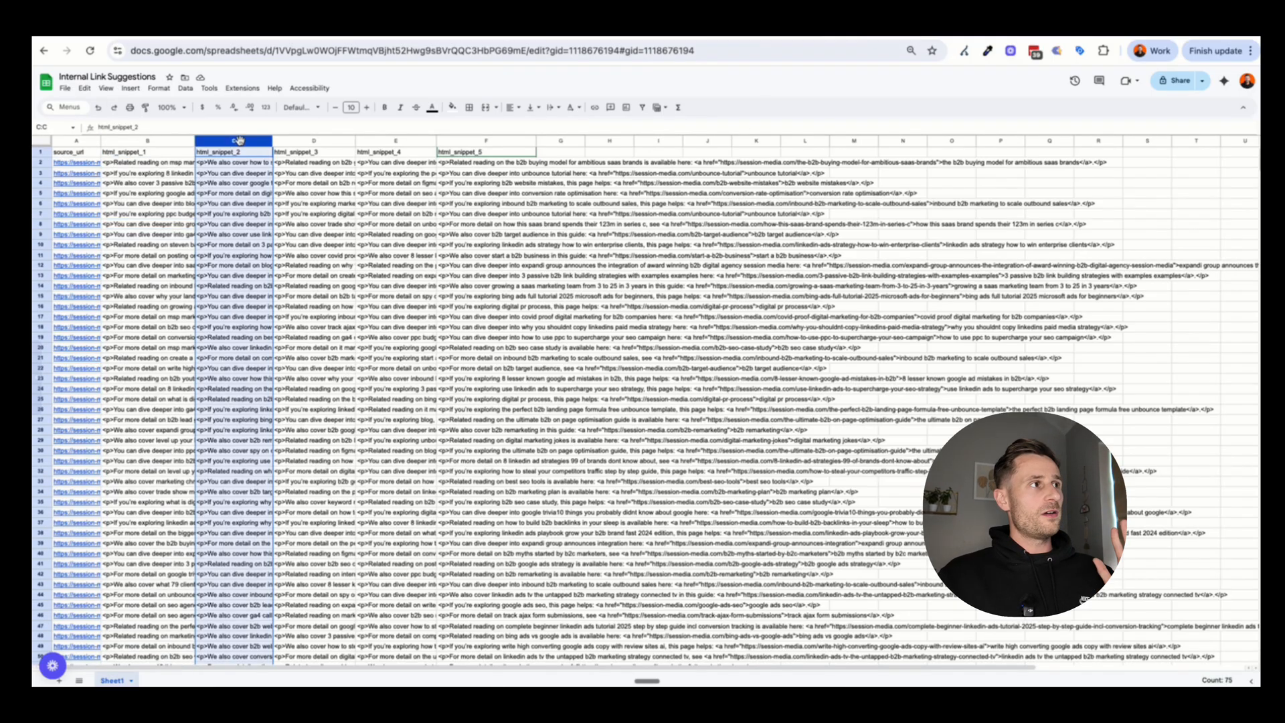
pyautogui.click(311, 140)
pyautogui.click(397, 138)
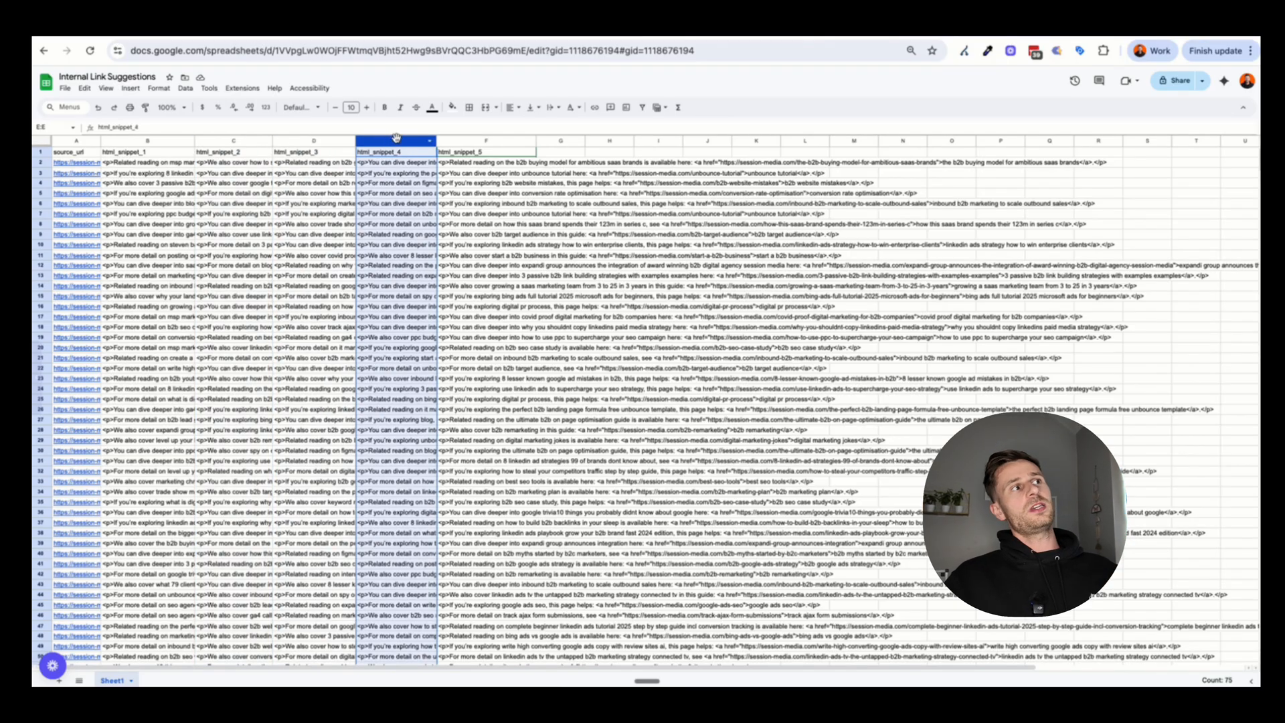
pyautogui.click(467, 140)
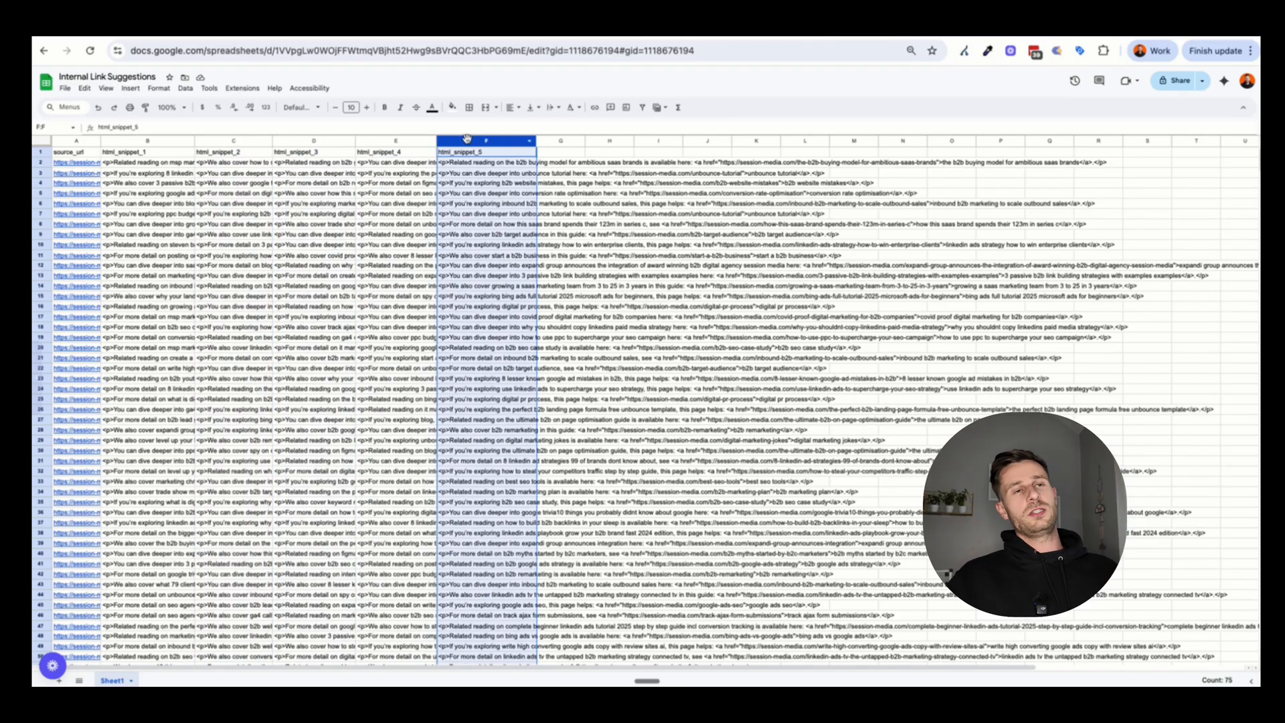
# Step: Inspect the anchor text and link URL inside the first html_snippet_1 cell, B2, and leave the cell unchanged
pyautogui.doubleClick(171, 164)
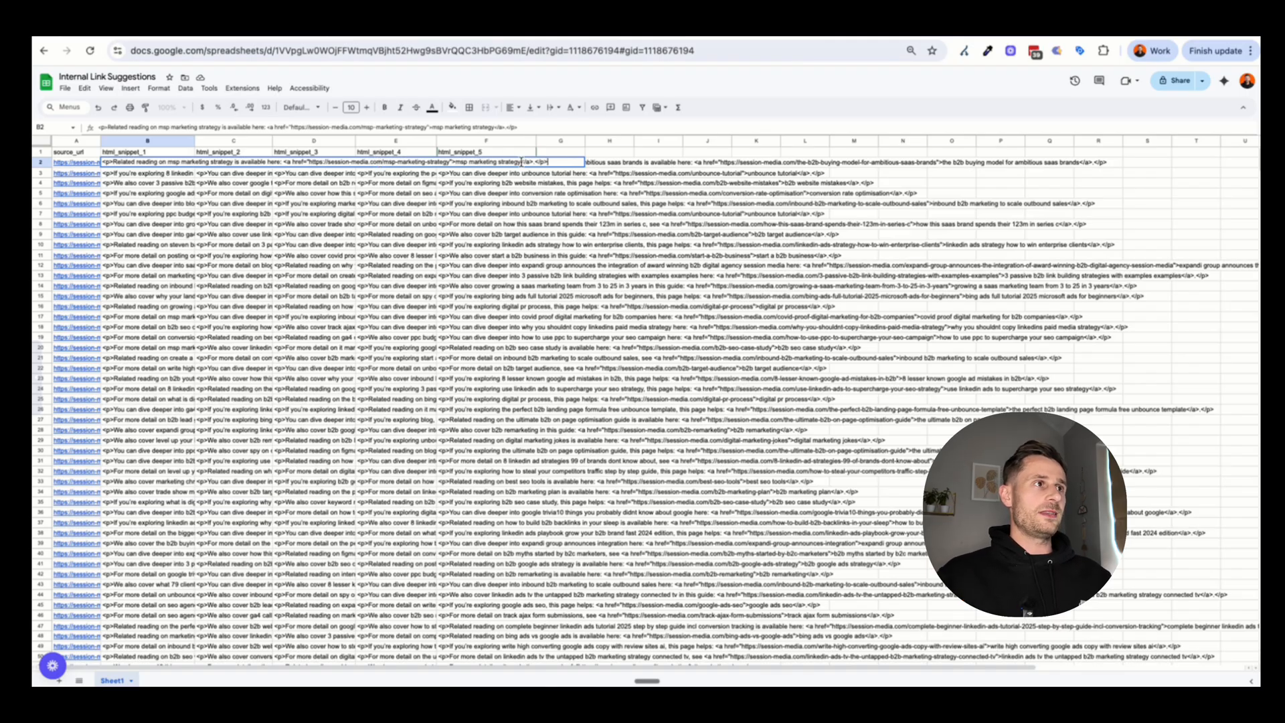
pyautogui.moveTo(522, 162); pyautogui.dragTo(457, 163)
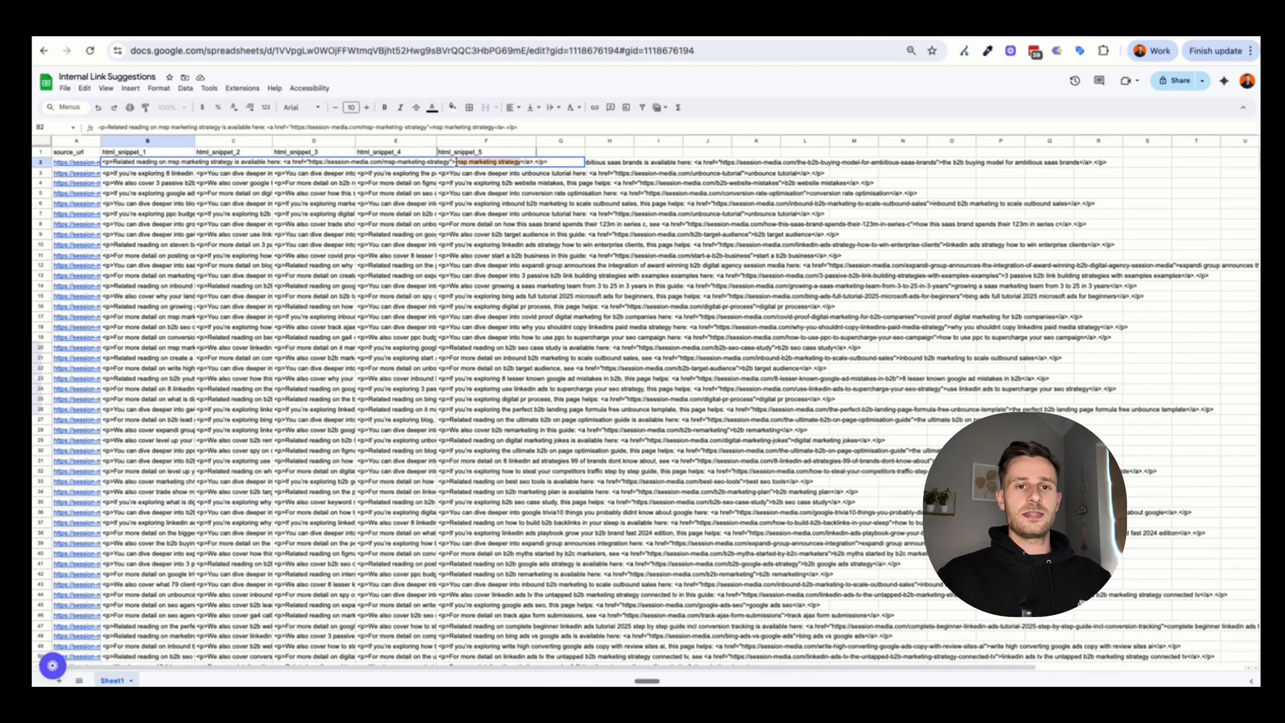
pyautogui.click(518, 162)
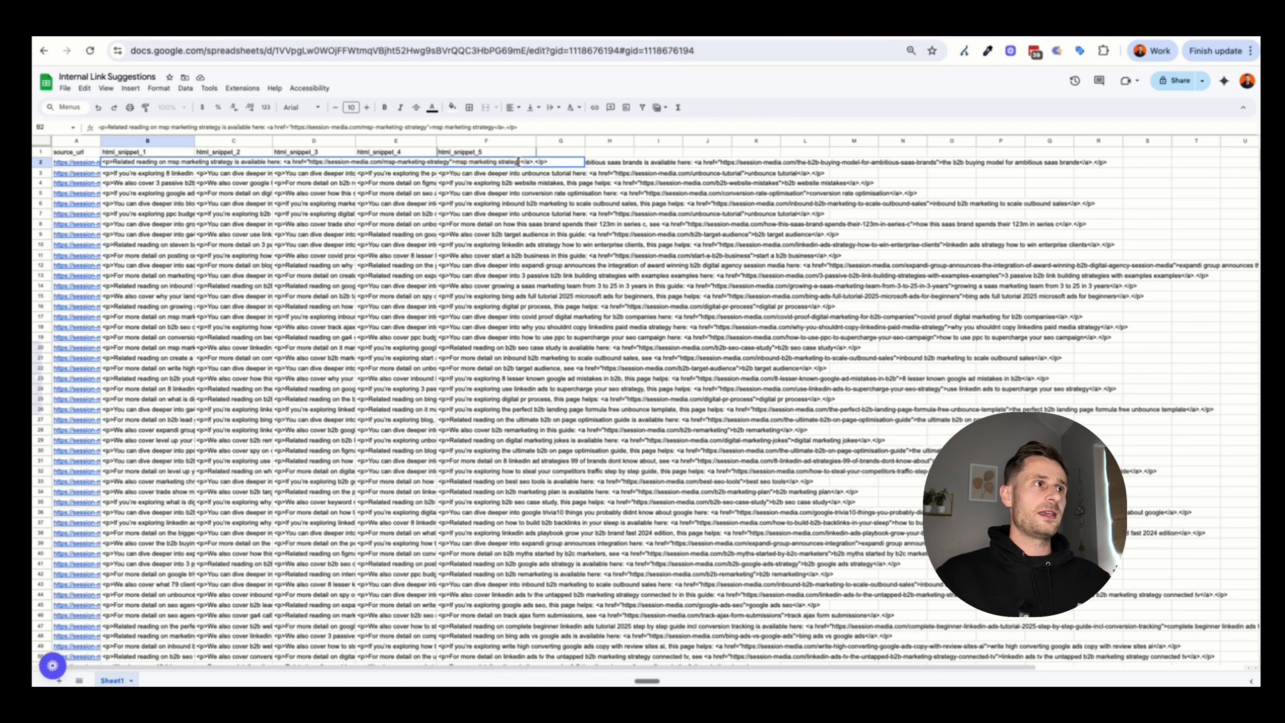
pyautogui.moveTo(520, 162); pyautogui.dragTo(308, 162)
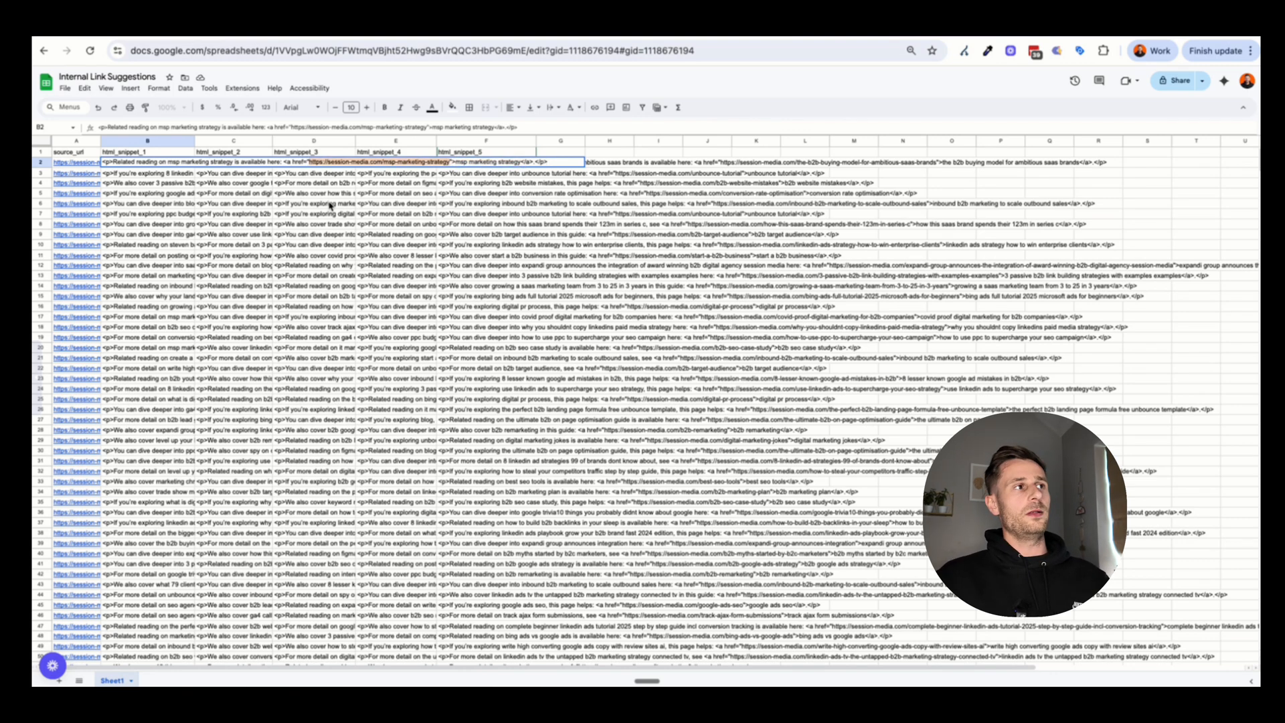
pyautogui.click(330, 205)
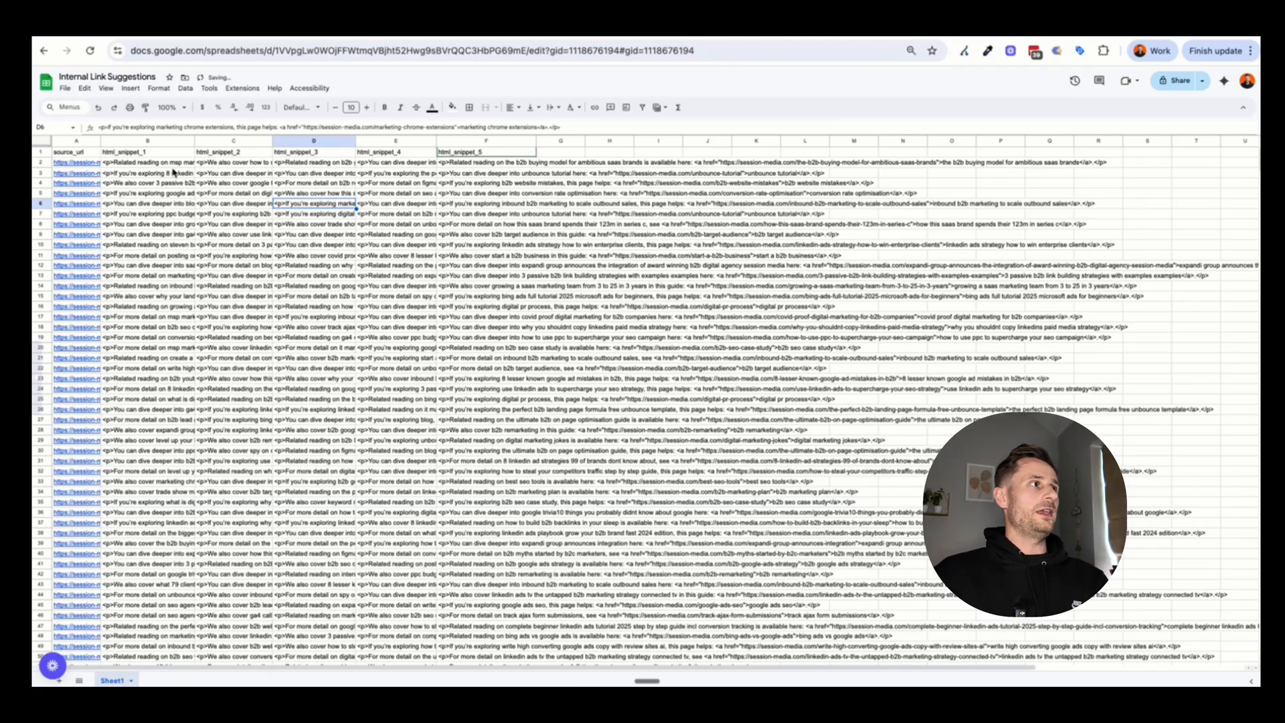
# Step: Select the snippets in B2:F3 for review, then fit the source_url column to its URLs and narrow it slightly
pyautogui.moveTo(172, 167); pyautogui.dragTo(454, 174)
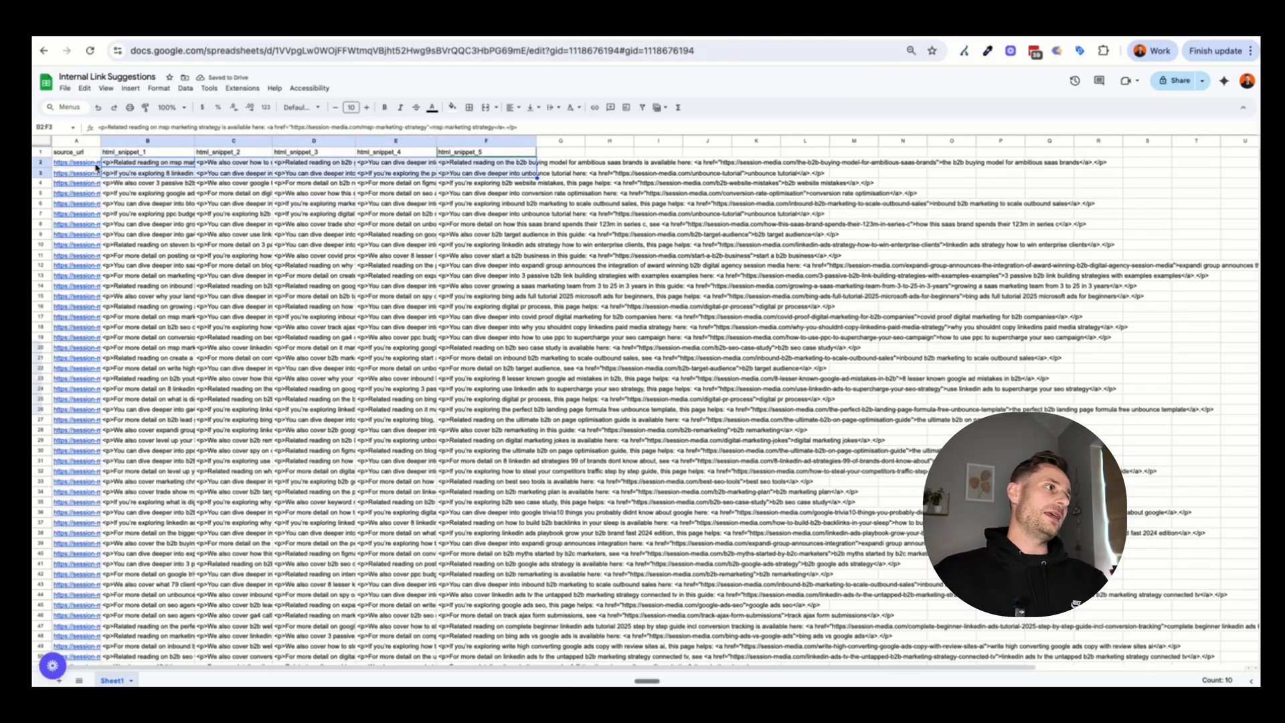
pyautogui.doubleClick(100, 141)
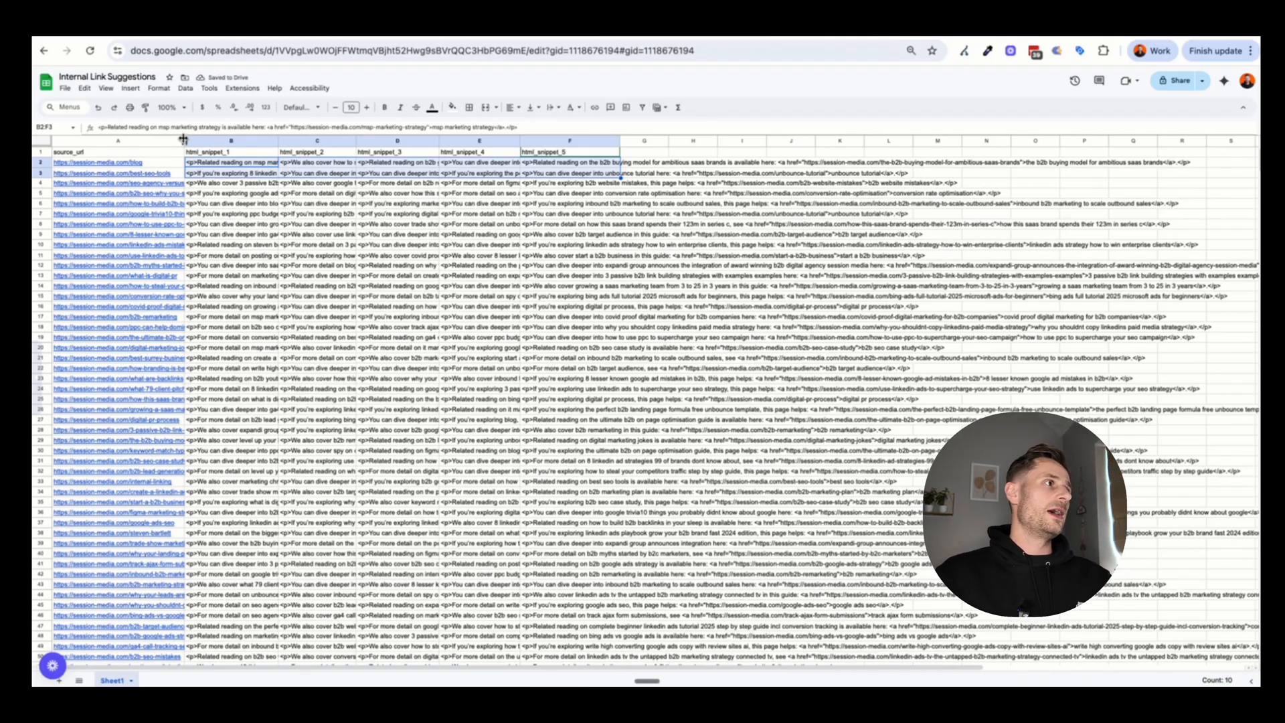
pyautogui.moveTo(184, 140); pyautogui.dragTo(132, 140)
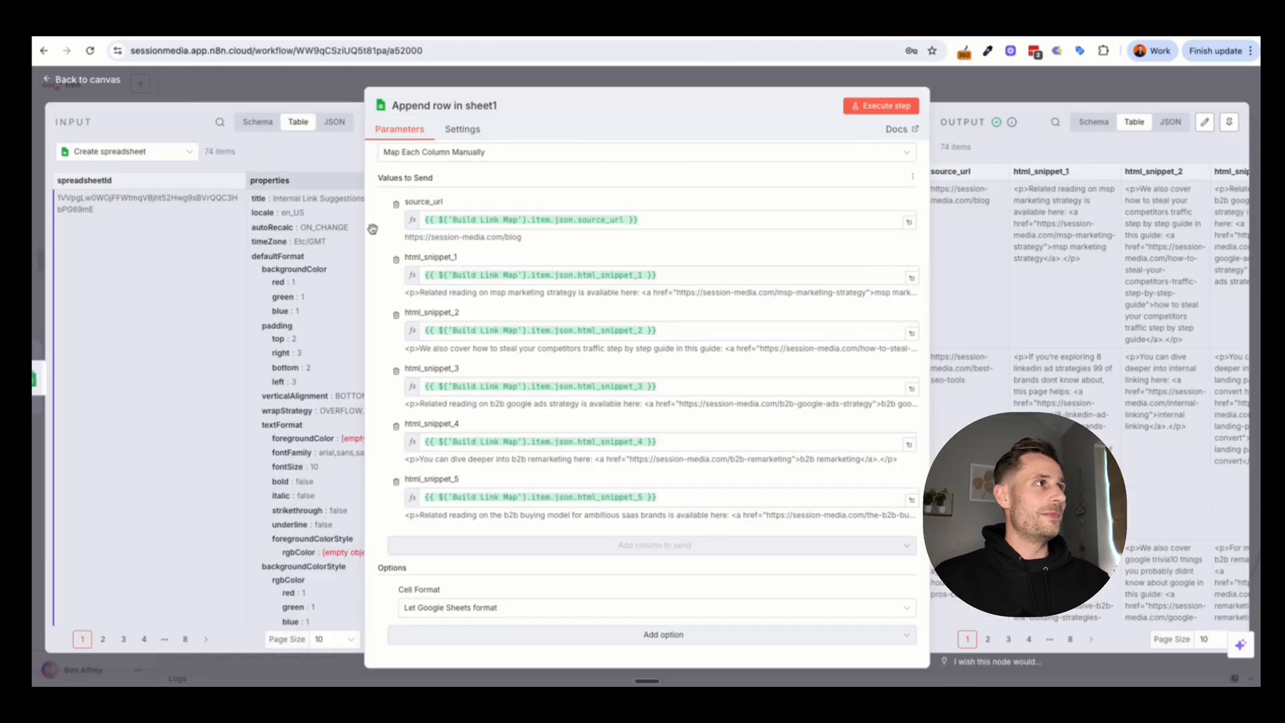
# Step: Return to the canvas and delete all unused nodes above and below the main flow, including Sheet Info, Create Spreadsheet, Resolve Sheet ID and Finish
pyautogui.click(1030, 105)
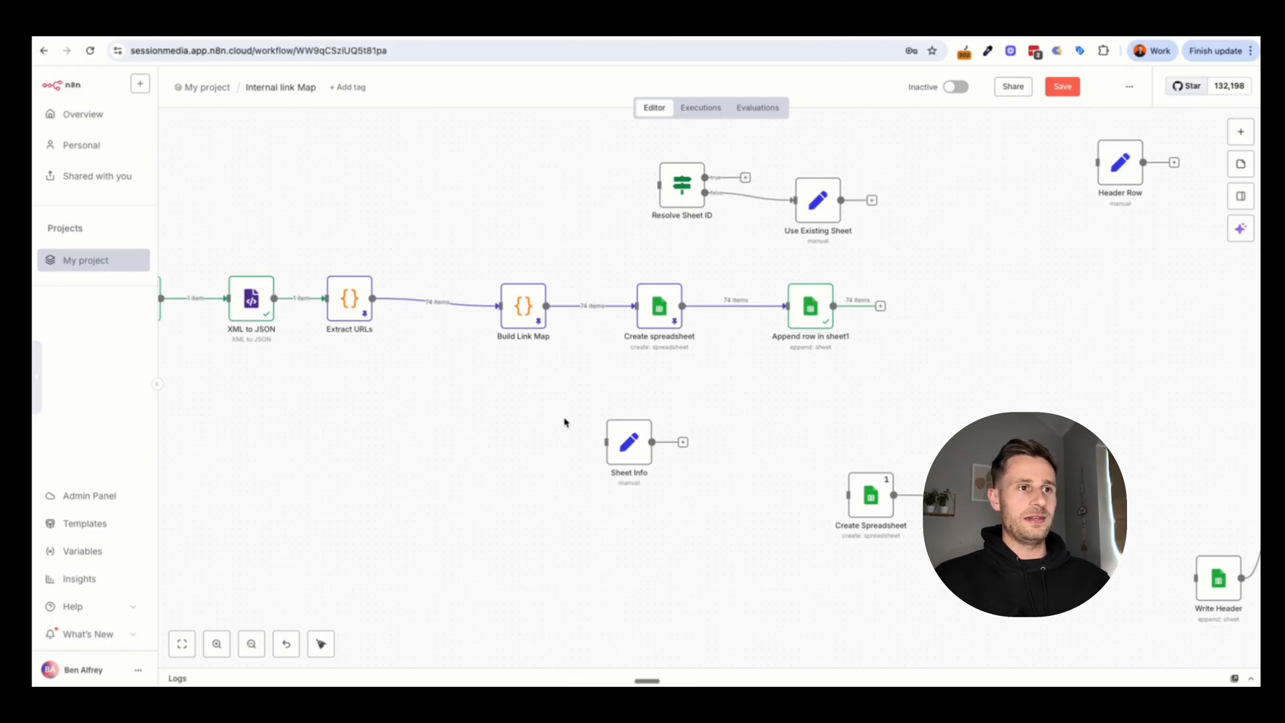
pyautogui.scroll(-5, 565, 421)
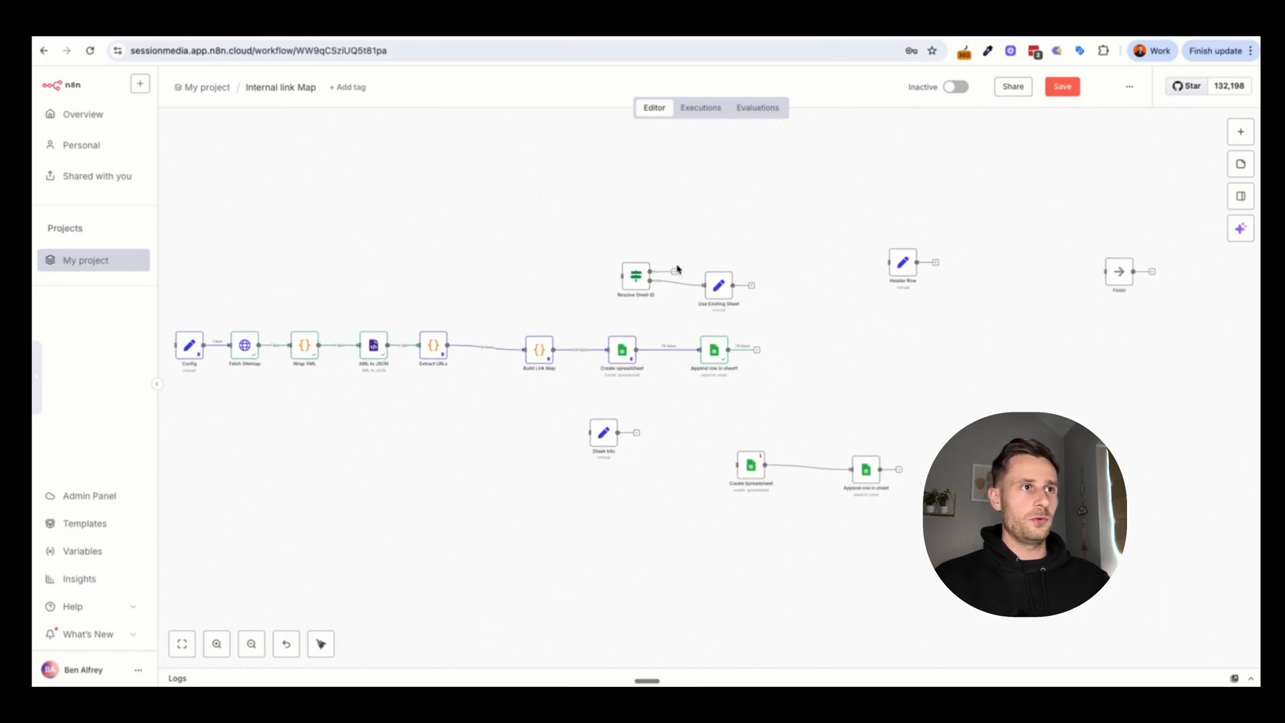
pyautogui.hscroll(-2, 534, 326)
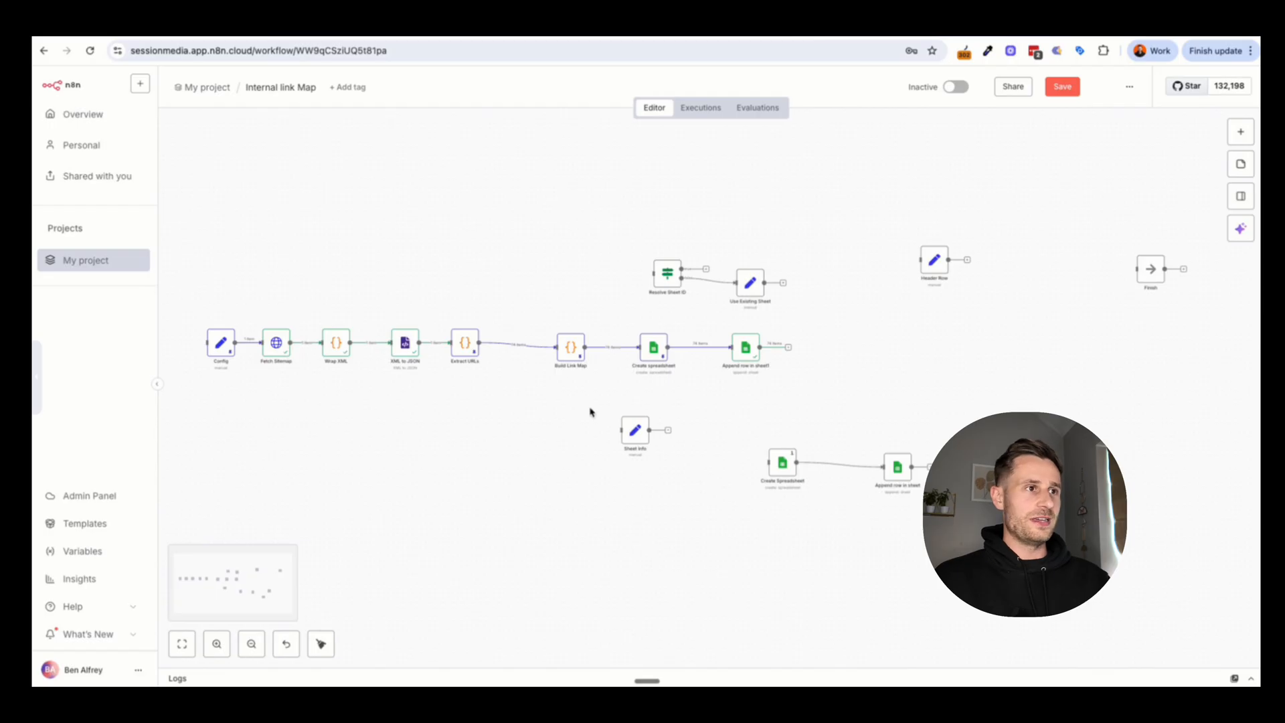
pyautogui.moveTo(580, 407); pyautogui.dragTo(1165, 610)
pyautogui.press('Delete')
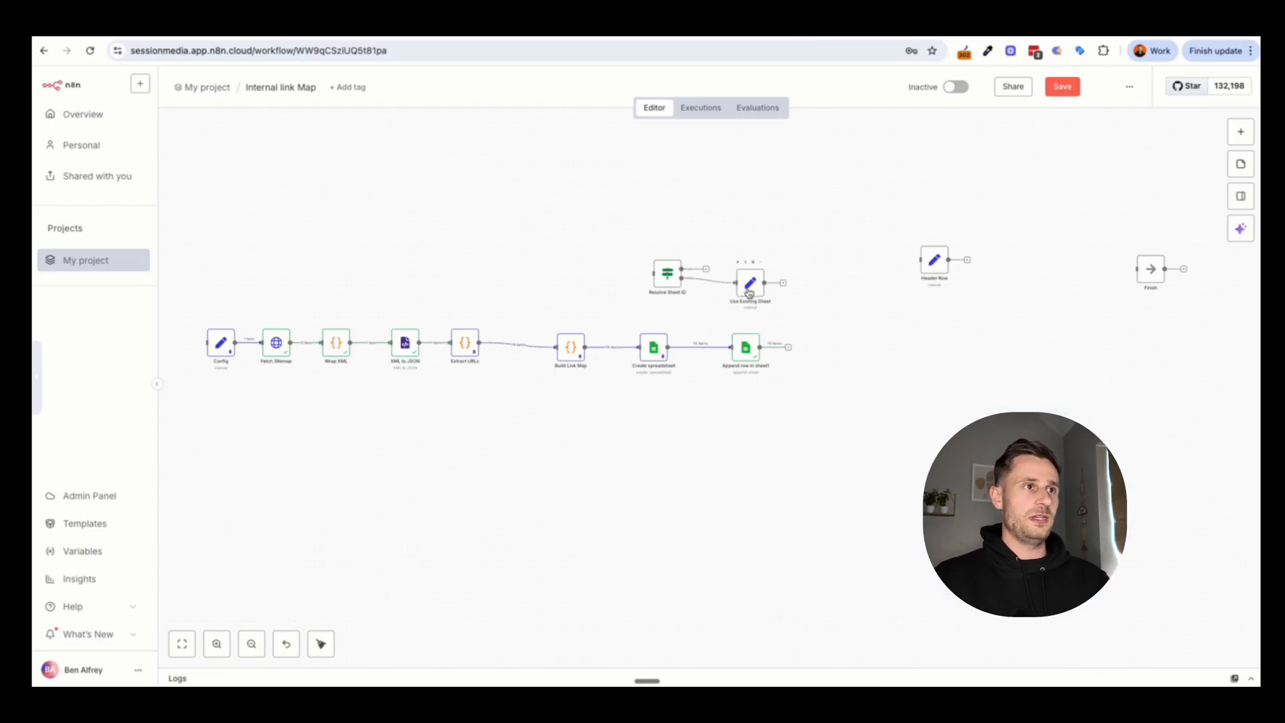
pyautogui.moveTo(622, 213); pyautogui.dragTo(1215, 324)
pyautogui.press('Delete')
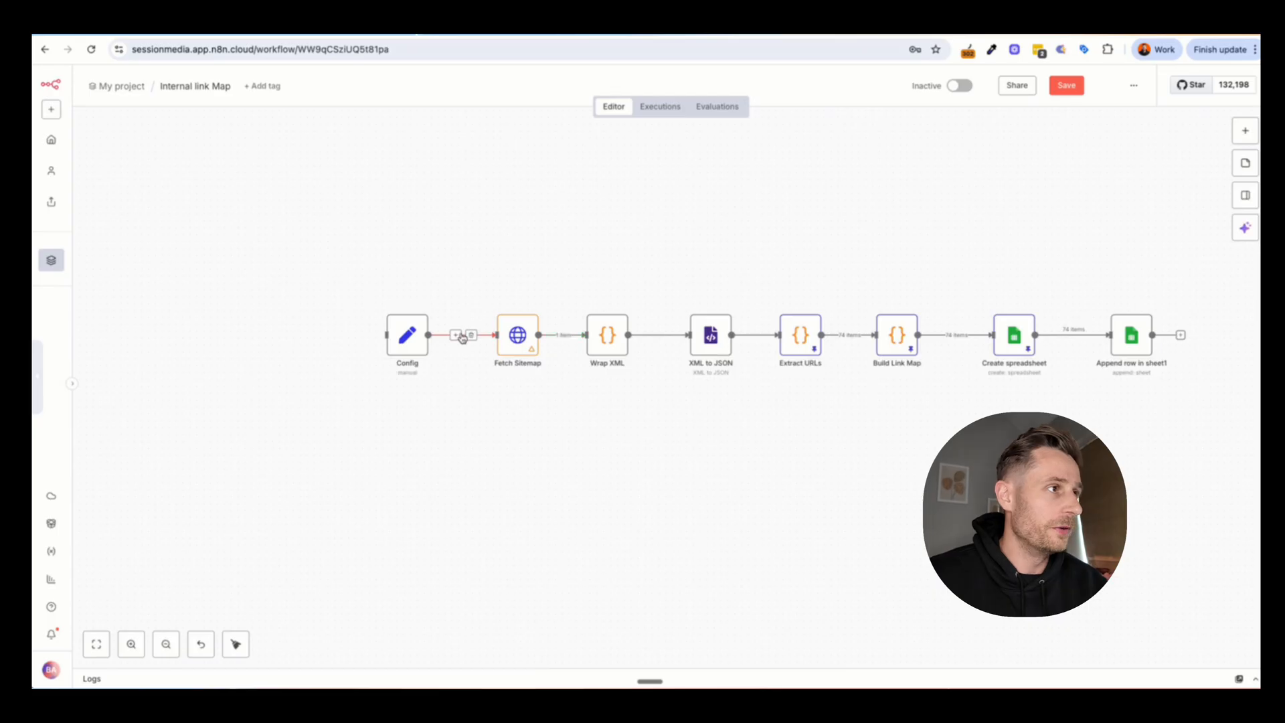
# Step: Check the Fetch Sitemap node's request settings, return to the canvas, and move the node slightly closer to Config
pyautogui.doubleClick(526, 342)
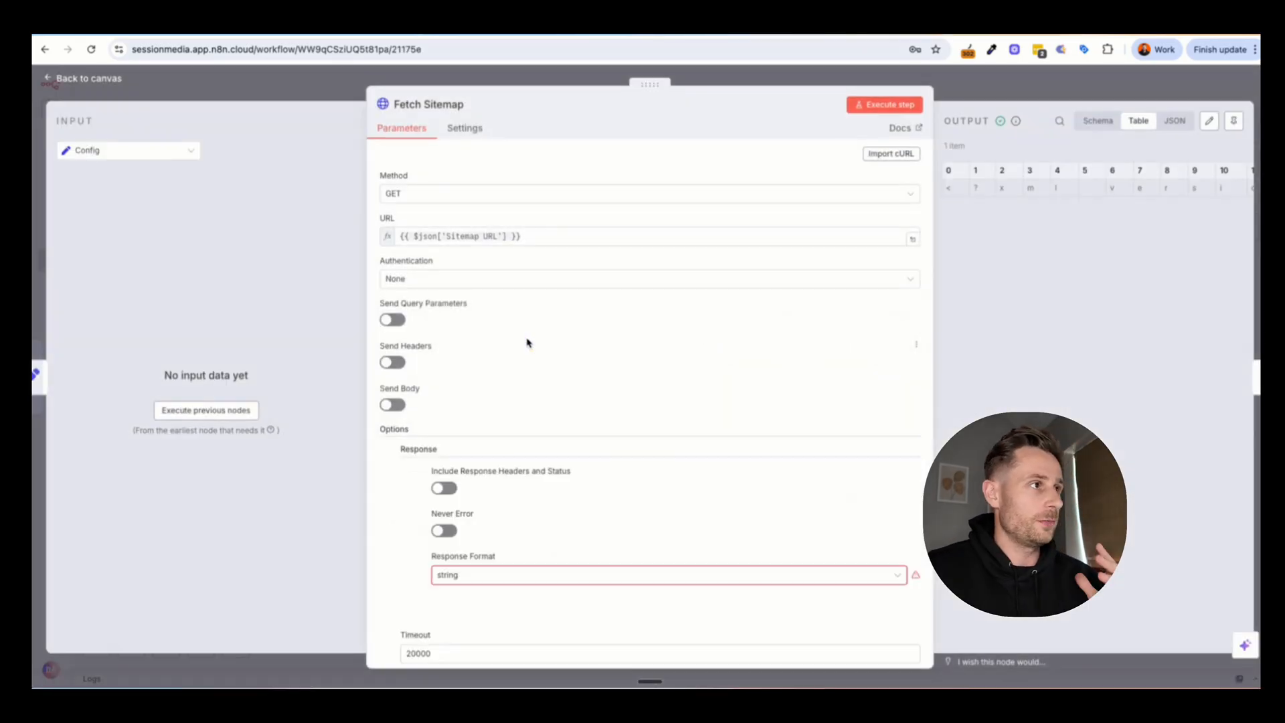
pyautogui.click(1050, 85)
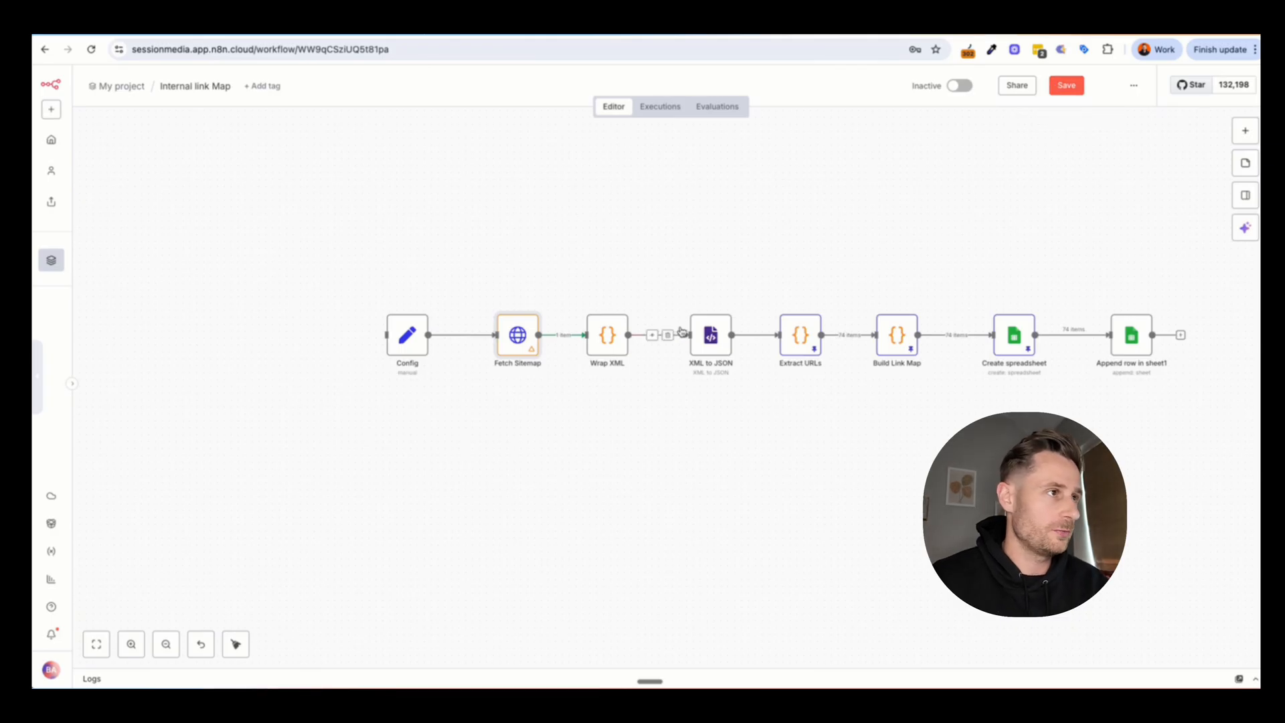
pyautogui.moveTo(520, 345); pyautogui.dragTo(507, 345)
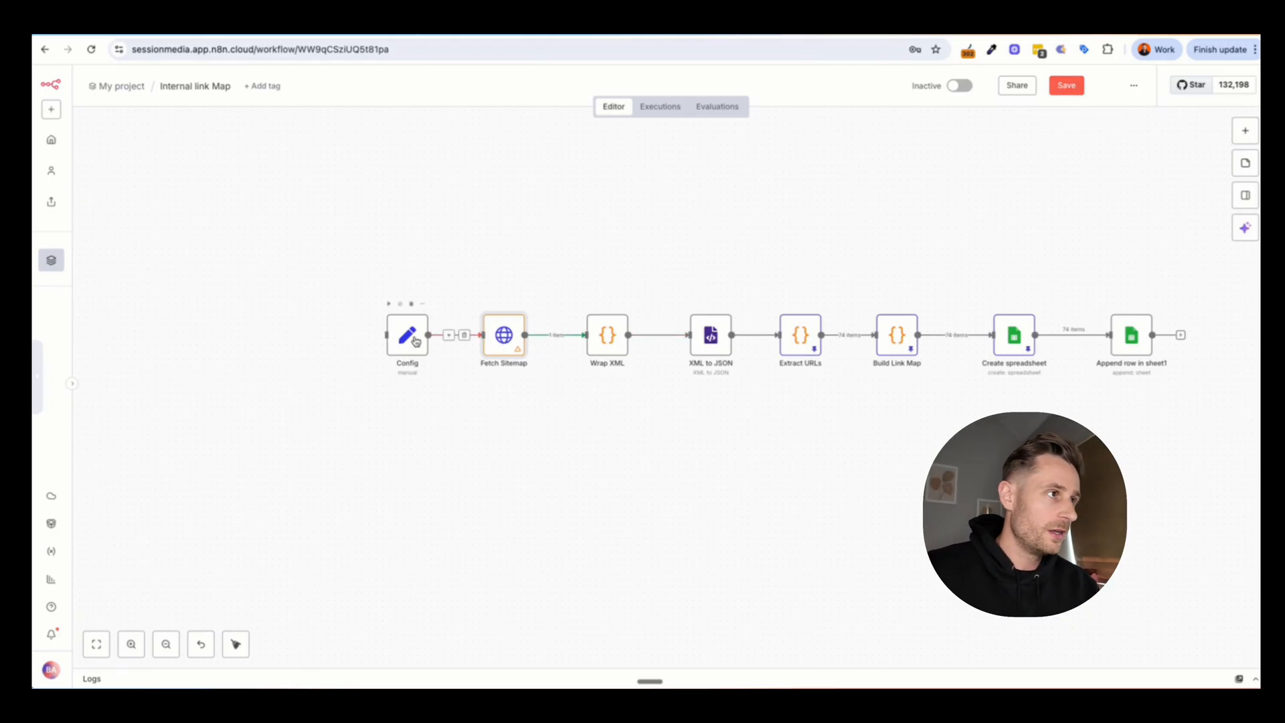
# Step: Remove the connection between Config and Fetch Sitemap, and move the Config node away from the rest of the flow
pyautogui.moveTo(462, 337)
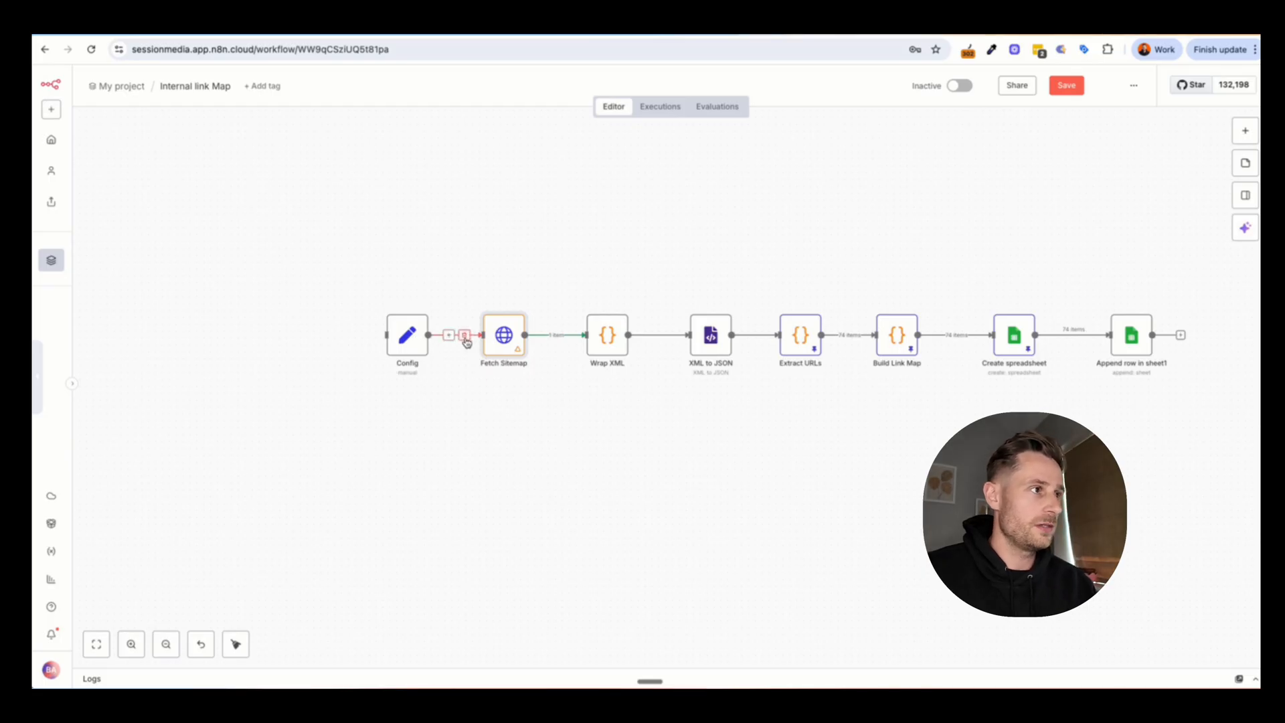
pyautogui.click(464, 335)
pyautogui.moveTo(410, 336); pyautogui.dragTo(314, 329)
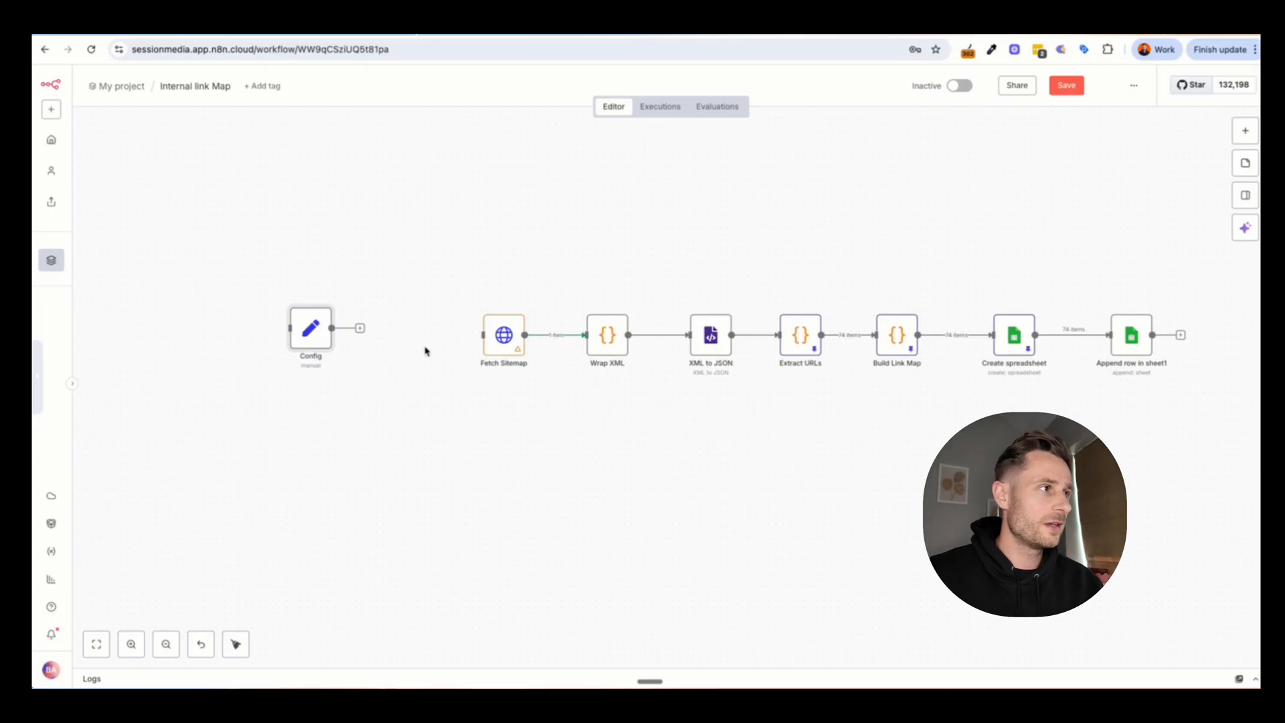
# Step: Search the trigger nodes for "form" and add the n8n Form trigger On new n8n Form event
pyautogui.click(360, 329)
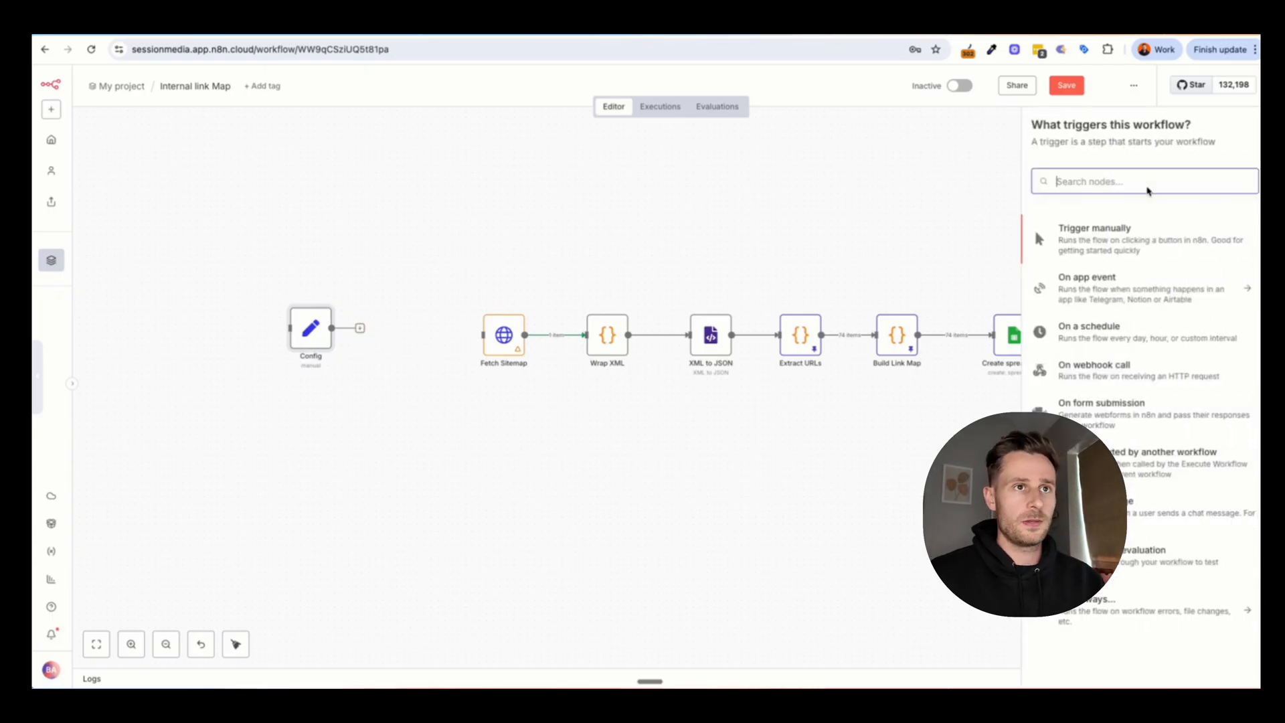
pyautogui.write('form')
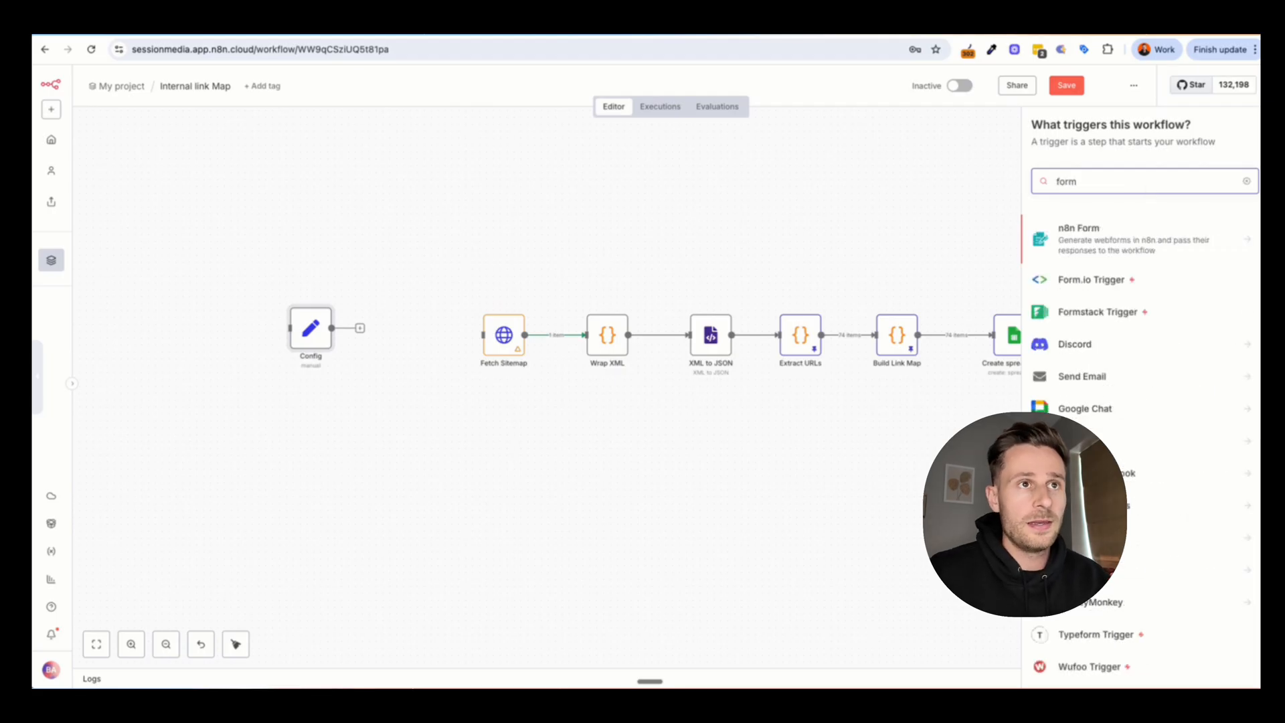
pyautogui.click(1139, 246)
pyautogui.click(1064, 273)
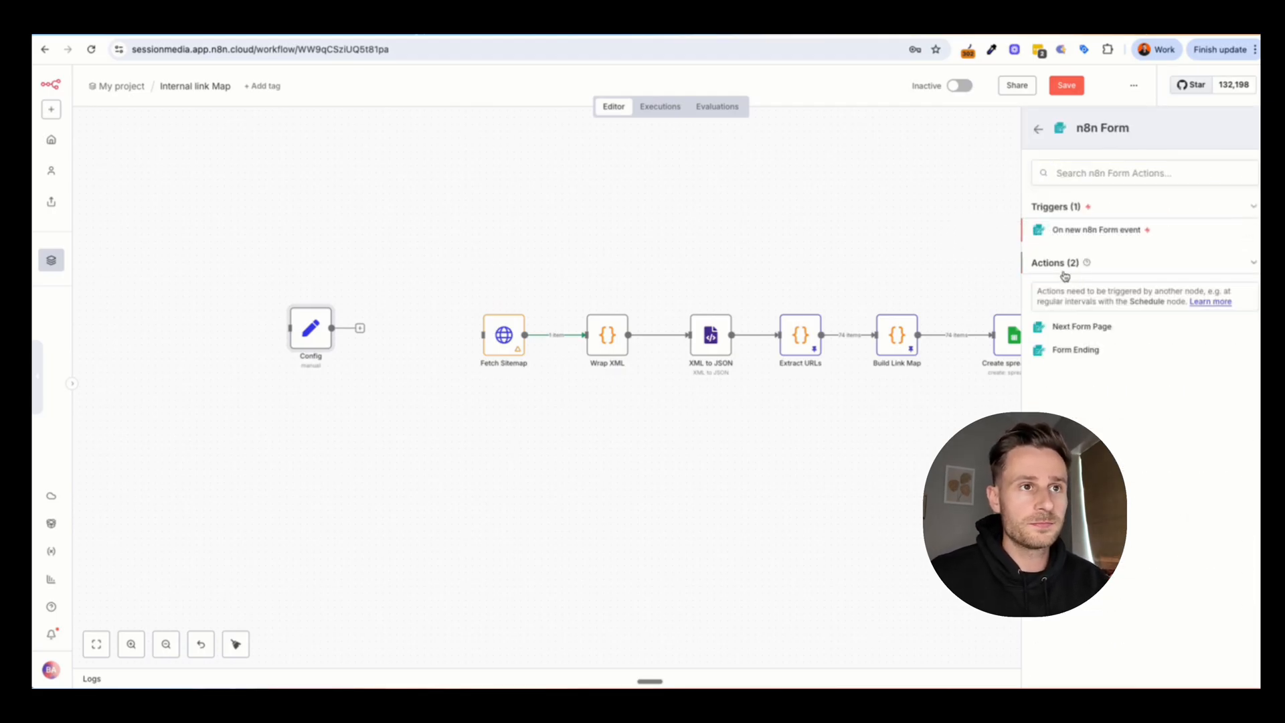
pyautogui.click(1085, 231)
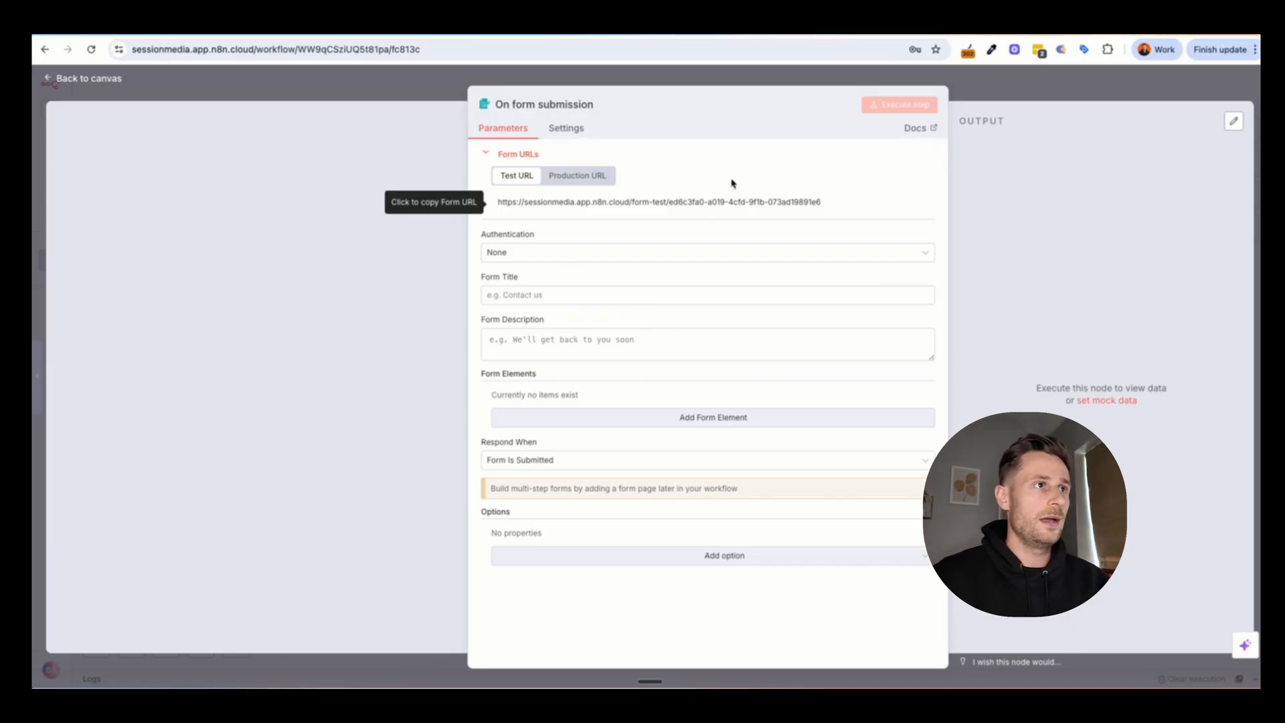
# Step: Title the form Input Sitemap and add a form element with the field name Sitemap URL
pyautogui.click(565, 299)
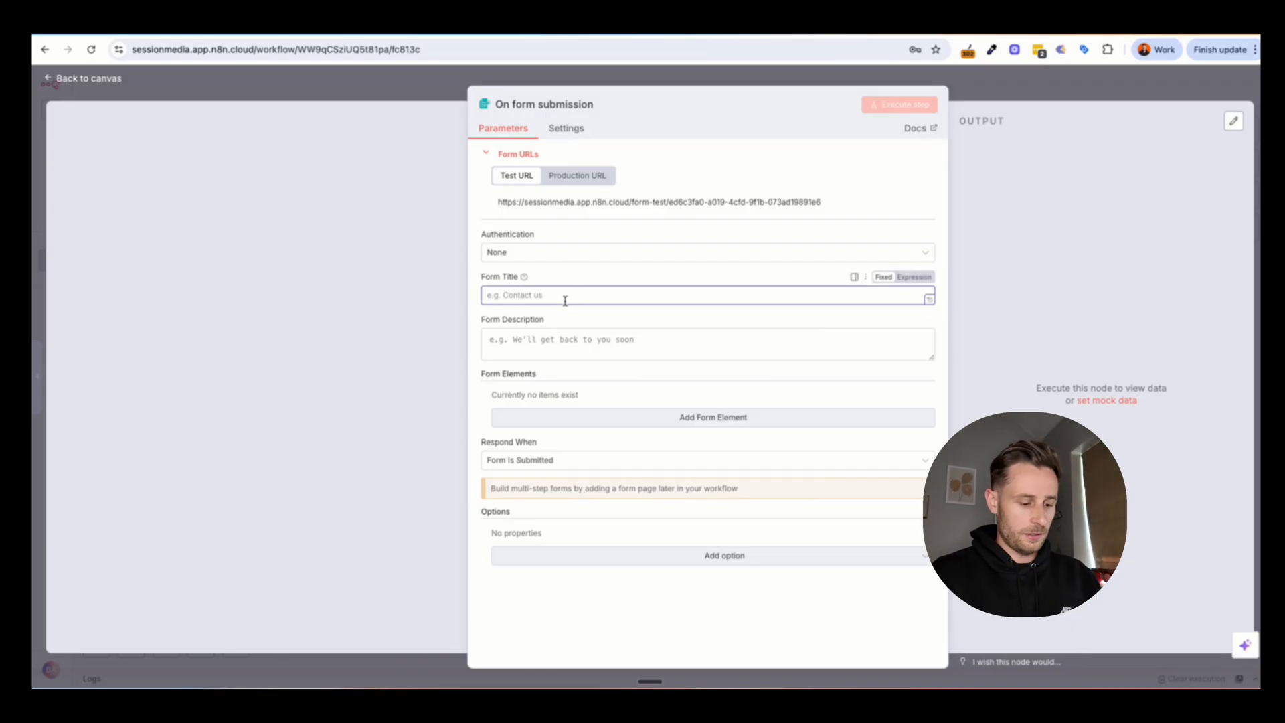
pyautogui.write('Input Sitemap')
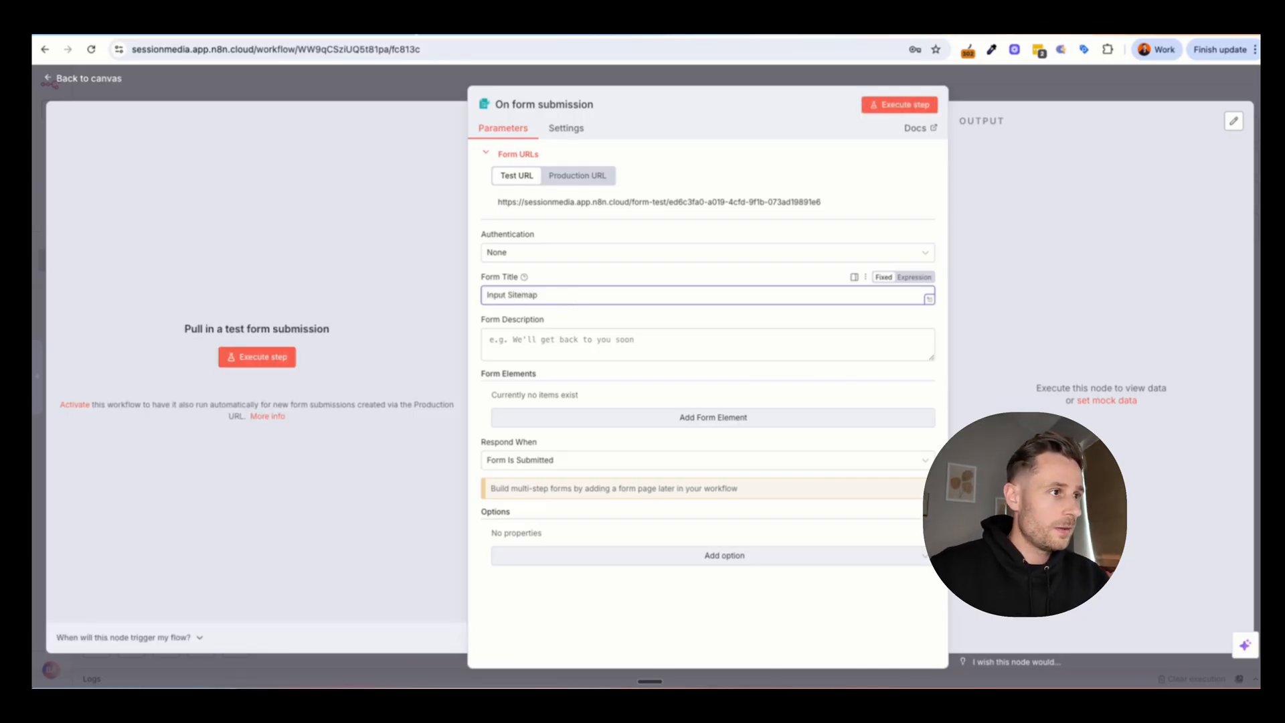
pyautogui.click(646, 417)
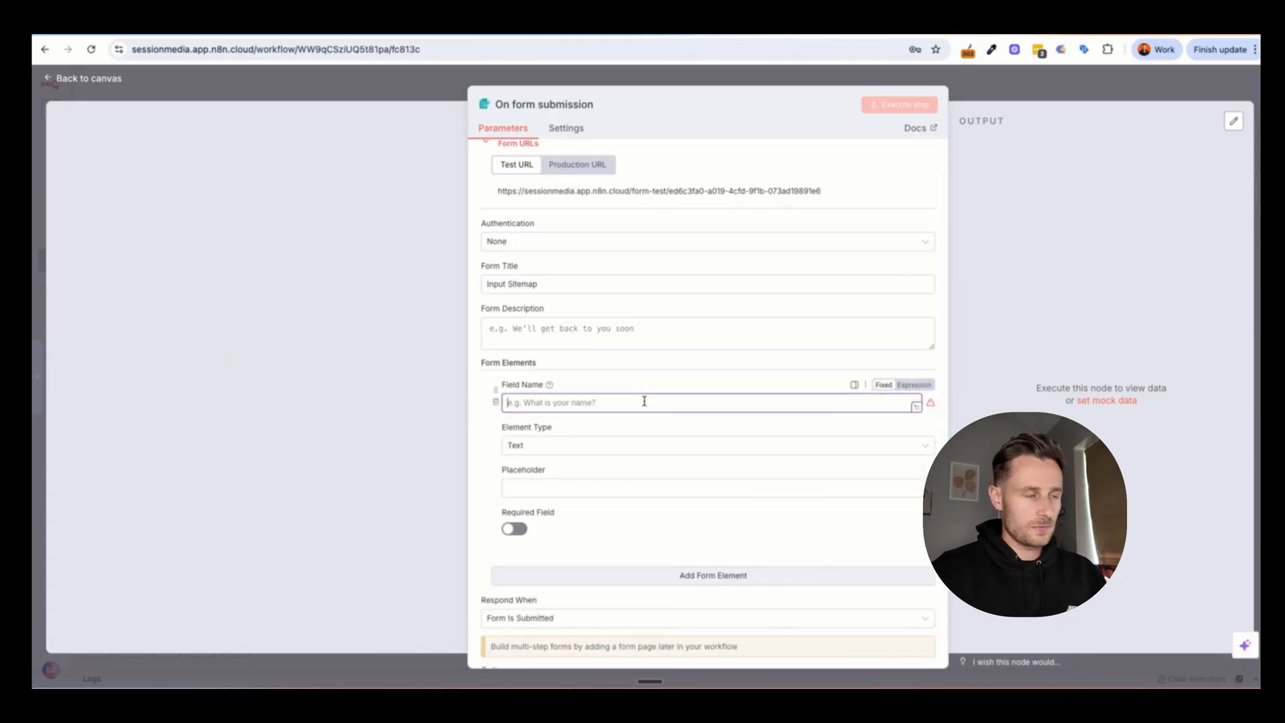
pyautogui.write('Sitemap URL')
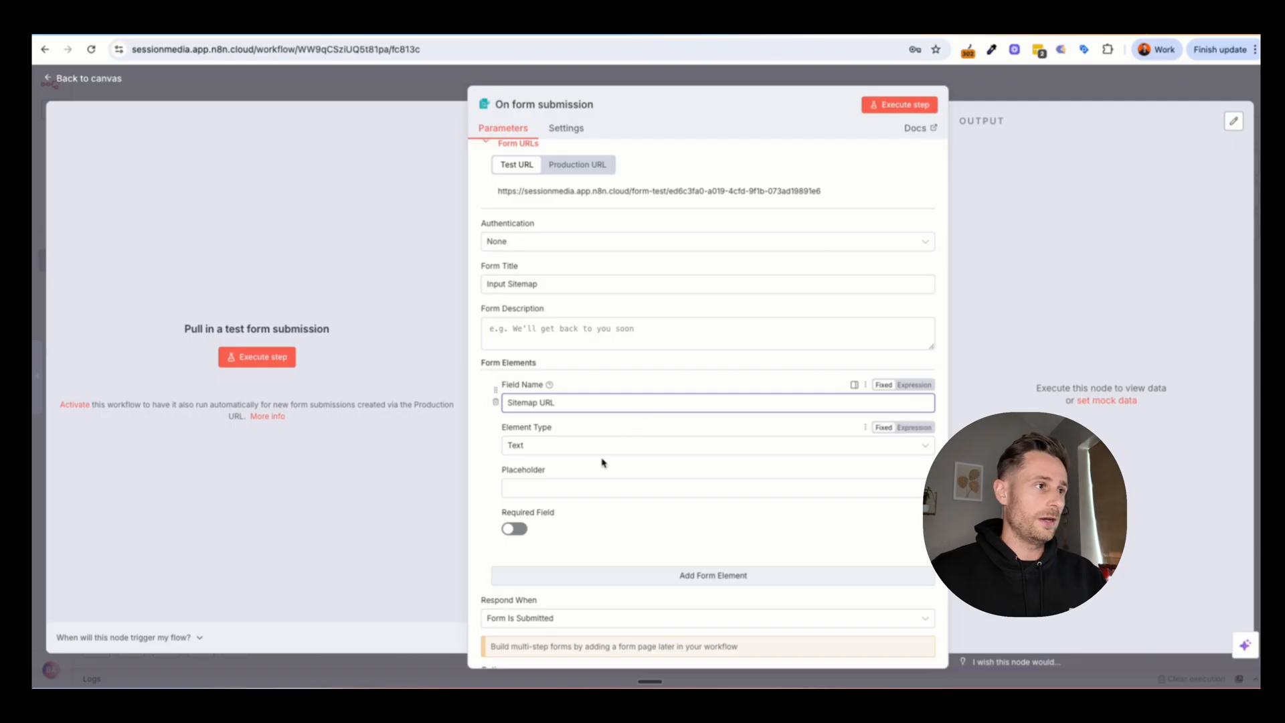
# Step: Check the field names in the Claude chat, set the Sitemap URL element's placeholder to the expression sitemap_url, and return to the canvas
pyautogui.click(550, 453)
pyautogui.click(479, 453)
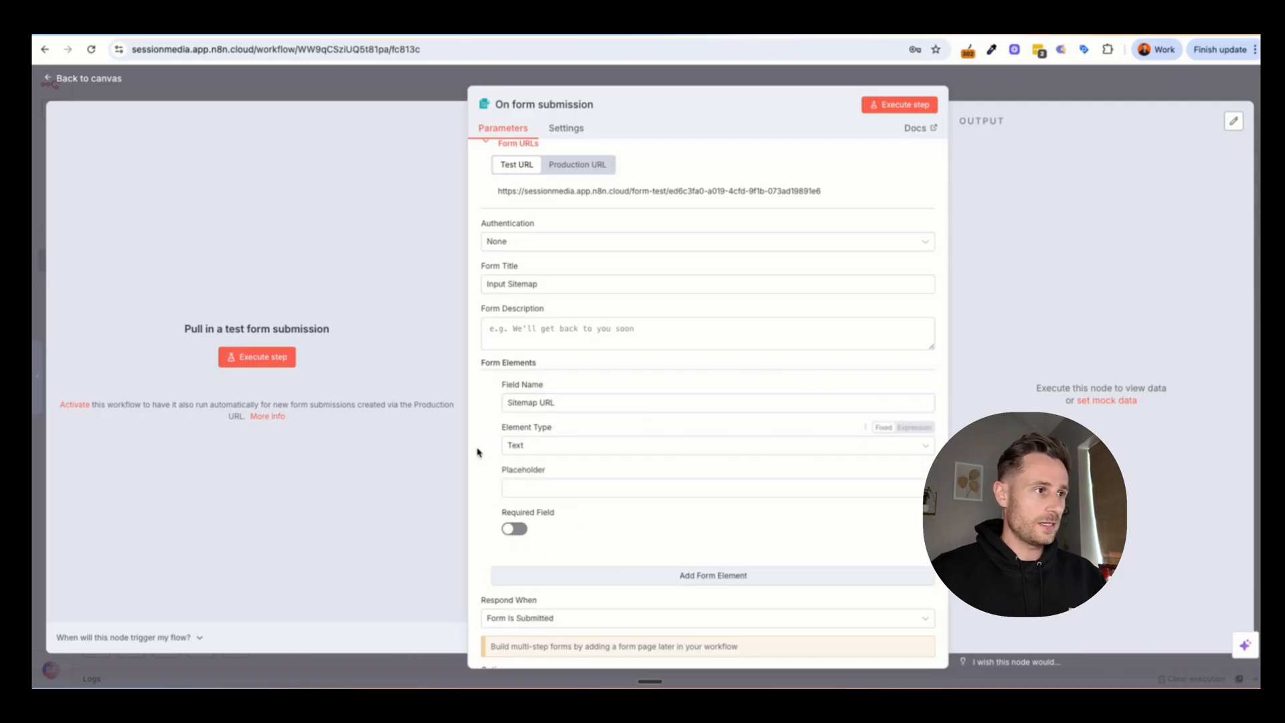
pyautogui.click(545, 489)
pyautogui.click(911, 470)
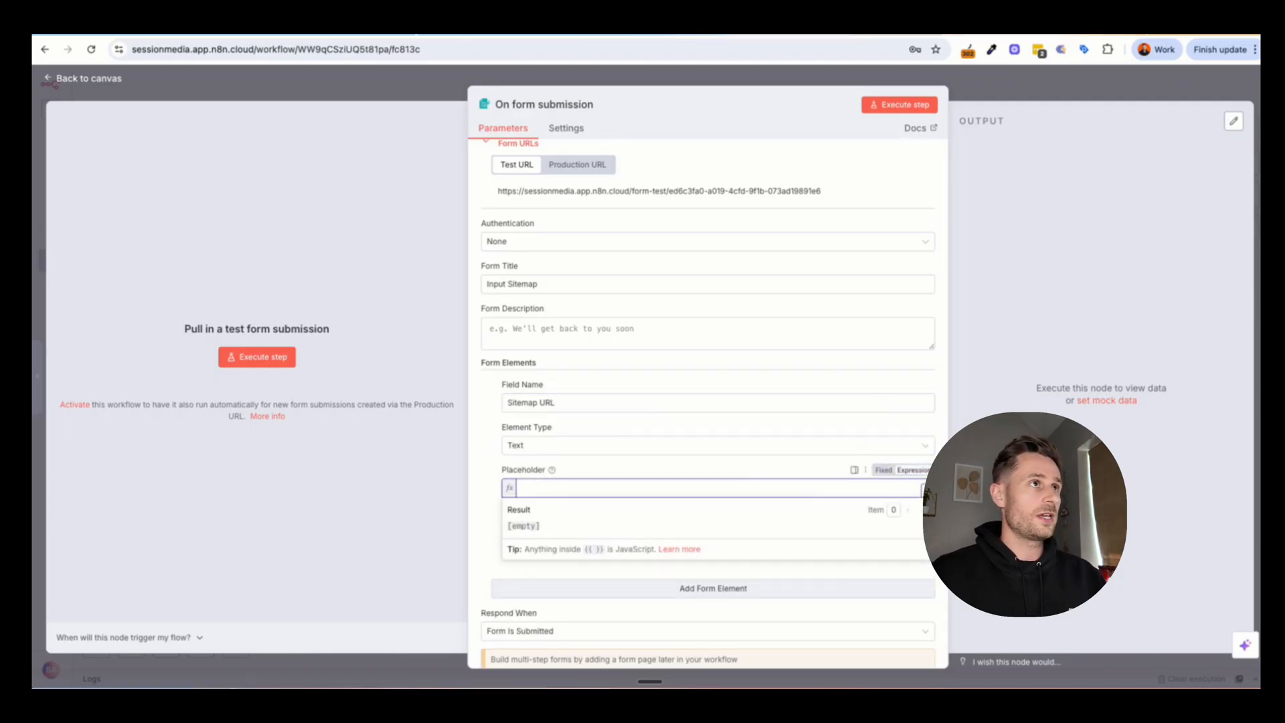
pyautogui.click(335, 32)
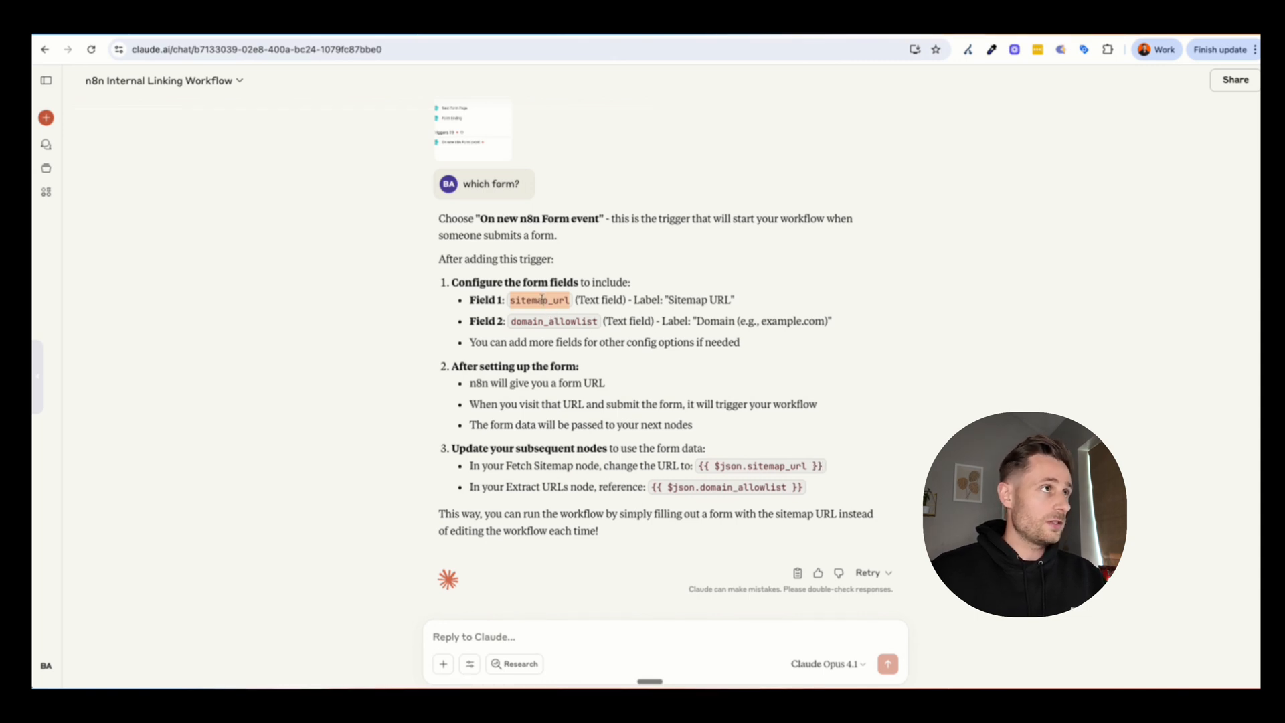
pyautogui.click(165, 34)
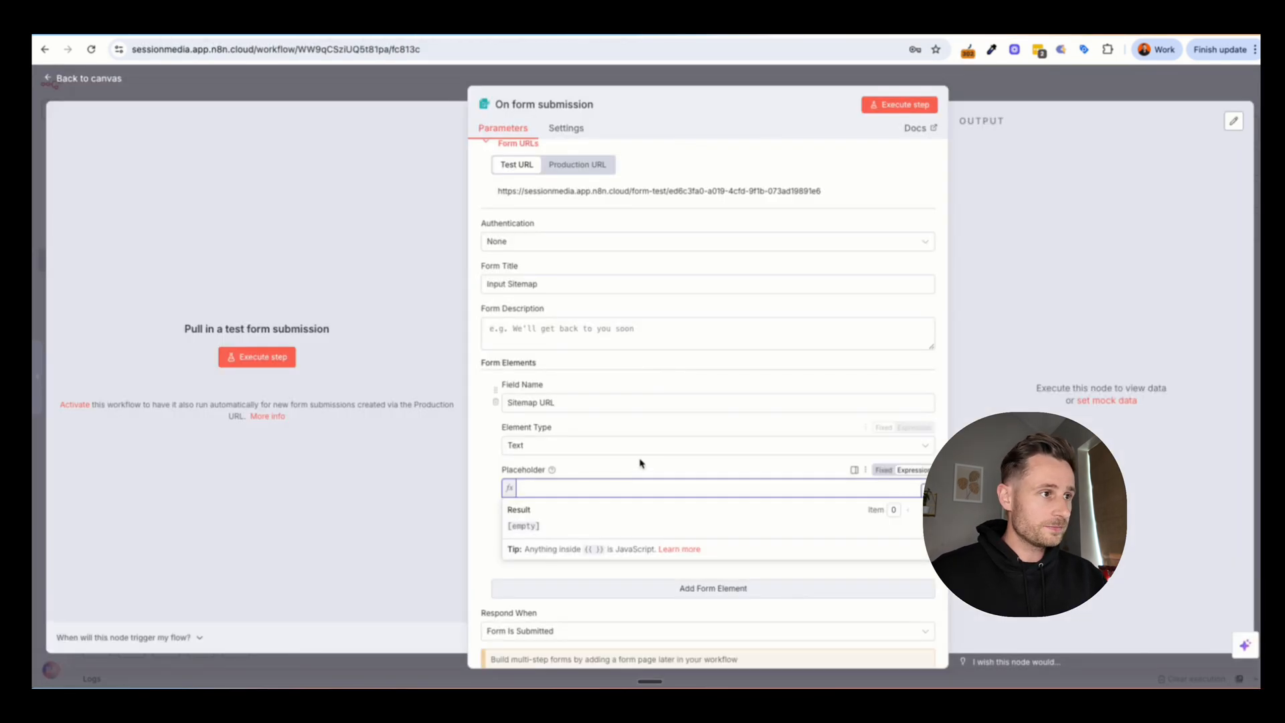
pyautogui.write('sitemap_url')
pyautogui.click(481, 477)
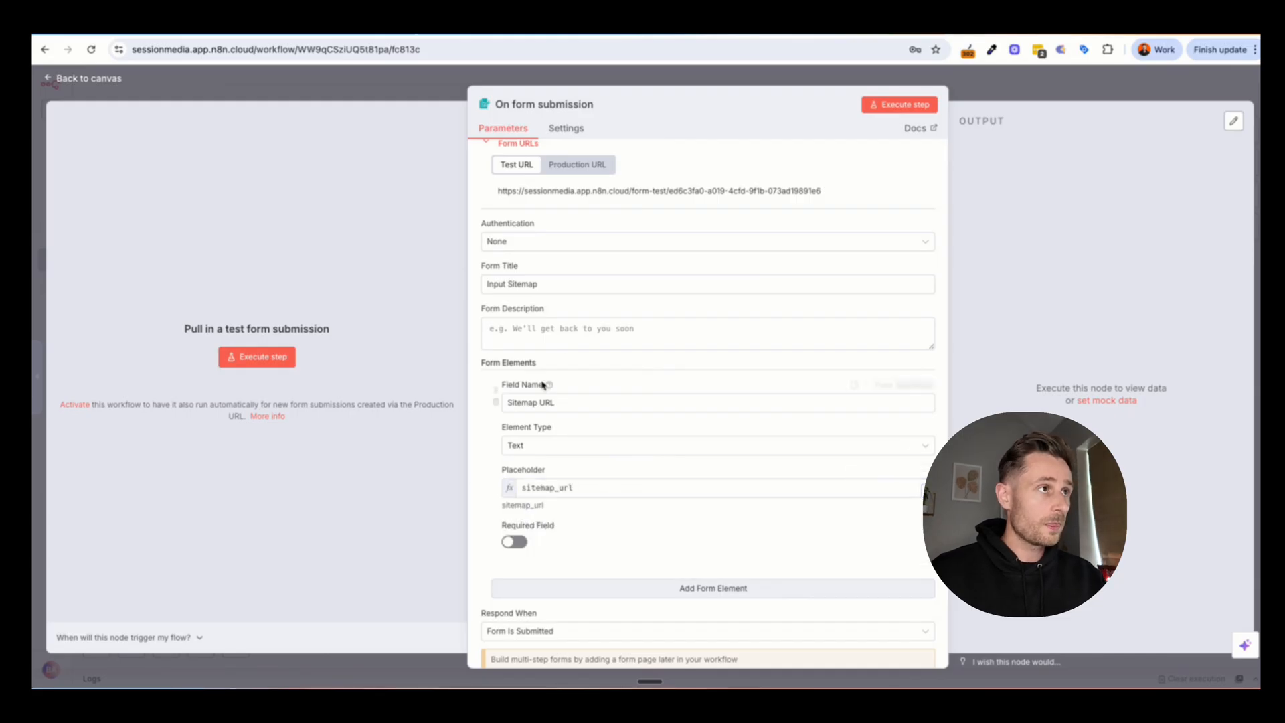
pyautogui.scroll(-1, 774, 180)
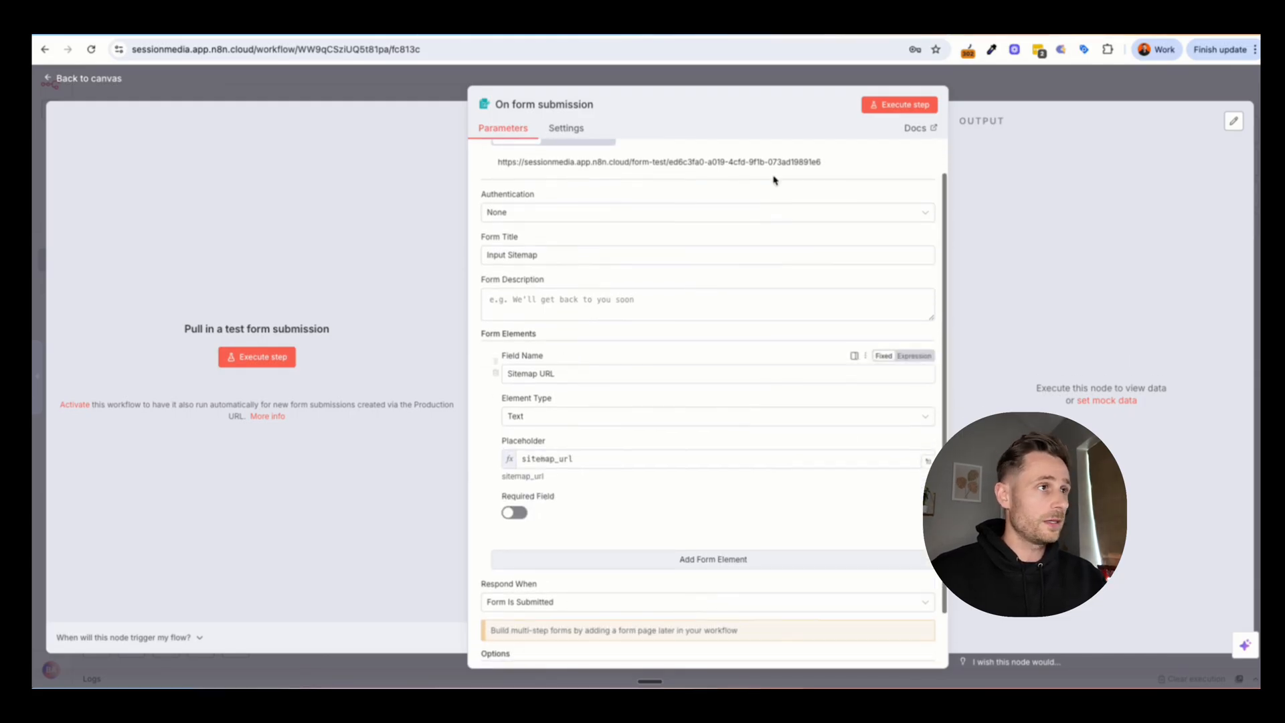
pyautogui.click(1002, 82)
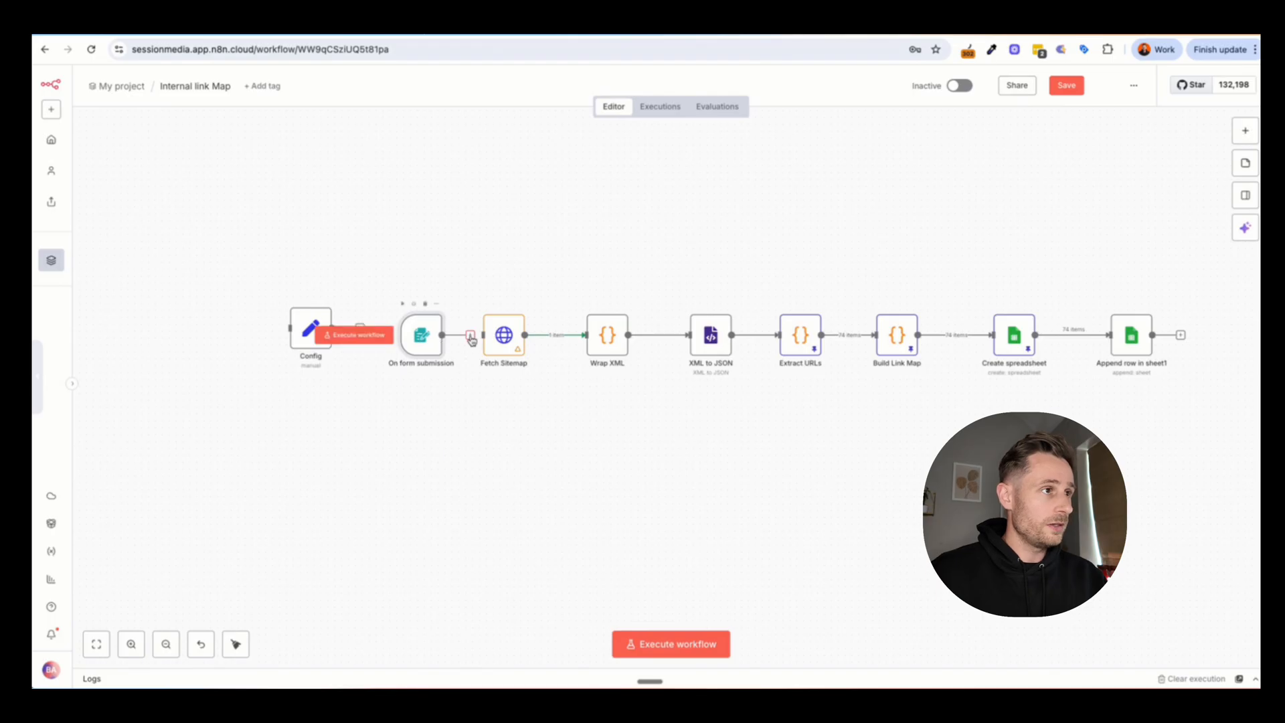
pyautogui.doubleClick(428, 340)
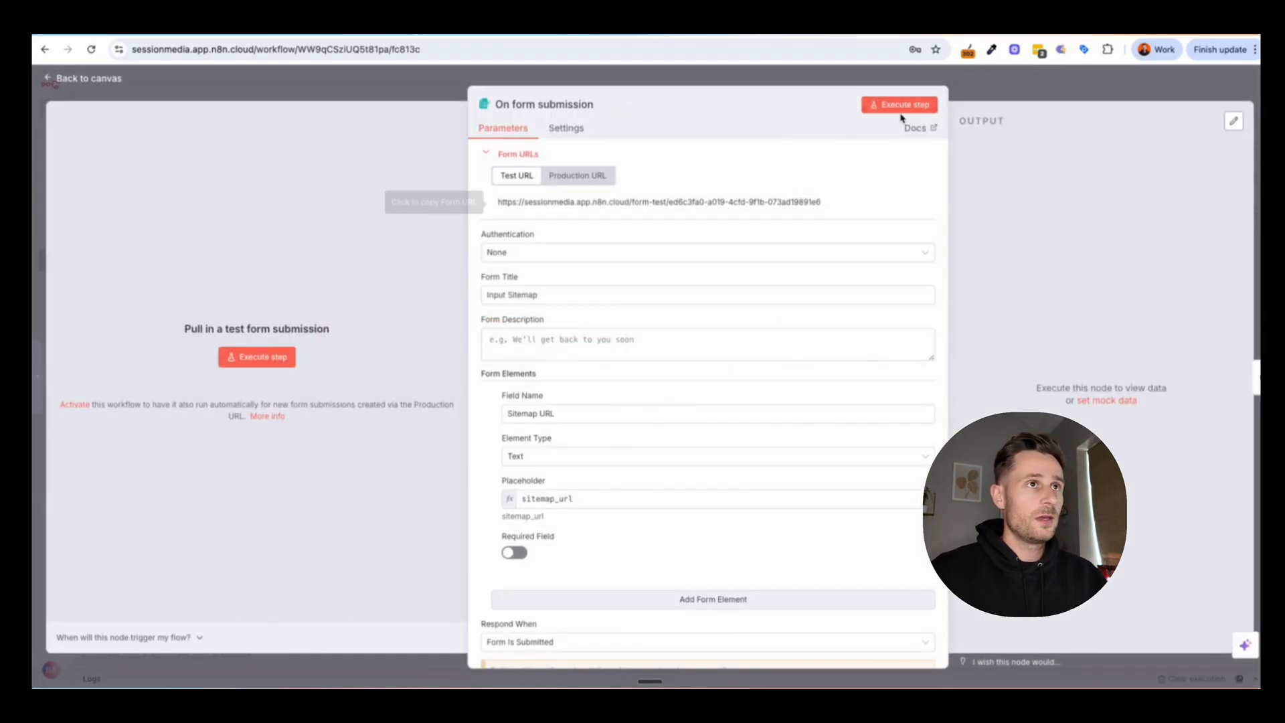
pyautogui.click(910, 104)
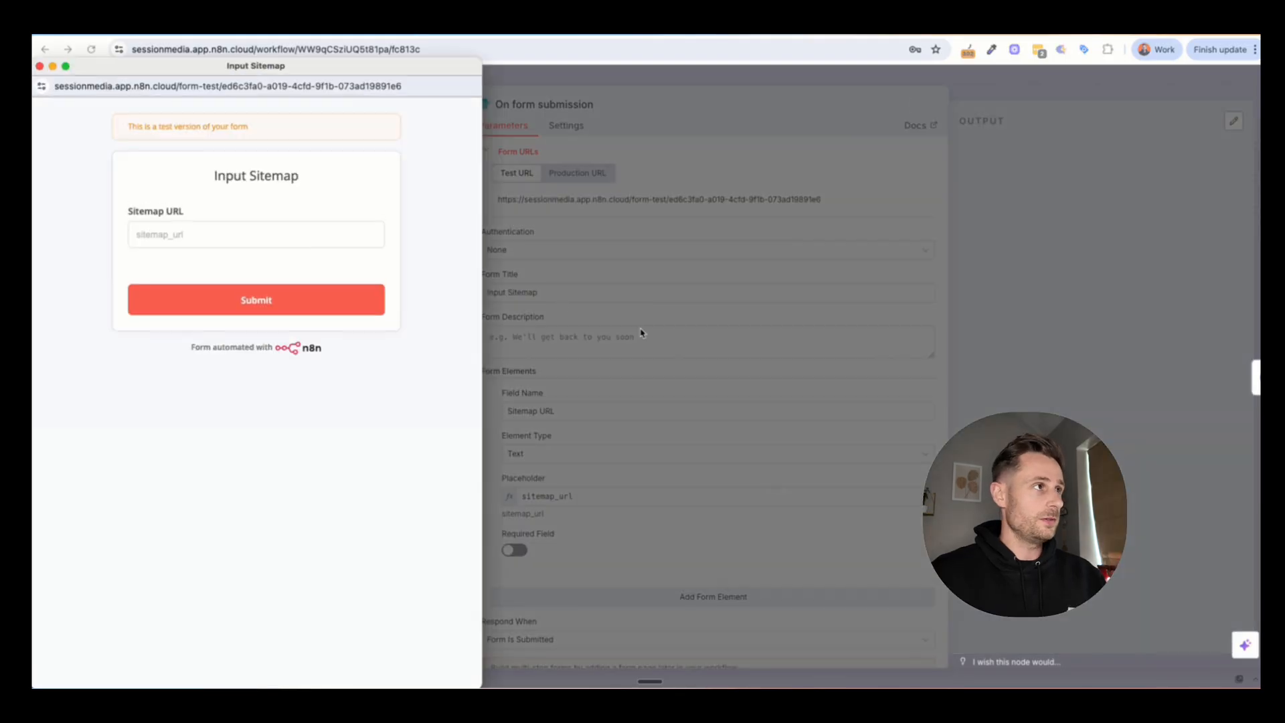
pyautogui.click(229, 230)
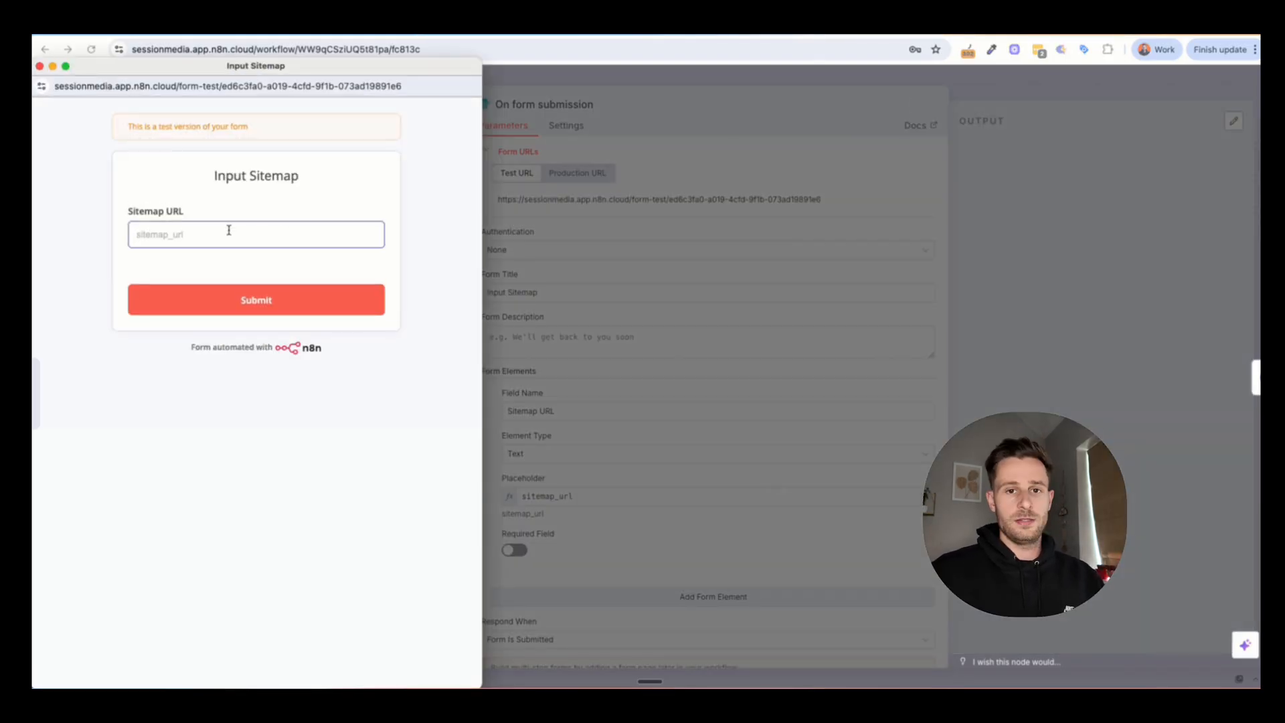
pyautogui.moveTo(297, 72); pyautogui.dragTo(350, 75)
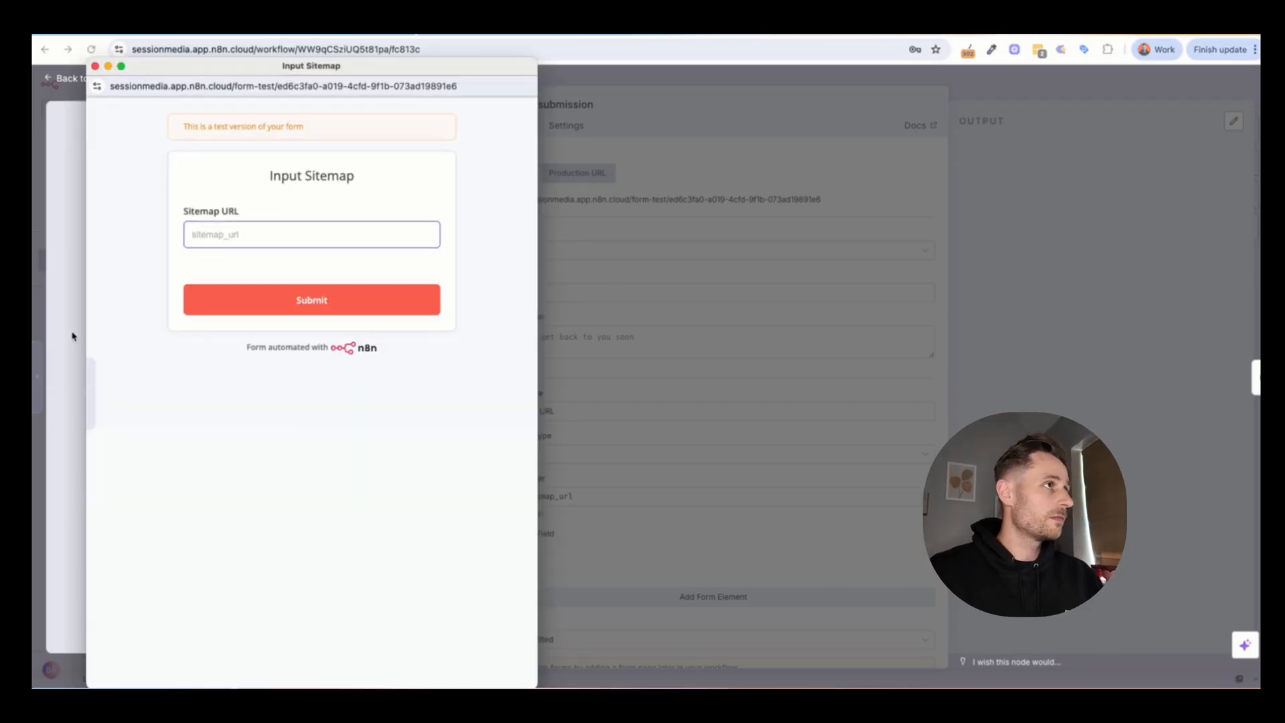
pyautogui.moveTo(342, 67); pyautogui.dragTo(485, 67)
pyautogui.click(381, 233)
pyautogui.write('https://session-media.com/post-sitemap.xml')
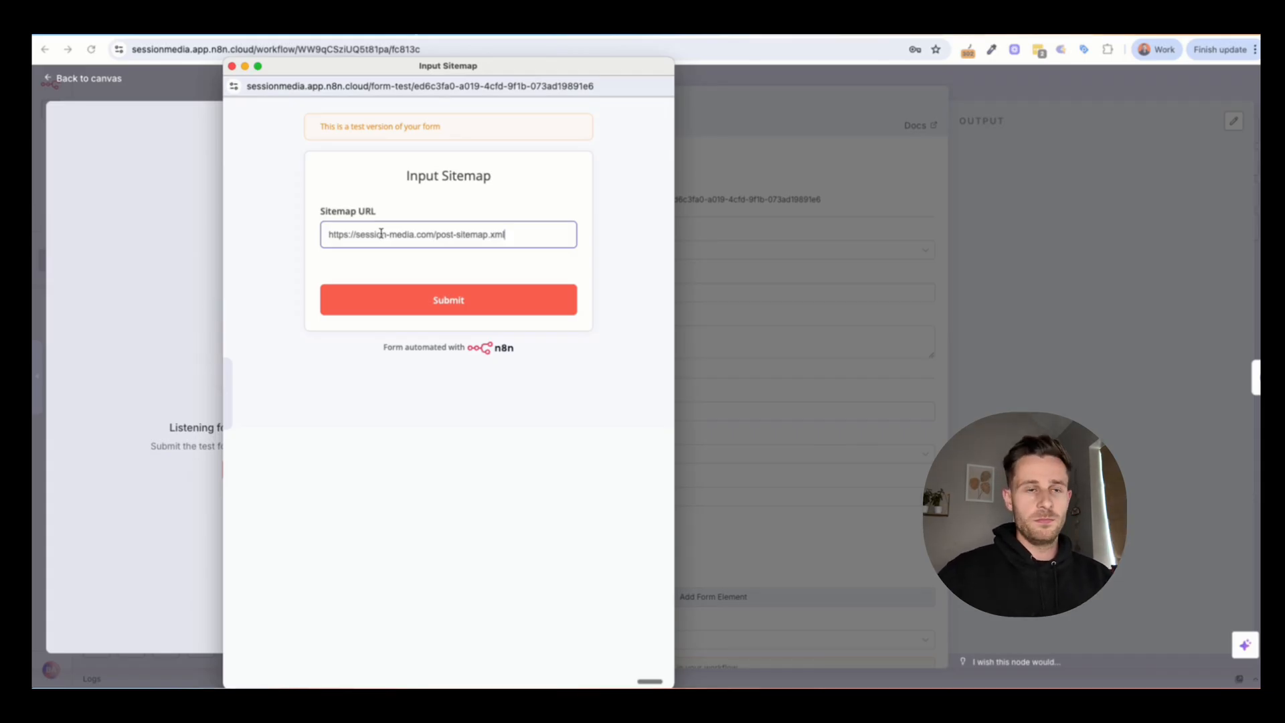
pyautogui.click(413, 306)
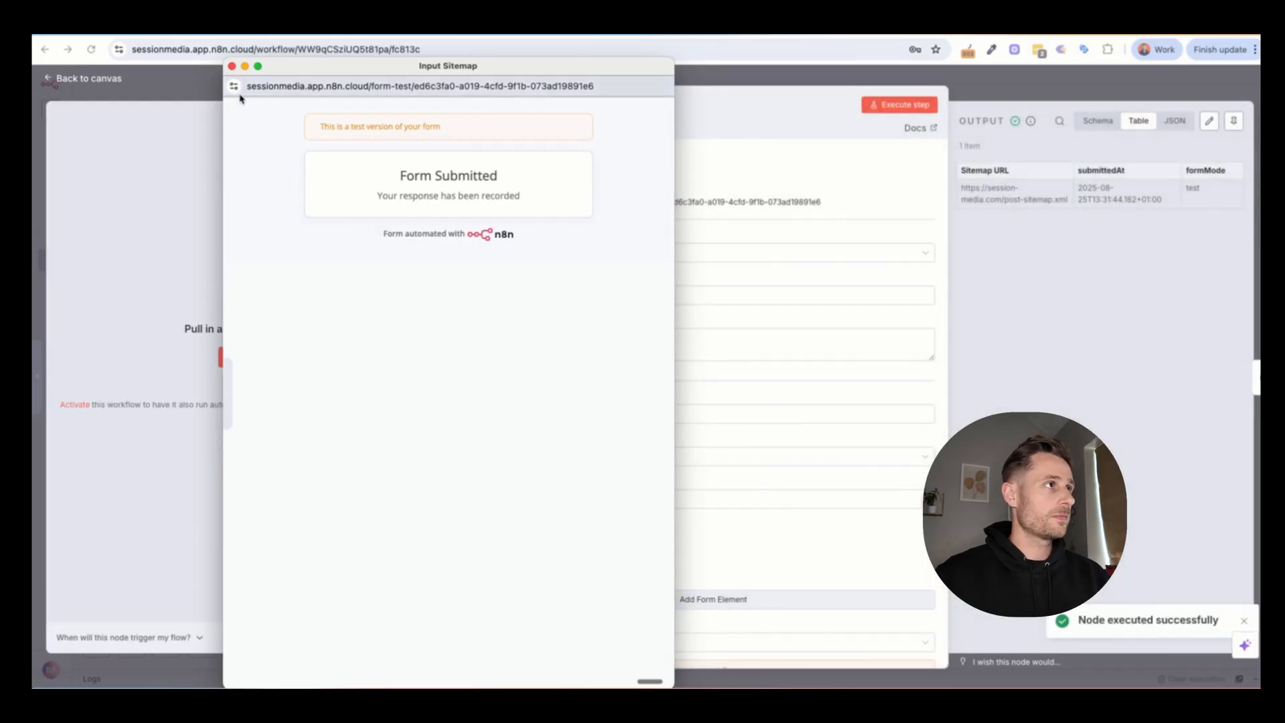
pyautogui.click(231, 66)
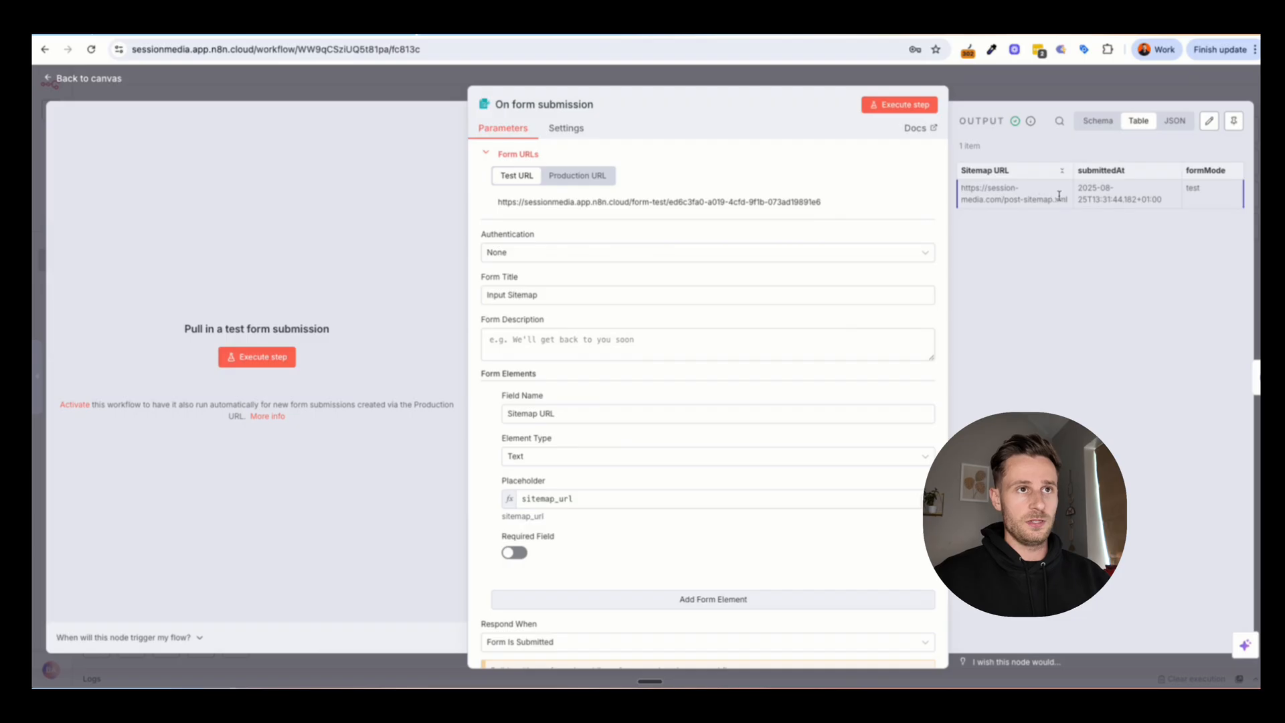
pyautogui.moveTo(1066, 199); pyautogui.dragTo(1005, 199)
pyautogui.click(1016, 89)
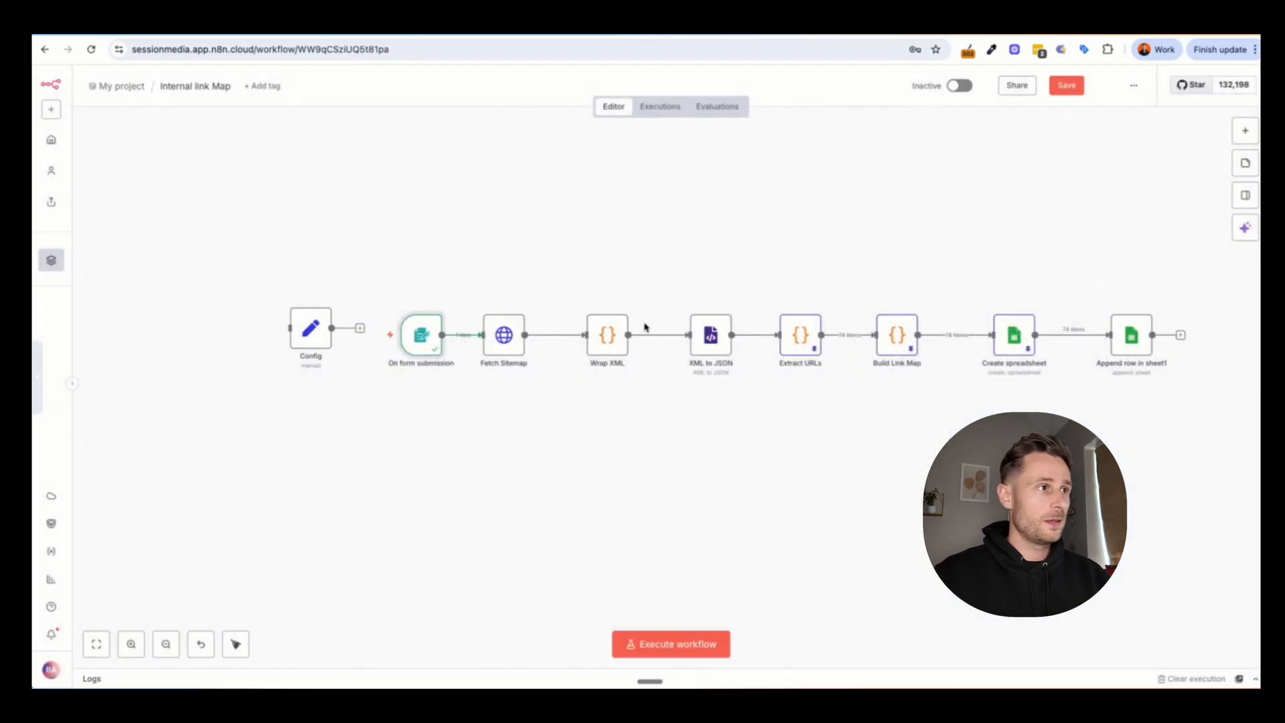
# Step: Execute the Fetch Sitemap node with the URL from the form submission, and return to the canvas
pyautogui.doubleClick(495, 343)
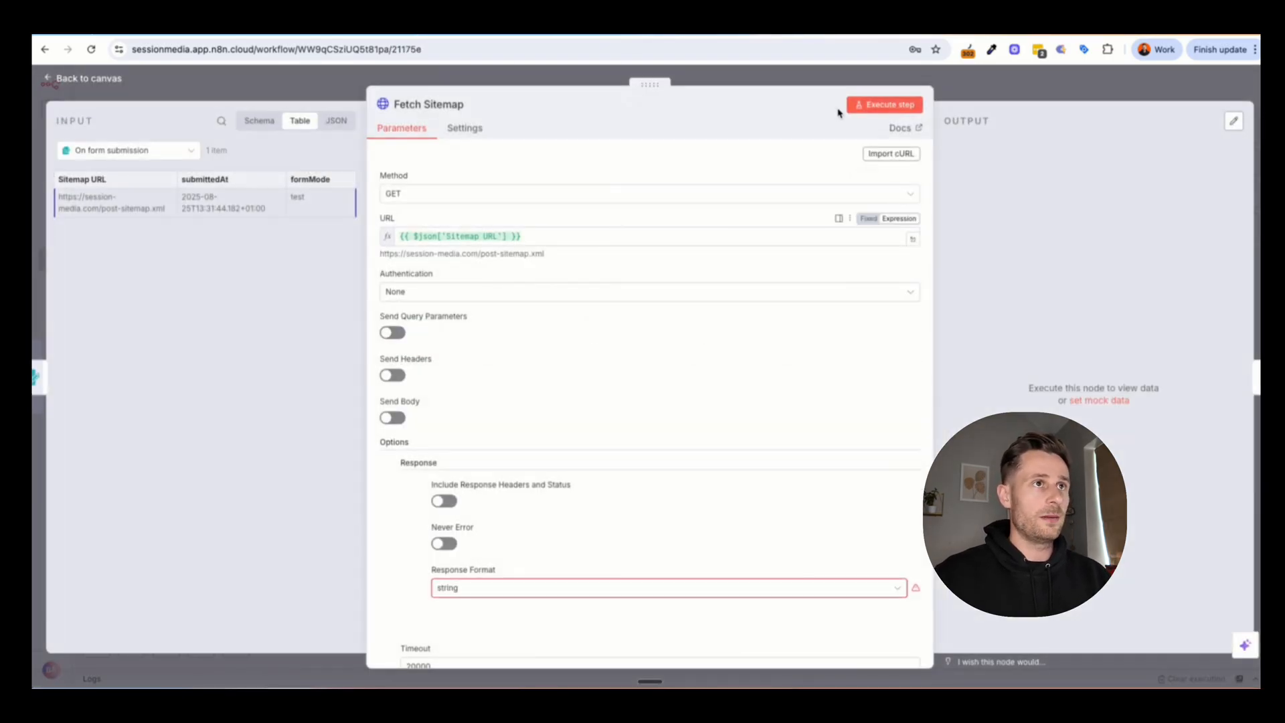
pyautogui.click(872, 106)
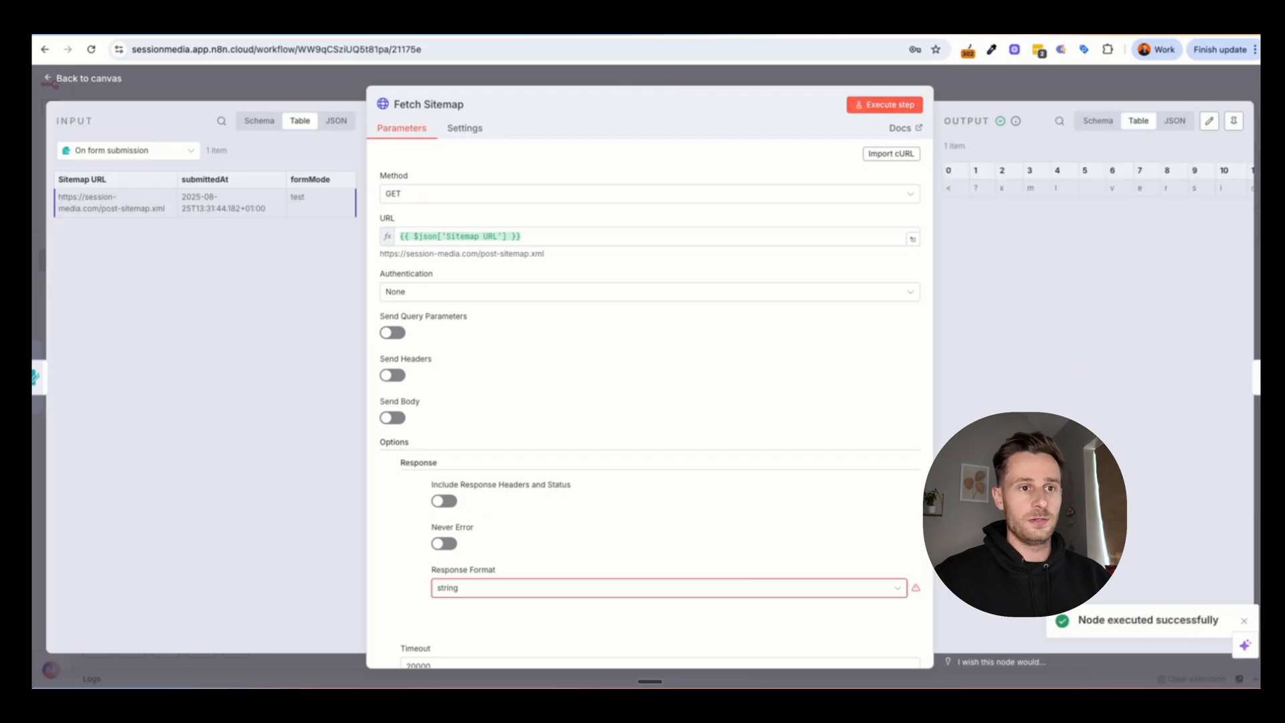
pyautogui.click(1106, 94)
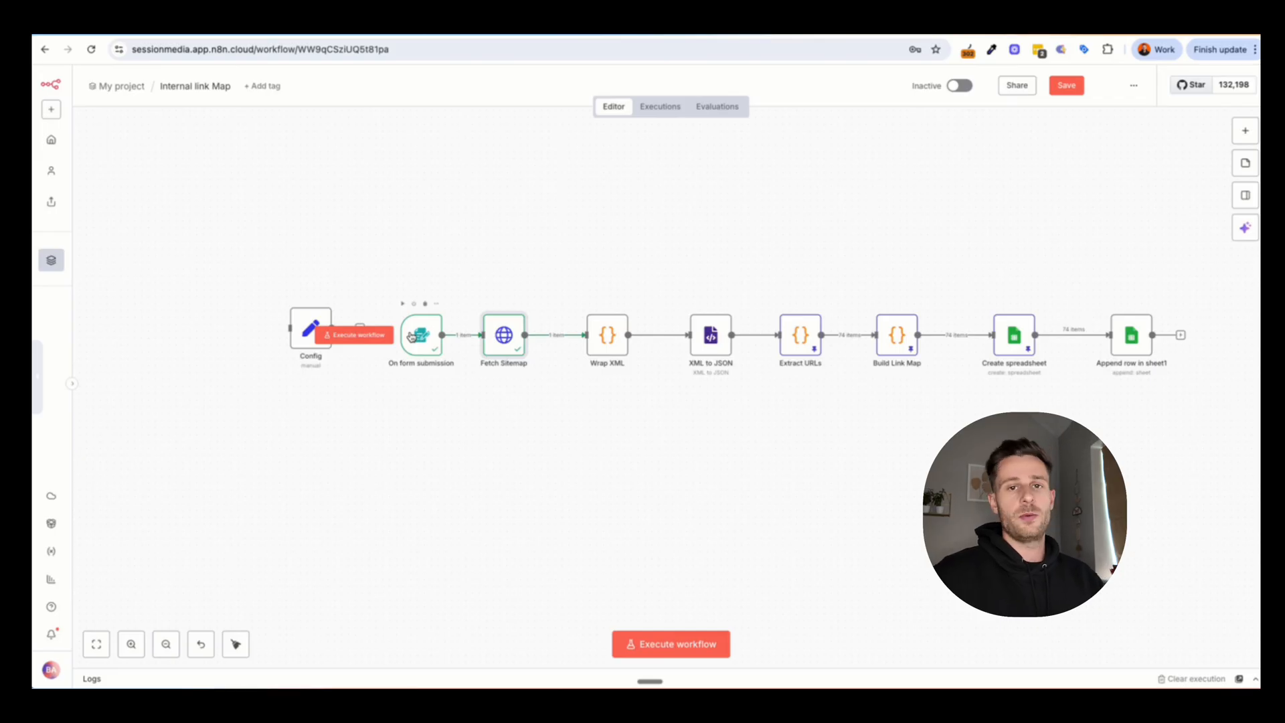
# Step: Delete the disconnected Config node and download the Internal link Map workflow as a file
pyautogui.click(317, 302)
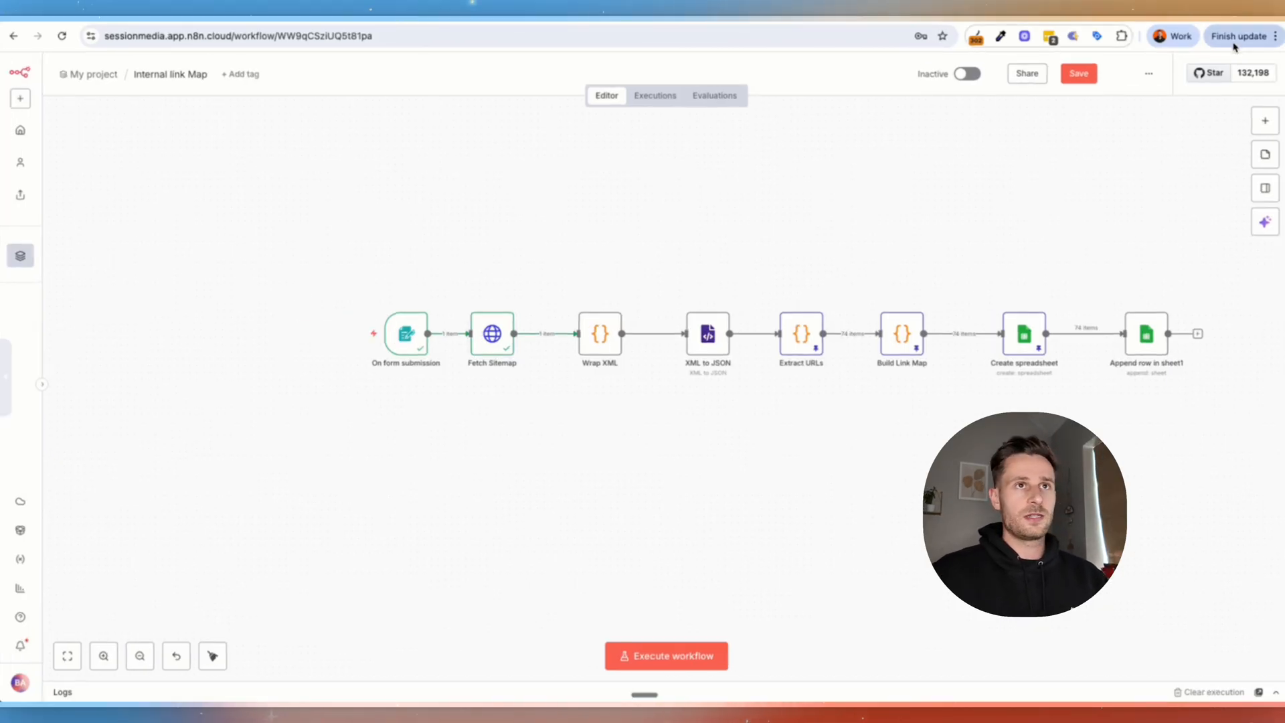
pyautogui.click(1149, 75)
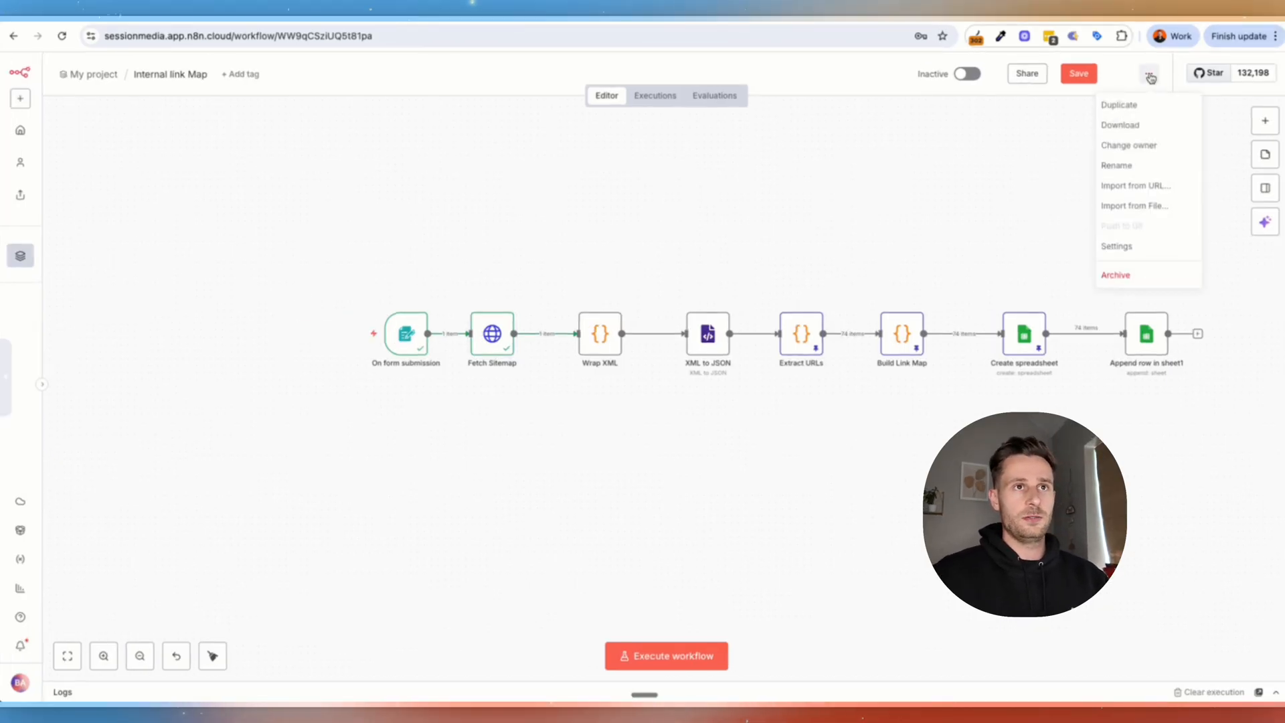
pyautogui.click(1127, 127)
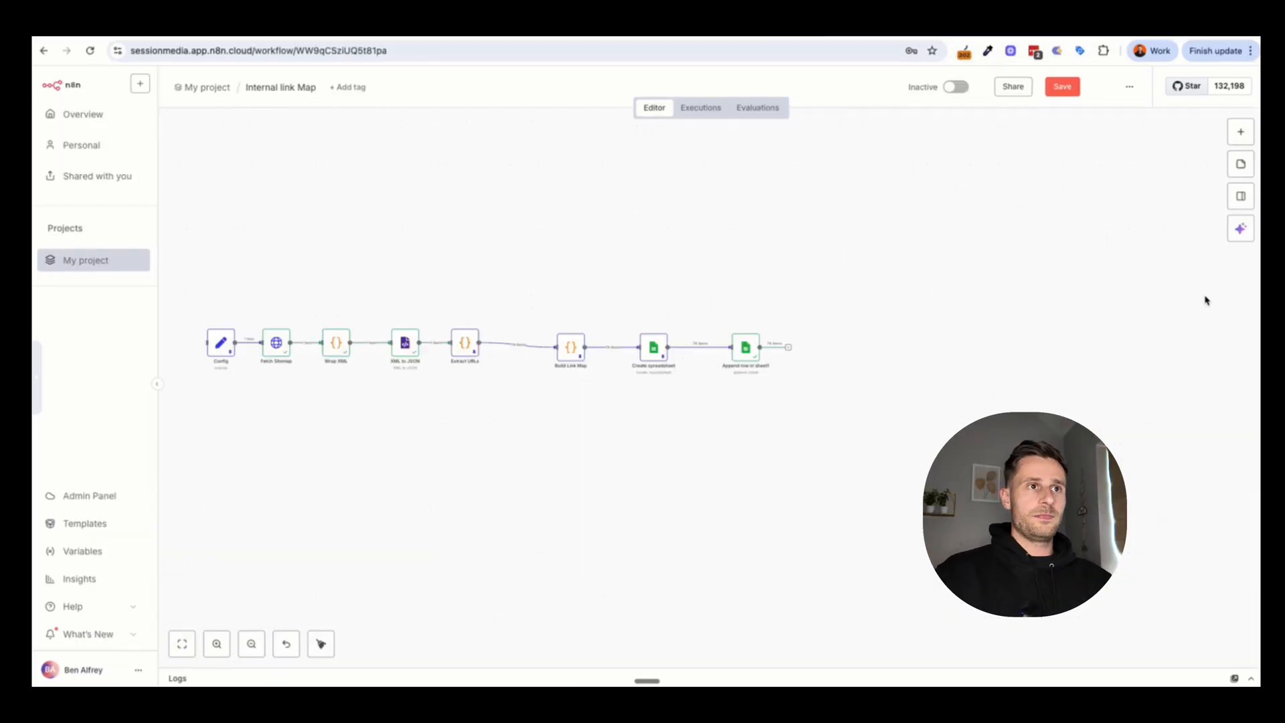
pyautogui.scroll(5, 742, 452)
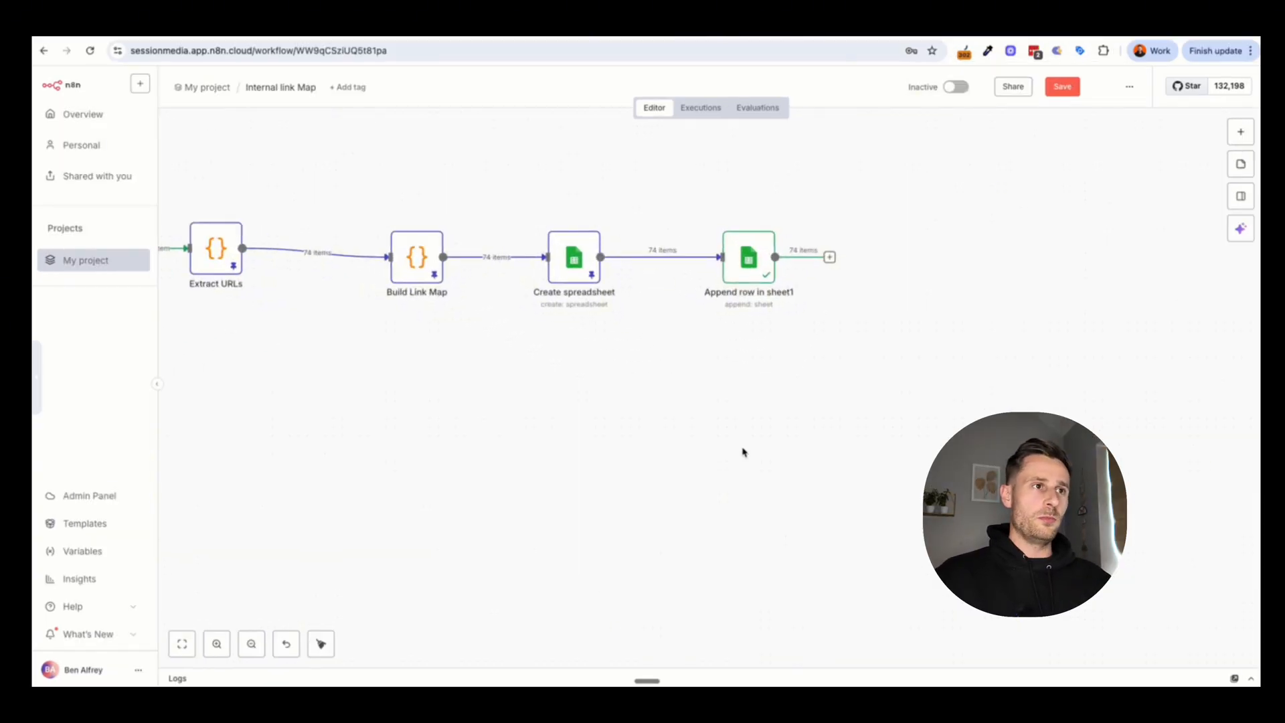
pyautogui.hscroll(-1, 741, 452)
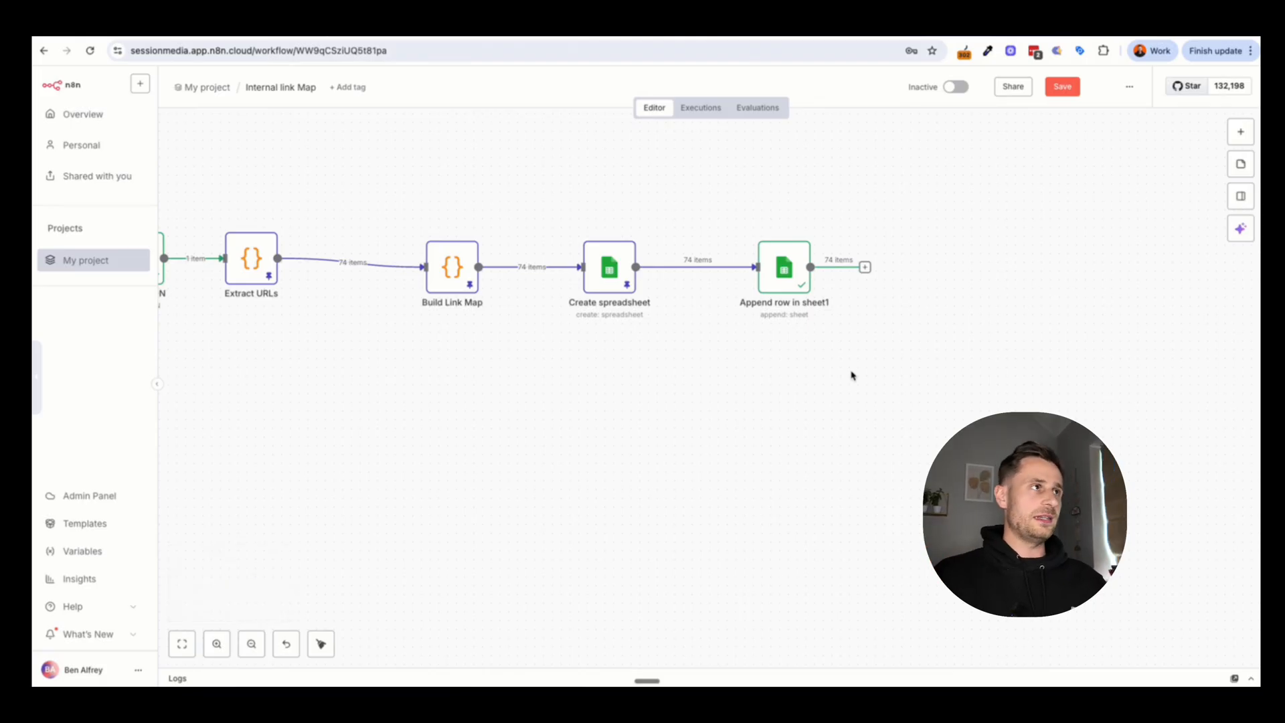
pyautogui.hscroll(-1, 852, 375)
pyautogui.hscroll(-2, 852, 375)
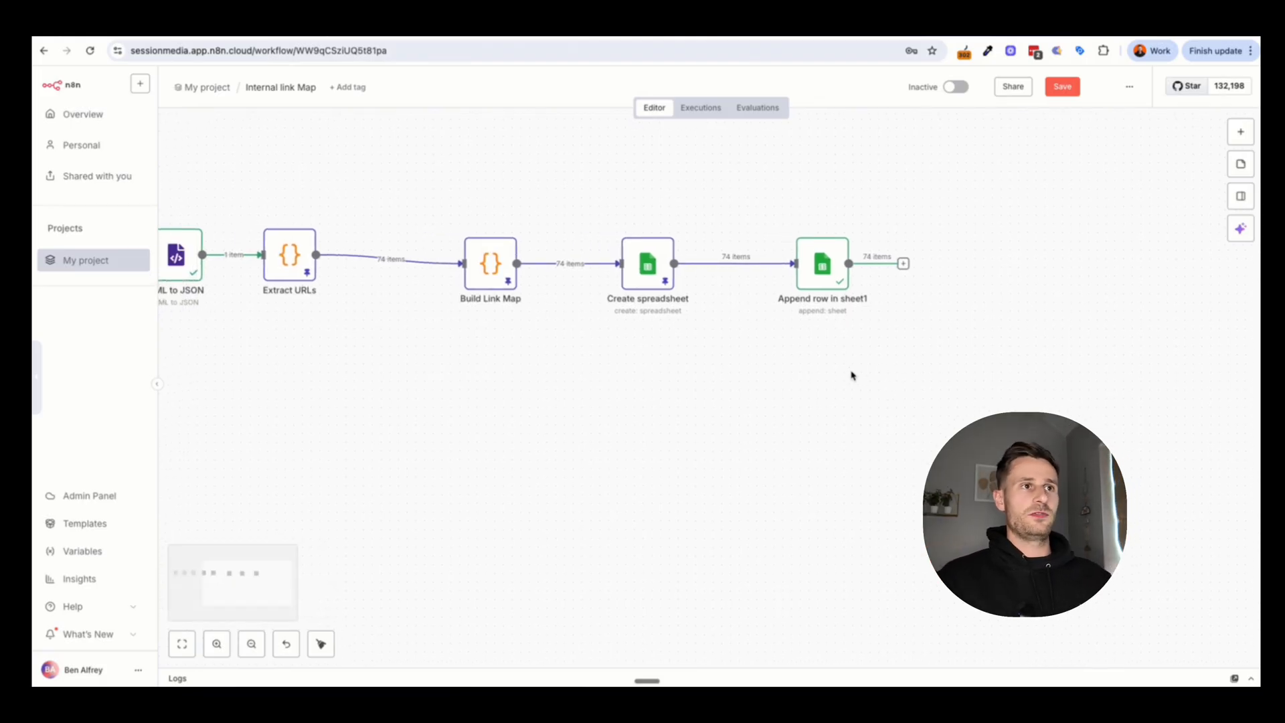